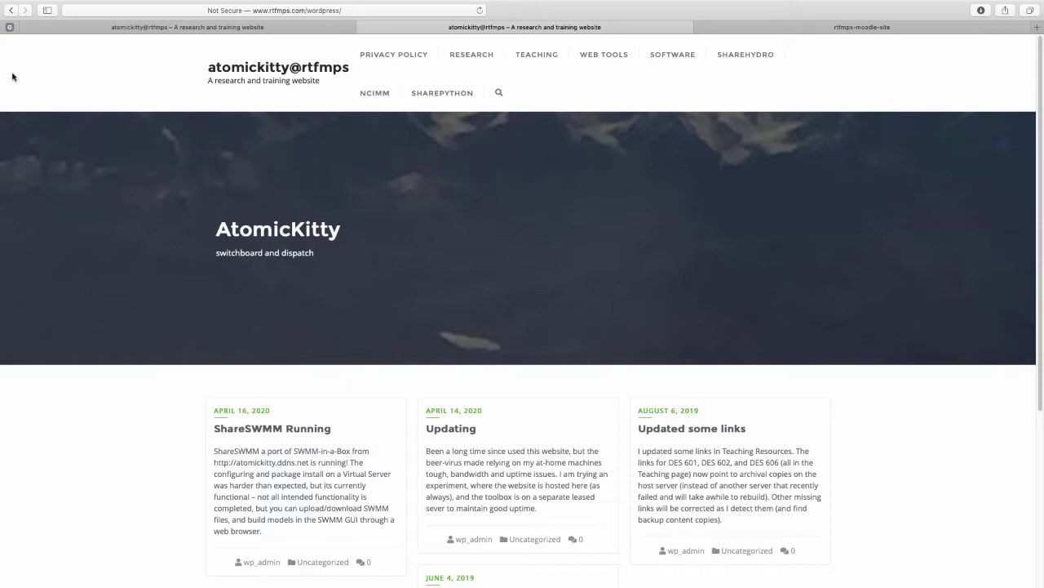
{"action": "mouse_move", "coordinate": [2, 85]}
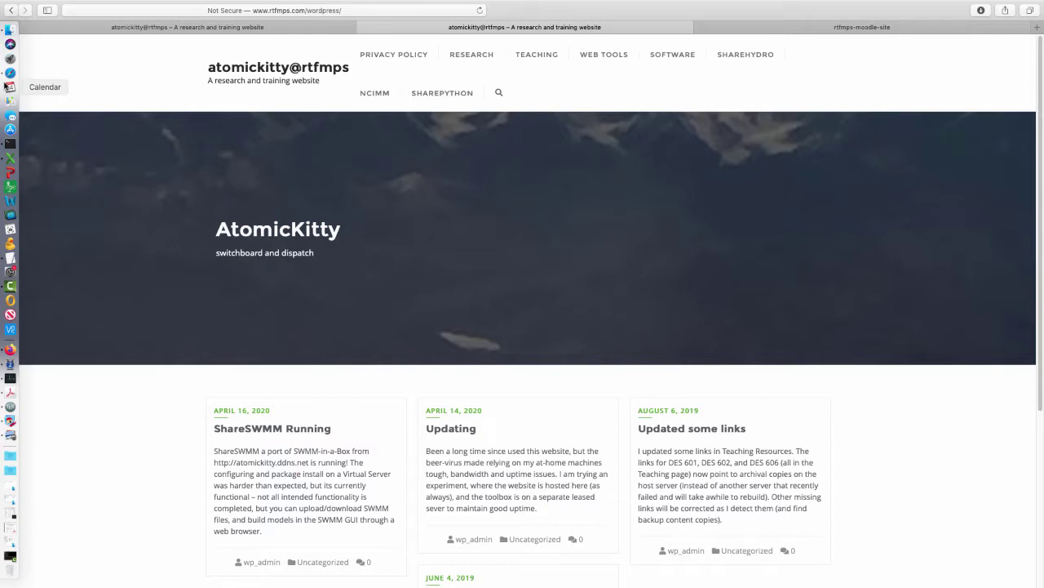
{"action": "left_click", "coordinate": [70, 11]}
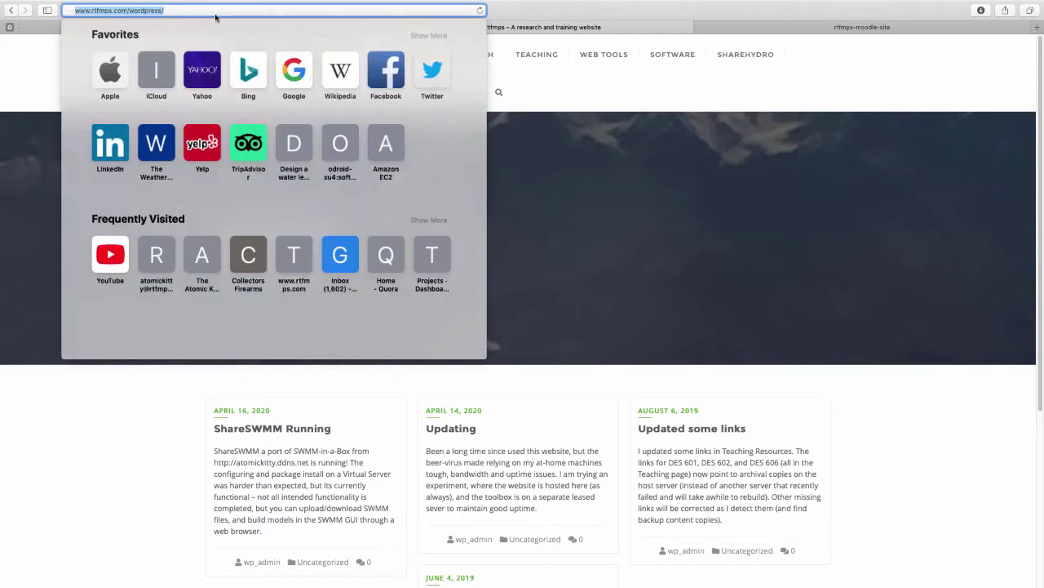
{"action": "left_click_drag", "start_coordinate": [76, 11], "coordinate": [125, 8]}
{"action": "left_click", "coordinate": [519, 104]}
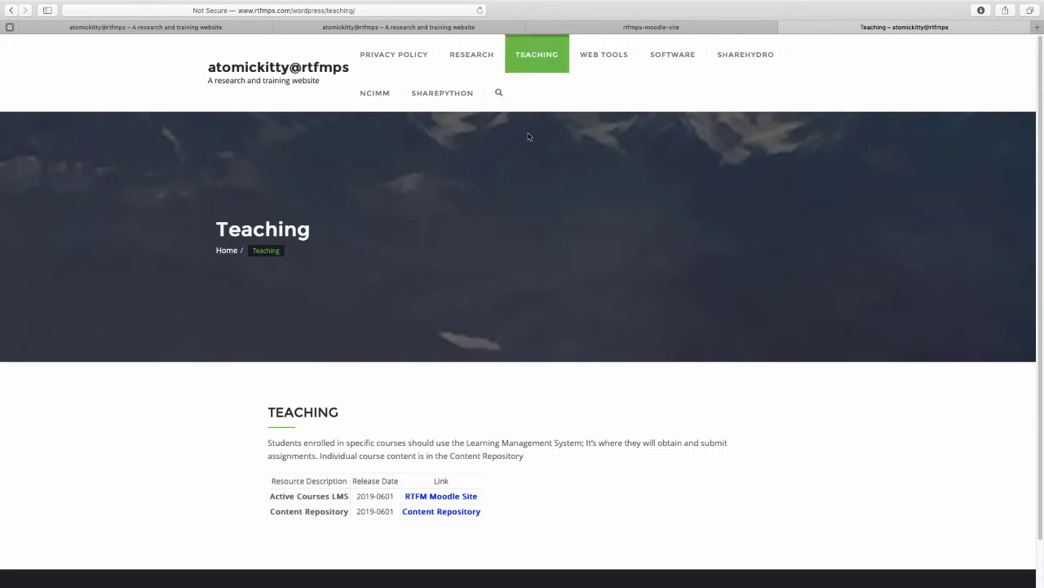
{"action": "left_click", "coordinate": [413, 500]}
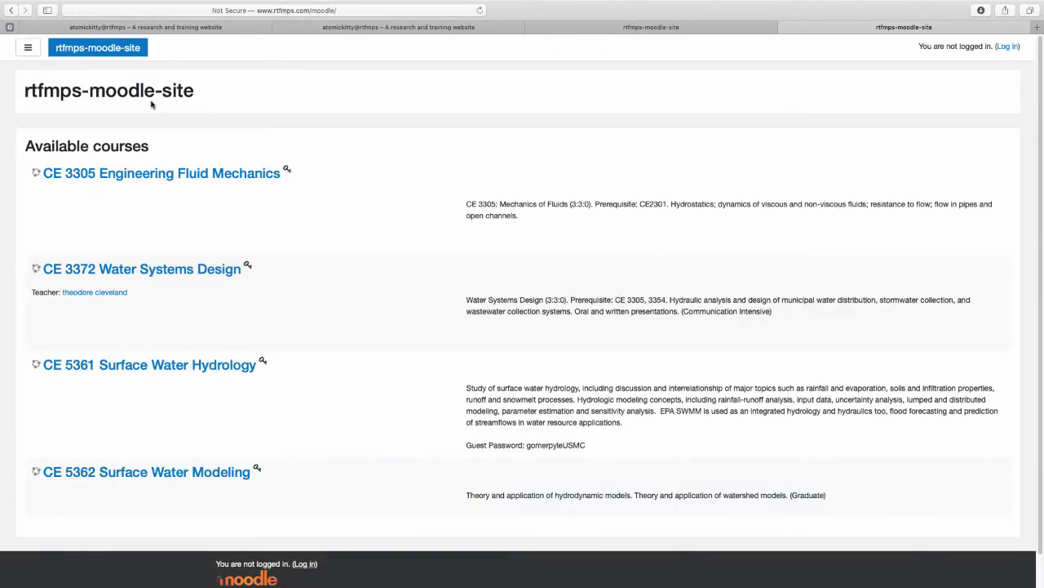
{"action": "left_click", "coordinate": [11, 11]}
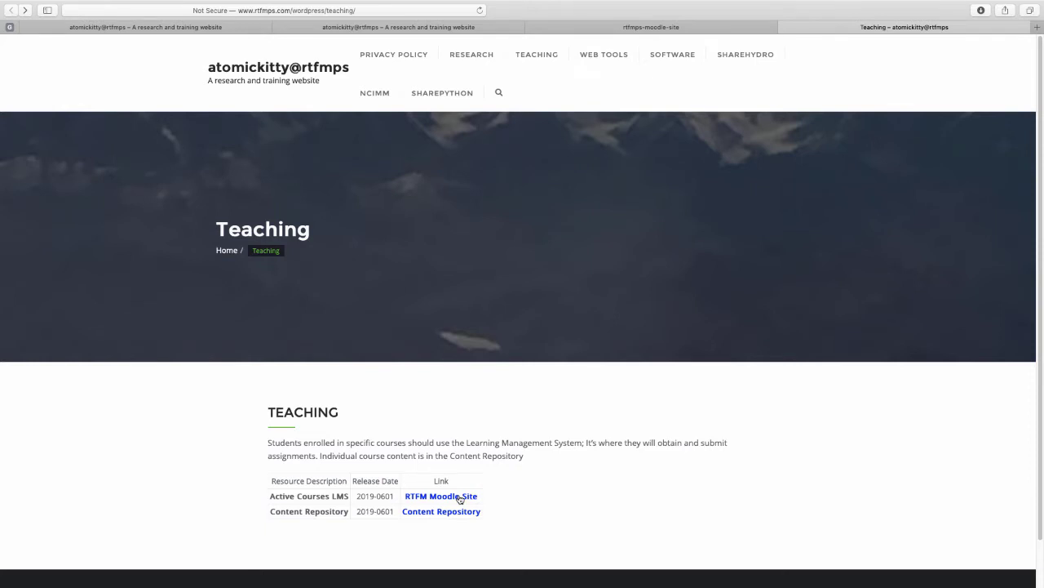
{"action": "left_click", "coordinate": [460, 499]}
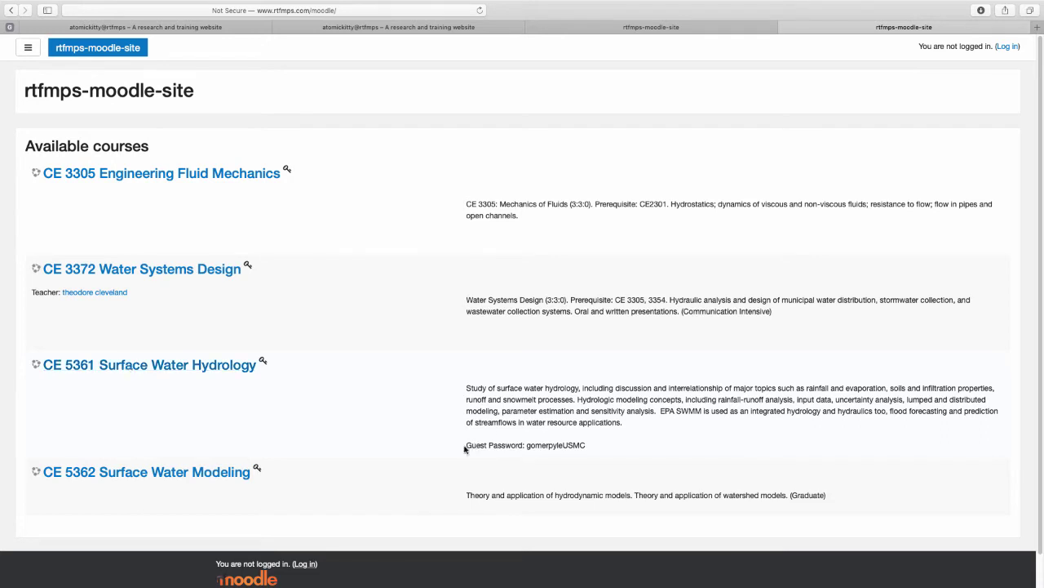
{"action": "left_click_drag", "start_coordinate": [466, 445], "coordinate": [589, 444]}
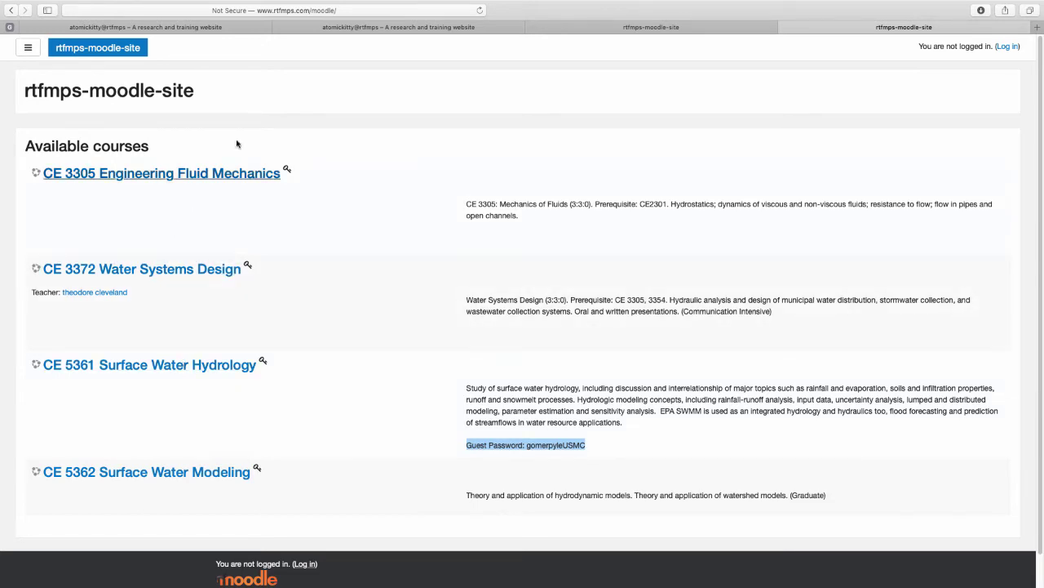
{"action": "left_click", "coordinate": [12, 11]}
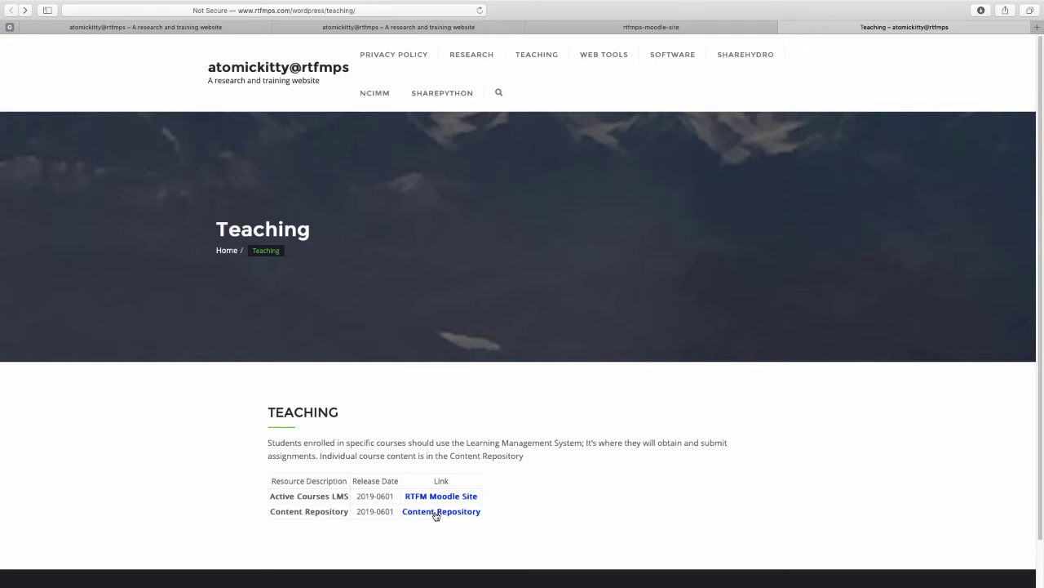
From the Content Repository, reach the CE 5361 course page, visit its Moodle LMS, and return.
{"action": "left_click", "coordinate": [437, 514]}
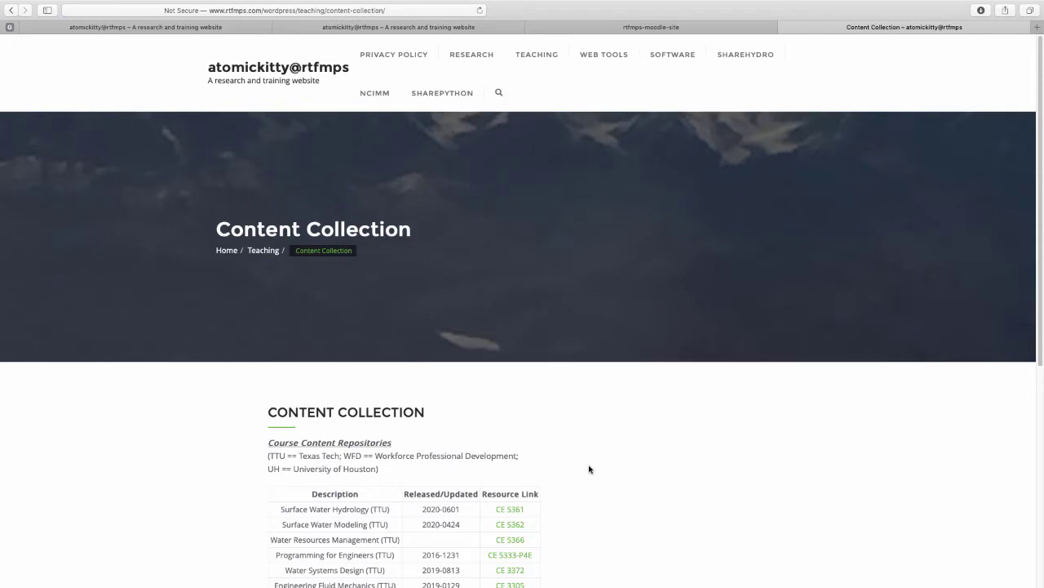
{"action": "scroll", "coordinate": [590, 473], "scroll_direction": "down", "scroll_amount": 3}
{"action": "left_click", "coordinate": [514, 336]}
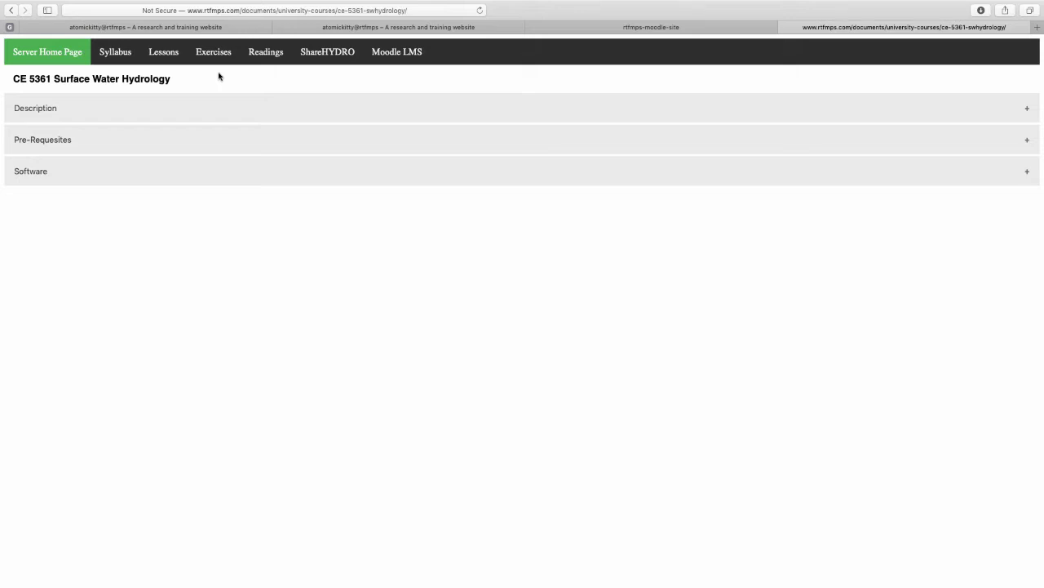
{"action": "left_click", "coordinate": [400, 54]}
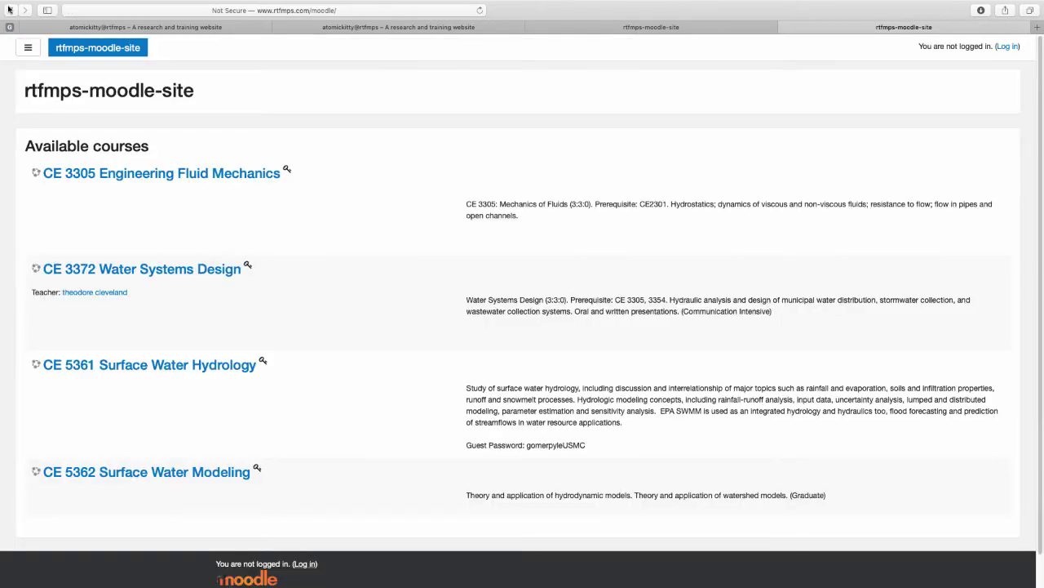
{"action": "left_click", "coordinate": [9, 11]}
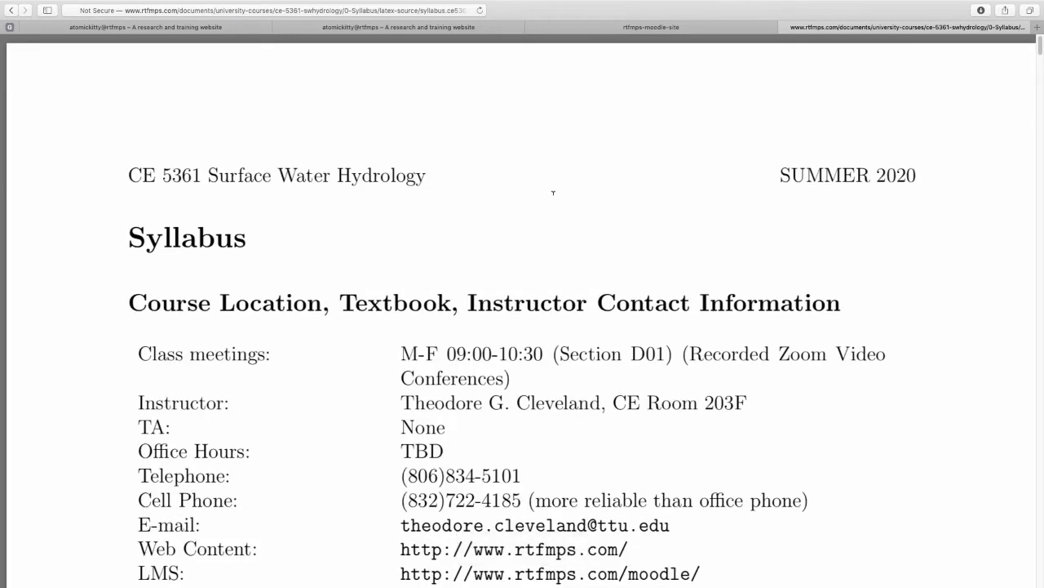
Highlight the syllabus's instructor e-mail, Web Content, LMS and Simulation Environment addresses in turn.
{"action": "scroll", "coordinate": [553, 188], "scroll_direction": "down", "scroll_amount": 5}
{"action": "scroll", "coordinate": [552, 192], "scroll_direction": "down", "scroll_amount": 4}
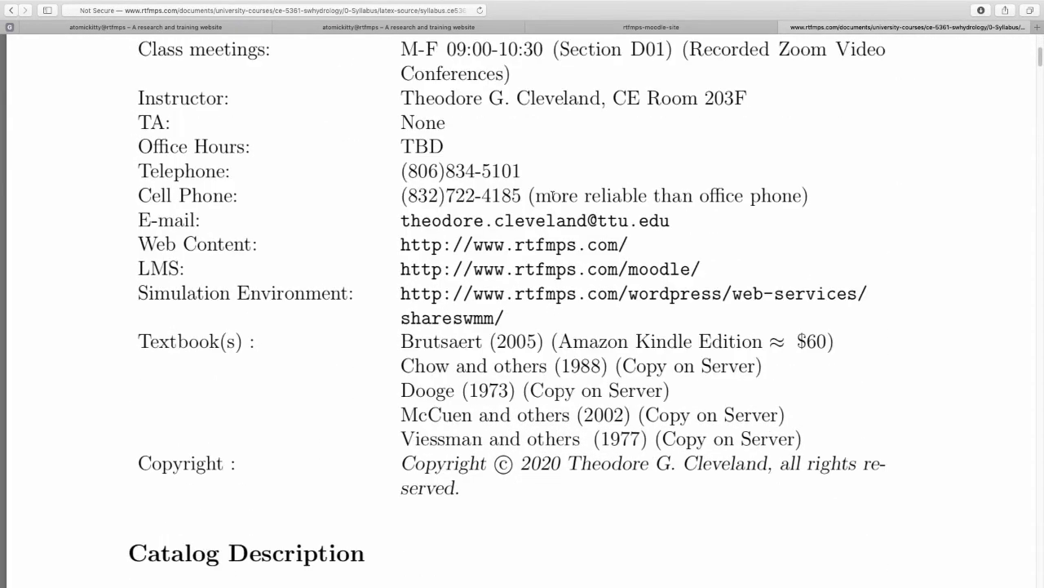
{"action": "left_click_drag", "start_coordinate": [396, 219], "coordinate": [671, 221]}
{"action": "left_click_drag", "start_coordinate": [393, 242], "coordinate": [650, 235]}
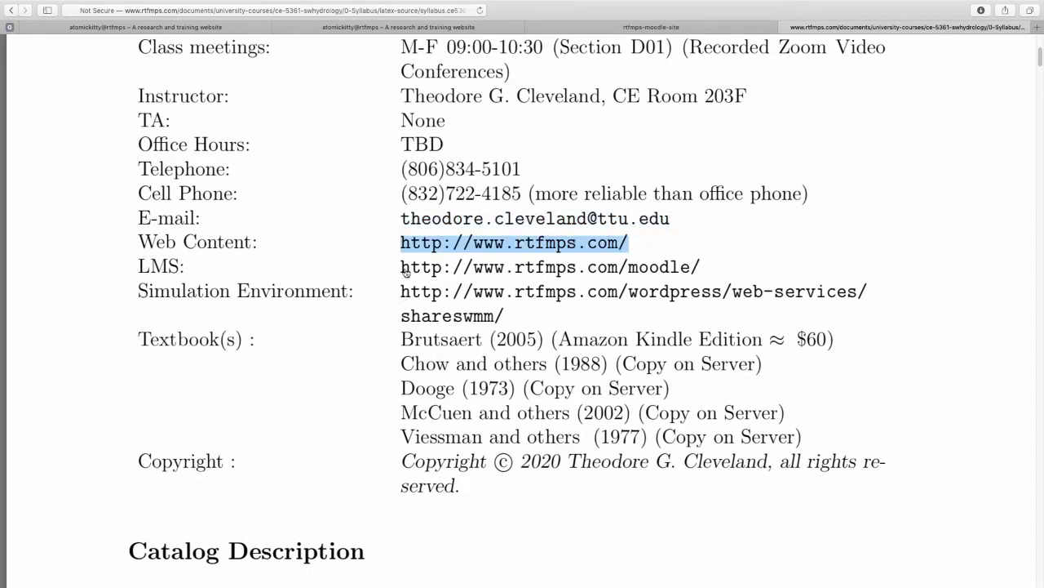
{"action": "left_click_drag", "start_coordinate": [396, 265], "coordinate": [725, 264]}
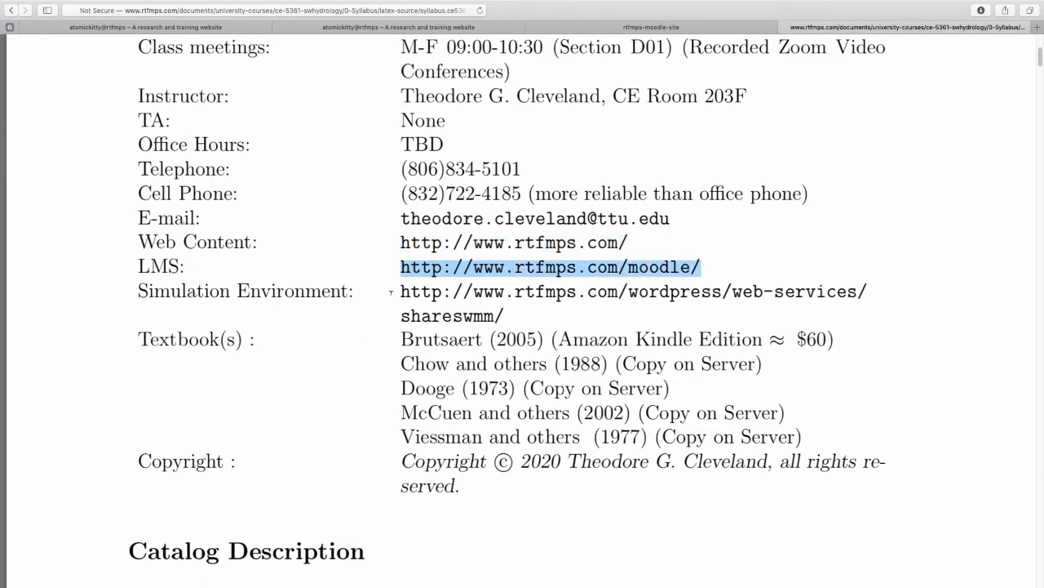
{"action": "left_click_drag", "start_coordinate": [396, 290], "coordinate": [508, 317]}
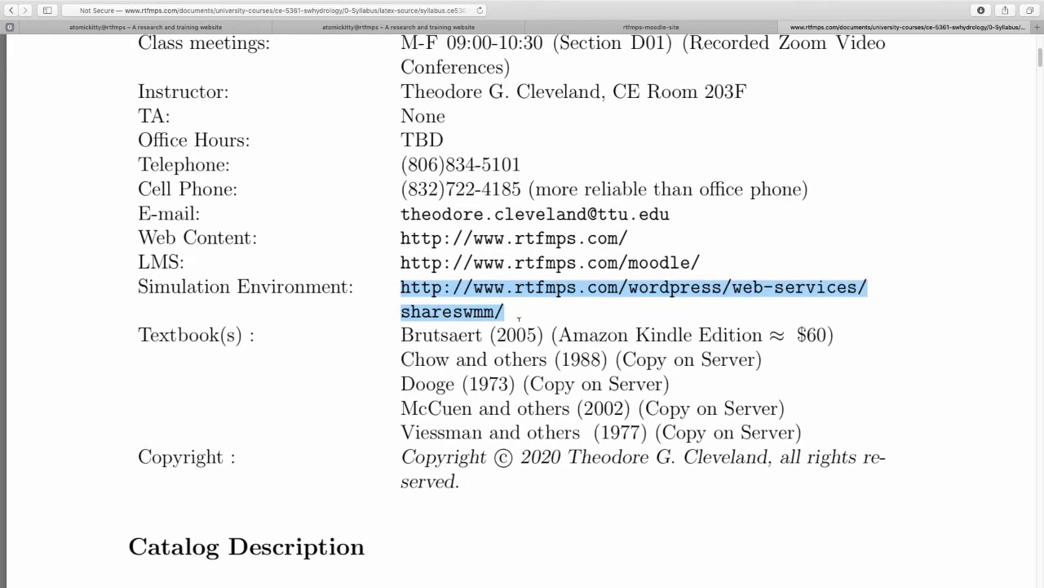
{"action": "scroll", "coordinate": [489, 310], "scroll_direction": "down", "scroll_amount": 5}
{"action": "scroll", "coordinate": [517, 260], "scroll_direction": "up", "scroll_amount": 3}
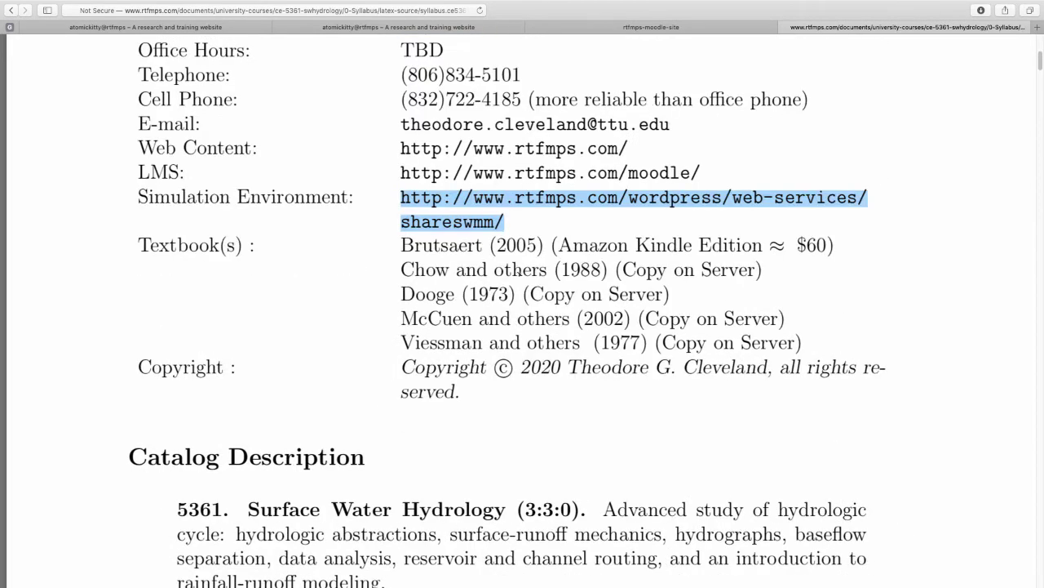
{"action": "scroll", "coordinate": [517, 260], "scroll_direction": "down", "scroll_amount": 5}
{"action": "scroll", "coordinate": [518, 261], "scroll_direction": "down", "scroll_amount": 3}
{"action": "scroll", "coordinate": [517, 260], "scroll_direction": "up", "scroll_amount": 4}
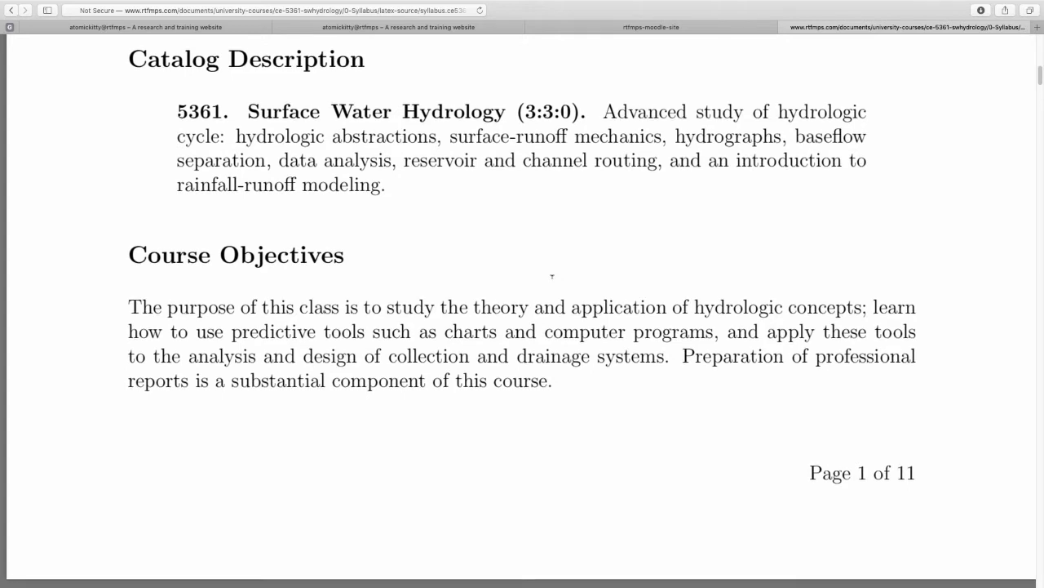
Scroll to the Course Objectives and highlight the word 'charts'.
{"action": "scroll", "coordinate": [553, 275], "scroll_direction": "down", "scroll_amount": 3}
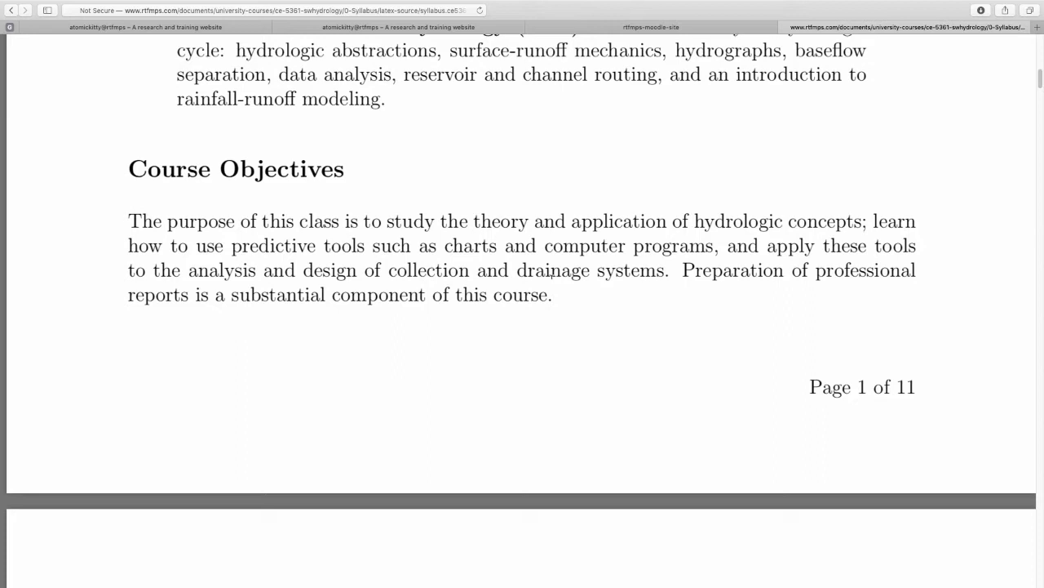
{"action": "scroll", "coordinate": [622, 302], "scroll_direction": "down", "scroll_amount": 1}
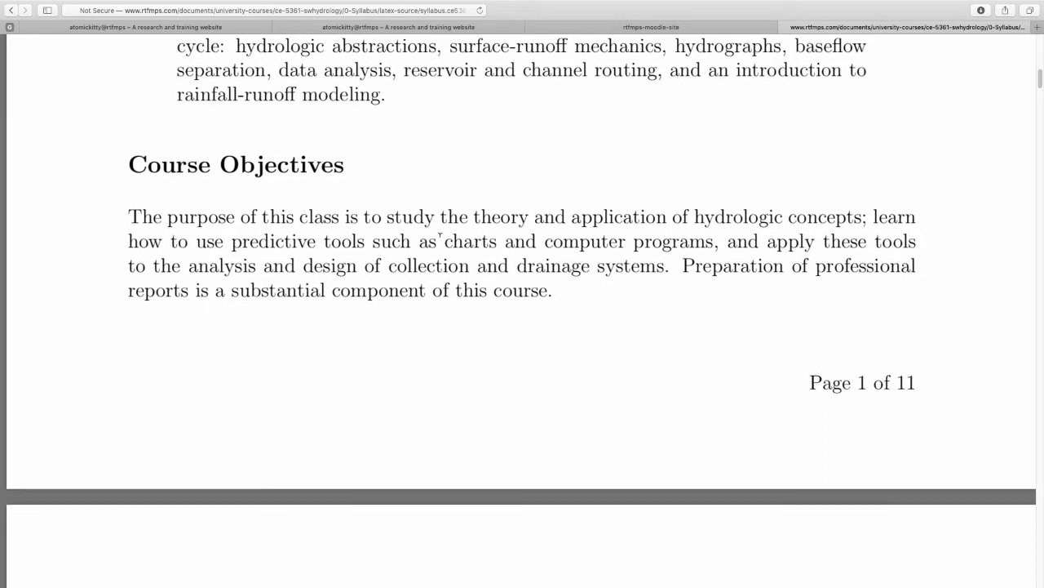
{"action": "left_click_drag", "start_coordinate": [447, 239], "coordinate": [498, 243]}
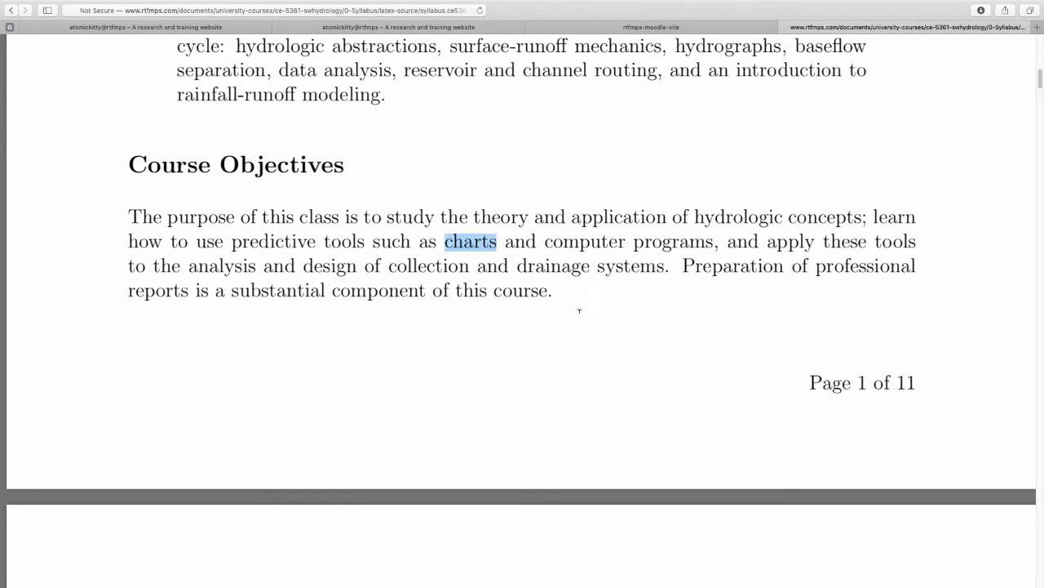
Highlight the closing phrase on professional reports and scroll to the Knowledge, Skills, Abilities list.
{"action": "scroll", "coordinate": [572, 312], "scroll_direction": "down", "scroll_amount": 3}
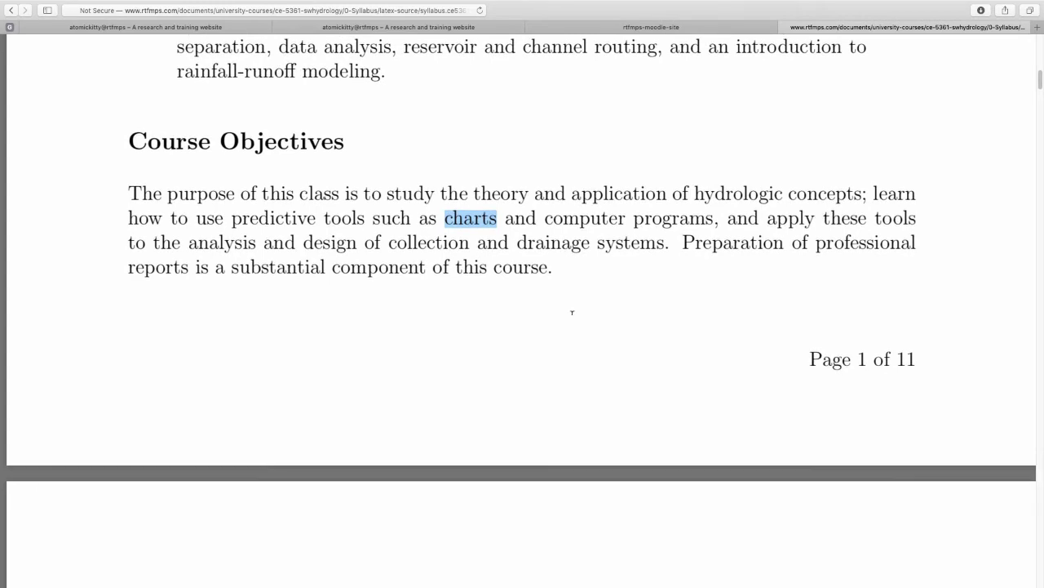
{"action": "scroll", "coordinate": [572, 312], "scroll_direction": "down", "scroll_amount": 2}
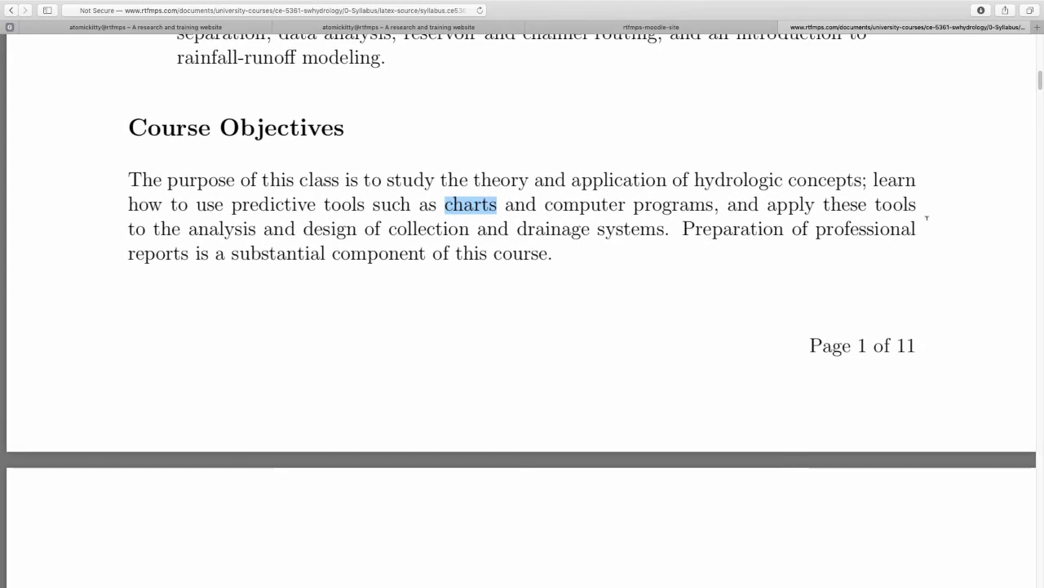
{"action": "scroll", "coordinate": [401, 266], "scroll_direction": "down", "scroll_amount": 5}
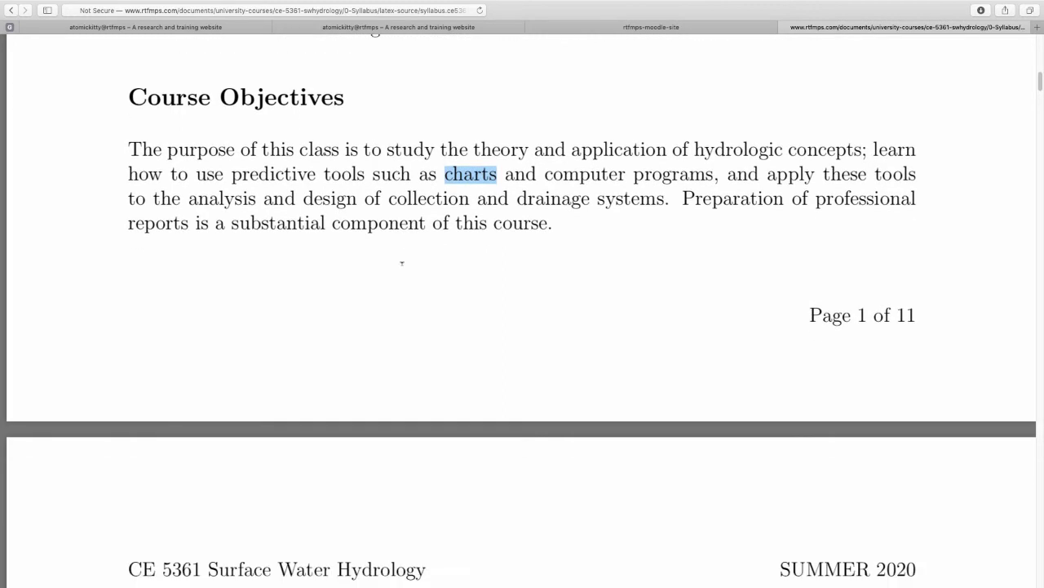
{"action": "scroll", "coordinate": [401, 270], "scroll_direction": "down", "scroll_amount": 3}
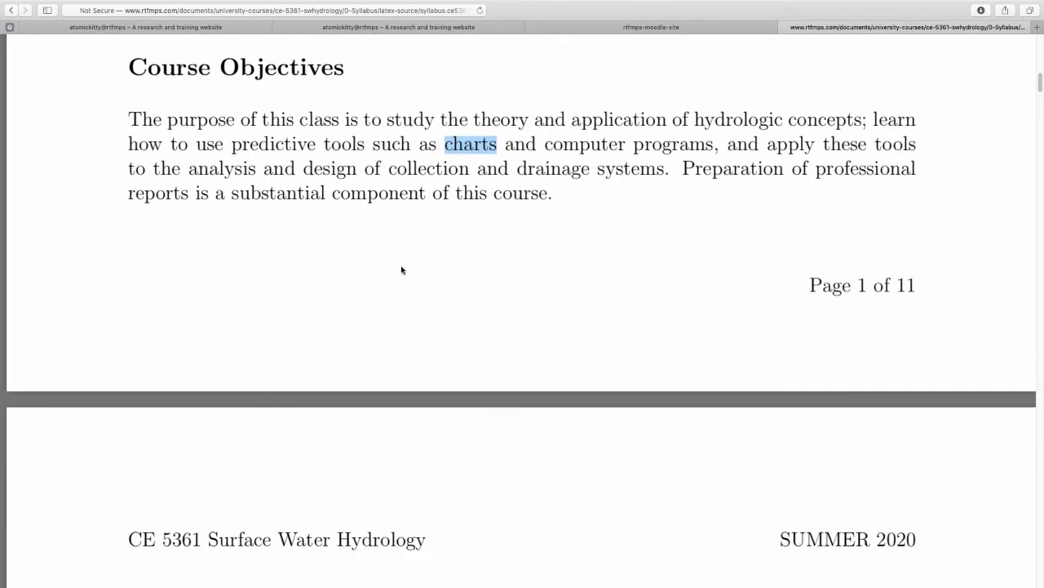
{"action": "left_click_drag", "start_coordinate": [128, 180], "coordinate": [551, 181]}
{"action": "left_click_drag", "start_coordinate": [682, 155], "coordinate": [941, 156]}
{"action": "scroll", "coordinate": [525, 299], "scroll_direction": "down", "scroll_amount": 20}
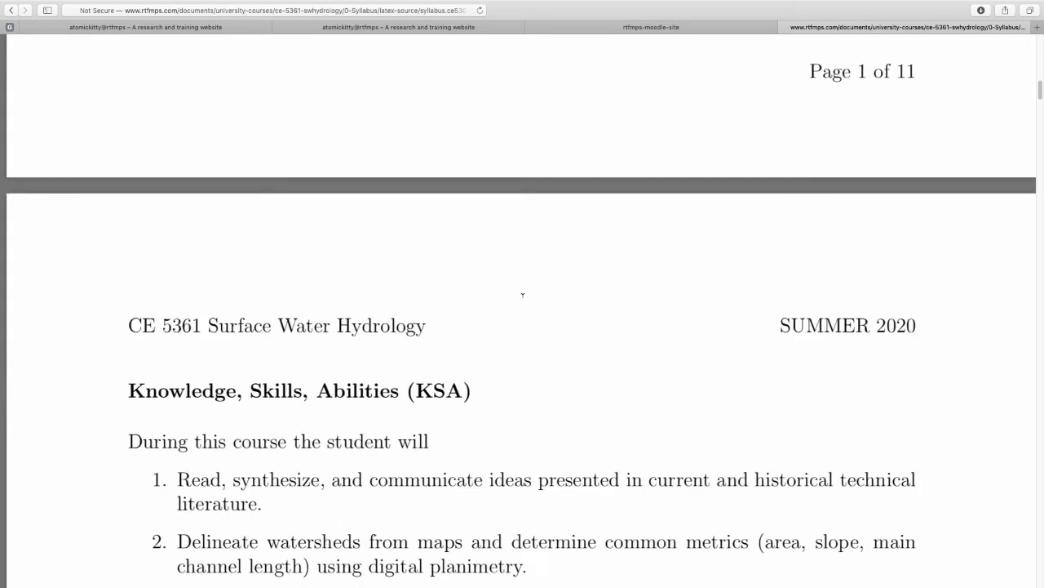
{"action": "scroll", "coordinate": [525, 300], "scroll_direction": "up", "scroll_amount": 10}
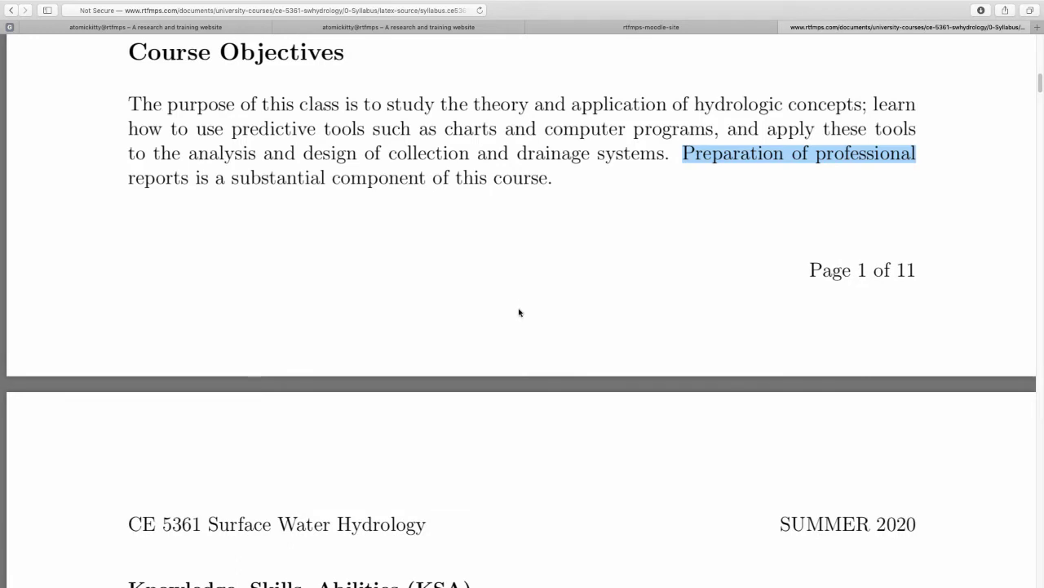
{"action": "scroll", "coordinate": [518, 302], "scroll_direction": "down", "scroll_amount": 10}
{"action": "scroll", "coordinate": [517, 317], "scroll_direction": "down", "scroll_amount": 6}
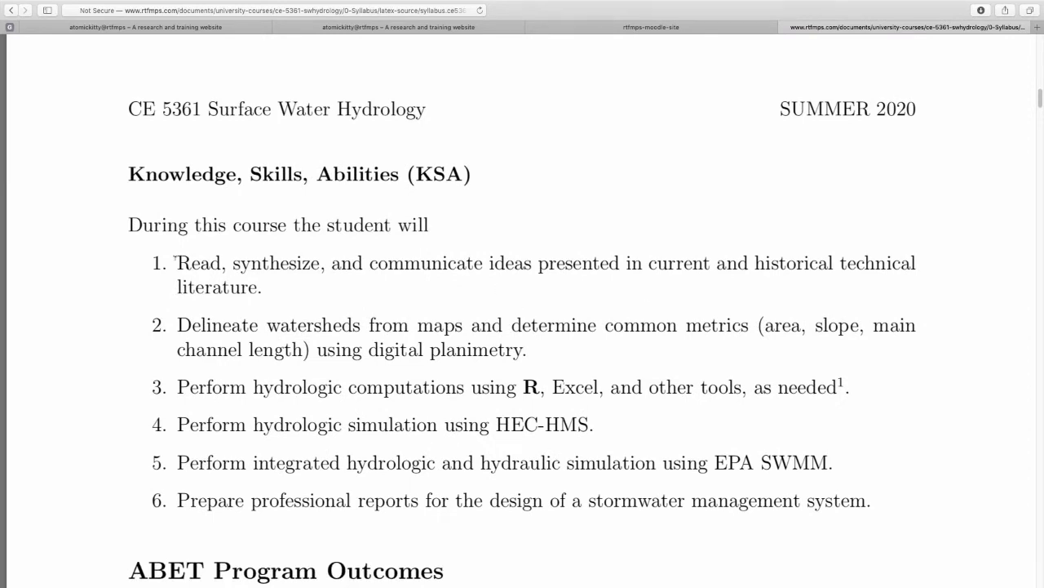
Highlight KSA items 1 and 2, on technical literature and delineating watersheds.
{"action": "left_click_drag", "start_coordinate": [177, 263], "coordinate": [261, 284]}
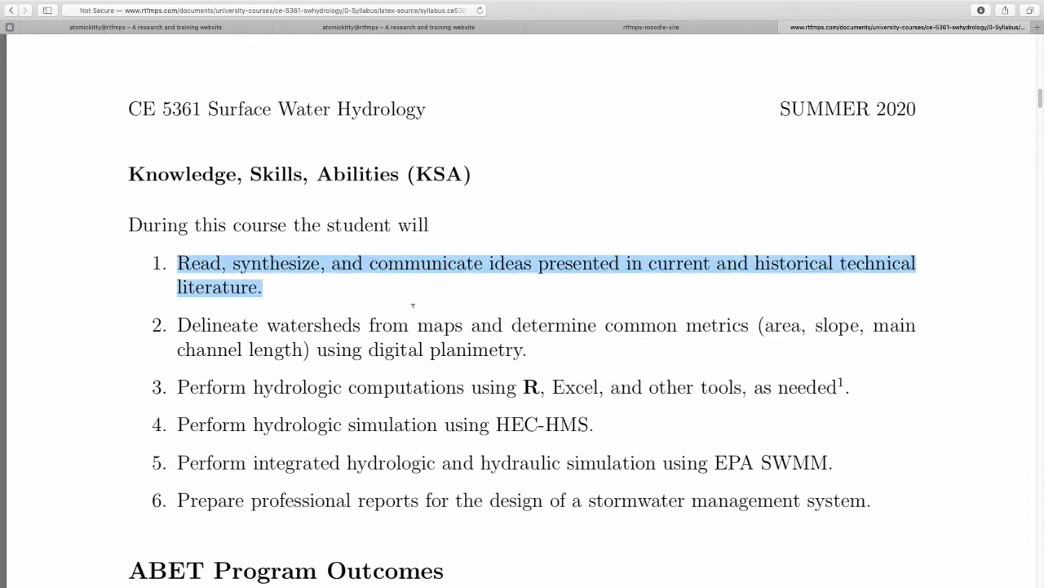
{"action": "left_click", "coordinate": [173, 321]}
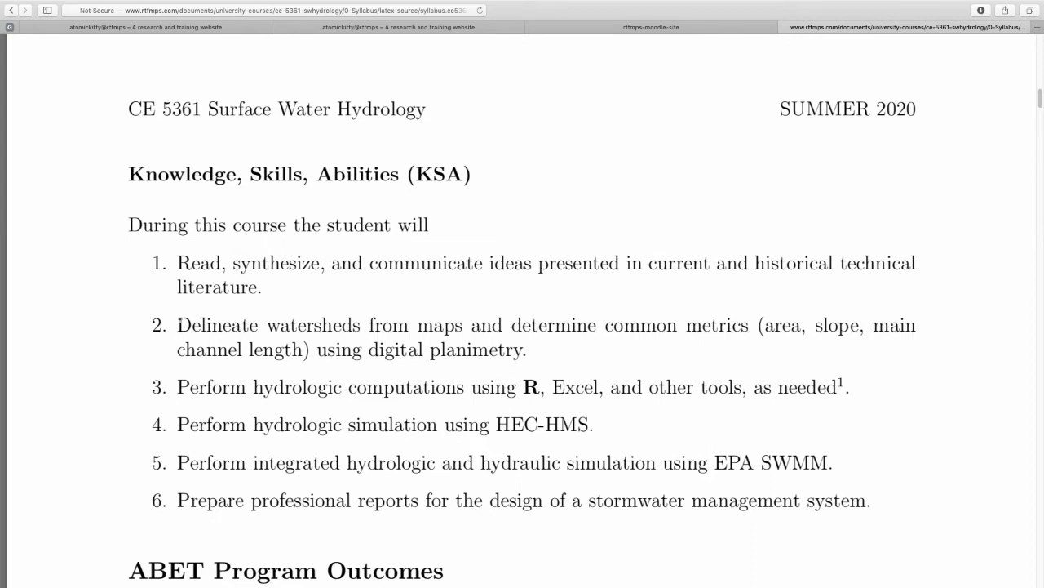
{"action": "left_click_drag", "start_coordinate": [178, 325], "coordinate": [527, 349]}
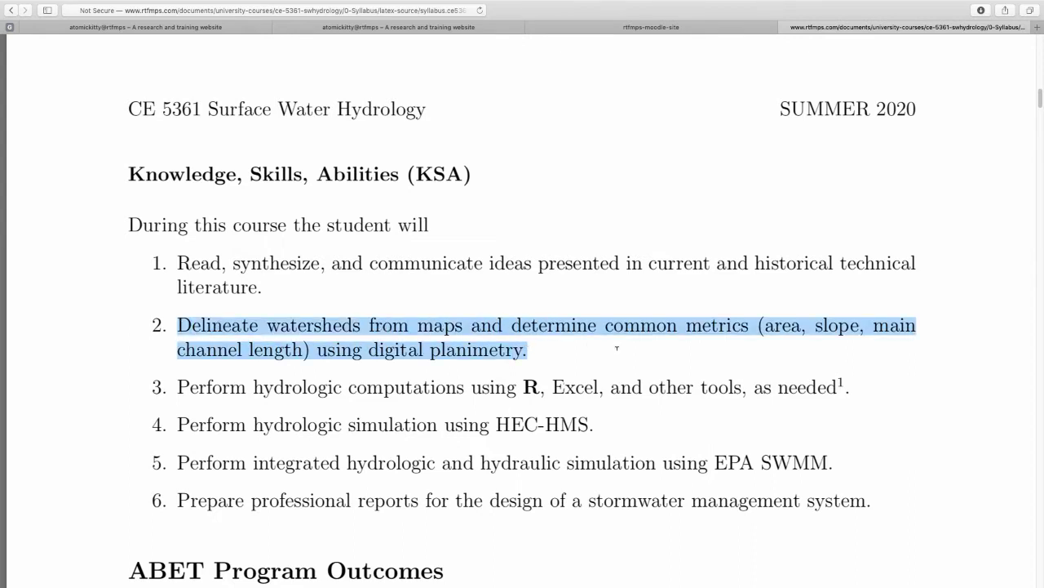
{"action": "scroll", "coordinate": [585, 339], "scroll_direction": "down", "scroll_amount": 2}
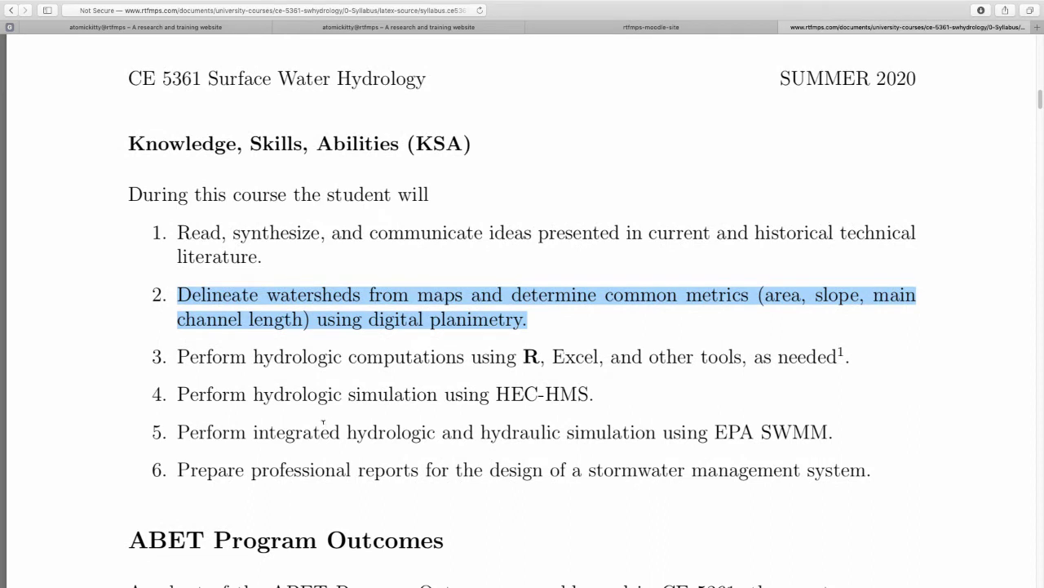
{"action": "left_click", "coordinate": [173, 357]}
Highlight KSA items 3–6: R computations, HEC-HMS, EPA SWMM and professional reports.
{"action": "left_click_drag", "start_coordinate": [177, 357], "coordinate": [545, 357]}
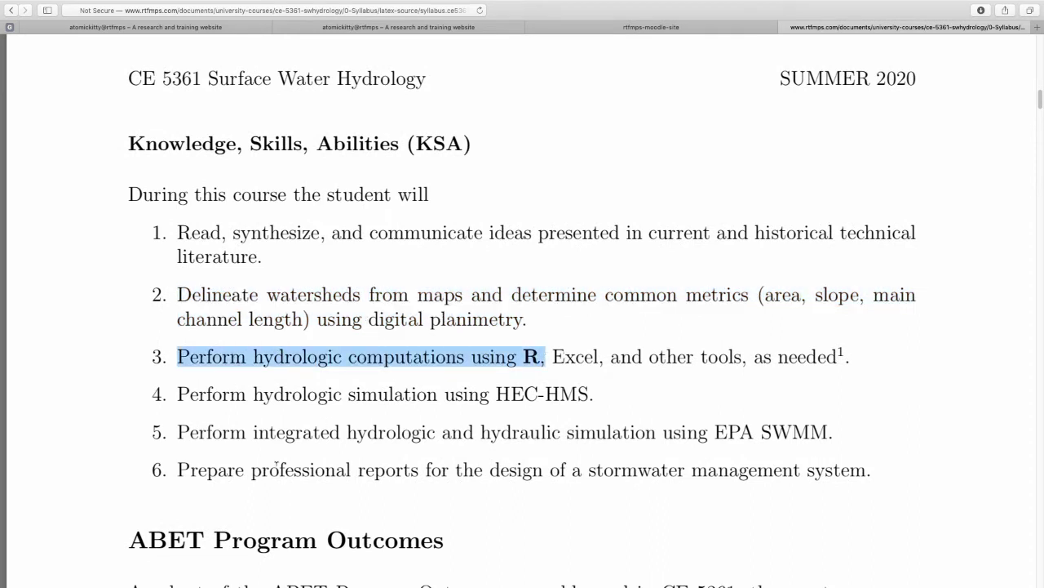
{"action": "left_click_drag", "start_coordinate": [177, 394], "coordinate": [607, 394]}
{"action": "left_click_drag", "start_coordinate": [177, 431], "coordinate": [833, 433]}
{"action": "scroll", "coordinate": [561, 452], "scroll_direction": "down", "scroll_amount": 2}
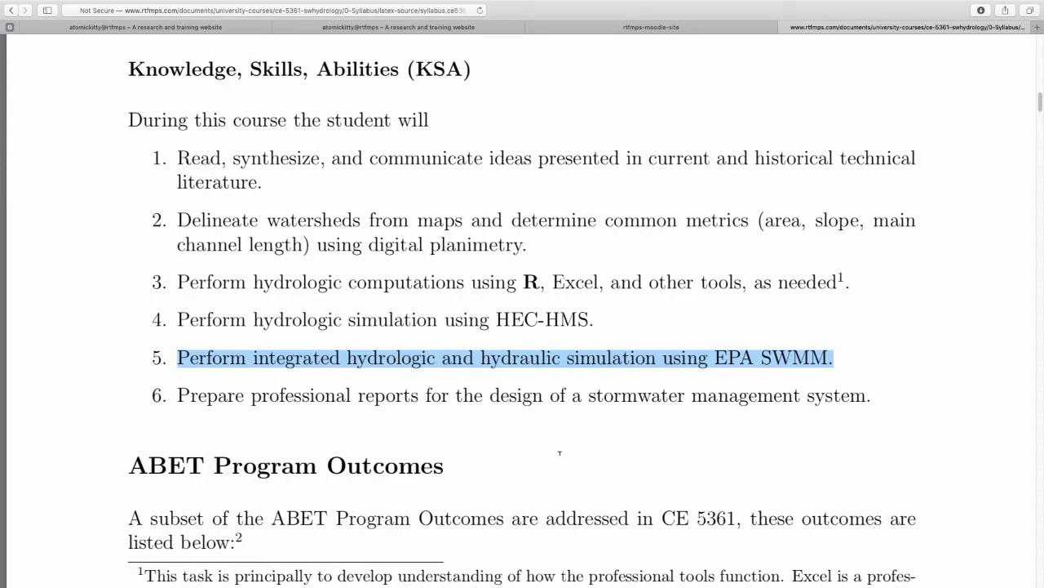
{"action": "left_click", "coordinate": [401, 424]}
{"action": "scroll", "coordinate": [401, 410], "scroll_direction": "down", "scroll_amount": 1}
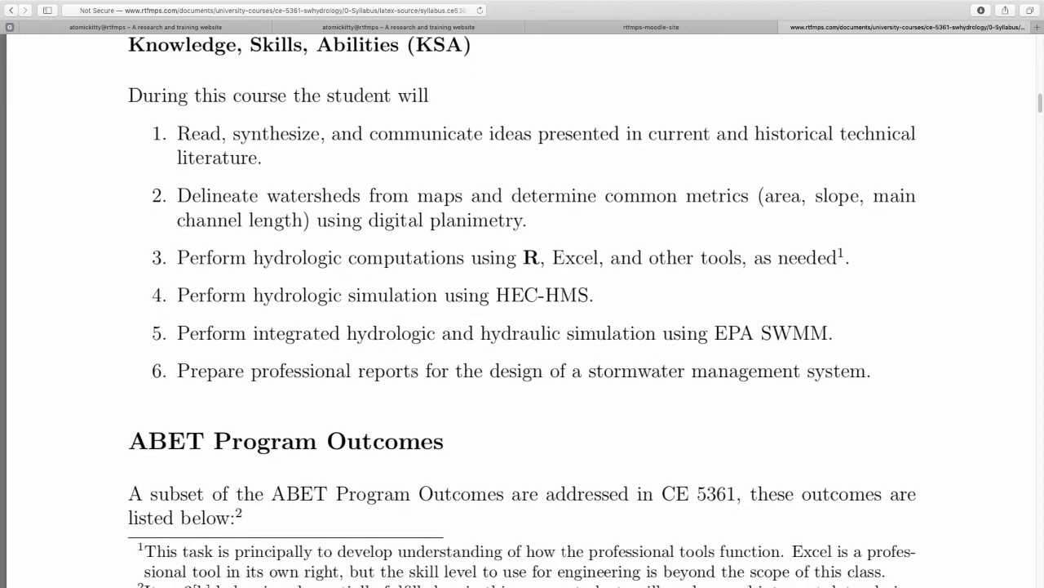
{"action": "left_click_drag", "start_coordinate": [178, 369], "coordinate": [873, 371]}
{"action": "scroll", "coordinate": [310, 435], "scroll_direction": "down", "scroll_amount": 3}
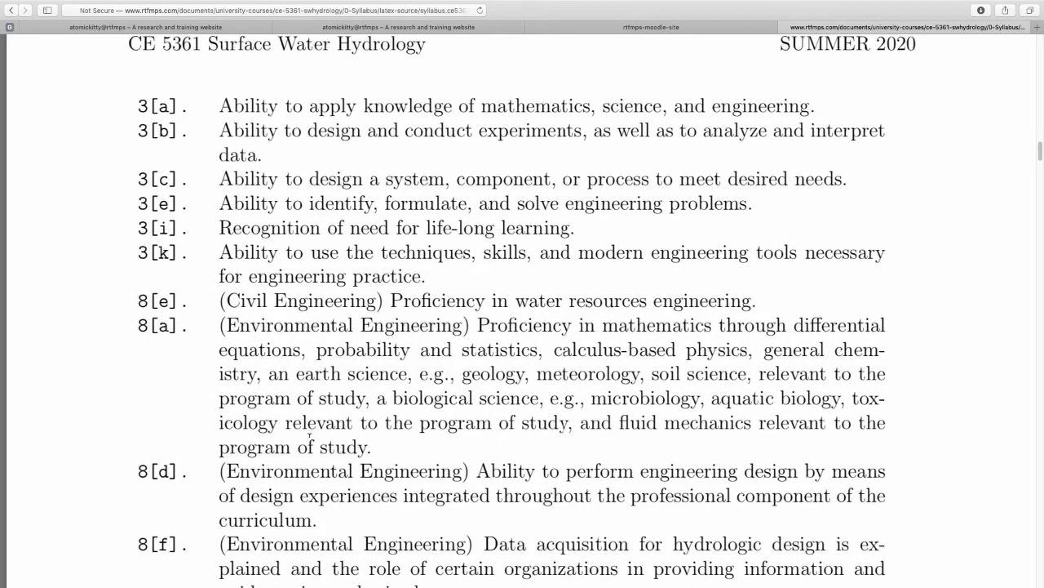
Scroll to Course Specific Policies and highlight the Disability and Religious Holidays policy text.
{"action": "scroll", "coordinate": [309, 433], "scroll_direction": "down", "scroll_amount": 12}
{"action": "scroll", "coordinate": [309, 434], "scroll_direction": "down", "scroll_amount": 6}
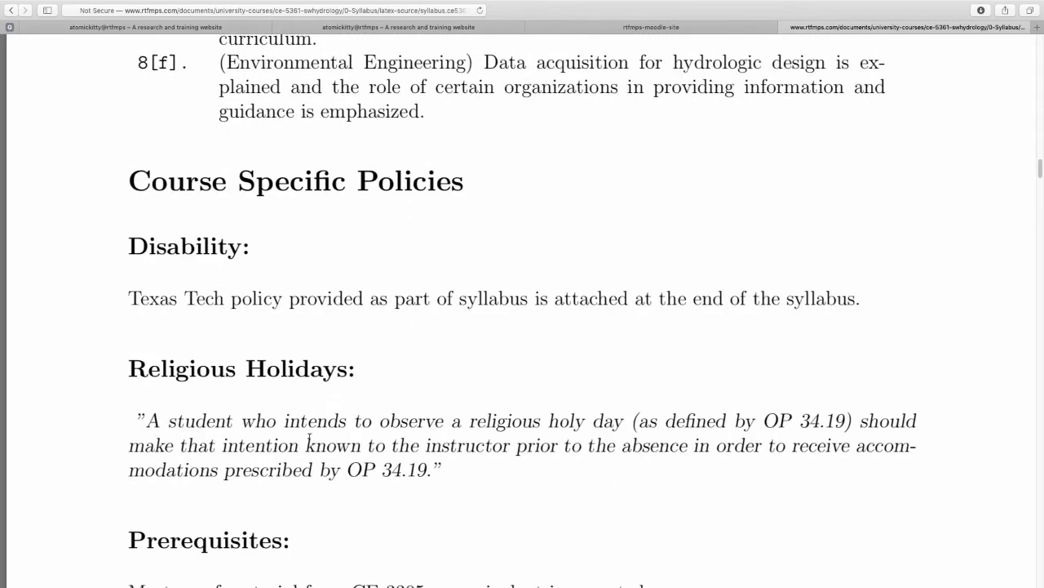
{"action": "scroll", "coordinate": [309, 441], "scroll_direction": "down", "scroll_amount": 2}
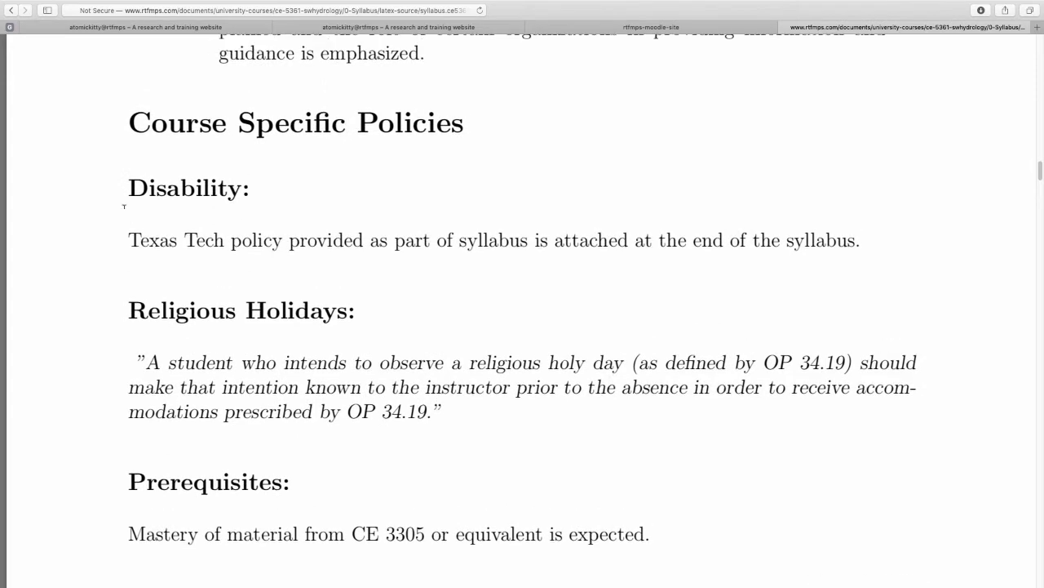
{"action": "left_click_drag", "start_coordinate": [127, 195], "coordinate": [224, 240]}
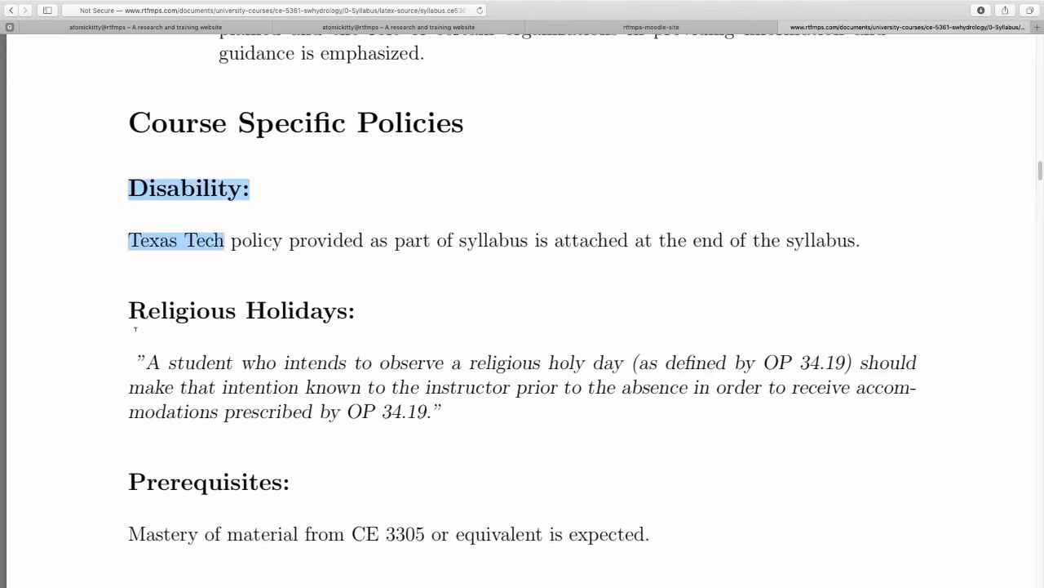
{"action": "left_click_drag", "start_coordinate": [129, 313], "coordinate": [531, 414]}
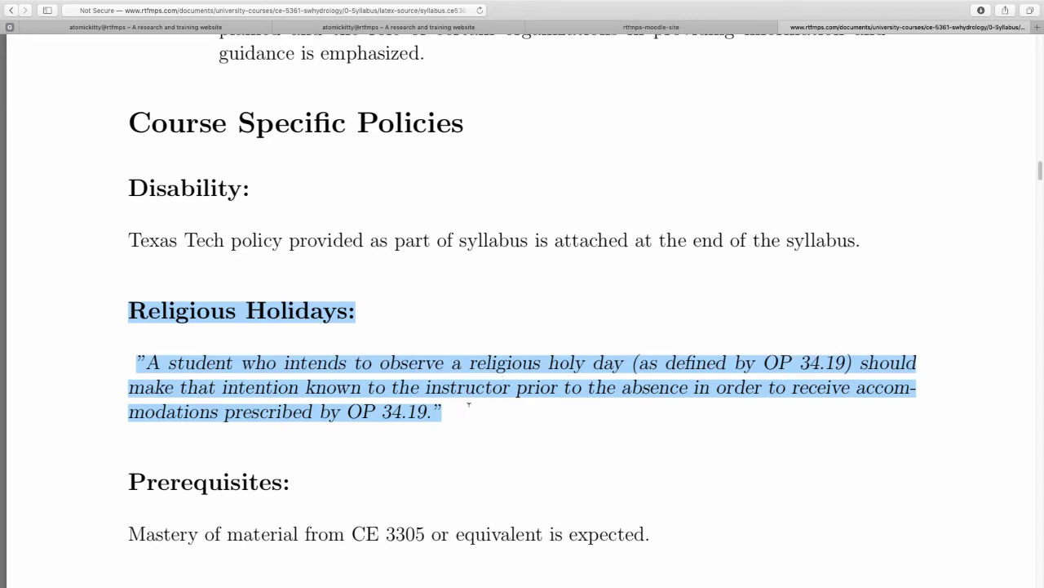
Highlight the CE 3305 prerequisite sentence and scroll down to Attendance.
{"action": "scroll", "coordinate": [468, 404], "scroll_direction": "down", "scroll_amount": 3}
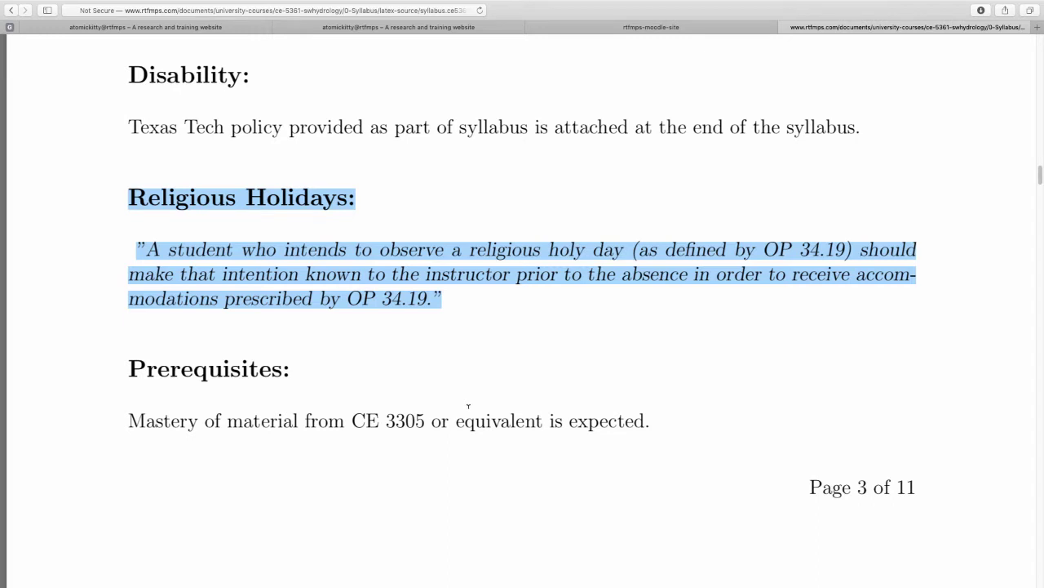
{"action": "scroll", "coordinate": [469, 405], "scroll_direction": "down", "scroll_amount": 2}
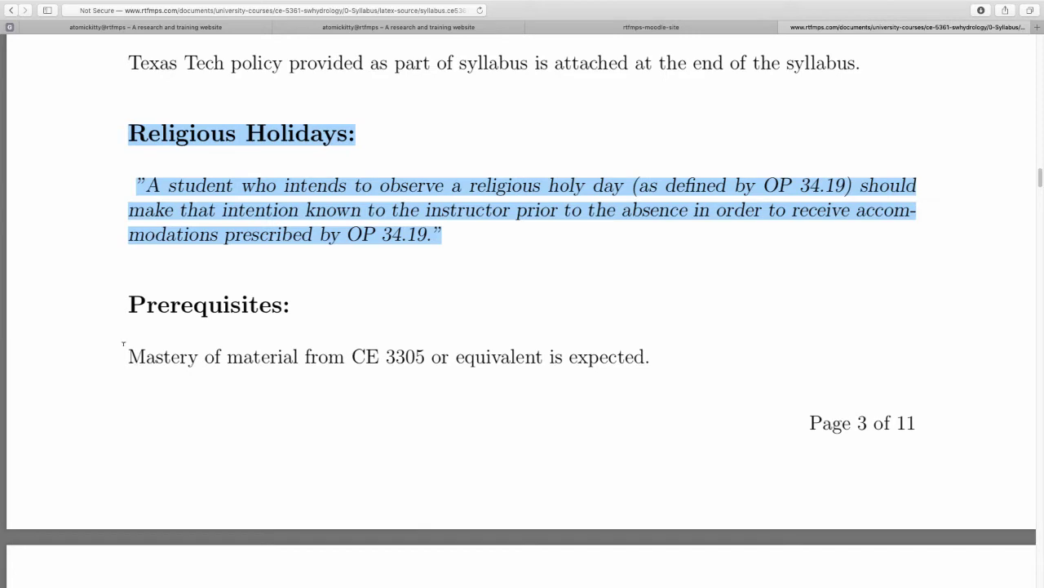
{"action": "left_click_drag", "start_coordinate": [127, 357], "coordinate": [658, 358]}
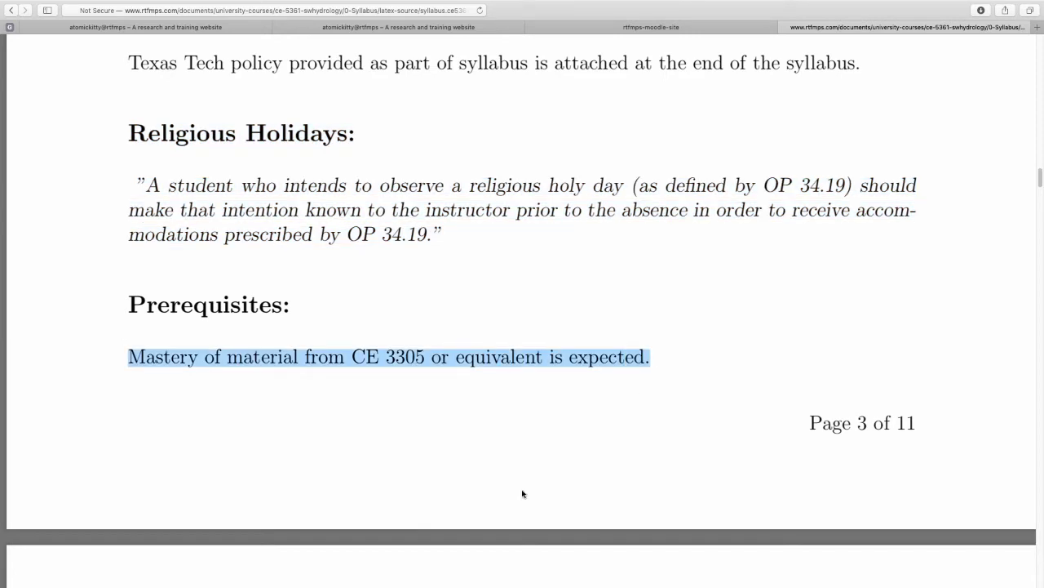
{"action": "scroll", "coordinate": [490, 455], "scroll_direction": "down", "scroll_amount": 4}
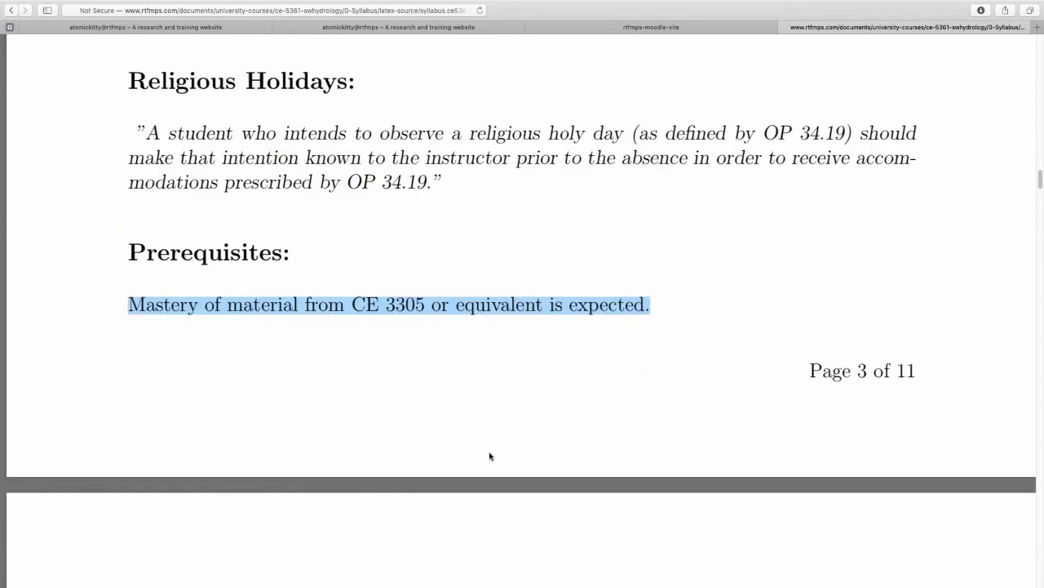
{"action": "scroll", "coordinate": [490, 455], "scroll_direction": "down", "scroll_amount": 1}
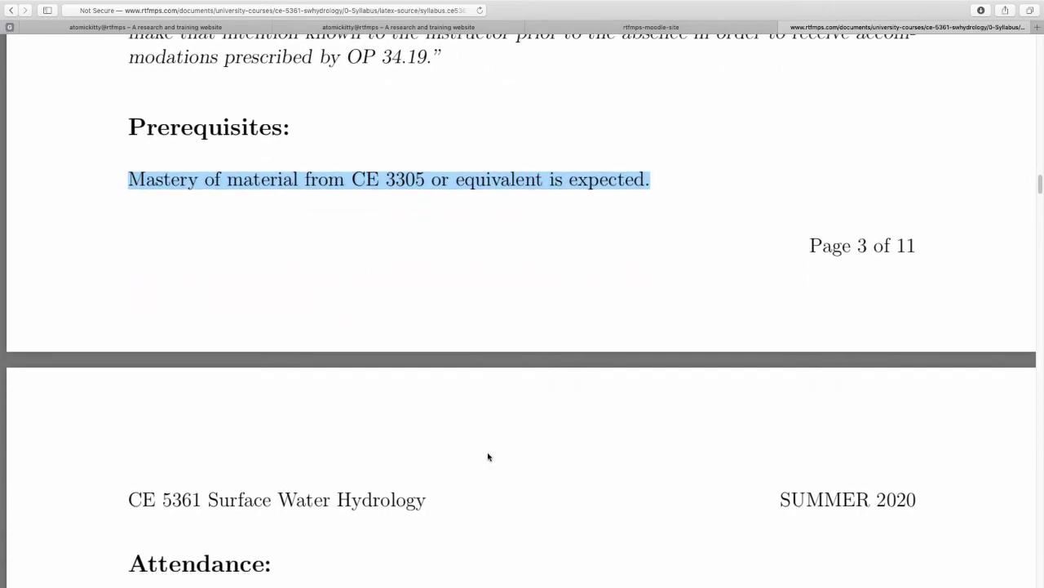
{"action": "scroll", "coordinate": [489, 456], "scroll_direction": "down", "scroll_amount": 2}
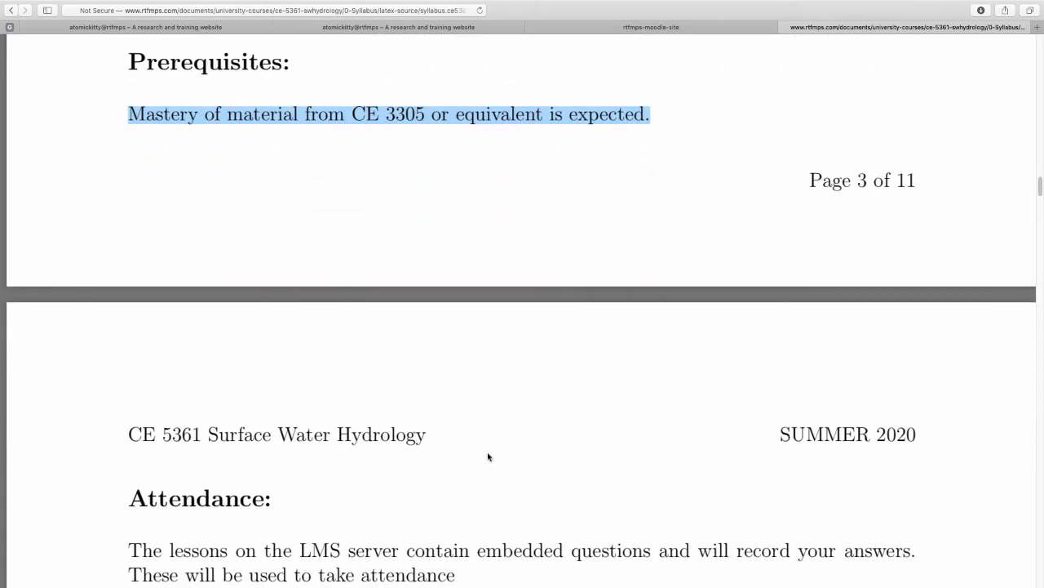
In the Attendance section, highlight the words 'LMS' and 'embedded'.
{"action": "scroll", "coordinate": [488, 456], "scroll_direction": "down", "scroll_amount": 5}
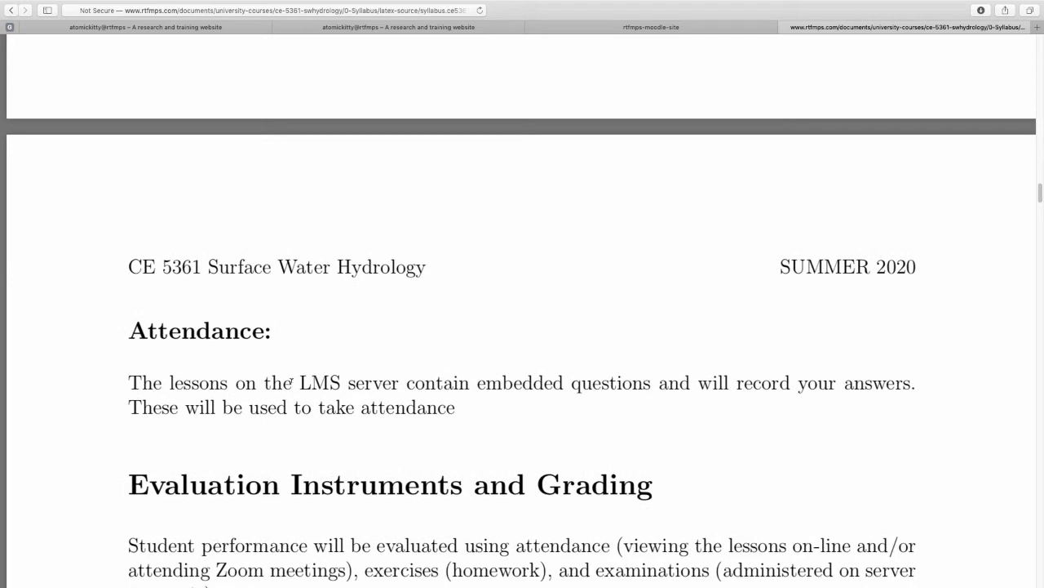
{"action": "left_click_drag", "start_coordinate": [293, 381], "coordinate": [399, 383]}
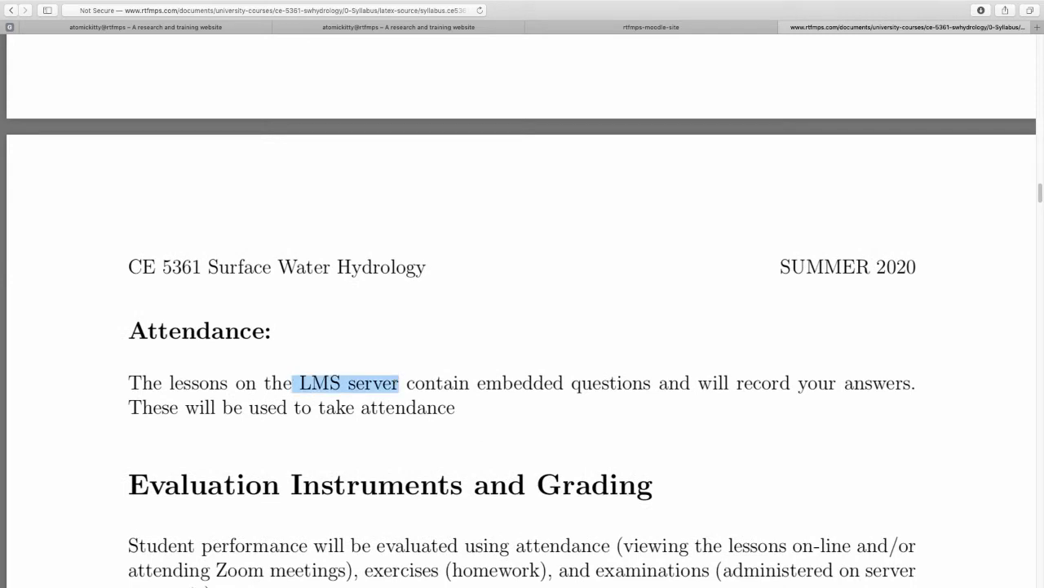
{"action": "left_click", "coordinate": [304, 382]}
{"action": "left_click_drag", "start_coordinate": [298, 383], "coordinate": [341, 383]}
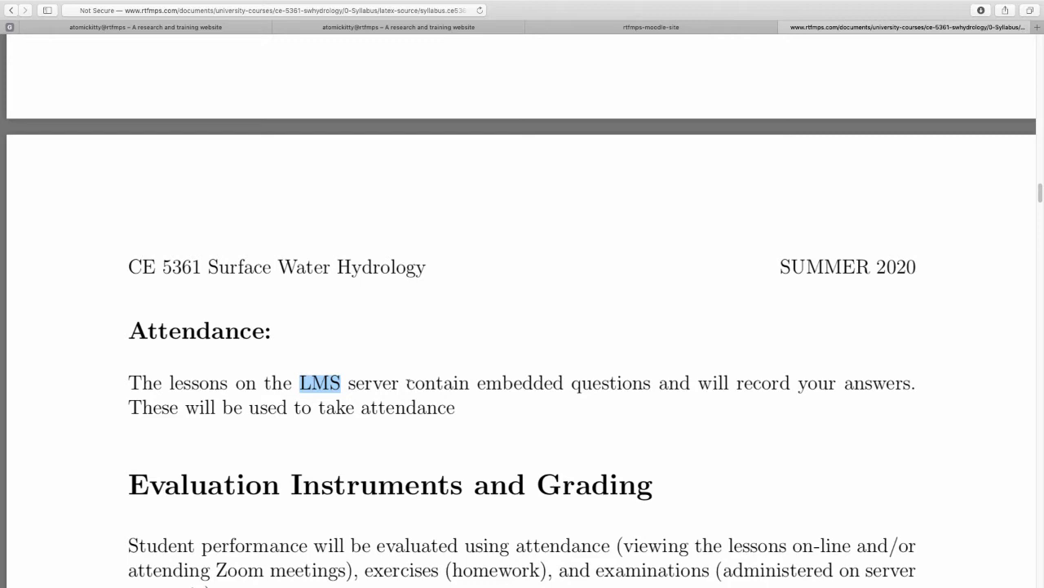
{"action": "left_click_drag", "start_coordinate": [475, 382], "coordinate": [564, 383]}
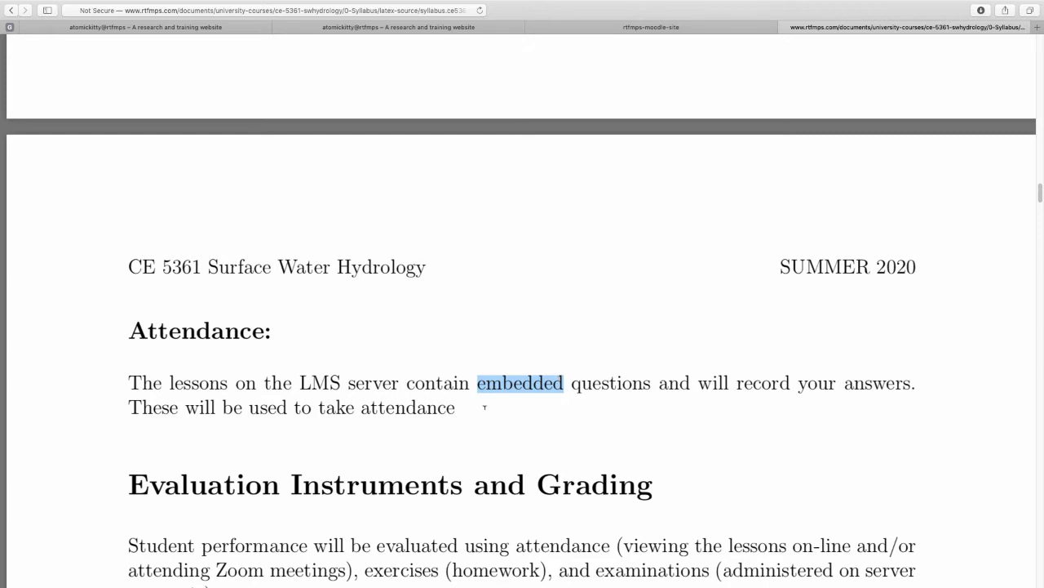
Scroll to Evaluation Instruments and Grading, highlighting 'LMS server' and 'lessons' along the way.
{"action": "scroll", "coordinate": [440, 384], "scroll_direction": "down", "scroll_amount": 3}
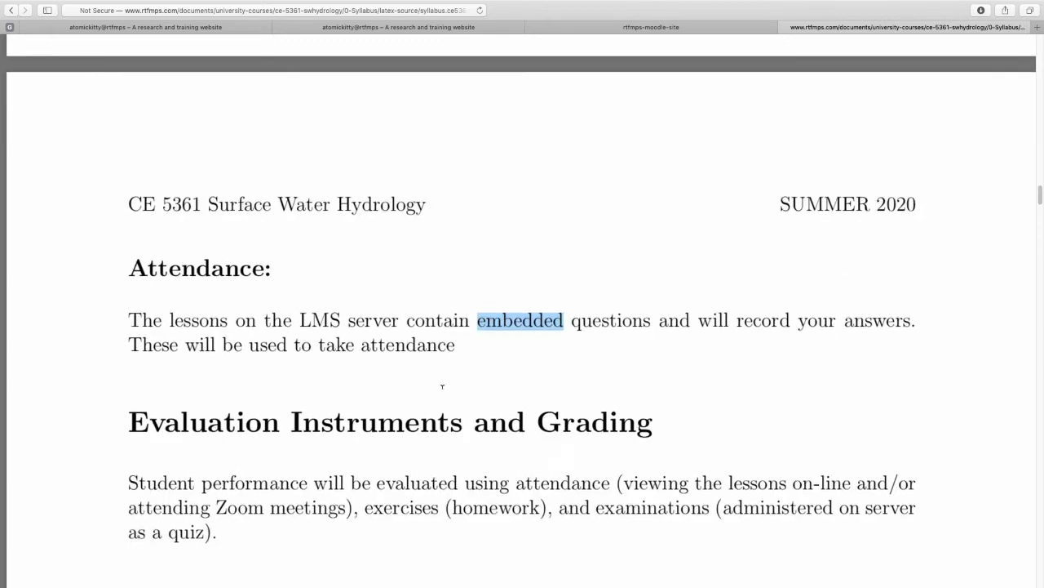
{"action": "scroll", "coordinate": [441, 384], "scroll_direction": "down", "scroll_amount": 1}
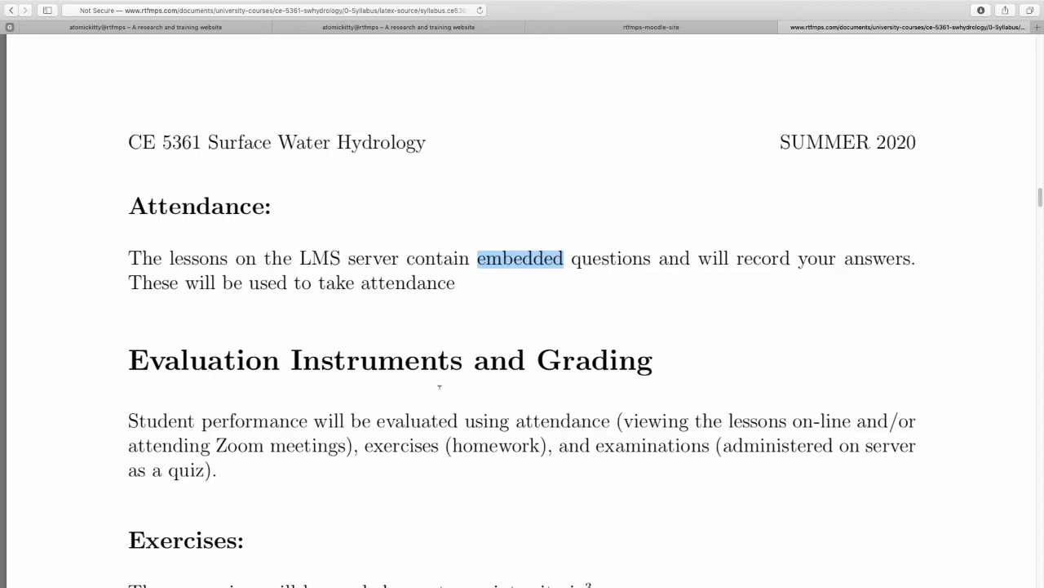
{"action": "scroll", "coordinate": [383, 284], "scroll_direction": "up", "scroll_amount": 1}
{"action": "left_click_drag", "start_coordinate": [299, 274], "coordinate": [398, 272]}
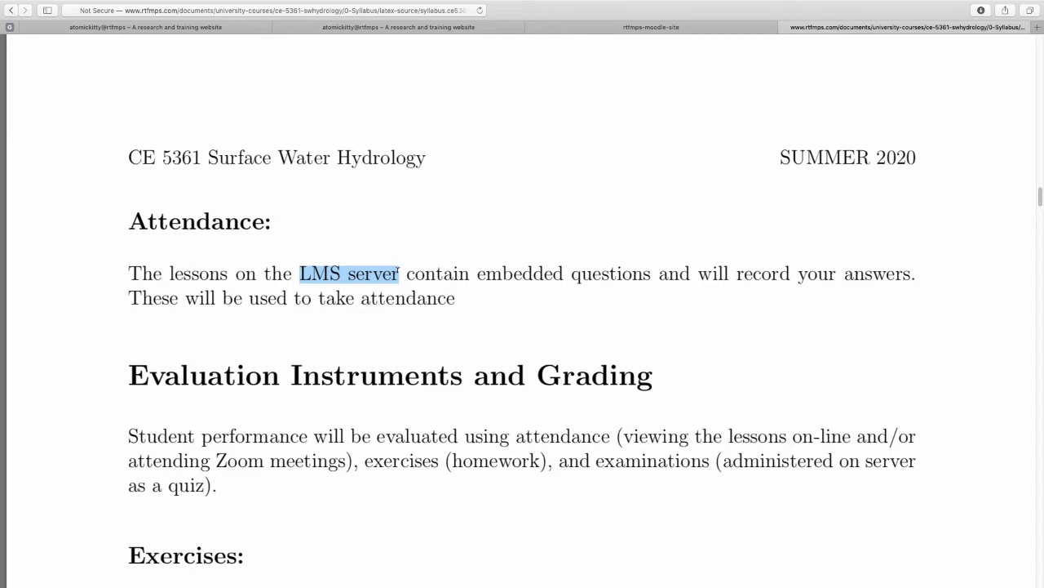
{"action": "scroll", "coordinate": [404, 322], "scroll_direction": "down", "scroll_amount": 2}
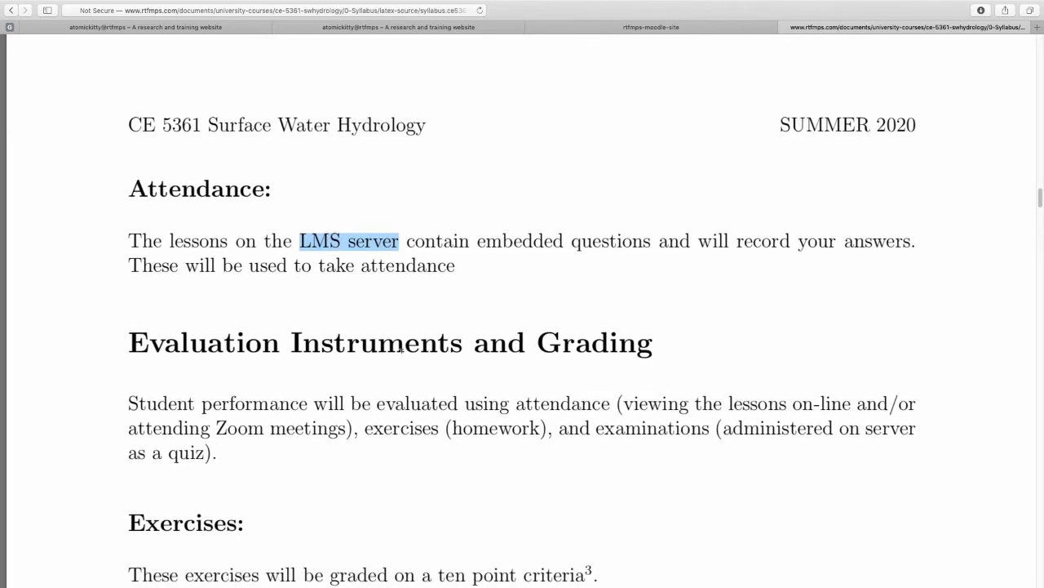
{"action": "left_click", "coordinate": [239, 210]}
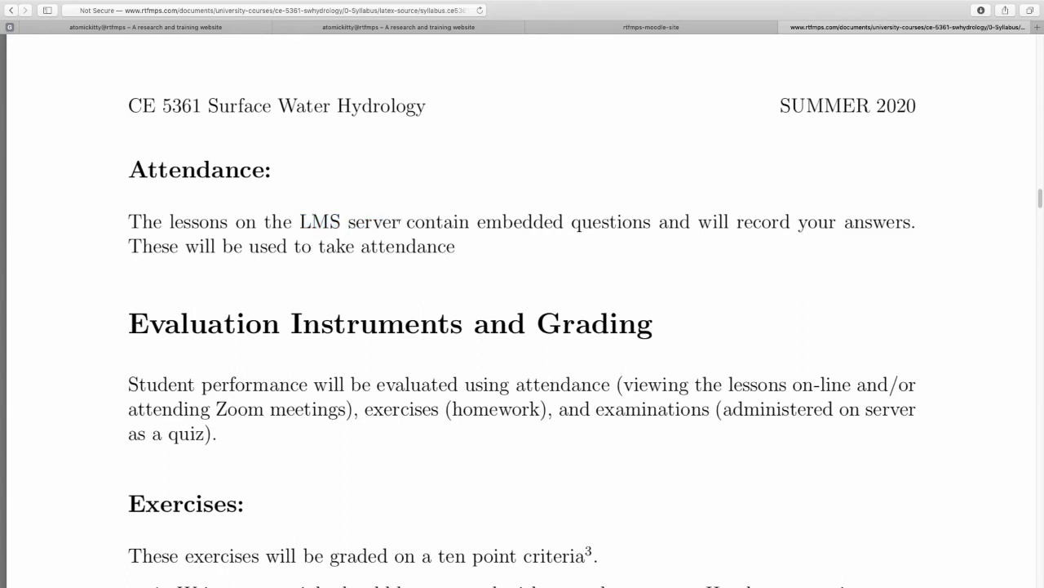
{"action": "left_click_drag", "start_coordinate": [201, 217], "coordinate": [231, 218]}
{"action": "left_click", "coordinate": [169, 218]}
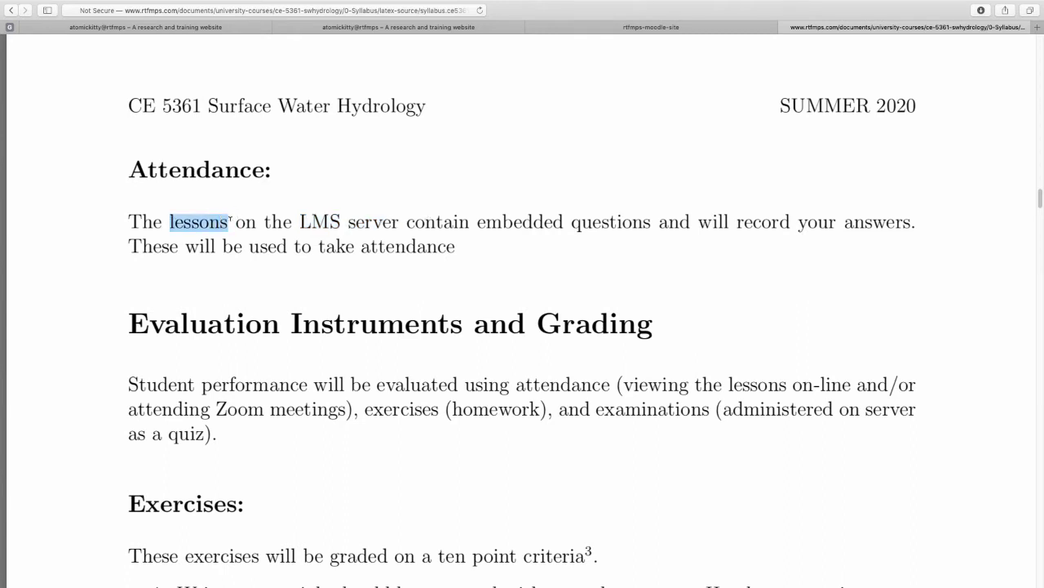
{"action": "scroll", "coordinate": [245, 290], "scroll_direction": "down", "scroll_amount": 1}
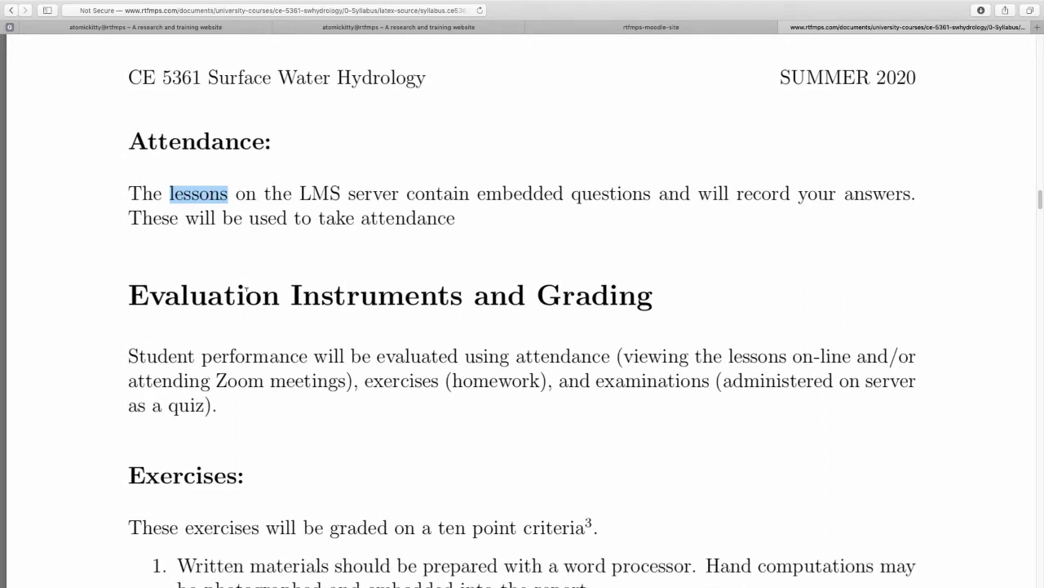
Highlight evaluation phrases: viewing lessons online, attending Zoom, exercises, examinations, server and quiz.
{"action": "scroll", "coordinate": [255, 369], "scroll_direction": "down", "scroll_amount": 2}
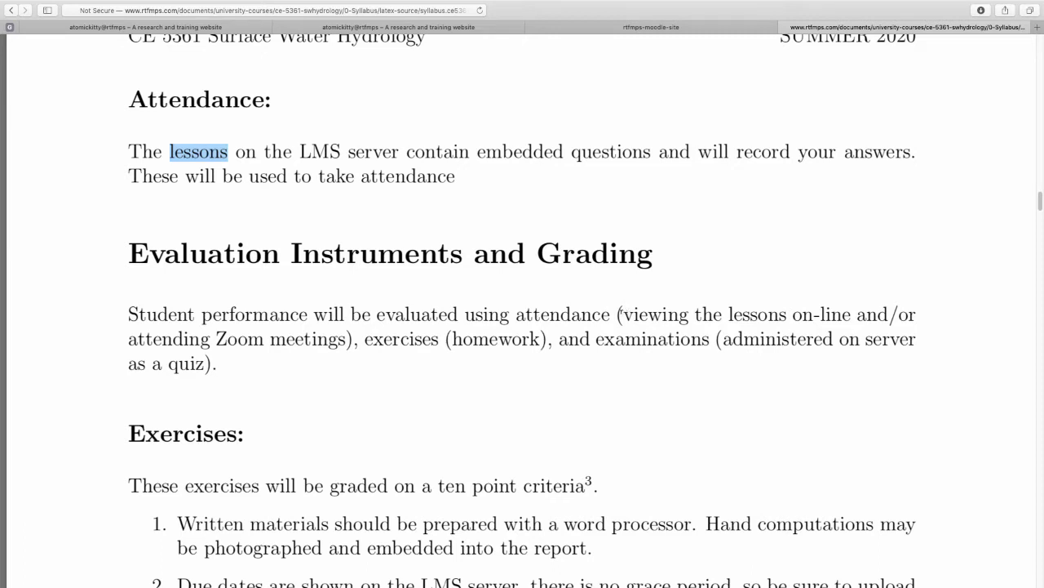
{"action": "left_click_drag", "start_coordinate": [624, 314], "coordinate": [836, 314]}
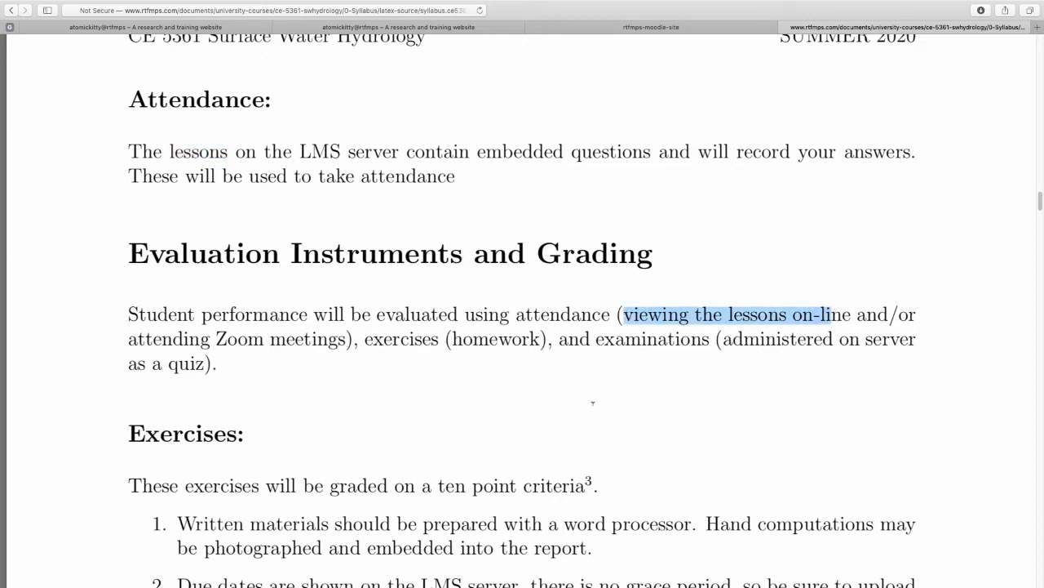
{"action": "left_click_drag", "start_coordinate": [132, 333], "coordinate": [260, 337]}
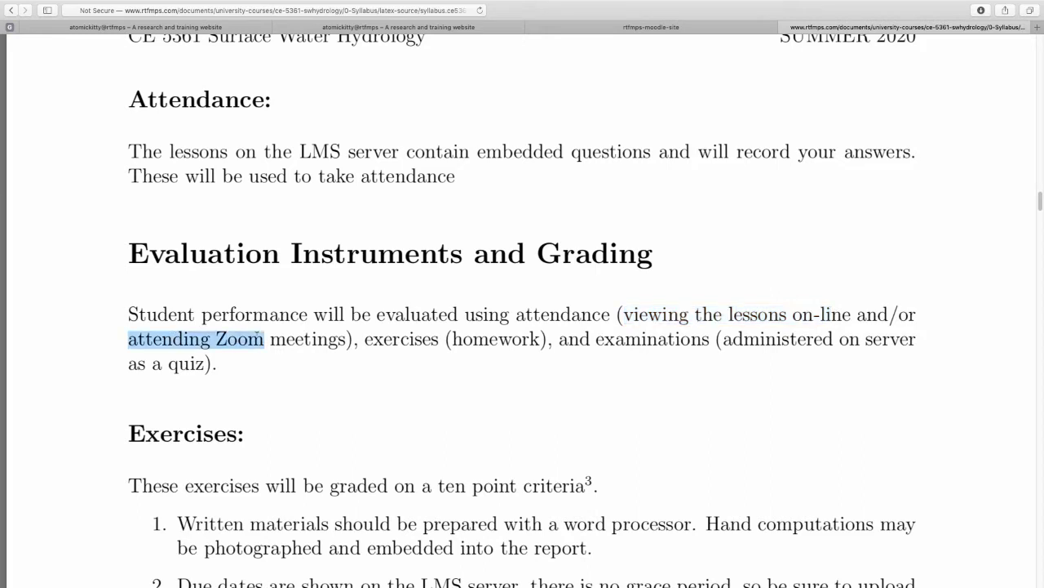
{"action": "left_click_drag", "start_coordinate": [365, 339], "coordinate": [861, 339]}
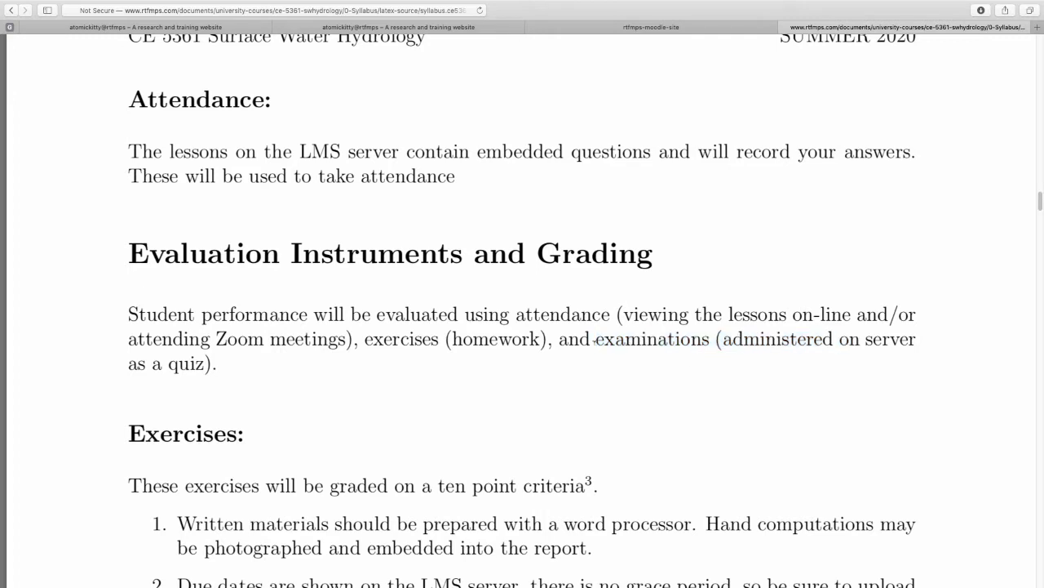
{"action": "left_click_drag", "start_coordinate": [595, 339], "coordinate": [718, 341]}
{"action": "left_click_drag", "start_coordinate": [863, 338], "coordinate": [914, 340]}
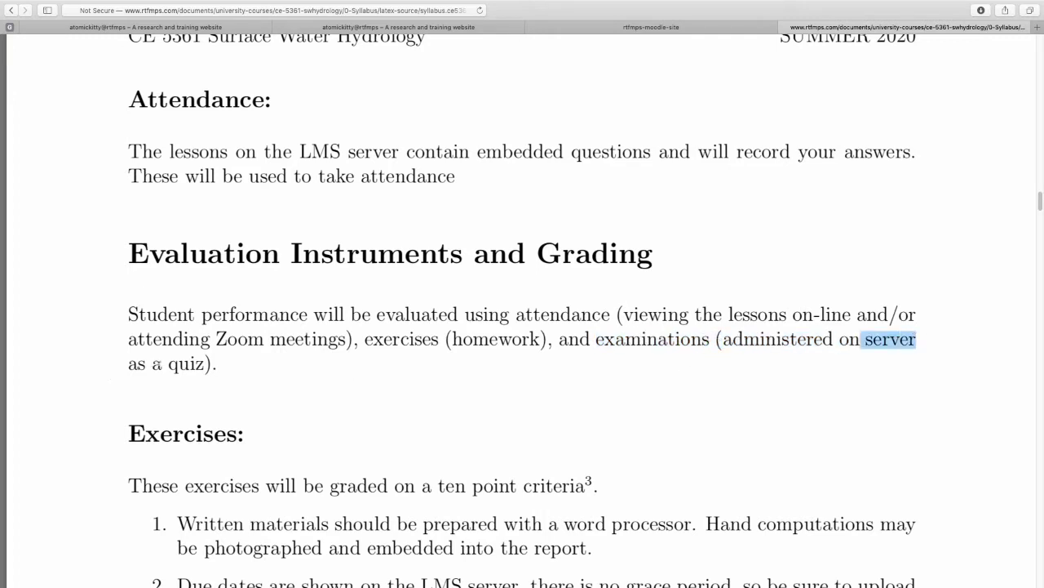
{"action": "left_click_drag", "start_coordinate": [167, 362], "coordinate": [205, 363]}
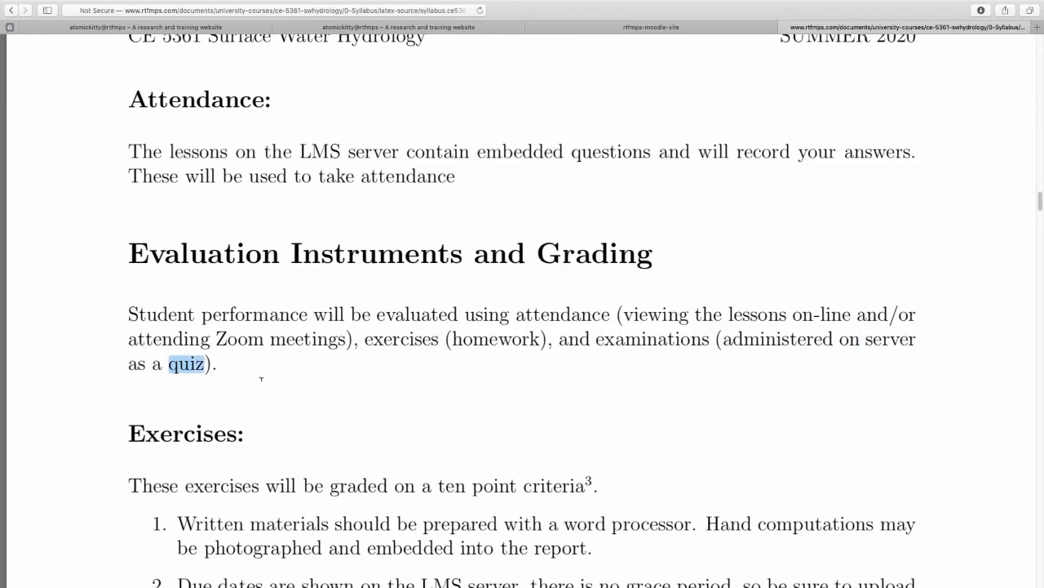
Highlight the Exercises rules on word-processed materials and photographed hand computations.
{"action": "scroll", "coordinate": [262, 379], "scroll_direction": "down", "scroll_amount": 3}
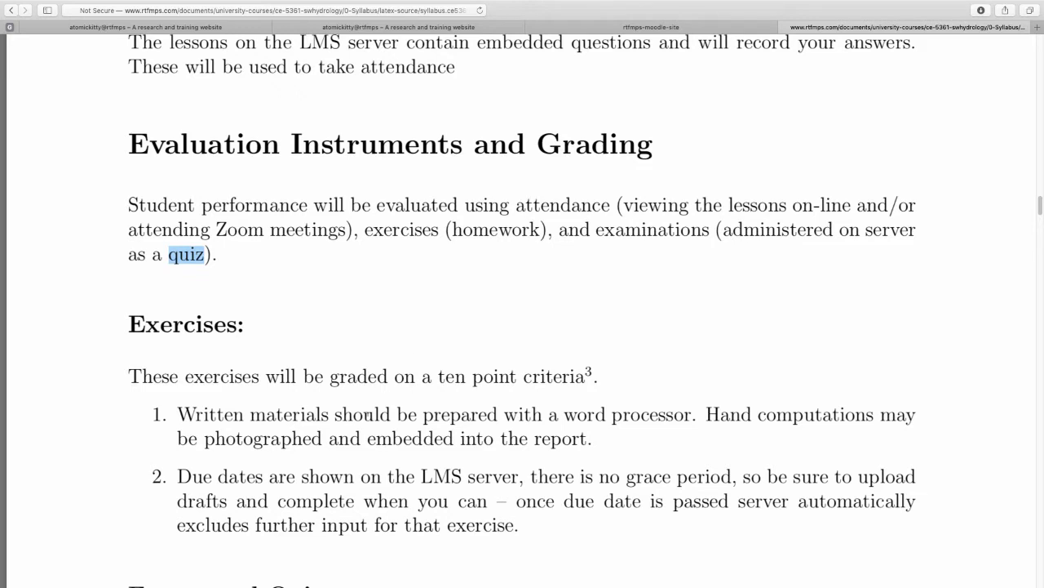
{"action": "scroll", "coordinate": [364, 416], "scroll_direction": "down", "scroll_amount": 1}
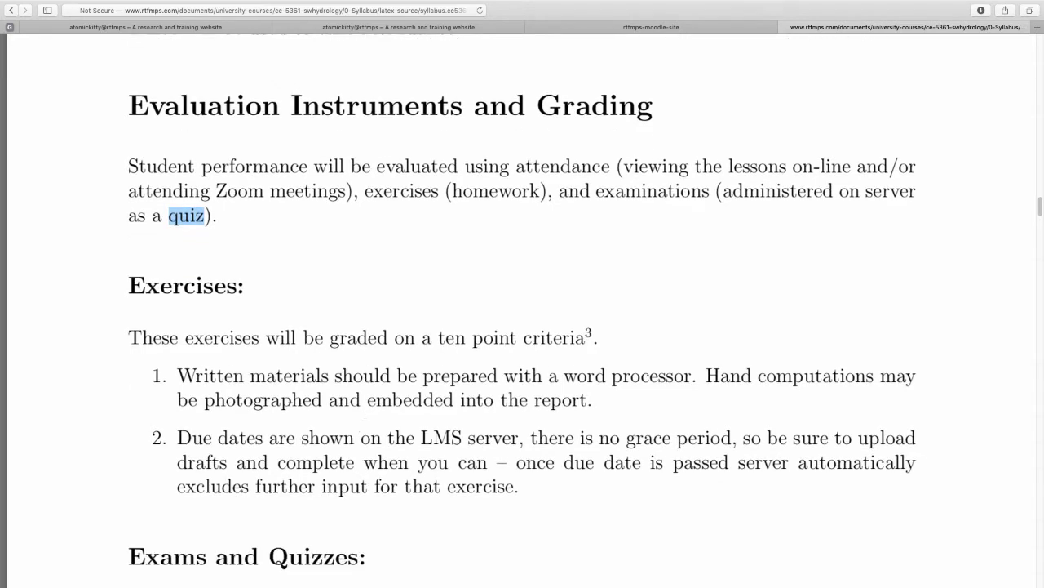
{"action": "left_click_drag", "start_coordinate": [177, 373], "coordinate": [694, 375]}
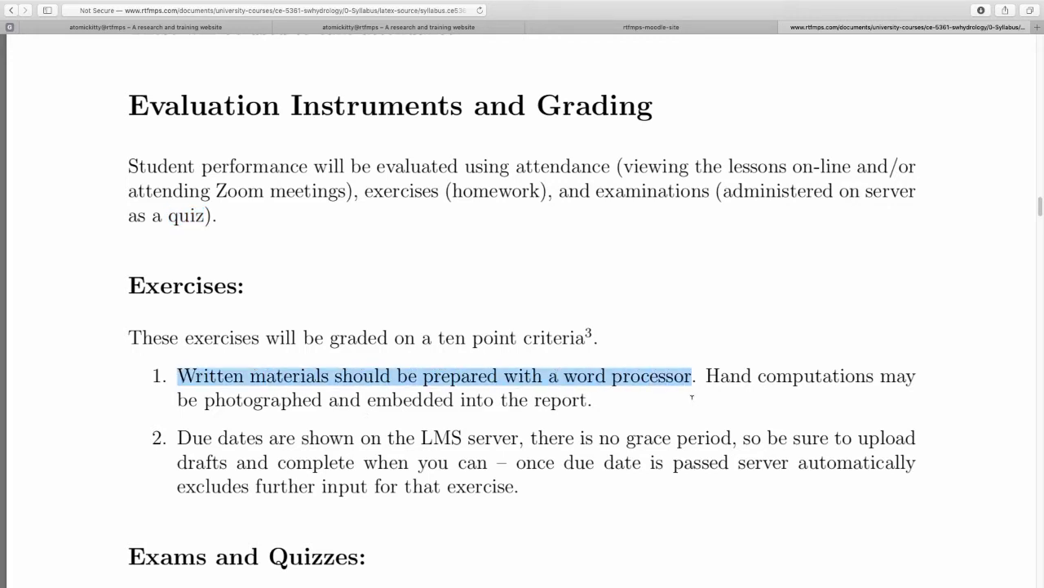
{"action": "left_click", "coordinate": [705, 372]}
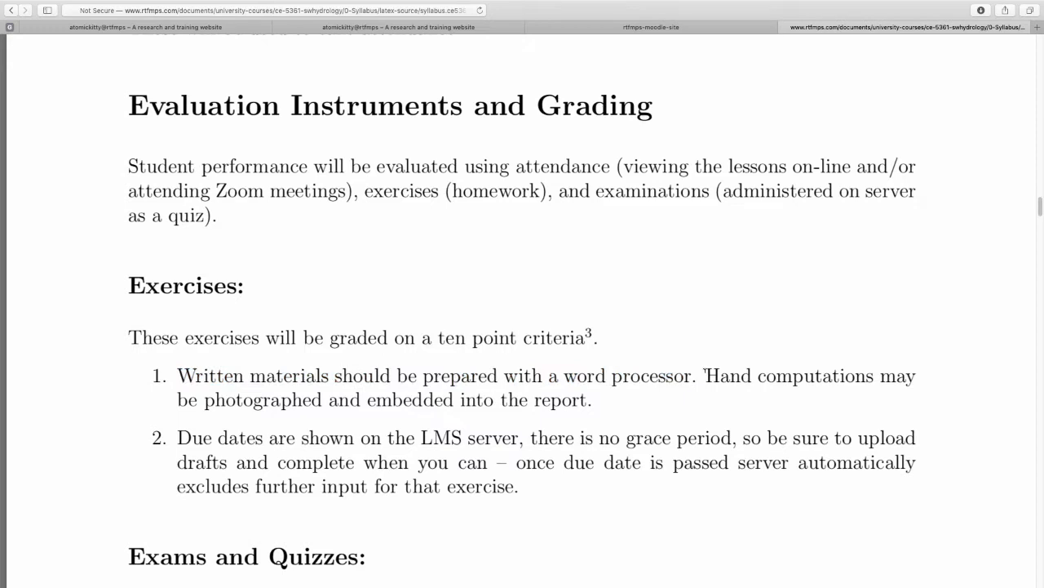
{"action": "left_click_drag", "start_coordinate": [707, 375], "coordinate": [617, 403]}
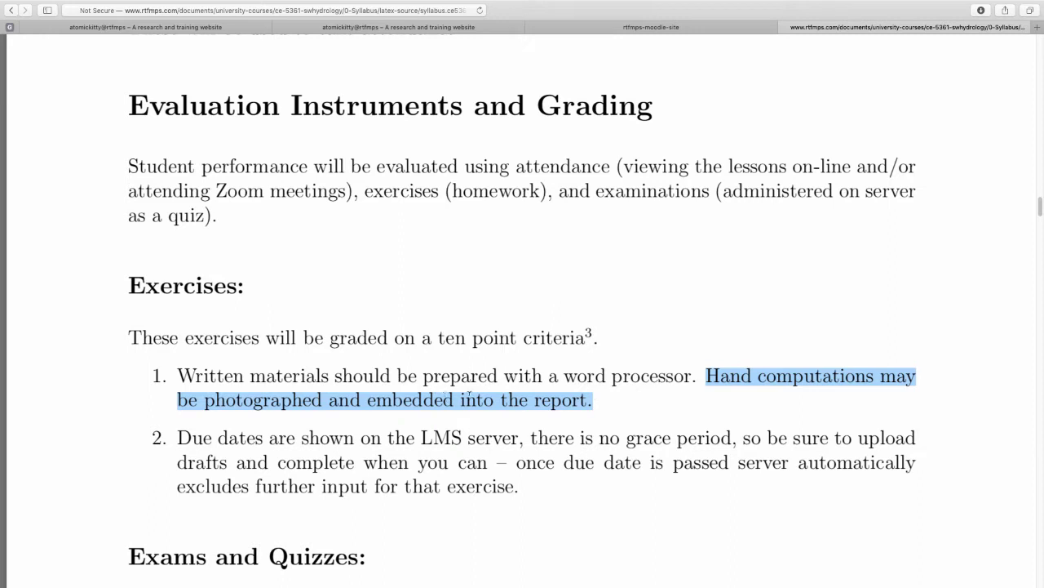
{"action": "scroll", "coordinate": [498, 405], "scroll_direction": "down", "scroll_amount": 1}
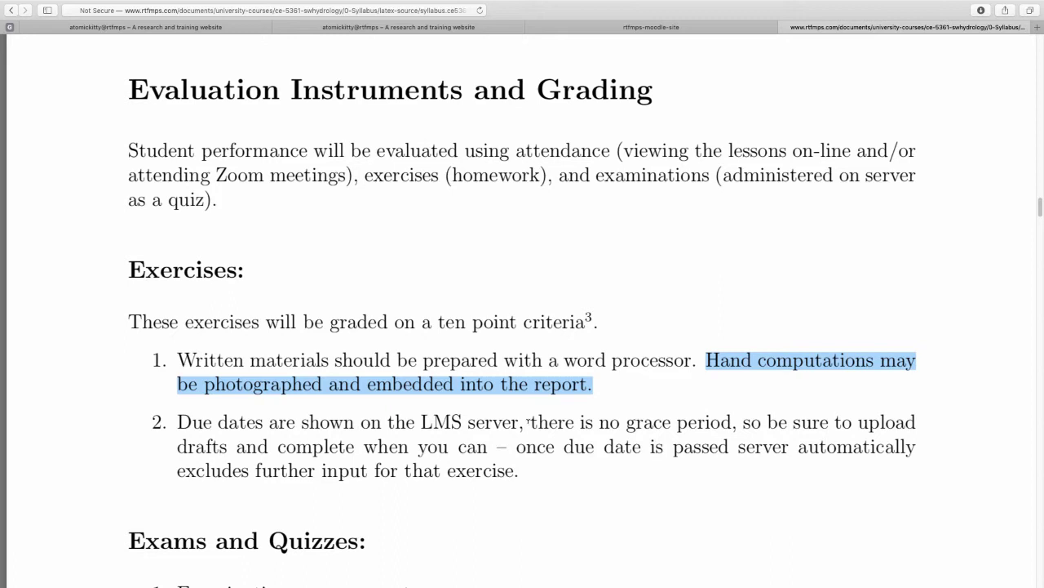
Highlight 'LMS', 'ten' in the grading criteria, and 'LMS' in the due-dates rule.
{"action": "left_click_drag", "start_coordinate": [421, 419], "coordinate": [464, 420]}
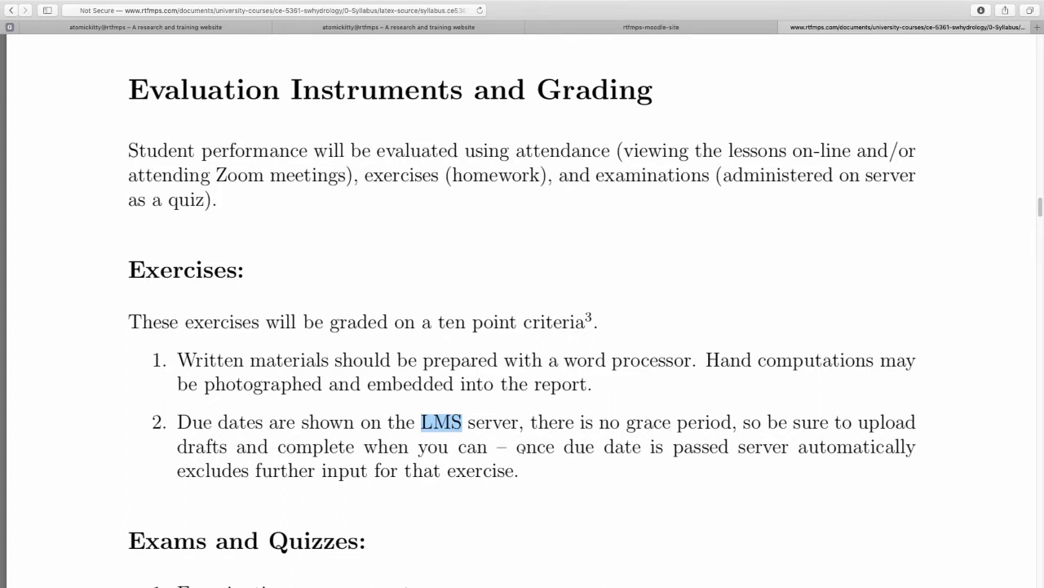
{"action": "left_click_drag", "start_coordinate": [439, 322], "coordinate": [466, 323]}
{"action": "left_click", "coordinate": [438, 322]}
{"action": "scroll", "coordinate": [463, 392], "scroll_direction": "down", "scroll_amount": 1}
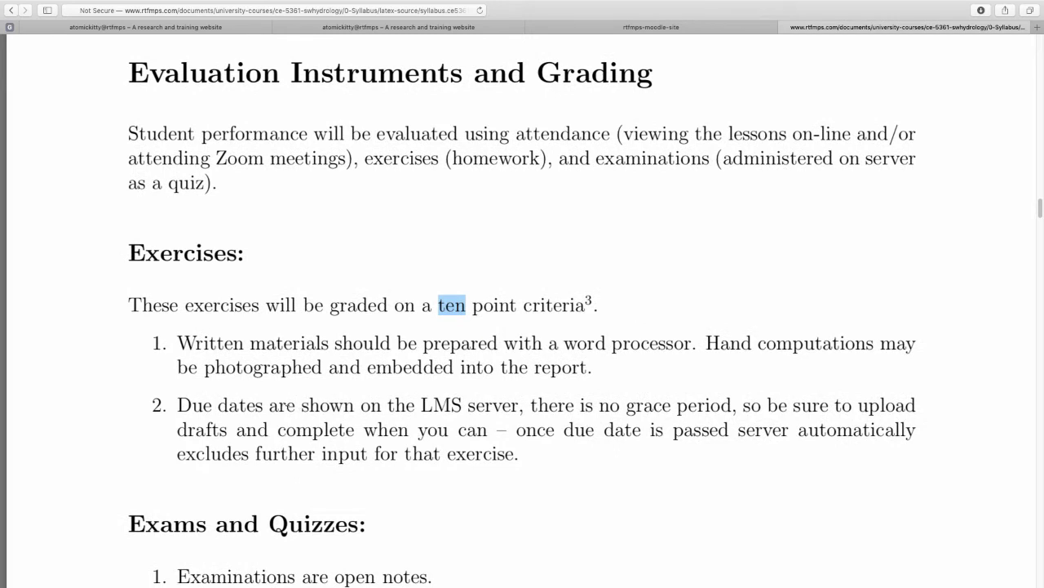
{"action": "left_click_drag", "start_coordinate": [418, 406], "coordinate": [463, 406]}
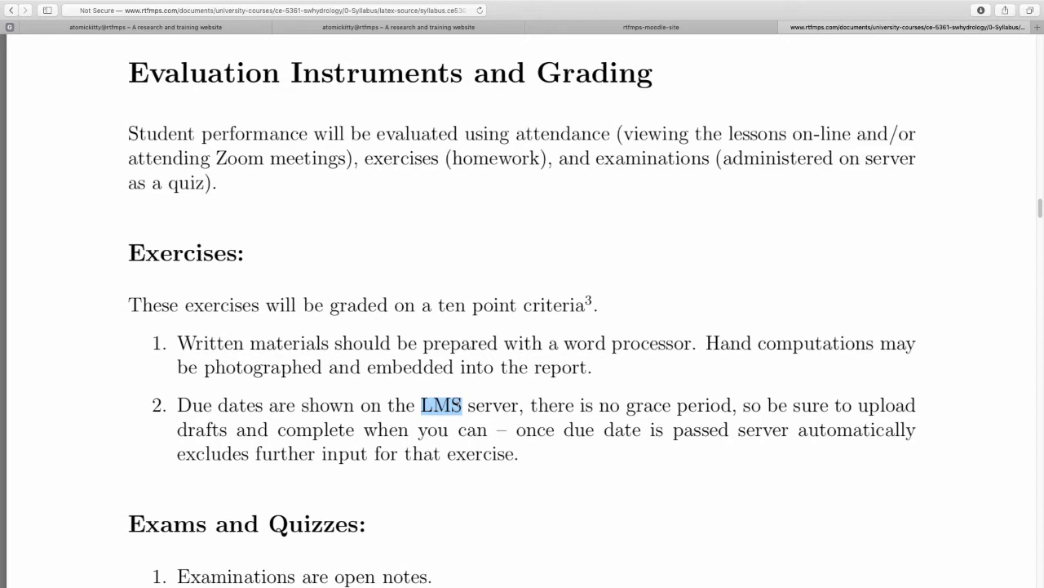
Highlight the exam rules: open notes, comprehensive, presented as quizzes, and the last question.
{"action": "scroll", "coordinate": [284, 309], "scroll_direction": "down", "scroll_amount": 5}
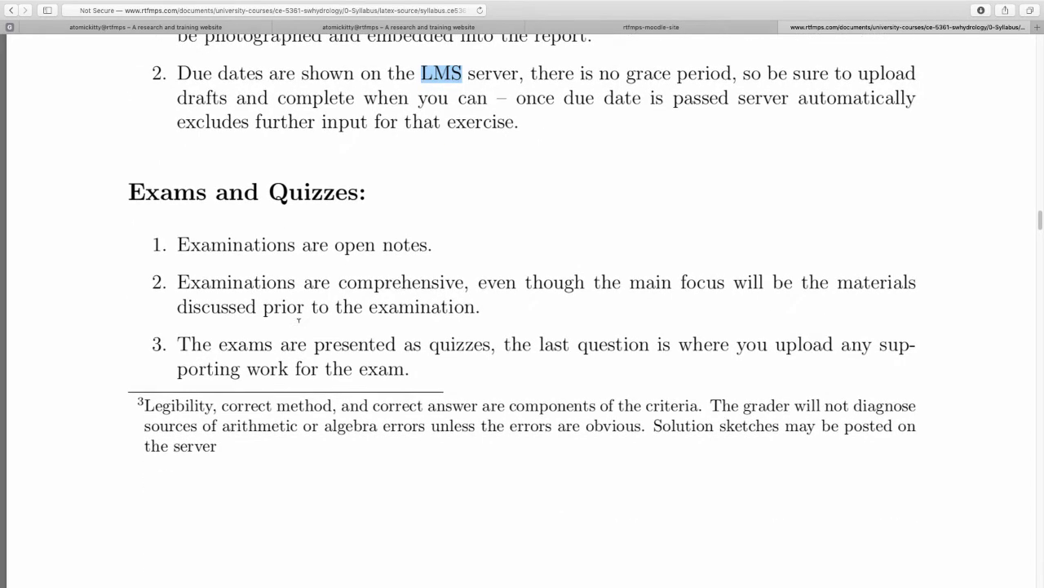
{"action": "left_click_drag", "start_coordinate": [177, 244], "coordinate": [438, 235]}
{"action": "left_click", "coordinate": [371, 283]}
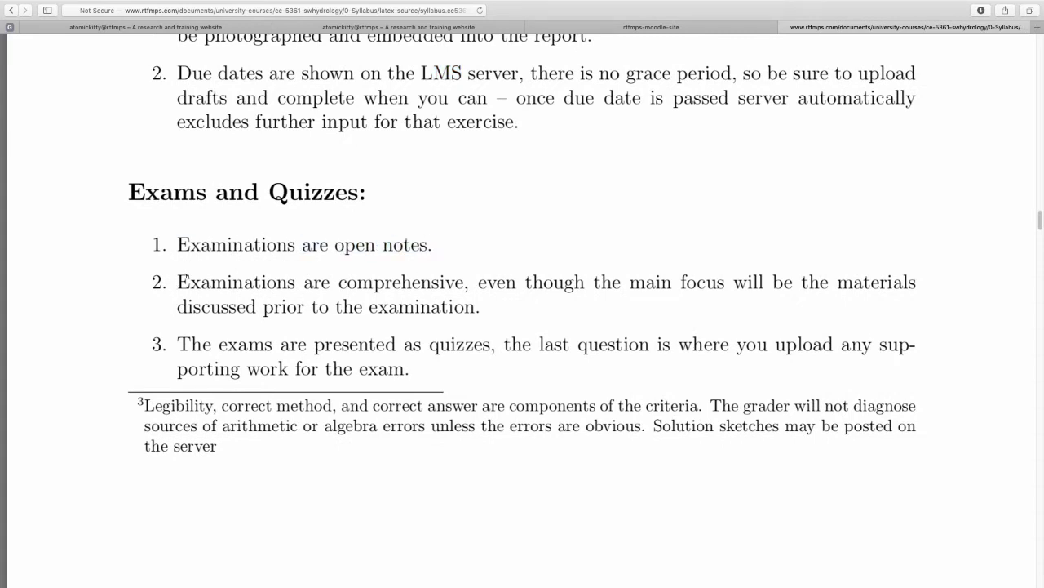
{"action": "left_click_drag", "start_coordinate": [177, 283], "coordinate": [483, 303]}
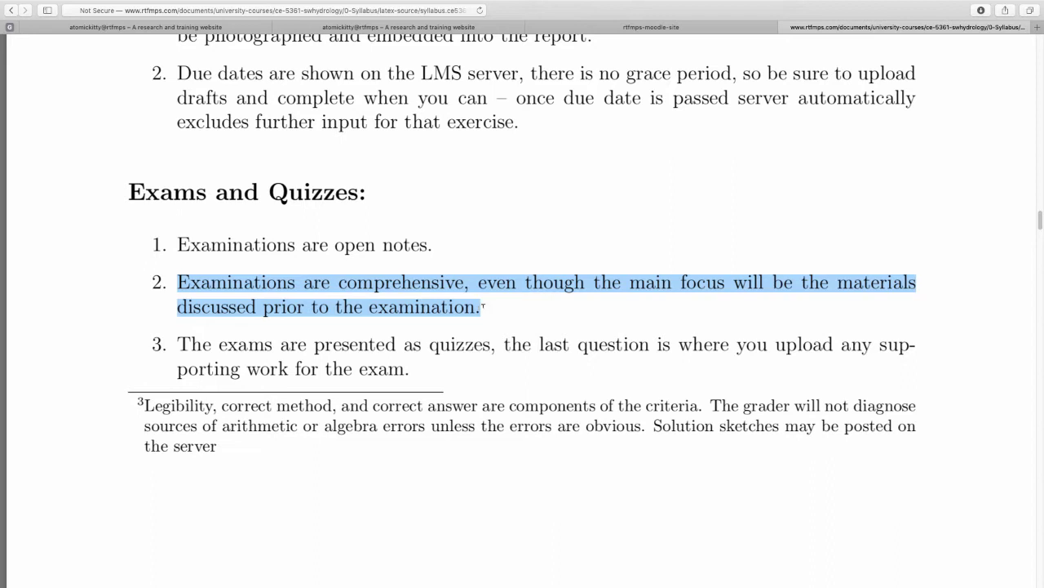
{"action": "left_click_drag", "start_coordinate": [263, 344], "coordinate": [457, 344]}
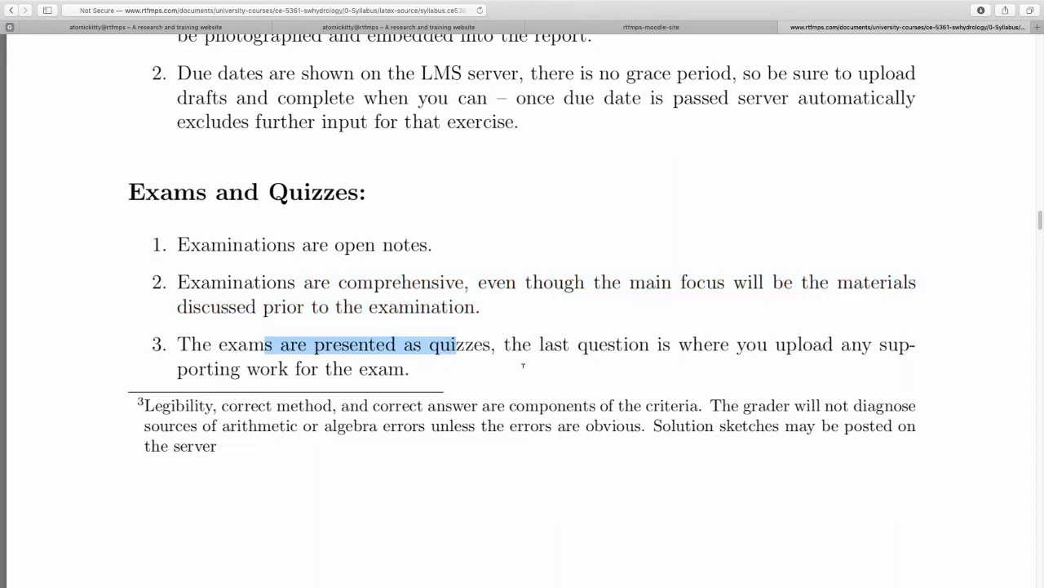
{"action": "left_click_drag", "start_coordinate": [571, 343], "coordinate": [607, 346]}
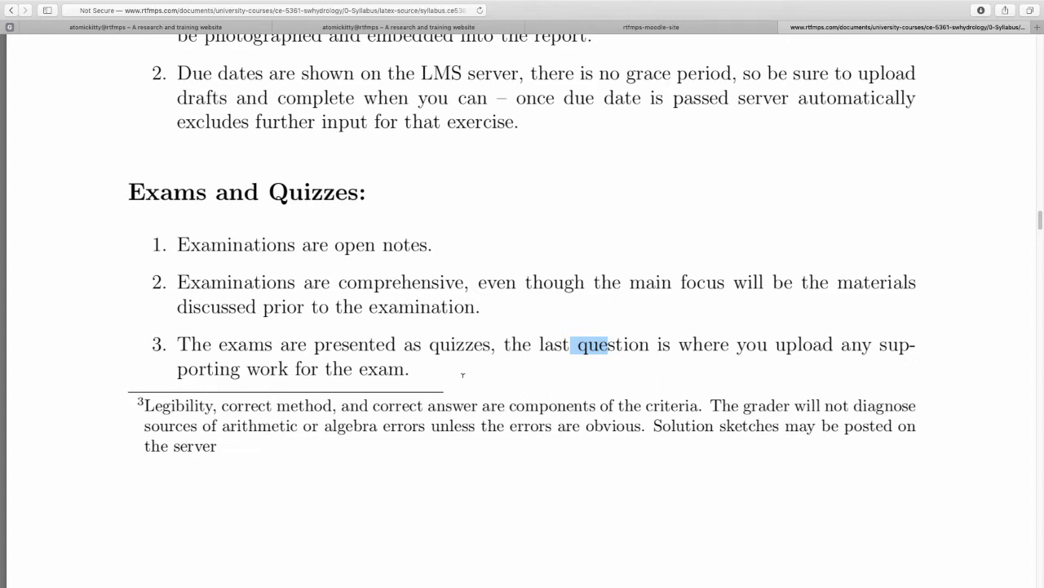
Scroll past the Page 4 footer to the Grading section on page 5.
{"action": "scroll", "coordinate": [460, 370], "scroll_direction": "down", "scroll_amount": 10}
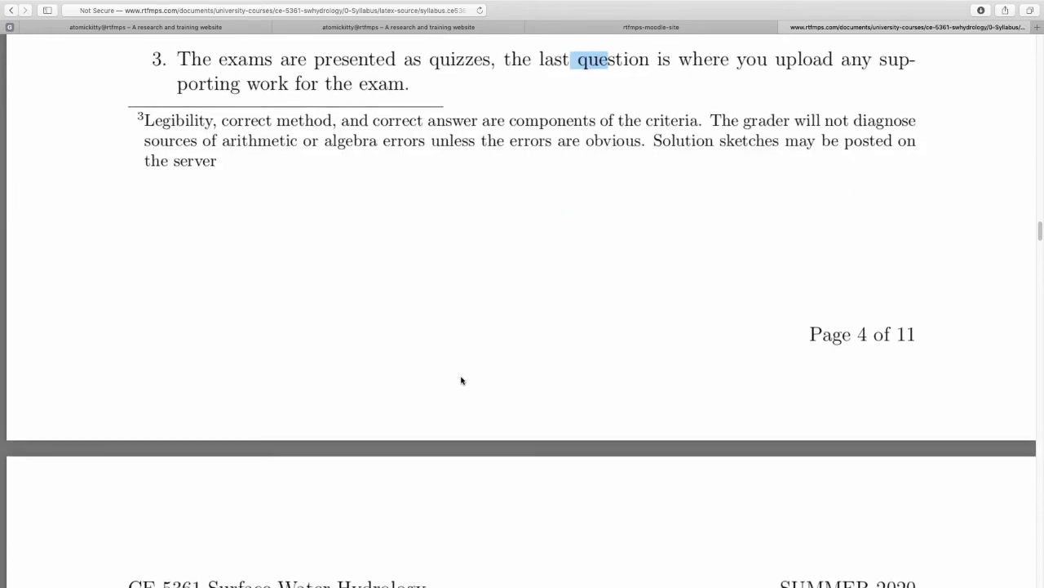
{"action": "scroll", "coordinate": [461, 379], "scroll_direction": "up", "scroll_amount": 6}
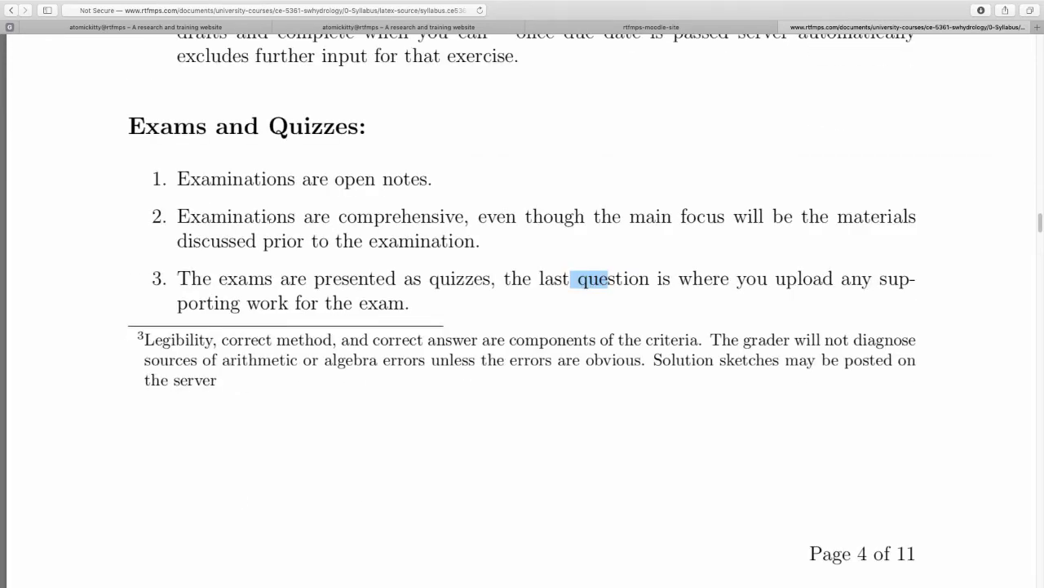
{"action": "scroll", "coordinate": [351, 213], "scroll_direction": "up", "scroll_amount": 3}
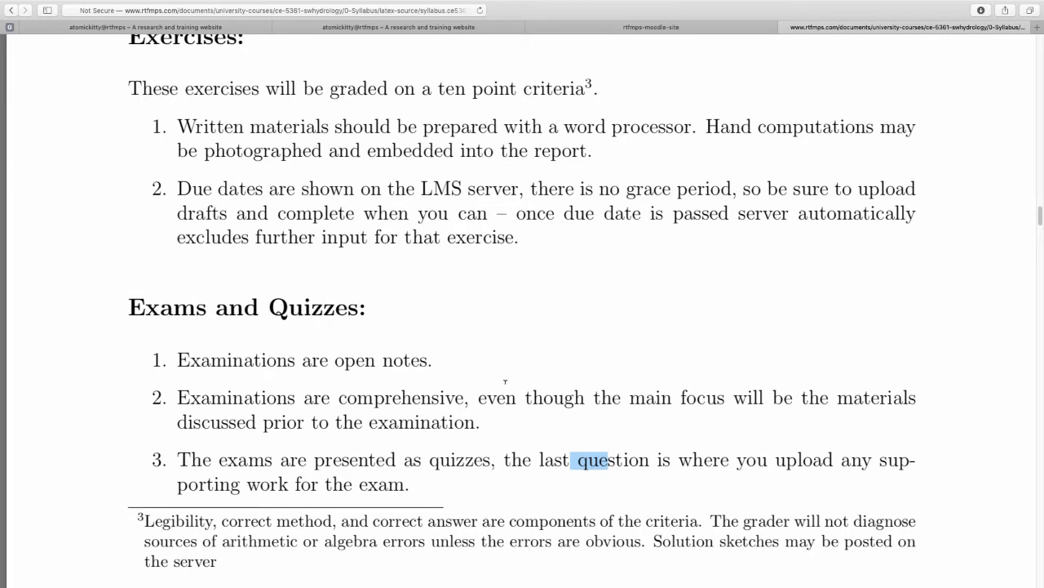
{"action": "scroll", "coordinate": [506, 383], "scroll_direction": "down", "scroll_amount": 2}
{"action": "scroll", "coordinate": [475, 82], "scroll_direction": "up", "scroll_amount": 3}
{"action": "scroll", "coordinate": [490, 386], "scroll_direction": "down", "scroll_amount": 4}
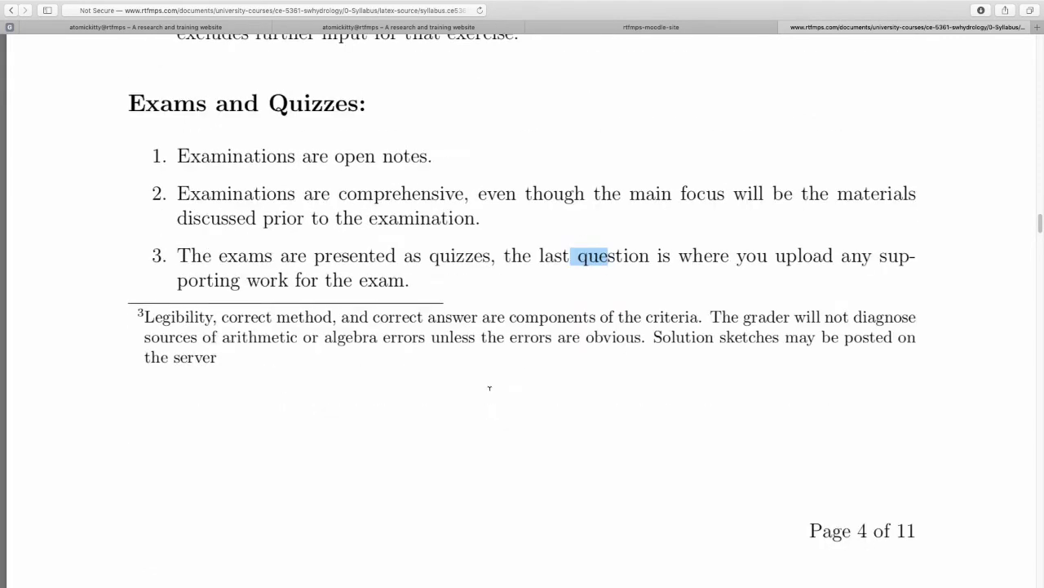
{"action": "scroll", "coordinate": [490, 387], "scroll_direction": "down", "scroll_amount": 7}
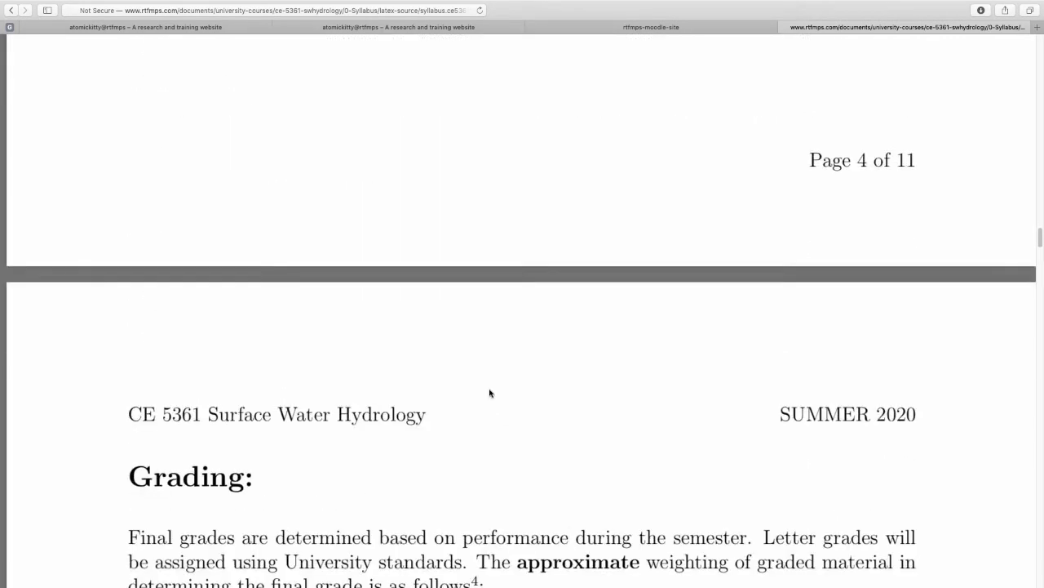
{"action": "scroll", "coordinate": [490, 393], "scroll_direction": "down", "scroll_amount": 5}
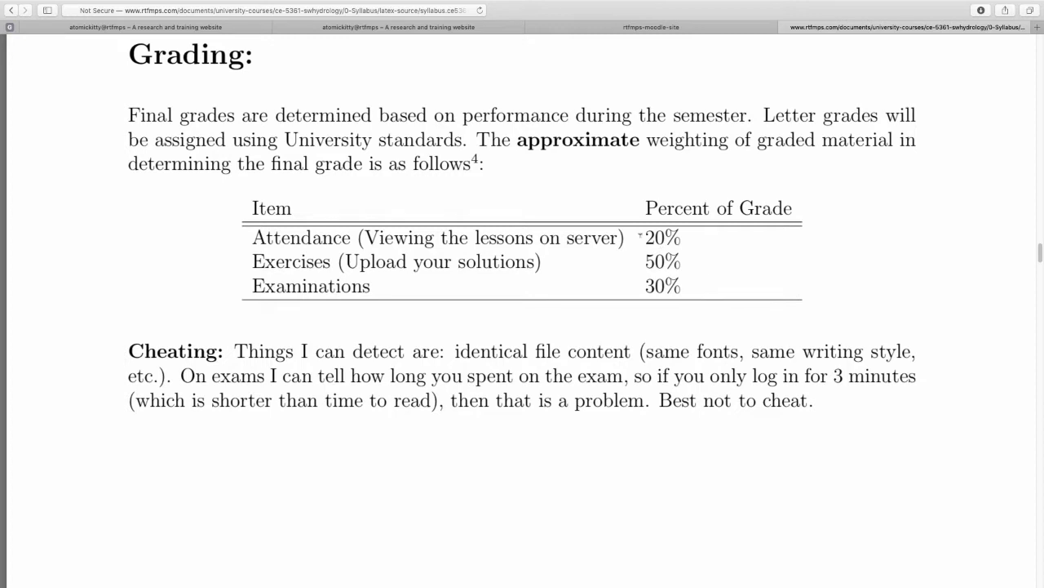
{"action": "left_click_drag", "start_coordinate": [640, 234], "coordinate": [694, 235]}
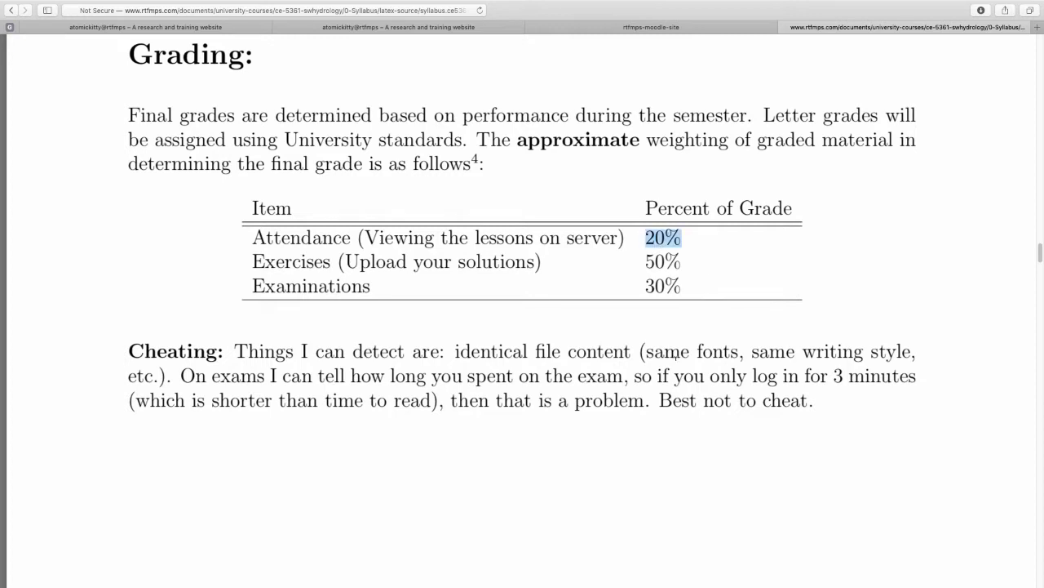
{"action": "left_click_drag", "start_coordinate": [644, 282], "coordinate": [727, 297]}
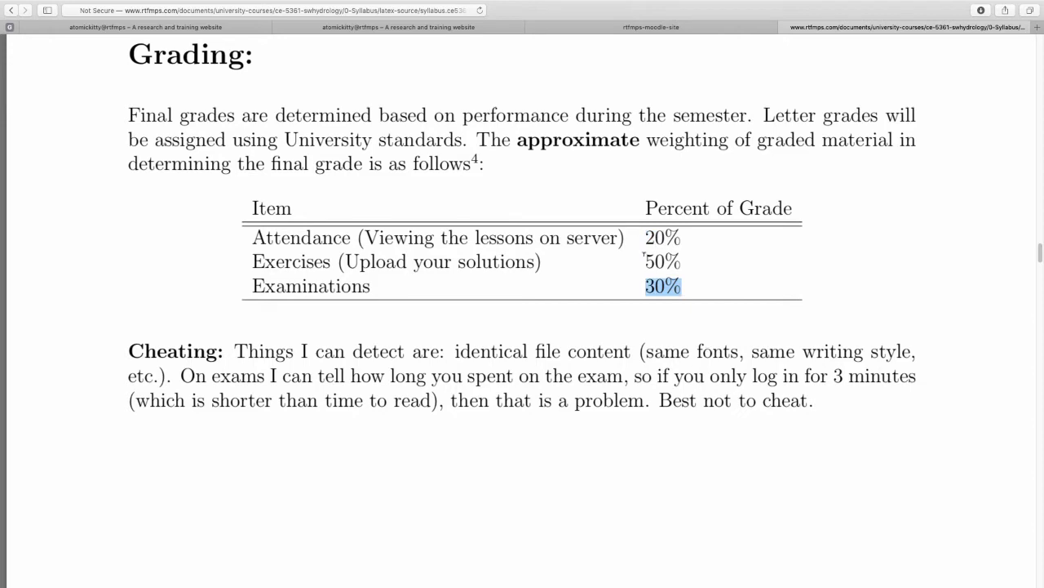
{"action": "left_click_drag", "start_coordinate": [644, 258], "coordinate": [740, 255]}
{"action": "scroll", "coordinate": [614, 343], "scroll_direction": "down", "scroll_amount": 4}
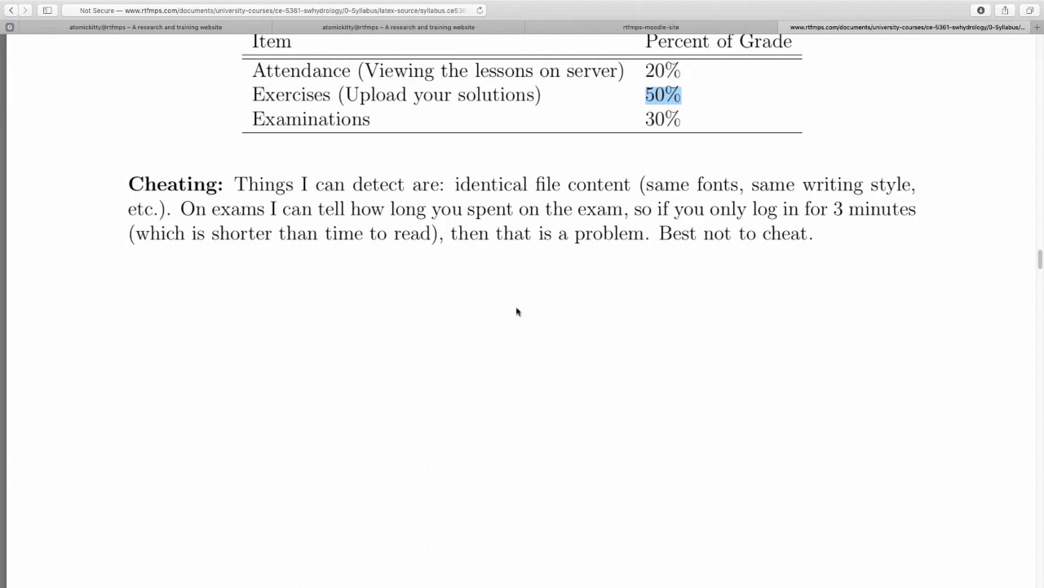
{"action": "left_click", "coordinate": [454, 183]}
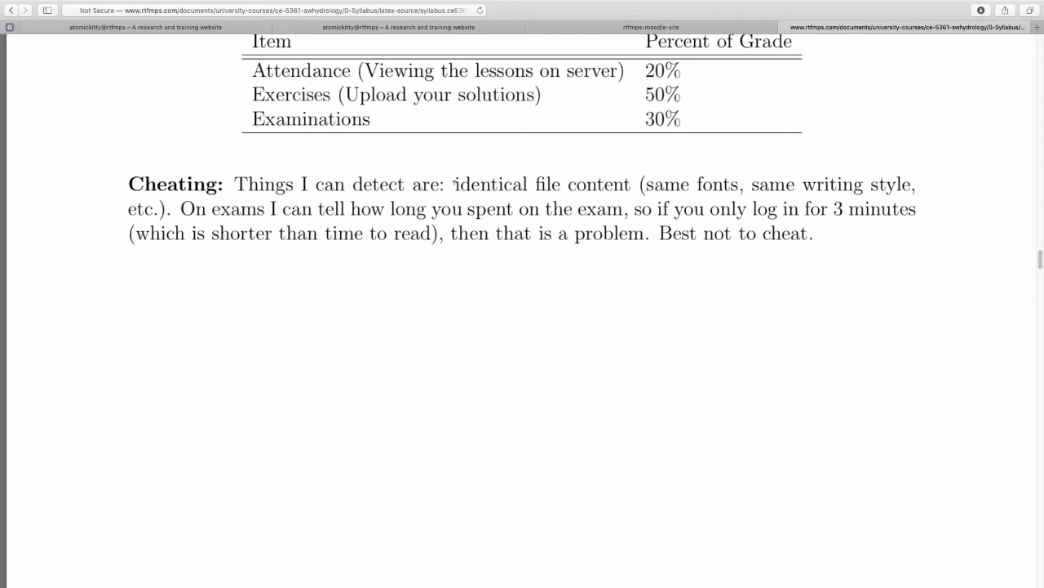
{"action": "left_click_drag", "start_coordinate": [454, 183], "coordinate": [632, 183]}
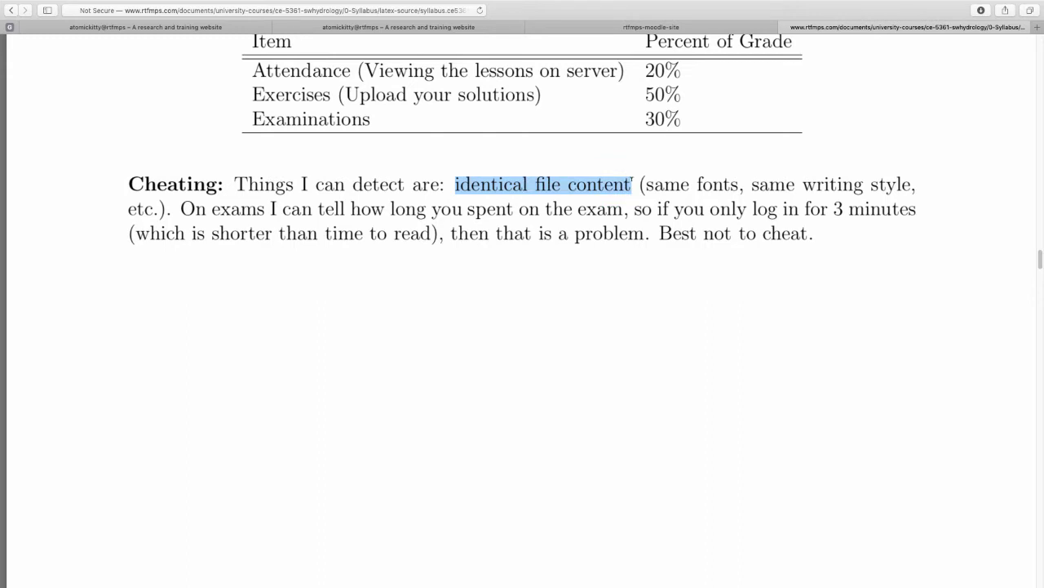
{"action": "left_click_drag", "start_coordinate": [650, 184], "coordinate": [888, 184]}
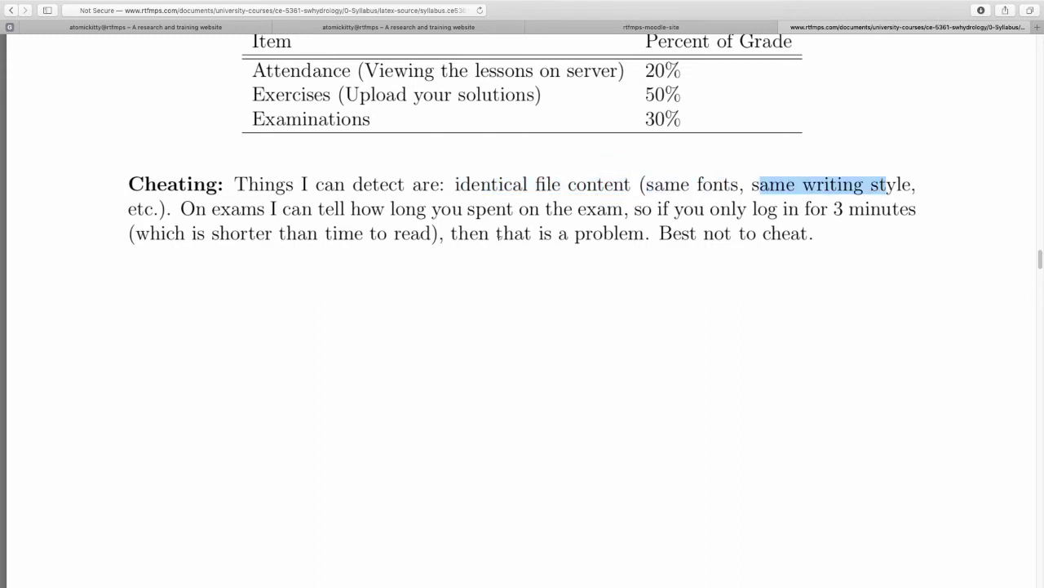
{"action": "left_click_drag", "start_coordinate": [128, 209], "coordinate": [155, 209]}
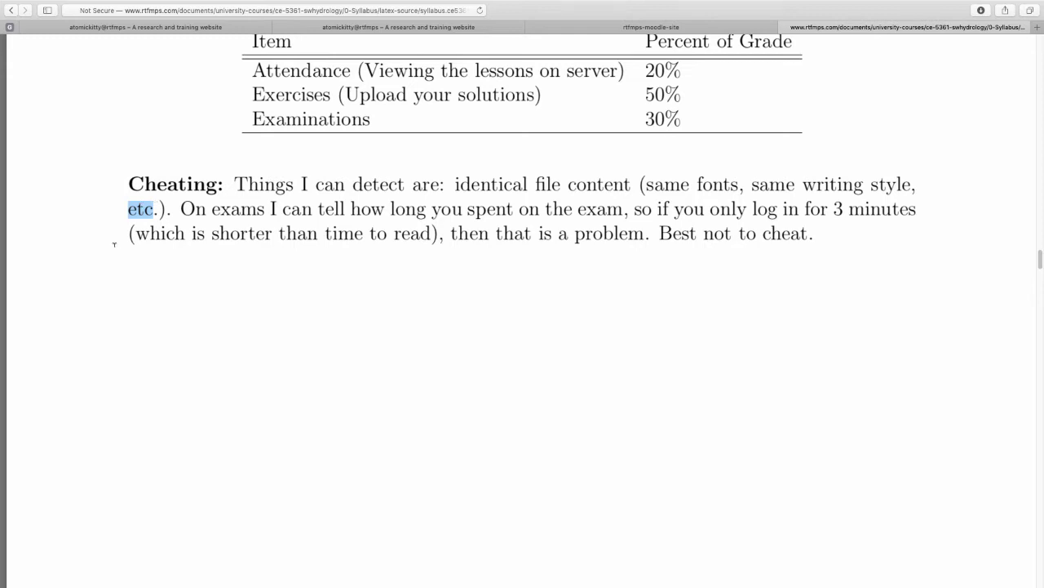
{"action": "left_click", "coordinate": [243, 254]}
{"action": "scroll", "coordinate": [497, 303], "scroll_direction": "up", "scroll_amount": 2}
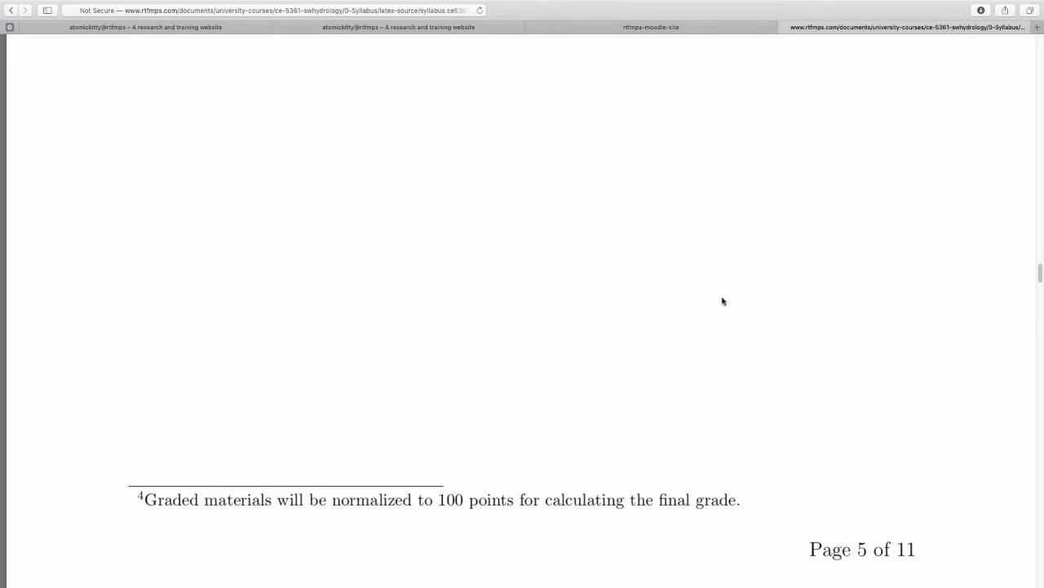
{"action": "scroll", "coordinate": [669, 301], "scroll_direction": "down", "scroll_amount": 5}
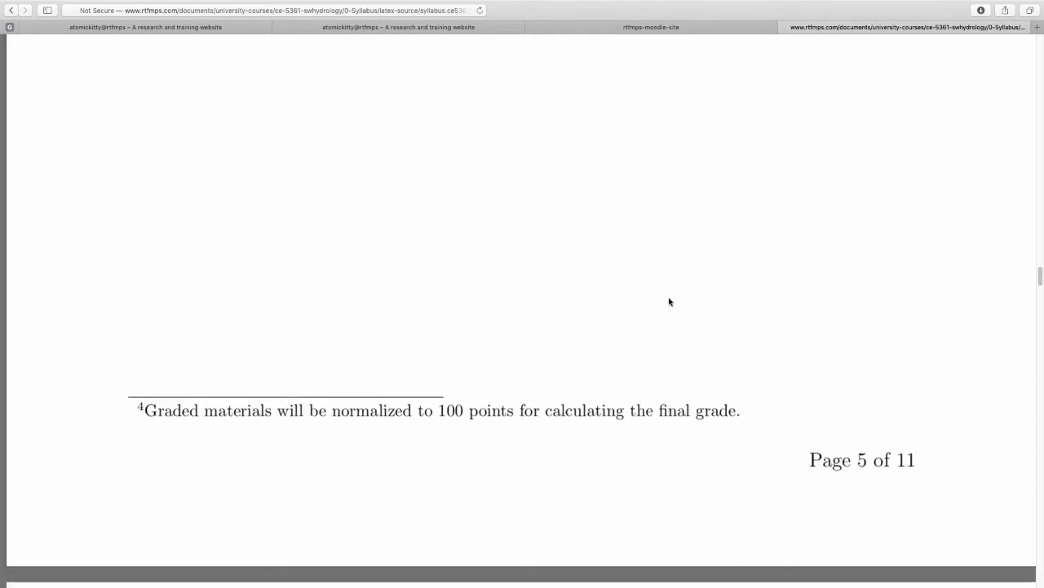
{"action": "scroll", "coordinate": [669, 301], "scroll_direction": "down", "scroll_amount": 10}
{"action": "scroll", "coordinate": [669, 301], "scroll_direction": "up", "scroll_amount": 2}
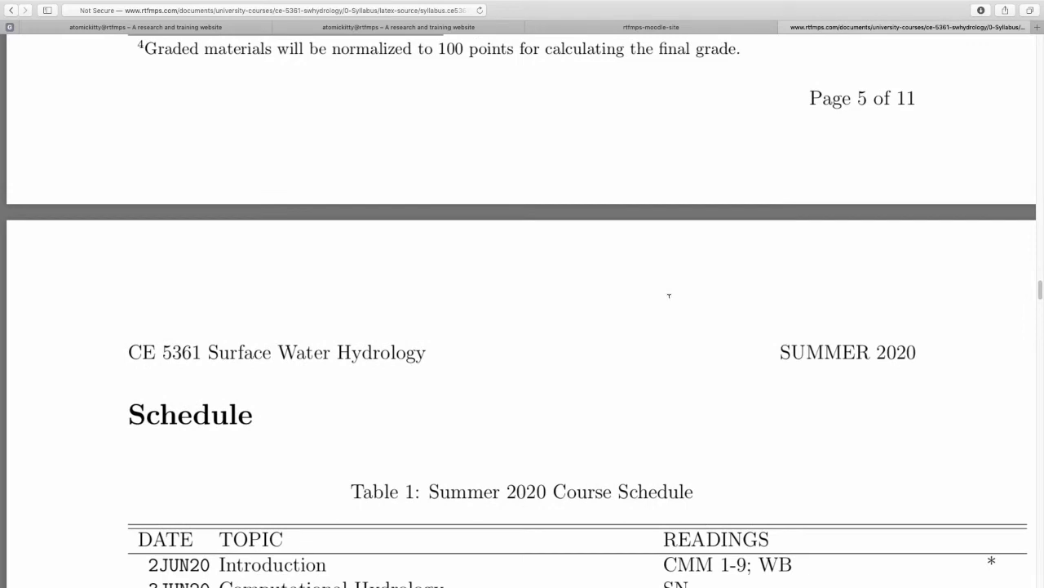
{"action": "scroll", "coordinate": [652, 319], "scroll_direction": "down", "scroll_amount": 5}
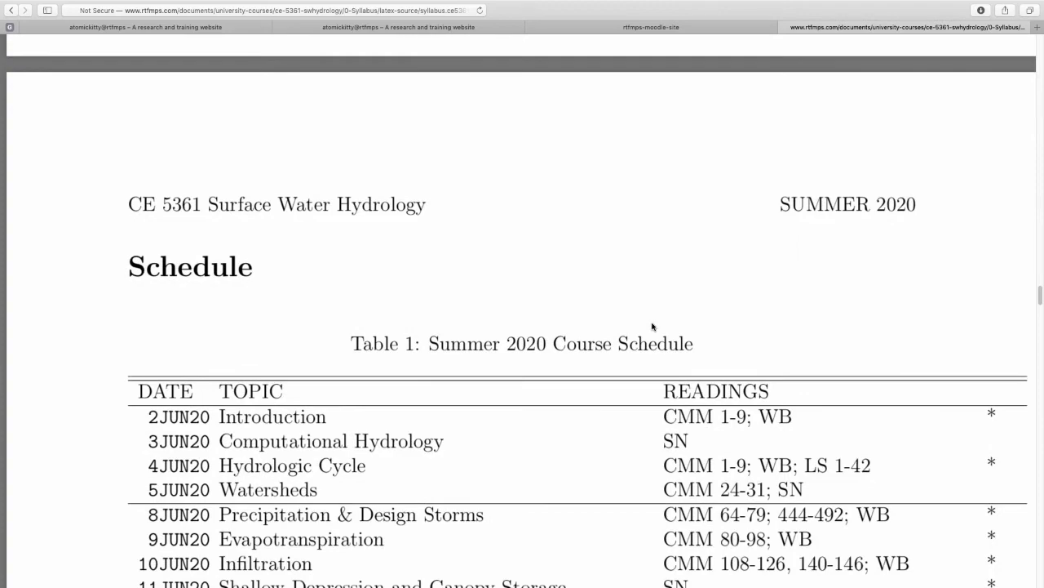
{"action": "scroll", "coordinate": [653, 327], "scroll_direction": "down", "scroll_amount": 9}
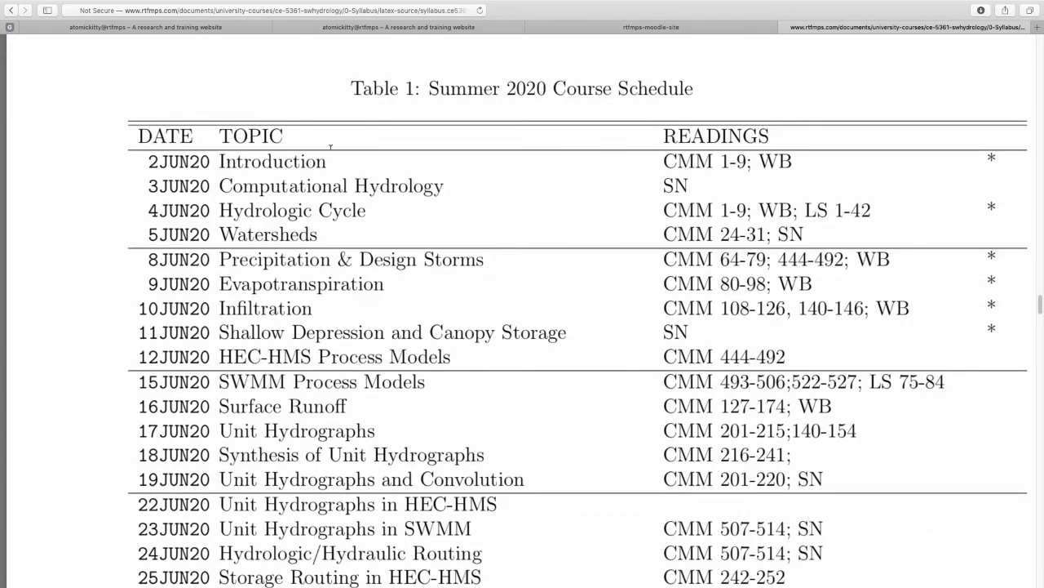
{"action": "scroll", "coordinate": [331, 144], "scroll_direction": "down", "scroll_amount": 15}
{"action": "scroll", "coordinate": [341, 274], "scroll_direction": "up", "scroll_amount": 5}
{"action": "scroll", "coordinate": [341, 274], "scroll_direction": "up", "scroll_amount": 6}
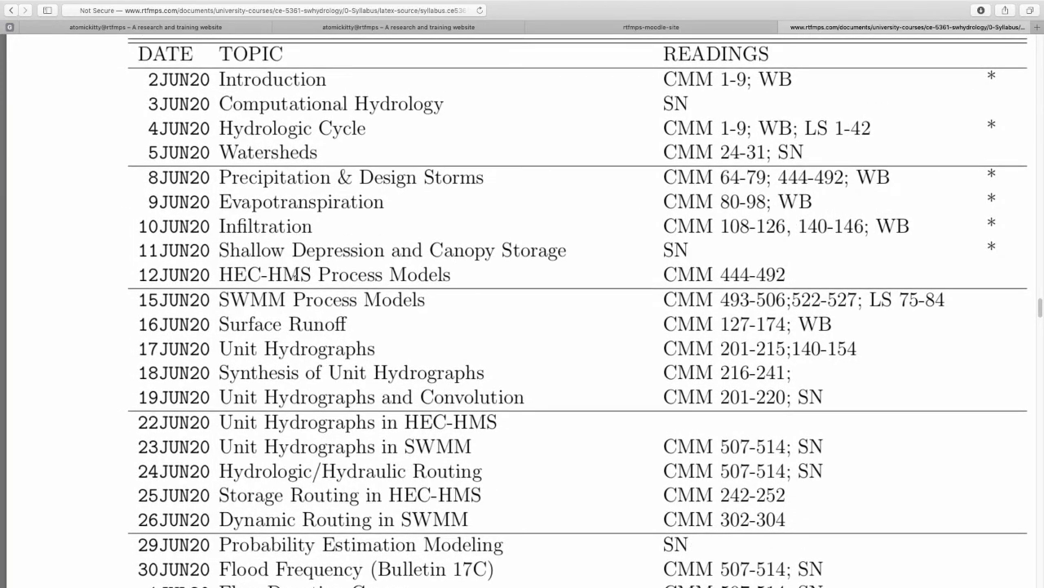
{"action": "scroll", "coordinate": [292, 327], "scroll_direction": "down", "scroll_amount": 2}
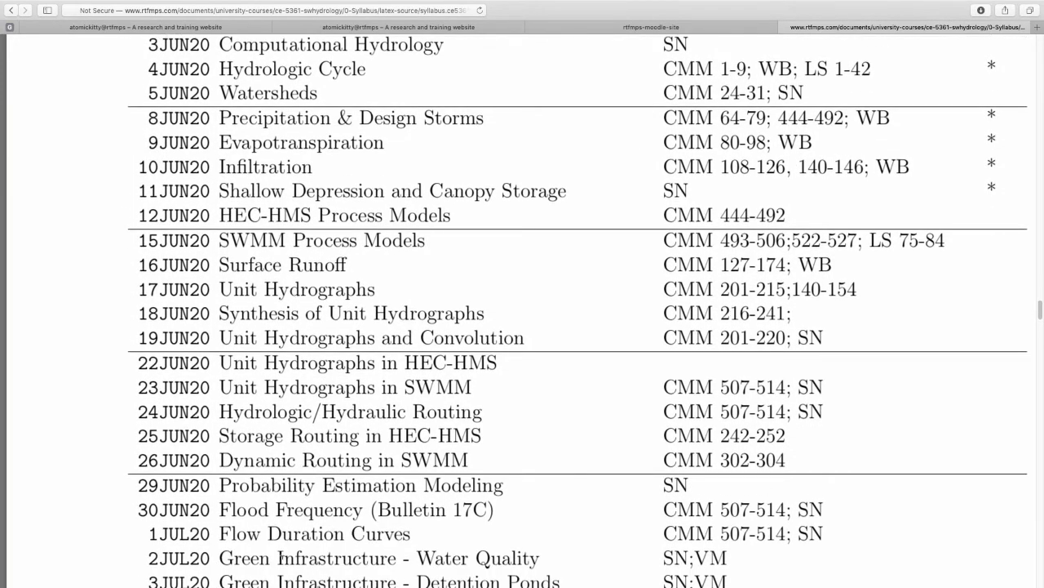
{"action": "scroll", "coordinate": [276, 578], "scroll_direction": "up", "scroll_amount": 3}
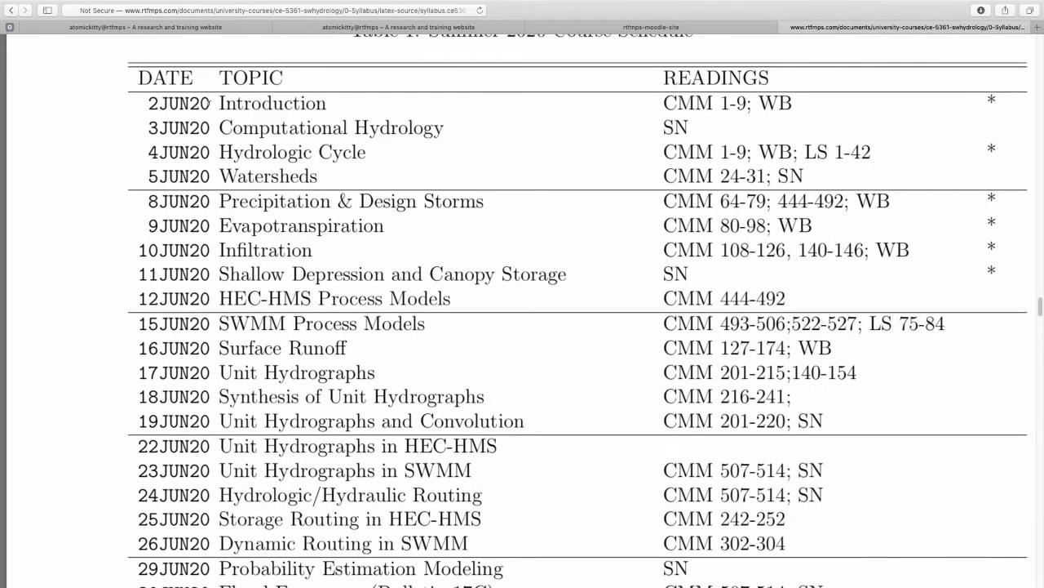
{"action": "scroll", "coordinate": [266, 314], "scroll_direction": "down", "scroll_amount": 5}
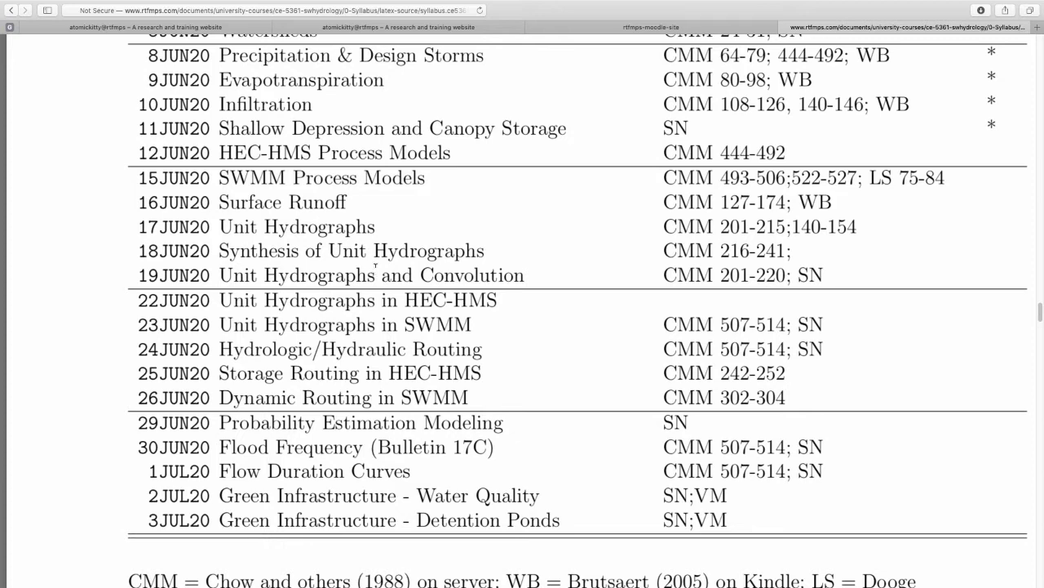
{"action": "scroll", "coordinate": [375, 263], "scroll_direction": "down", "scroll_amount": 2}
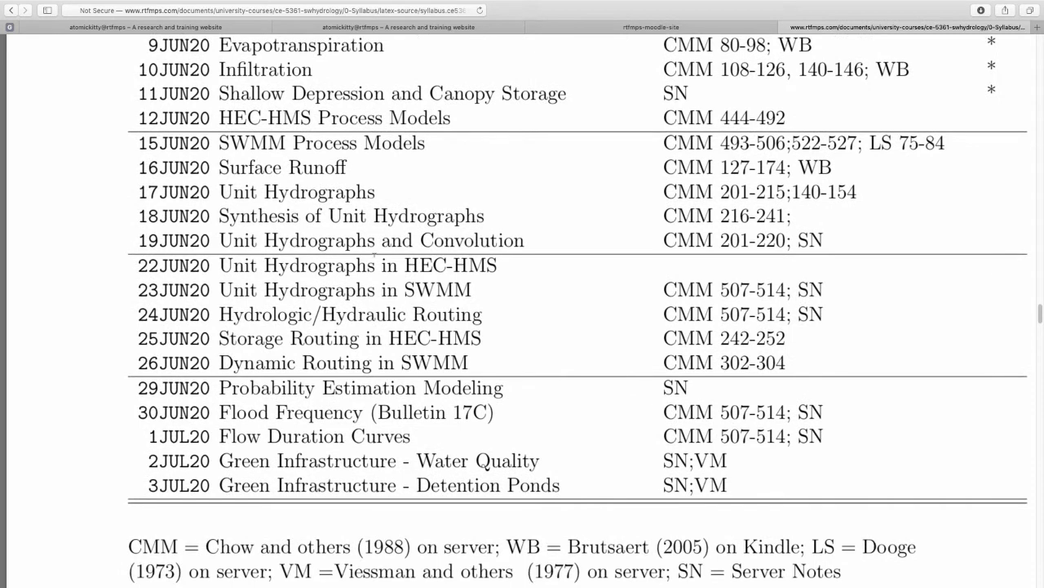
{"action": "scroll", "coordinate": [375, 256], "scroll_direction": "down", "scroll_amount": 5}
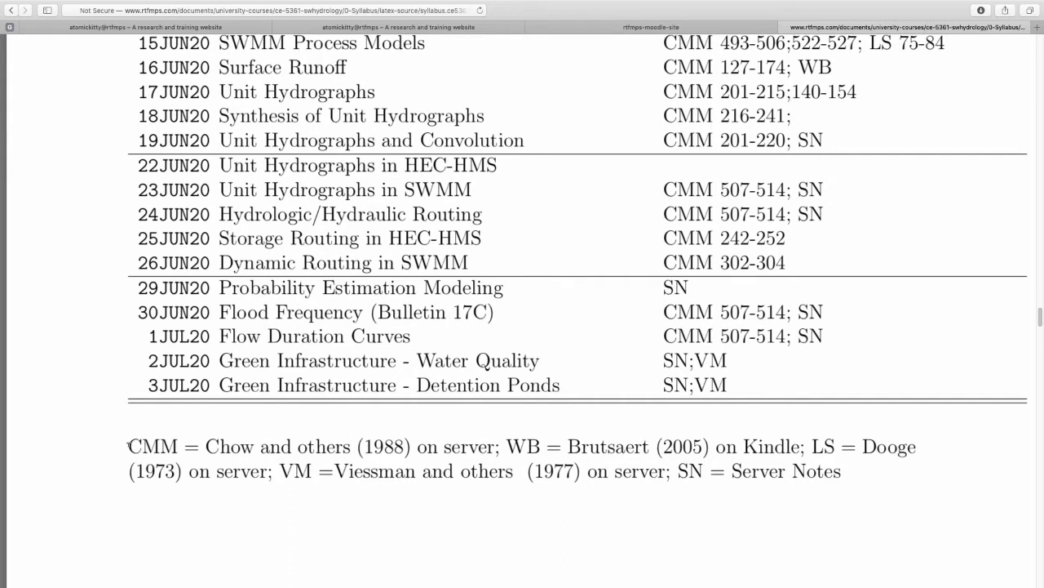
{"action": "left_click_drag", "start_coordinate": [128, 444], "coordinate": [799, 446]}
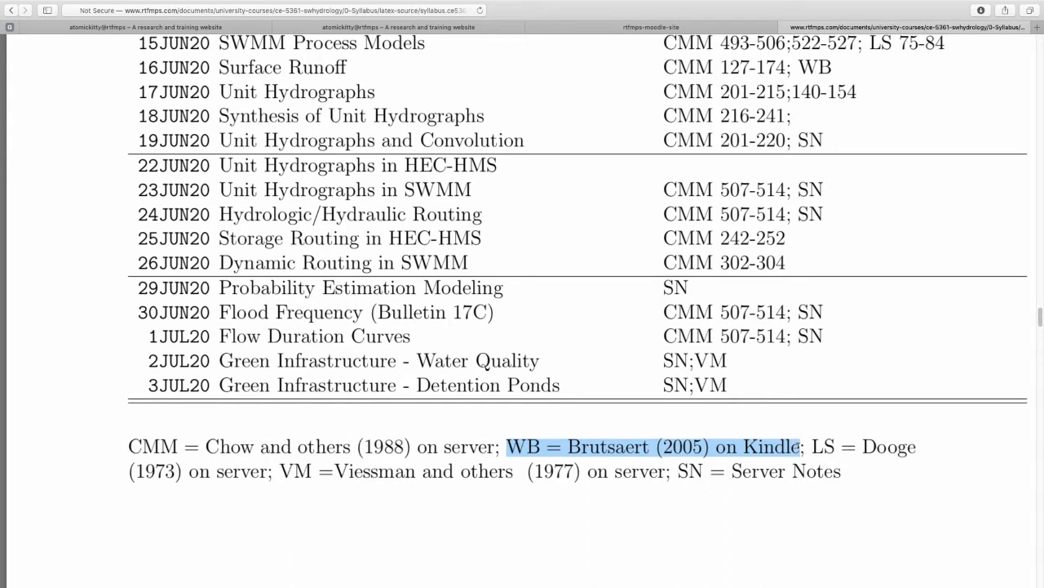
{"action": "left_click_drag", "start_coordinate": [814, 446], "coordinate": [844, 473]}
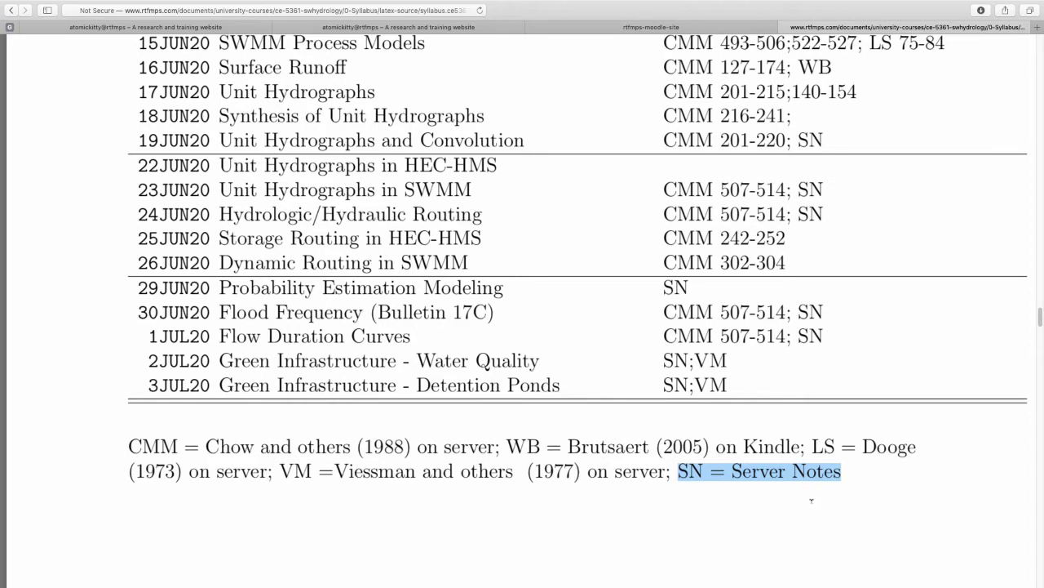
{"action": "scroll", "coordinate": [692, 501], "scroll_direction": "down", "scroll_amount": 4}
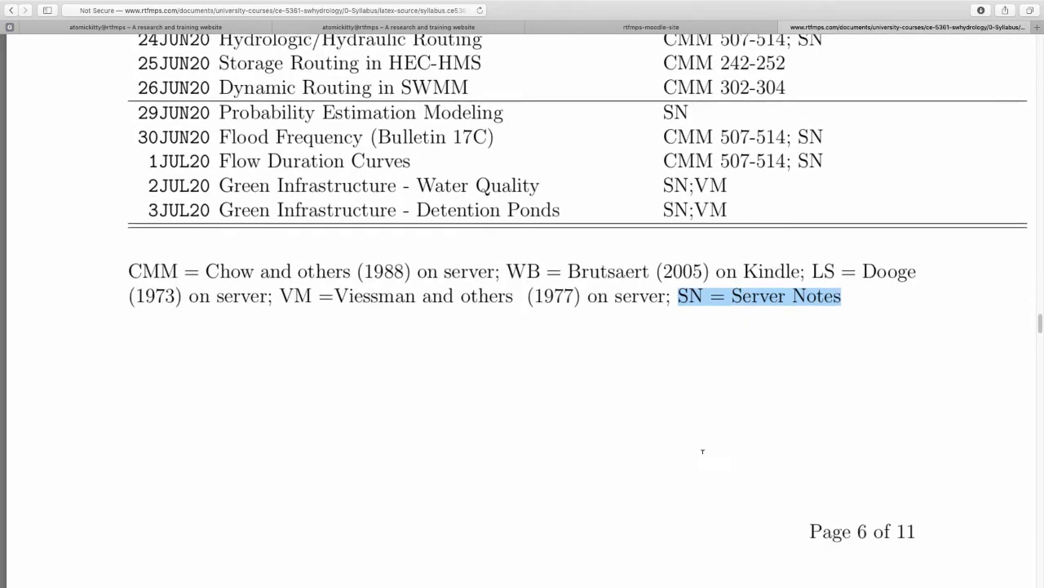
{"action": "scroll", "coordinate": [693, 502], "scroll_direction": "up", "scroll_amount": 5}
Scroll through the reading schedule and highlight the CMM 64-79, 80-98 and 108-126 readings.
{"action": "scroll", "coordinate": [722, 343], "scroll_direction": "up", "scroll_amount": 10}
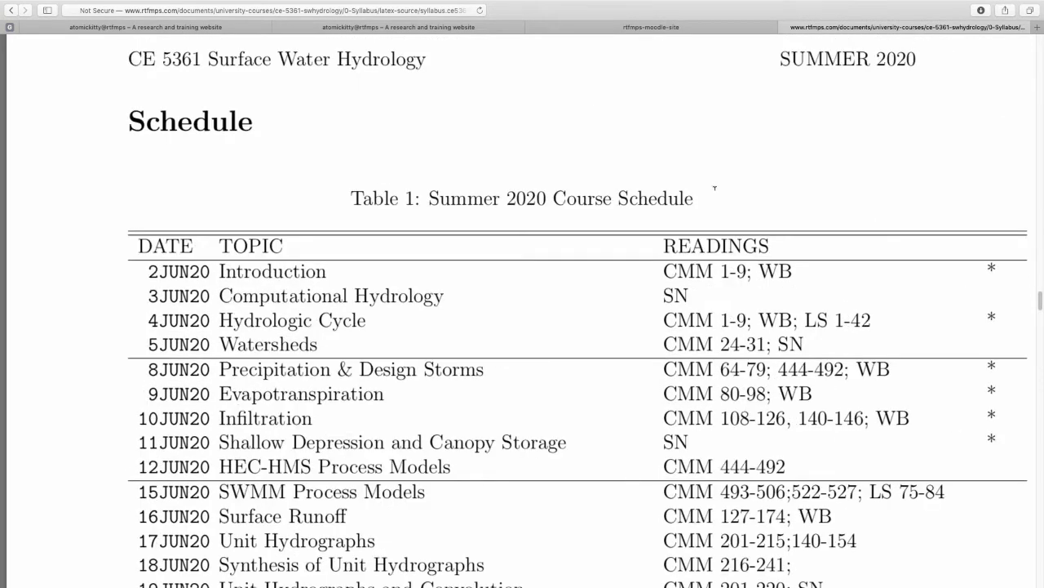
{"action": "scroll", "coordinate": [712, 223], "scroll_direction": "down", "scroll_amount": 2}
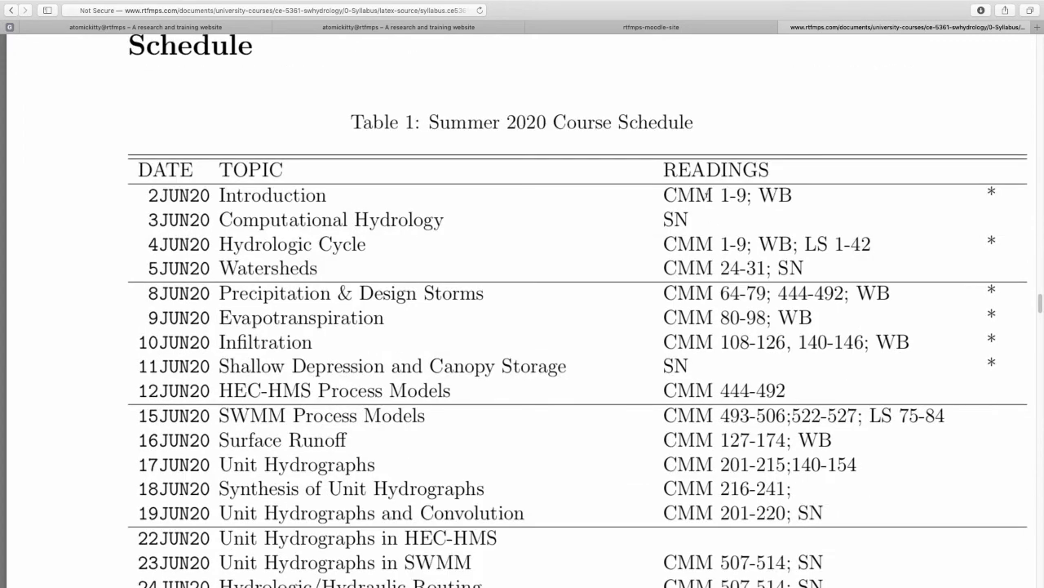
{"action": "scroll", "coordinate": [694, 188], "scroll_direction": "up", "scroll_amount": 1}
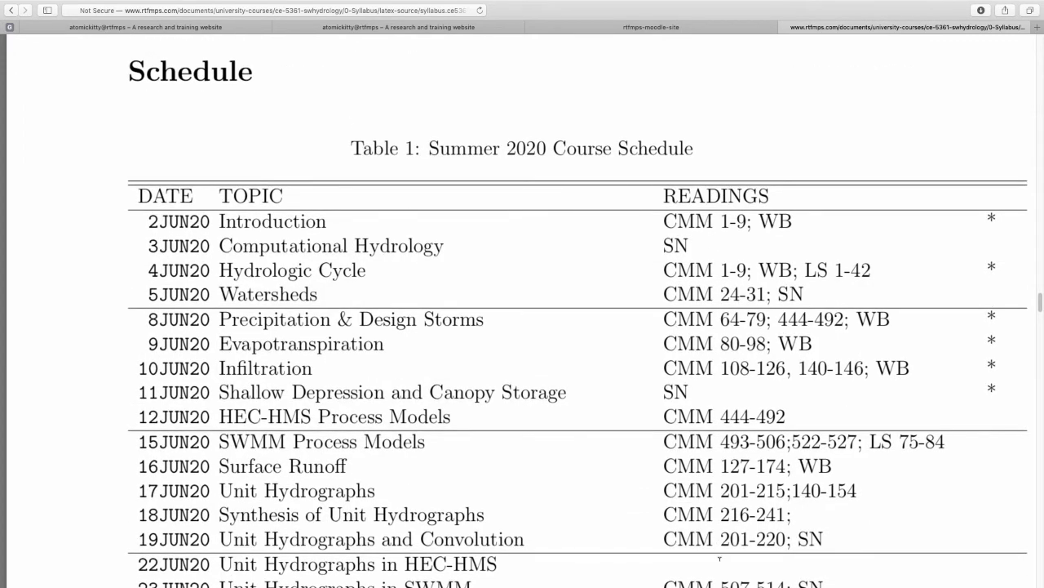
{"action": "scroll", "coordinate": [760, 345], "scroll_direction": "down", "scroll_amount": 1}
{"action": "scroll", "coordinate": [752, 261], "scroll_direction": "down", "scroll_amount": 6}
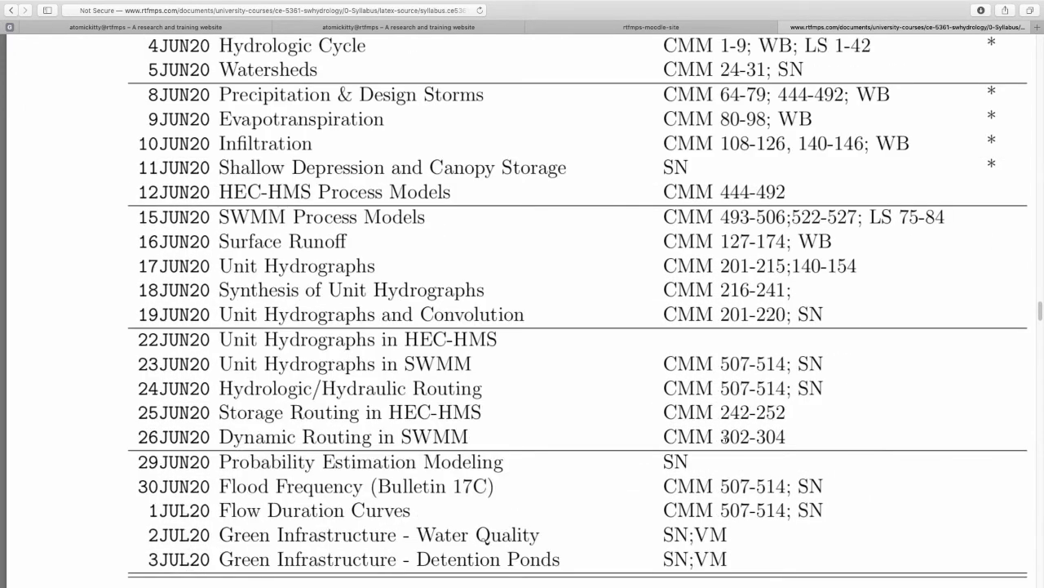
{"action": "scroll", "coordinate": [716, 266], "scroll_direction": "up", "scroll_amount": 6}
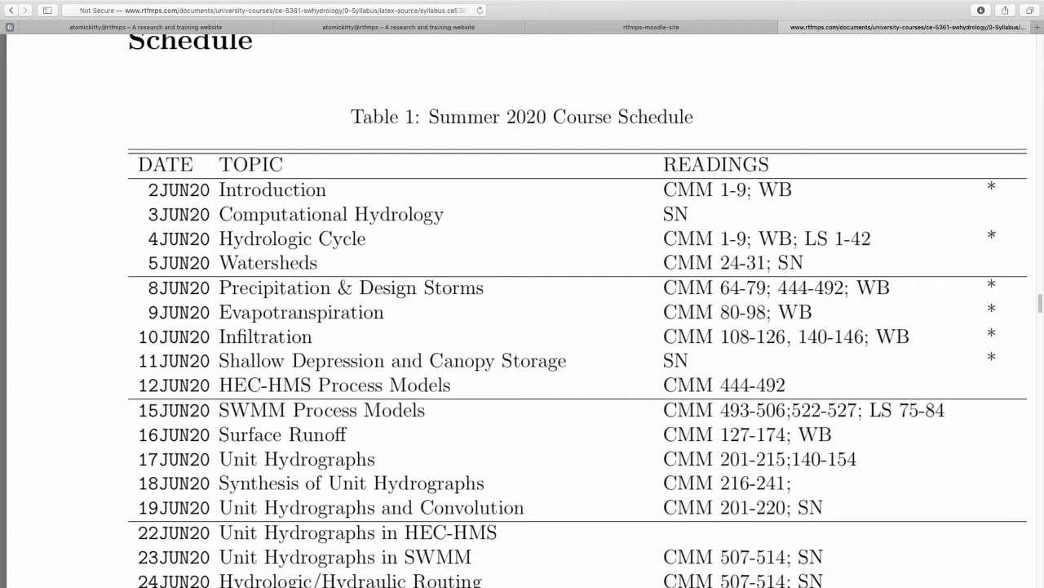
{"action": "scroll", "coordinate": [990, 297], "scroll_direction": "down", "scroll_amount": 3}
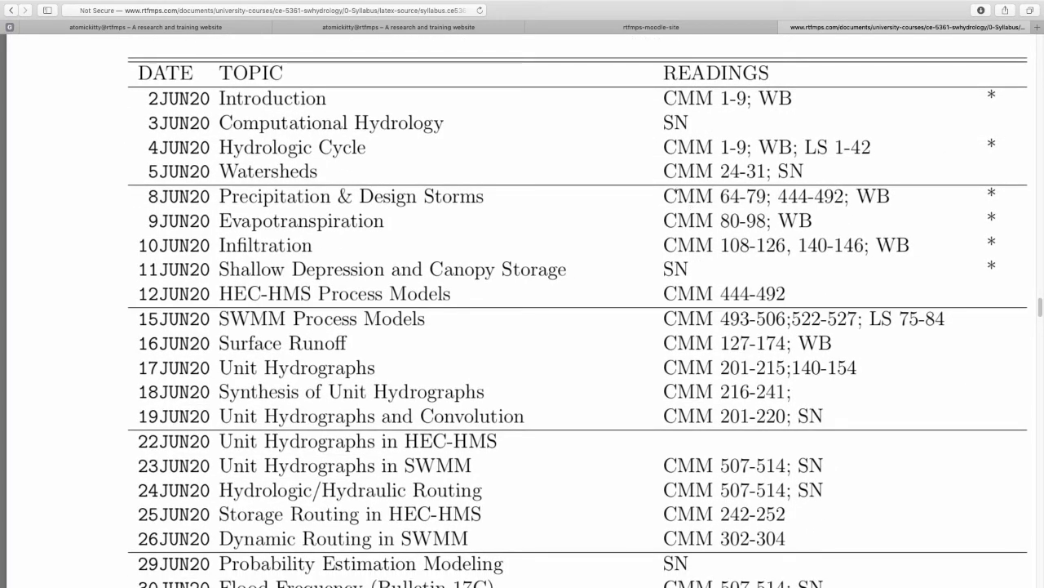
{"action": "left_click_drag", "start_coordinate": [663, 194], "coordinate": [768, 193]}
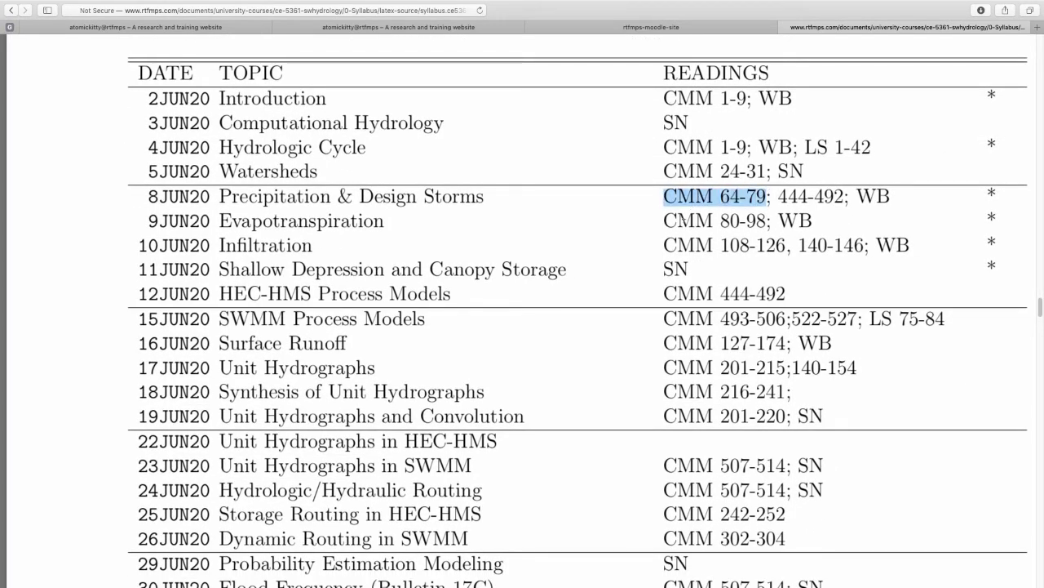
{"action": "left_click_drag", "start_coordinate": [665, 220], "coordinate": [774, 220]}
{"action": "left_click_drag", "start_coordinate": [664, 245], "coordinate": [786, 245]}
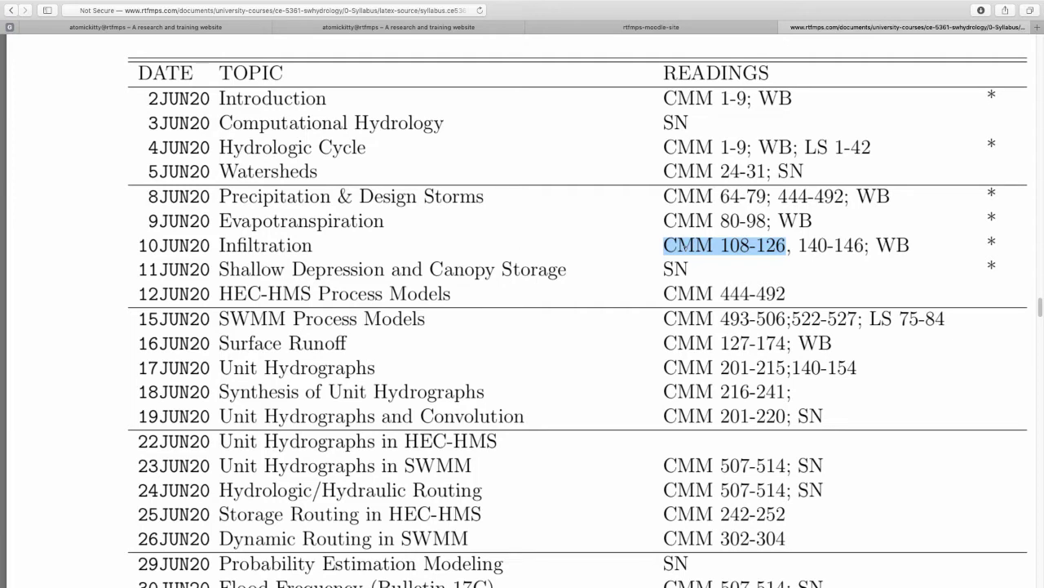
Scroll past the schedule's readings key to the References list of five hydrology texts.
{"action": "scroll", "coordinate": [870, 259], "scroll_direction": "down", "scroll_amount": 3}
{"action": "scroll", "coordinate": [844, 384], "scroll_direction": "down", "scroll_amount": 6}
{"action": "scroll", "coordinate": [962, 259], "scroll_direction": "up", "scroll_amount": 6}
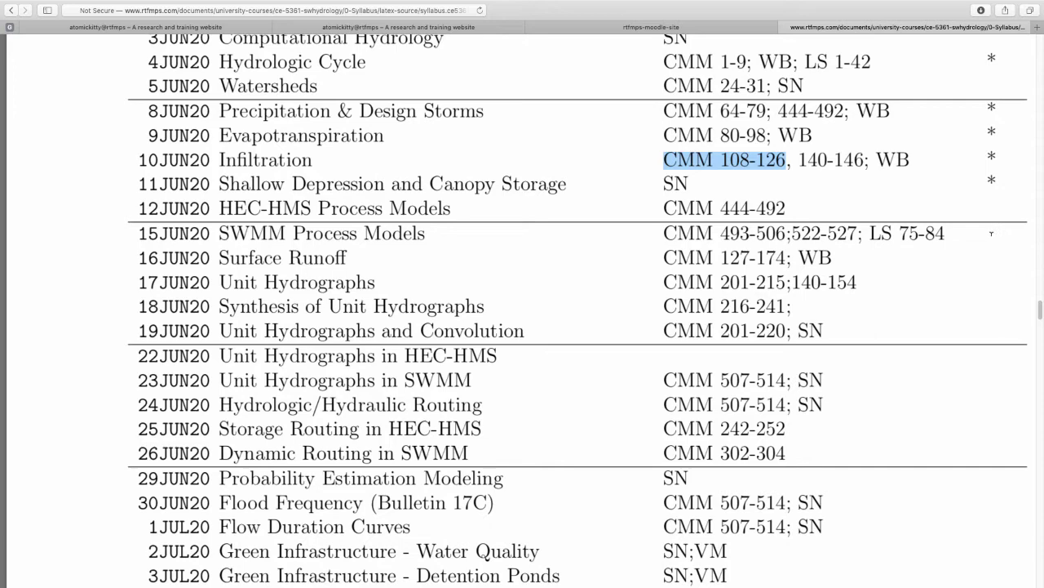
{"action": "scroll", "coordinate": [992, 234], "scroll_direction": "down", "scroll_amount": 12}
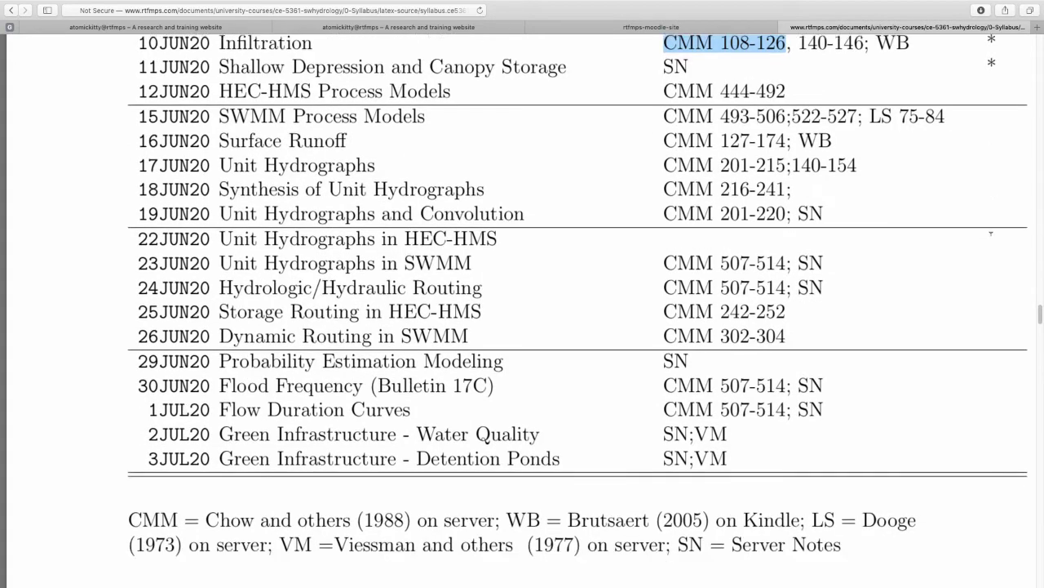
{"action": "scroll", "coordinate": [991, 234], "scroll_direction": "down", "scroll_amount": 10}
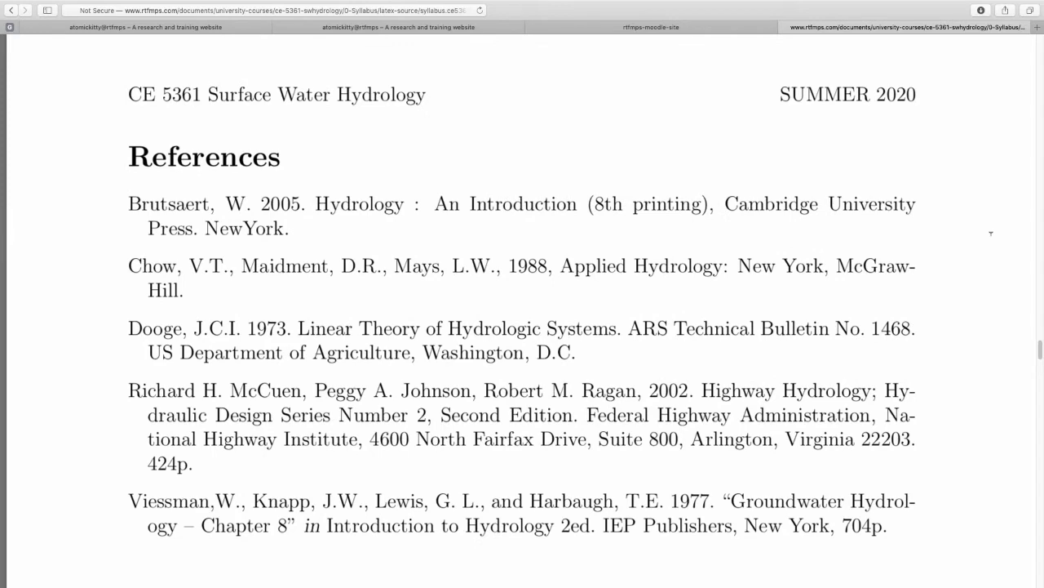
{"action": "scroll", "coordinate": [991, 237], "scroll_direction": "down", "scroll_amount": 5}
{"action": "scroll", "coordinate": [942, 252], "scroll_direction": "up", "scroll_amount": 5}
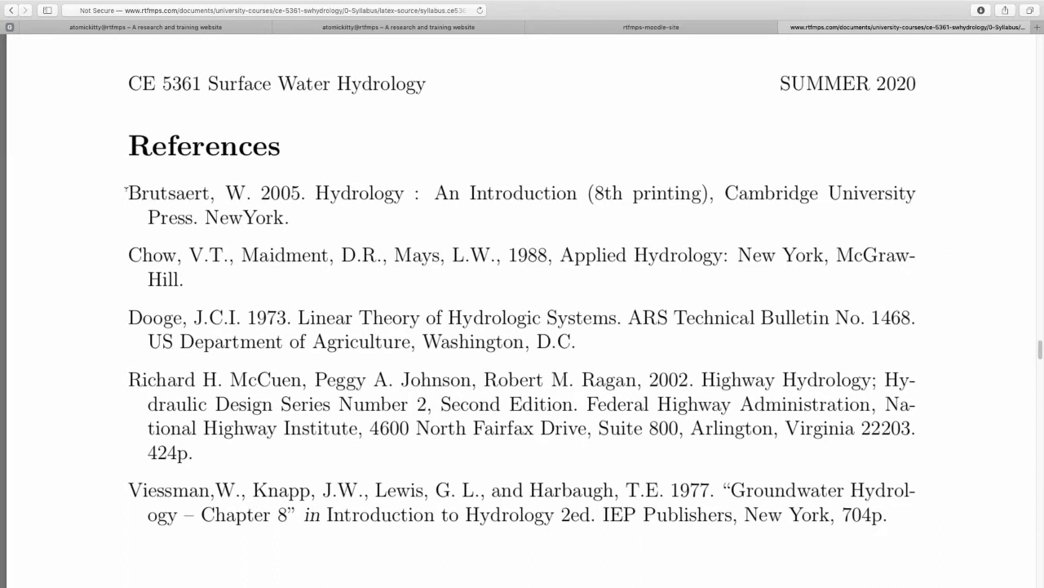
{"action": "left_click_drag", "start_coordinate": [128, 192], "coordinate": [290, 214]}
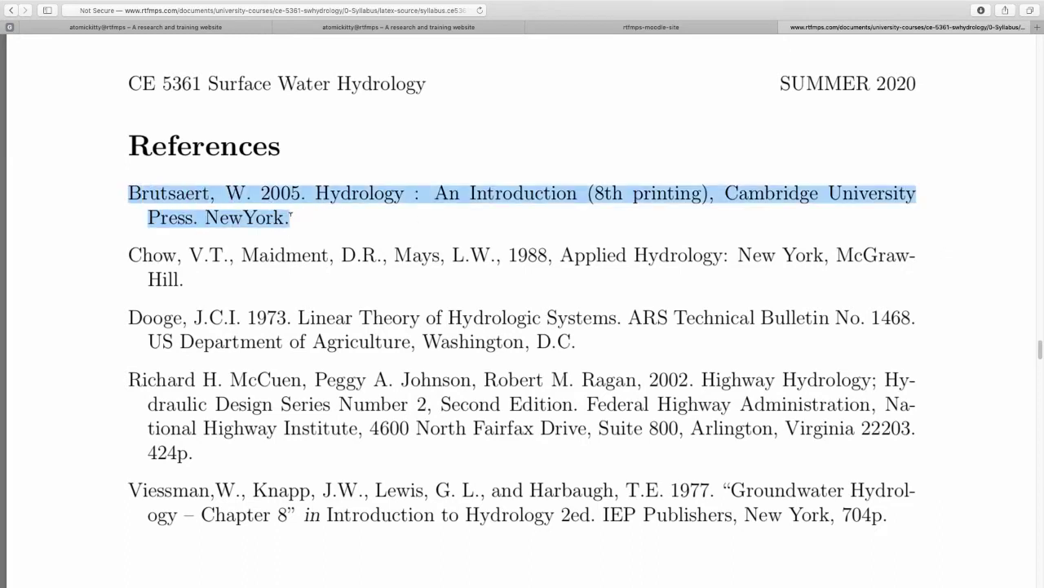
{"action": "left_click", "coordinate": [125, 254]}
{"action": "left_click_drag", "start_coordinate": [126, 254], "coordinate": [188, 278]}
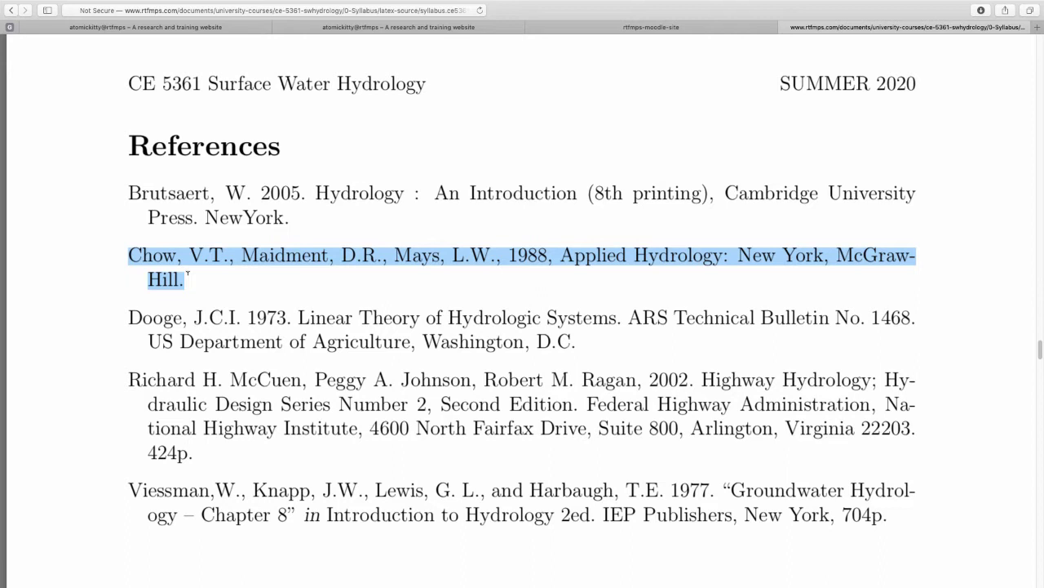
{"action": "left_click", "coordinate": [232, 257]}
{"action": "left_click_drag", "start_coordinate": [123, 251], "coordinate": [182, 279]}
{"action": "left_click_drag", "start_coordinate": [128, 318], "coordinate": [588, 329]}
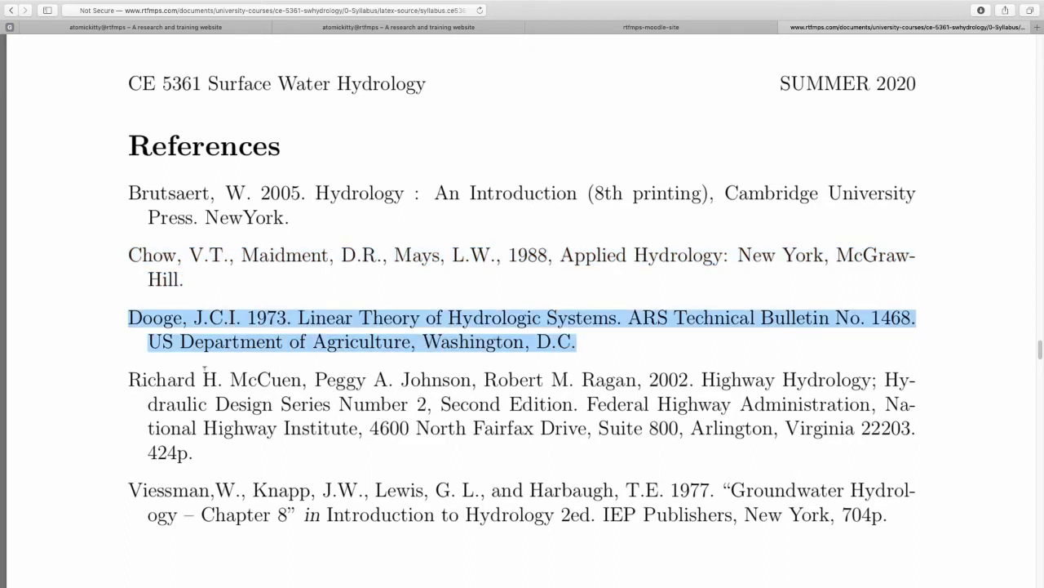
{"action": "left_click_drag", "start_coordinate": [126, 377], "coordinate": [201, 455]}
{"action": "scroll", "coordinate": [302, 359], "scroll_direction": "down", "scroll_amount": 2}
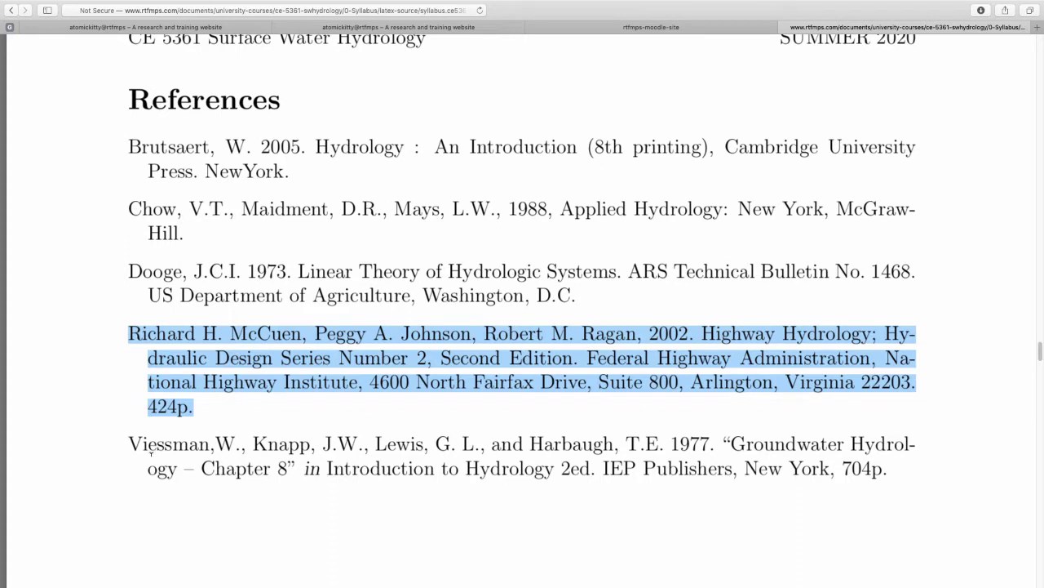
{"action": "left_click_drag", "start_coordinate": [128, 443], "coordinate": [750, 488]}
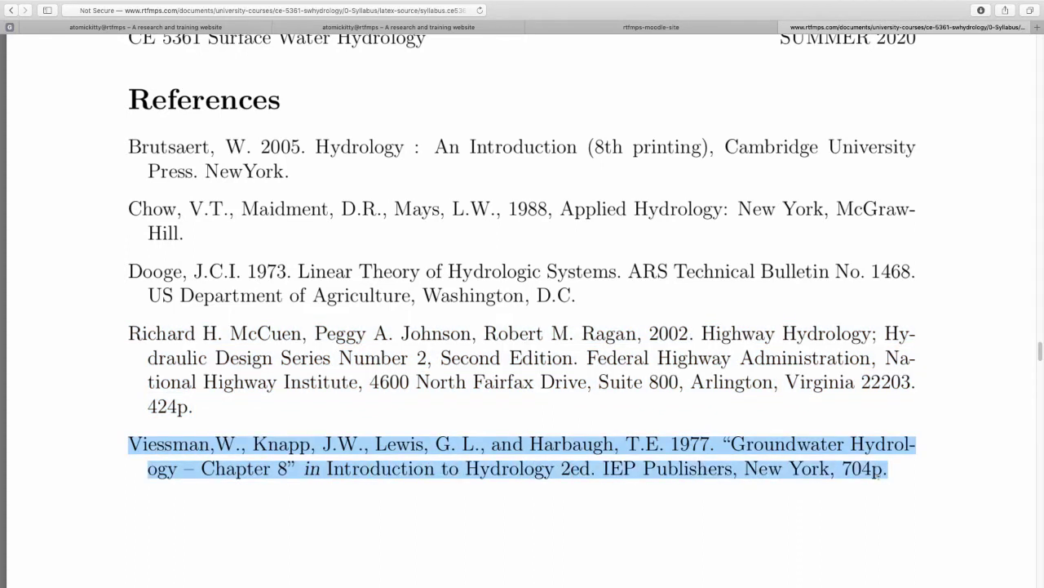
{"action": "scroll", "coordinate": [614, 473], "scroll_direction": "down", "scroll_amount": 15}
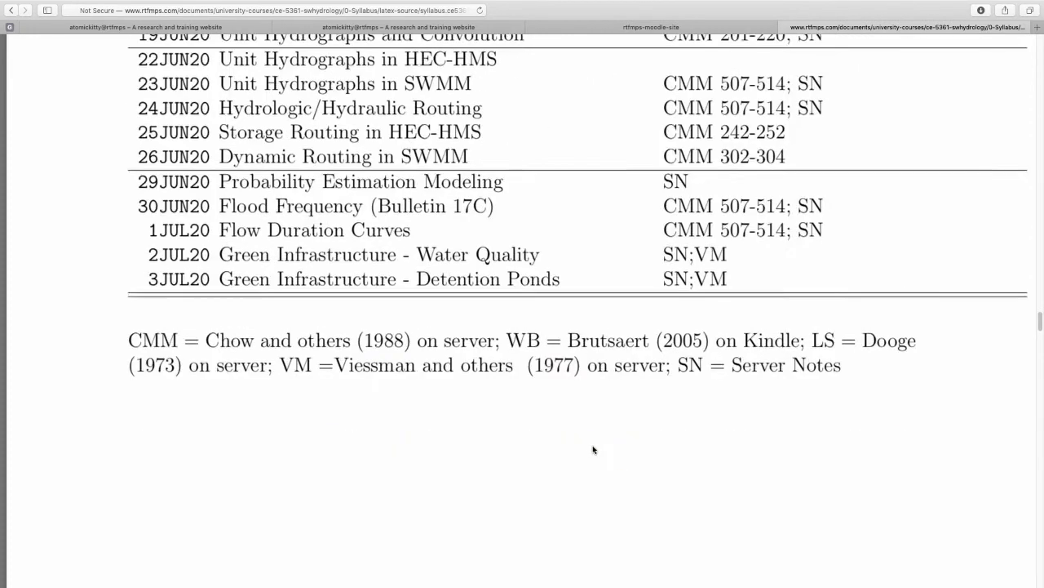
{"action": "scroll", "coordinate": [583, 437], "scroll_direction": "up", "scroll_amount": 10}
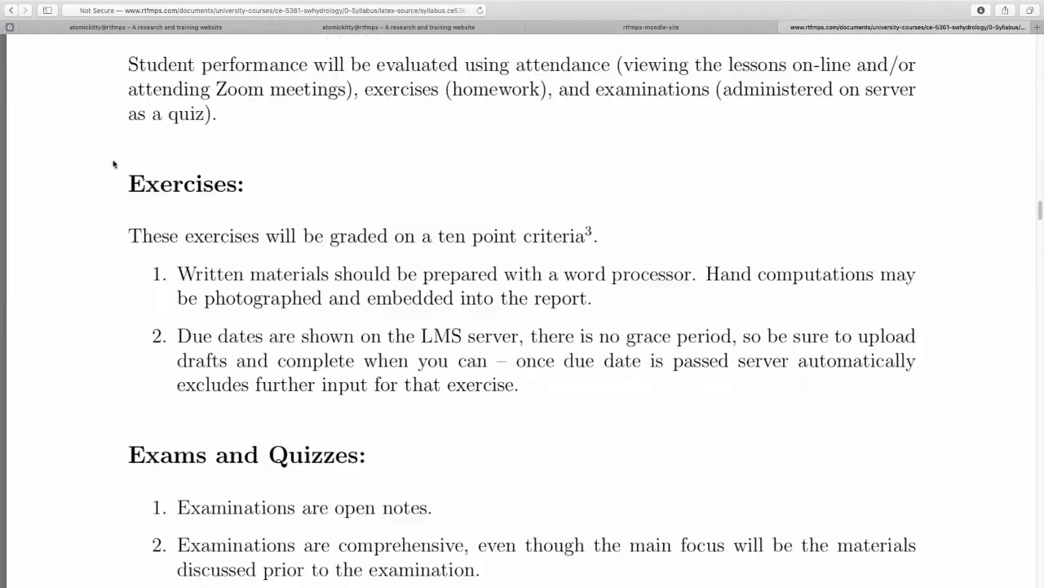
Go back to the CE 5361 home page and open the Readings directory listing, scrolling through it.
{"action": "left_click", "coordinate": [11, 11]}
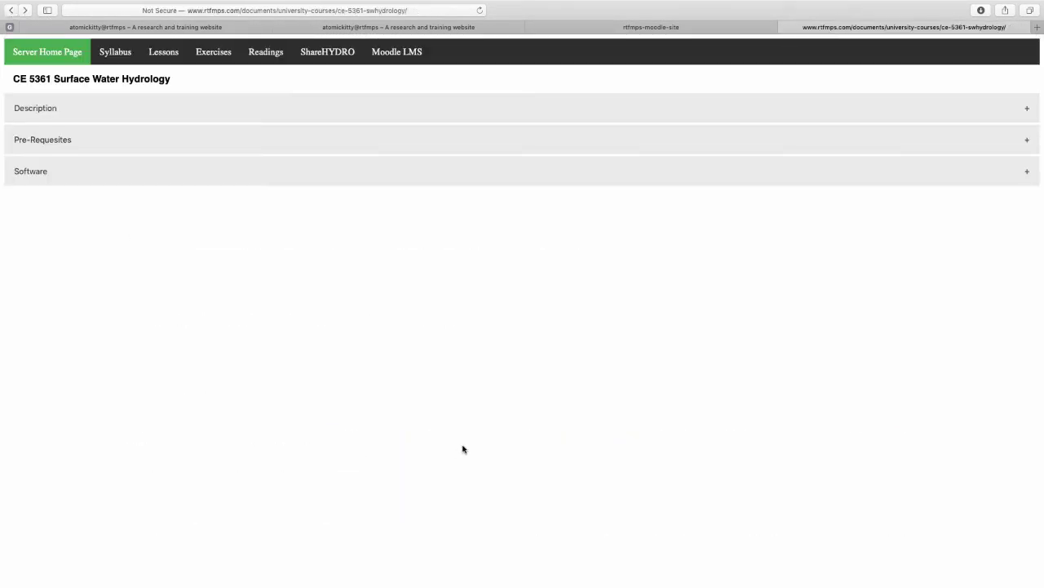
{"action": "left_click", "coordinate": [269, 55]}
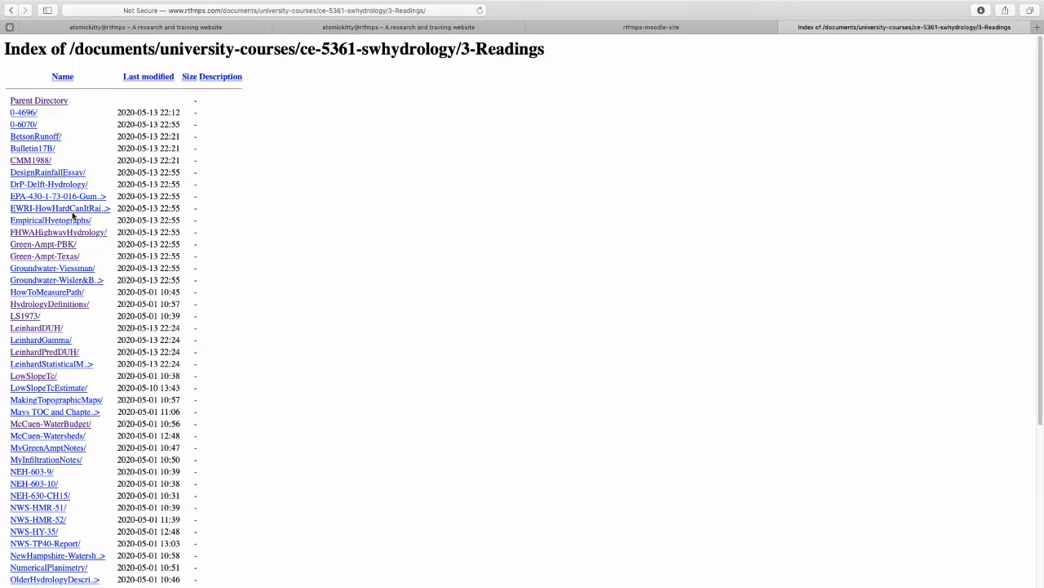
{"action": "scroll", "coordinate": [82, 228], "scroll_direction": "down", "scroll_amount": 5}
{"action": "scroll", "coordinate": [77, 279], "scroll_direction": "up", "scroll_amount": 5}
{"action": "scroll", "coordinate": [76, 279], "scroll_direction": "down", "scroll_amount": 5}
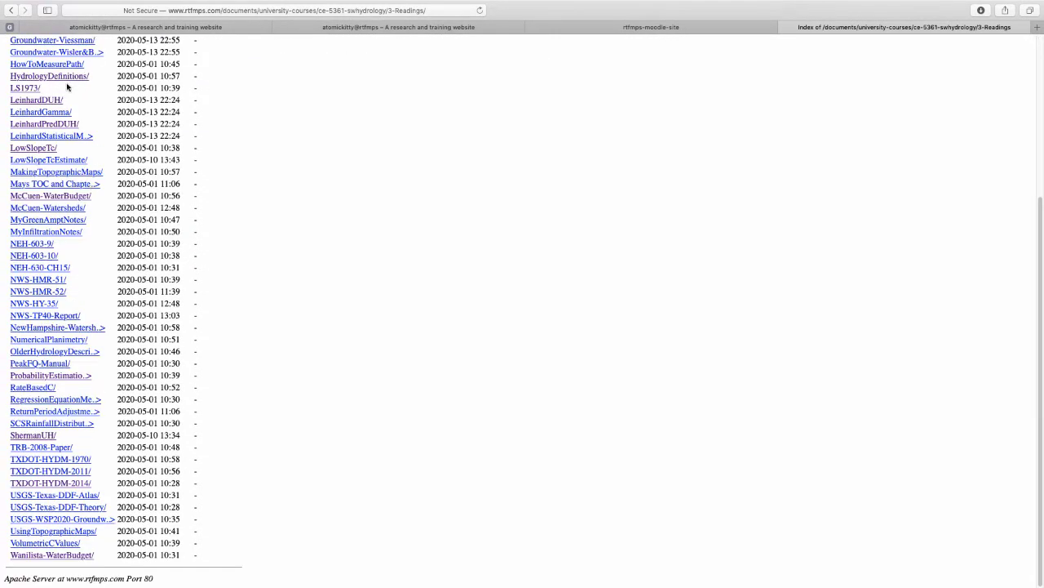
{"action": "scroll", "coordinate": [58, 251], "scroll_direction": "up", "scroll_amount": 5}
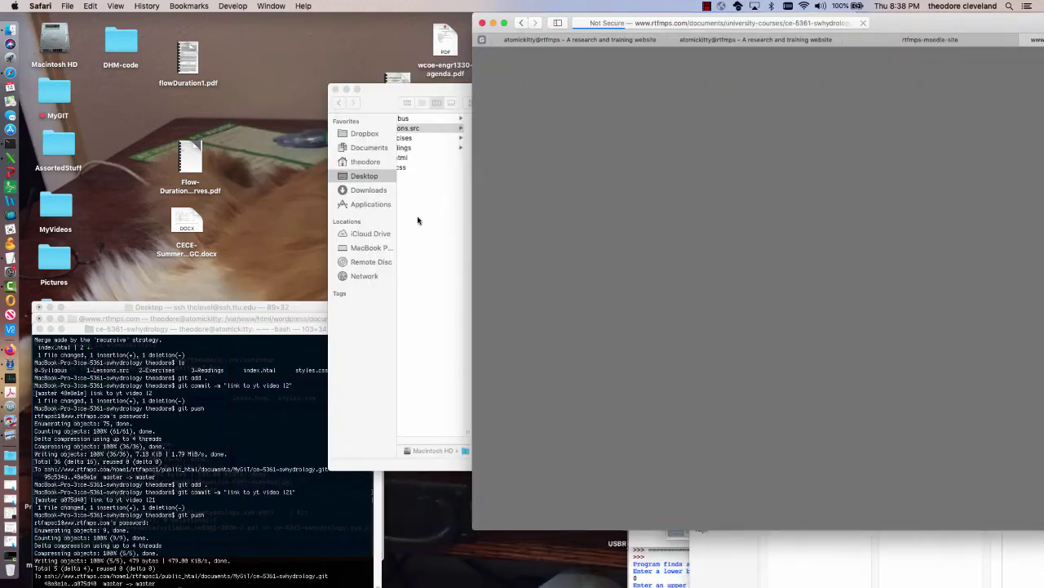
Open Applied Hydrology VT Chow 1988.pdf from the 3-Readings > CMM1988 folder in Finder.
{"action": "left_click", "coordinate": [417, 220]}
{"action": "left_click_drag", "start_coordinate": [685, 441], "coordinate": [538, 441]}
{"action": "left_click", "coordinate": [636, 147]}
{"action": "left_click", "coordinate": [755, 157]}
{"action": "left_click", "coordinate": [858, 122]}
{"action": "double_click", "coordinate": [858, 122]}
Browse the book's front matter and contents, following the Momentum Equations entry.
{"action": "scroll", "coordinate": [525, 297], "scroll_direction": "down", "scroll_amount": 3}
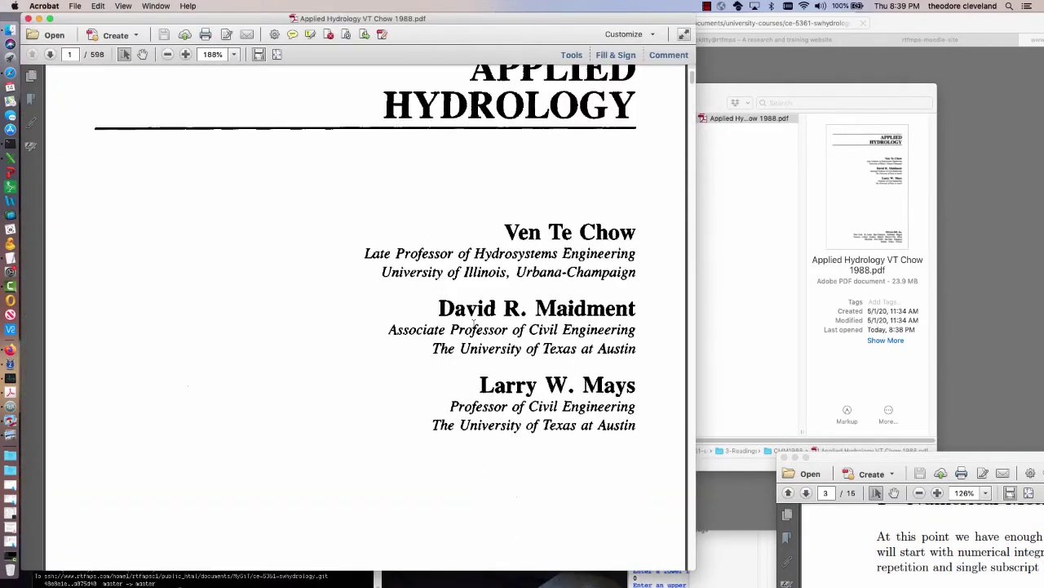
{"action": "scroll", "coordinate": [465, 324], "scroll_direction": "down", "scroll_amount": 10}
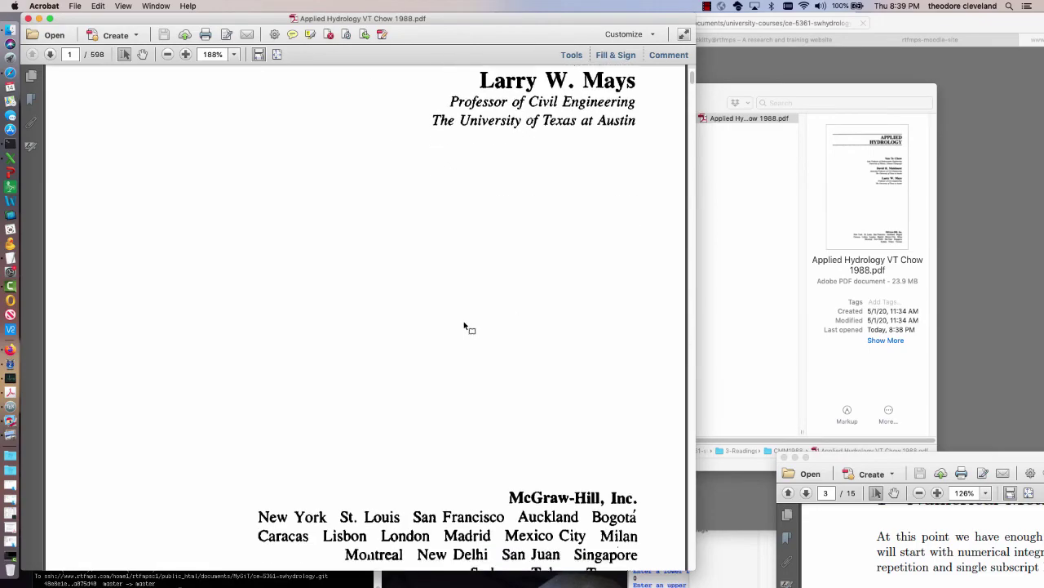
{"action": "scroll", "coordinate": [464, 328], "scroll_direction": "down", "scroll_amount": 18}
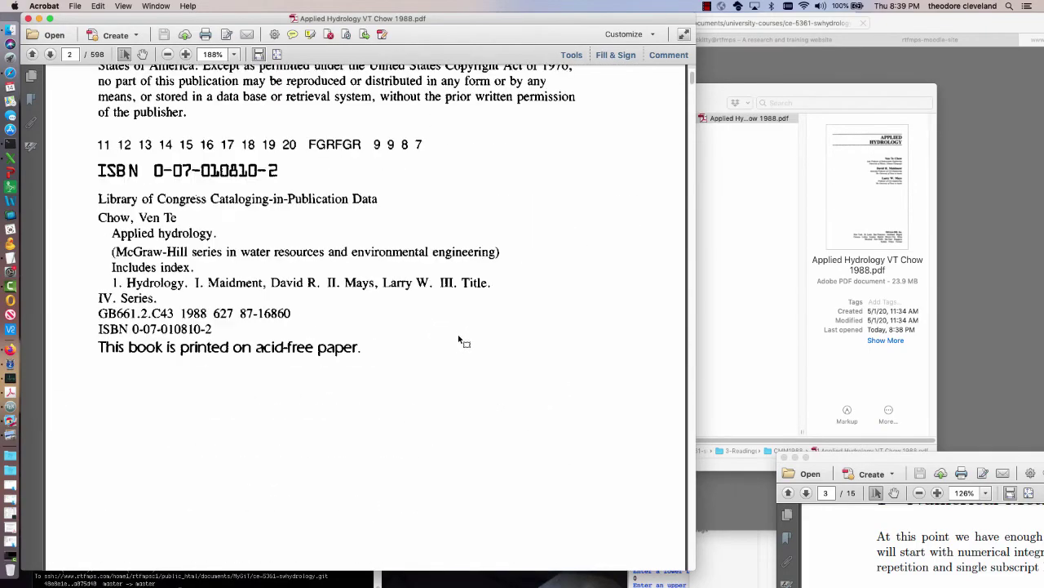
{"action": "scroll", "coordinate": [459, 340], "scroll_direction": "down", "scroll_amount": 15}
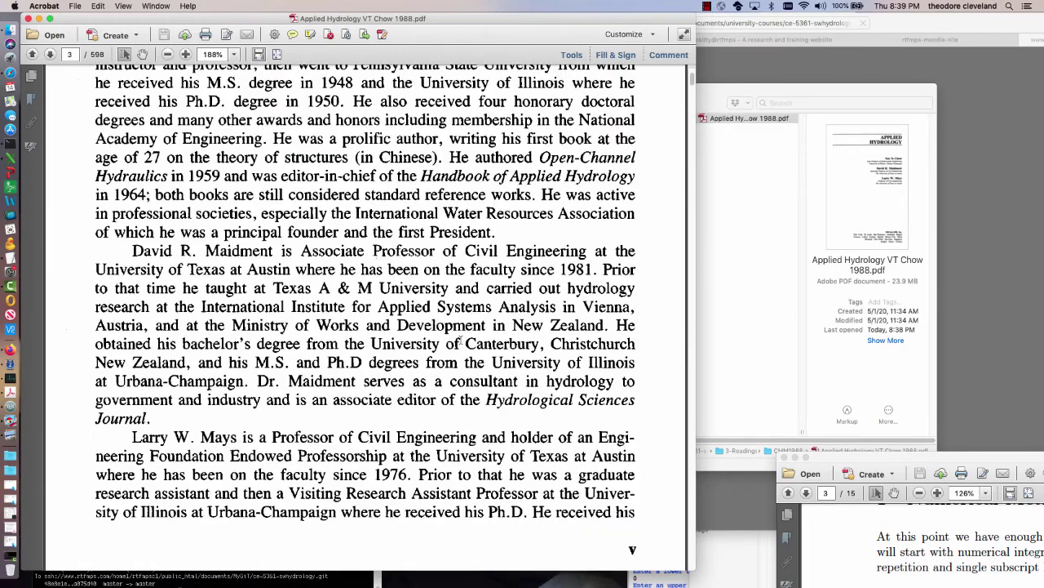
{"action": "scroll", "coordinate": [459, 343], "scroll_direction": "down", "scroll_amount": 12}
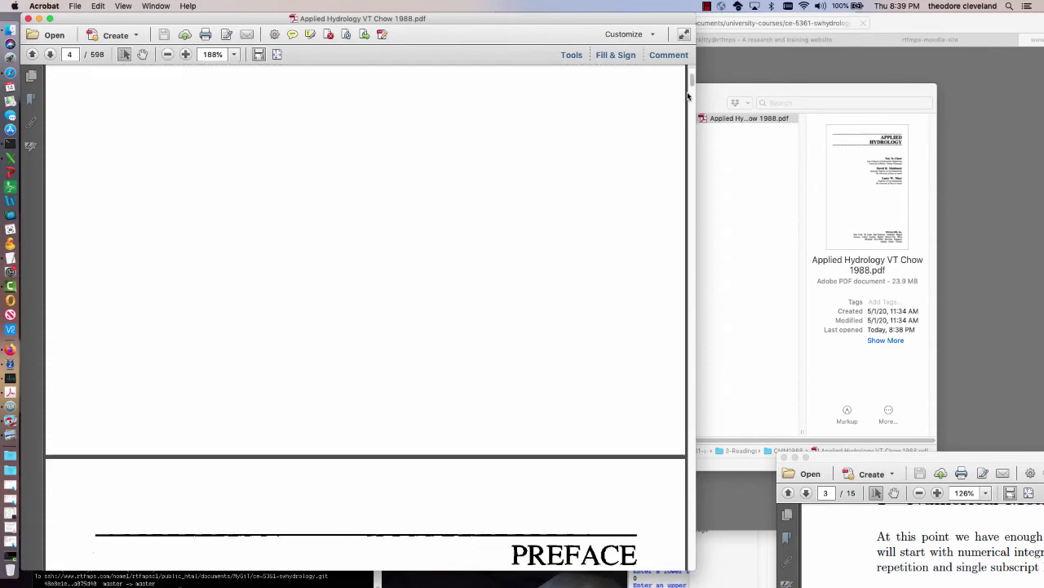
{"action": "mouse_move", "coordinate": [693, 80]}
{"action": "left_mouse_down"}
{"action": "mouse_move", "coordinate": [691, 100]}
{"action": "mouse_move", "coordinate": [688, 82]}
{"action": "left_mouse_up"}
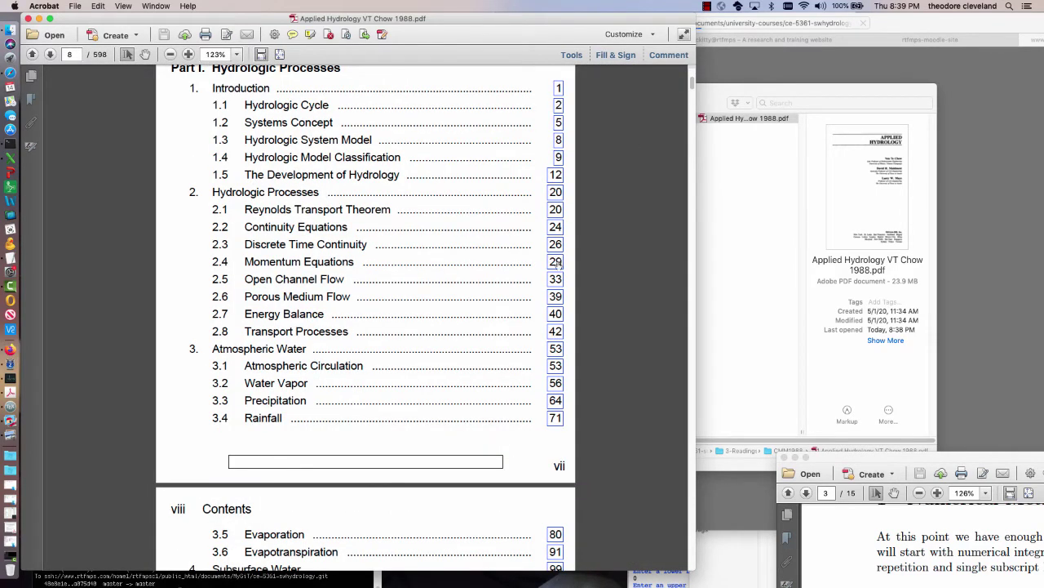
{"action": "left_click", "coordinate": [556, 261]}
{"action": "left_click_drag", "start_coordinate": [692, 88], "coordinate": [679, 212]}
{"action": "scroll", "coordinate": [498, 240], "scroll_direction": "up", "scroll_amount": 5}
{"action": "scroll", "coordinate": [497, 240], "scroll_direction": "up", "scroll_amount": 2}
{"action": "scroll", "coordinate": [494, 173], "scroll_direction": "down", "scroll_amount": 1}
{"action": "scroll", "coordinate": [495, 173], "scroll_direction": "down", "scroll_amount": 2}
{"action": "scroll", "coordinate": [600, 401], "scroll_direction": "down", "scroll_amount": 3}
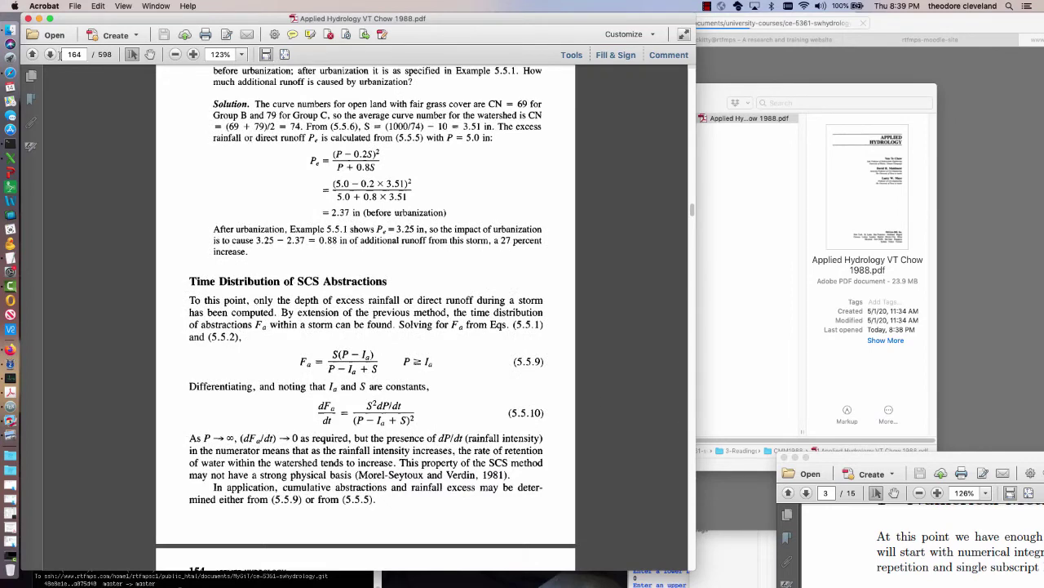
{"action": "scroll", "coordinate": [315, 254], "scroll_direction": "down", "scroll_amount": 5}
{"action": "scroll", "coordinate": [315, 253], "scroll_direction": "up", "scroll_amount": 3}
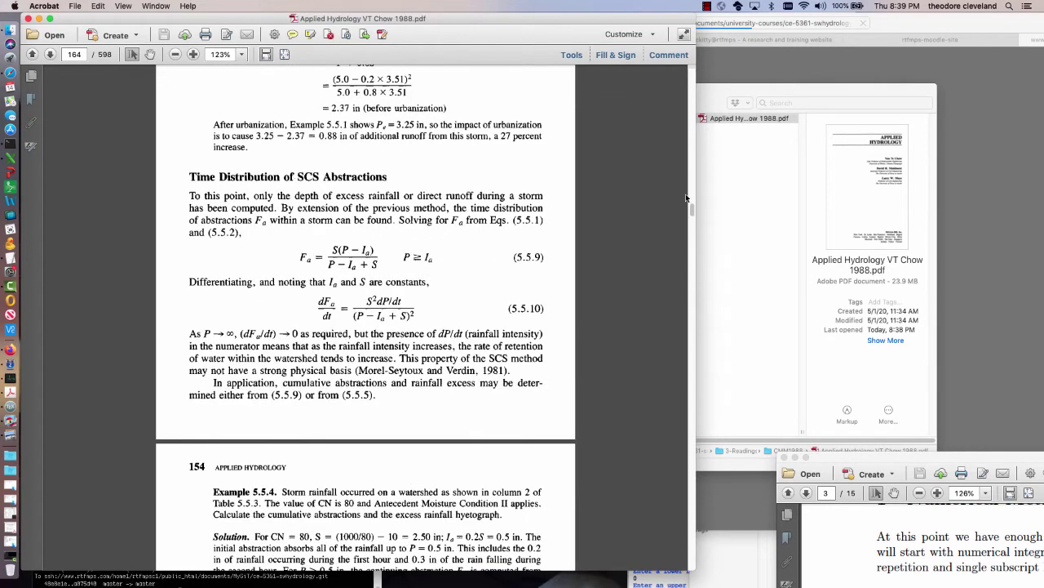
{"action": "left_click_drag", "start_coordinate": [692, 210], "coordinate": [696, 69]}
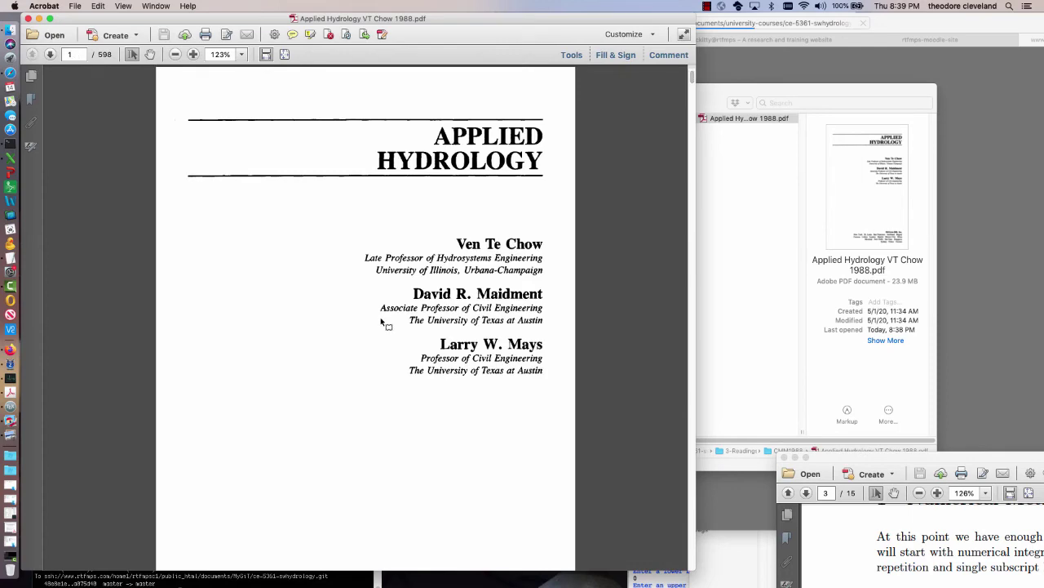
Read through the Preface, selecting the 1988 copyright year, then close the book.
{"action": "scroll", "coordinate": [384, 321], "scroll_direction": "down", "scroll_amount": 5}
{"action": "scroll", "coordinate": [385, 322], "scroll_direction": "down", "scroll_amount": 6}
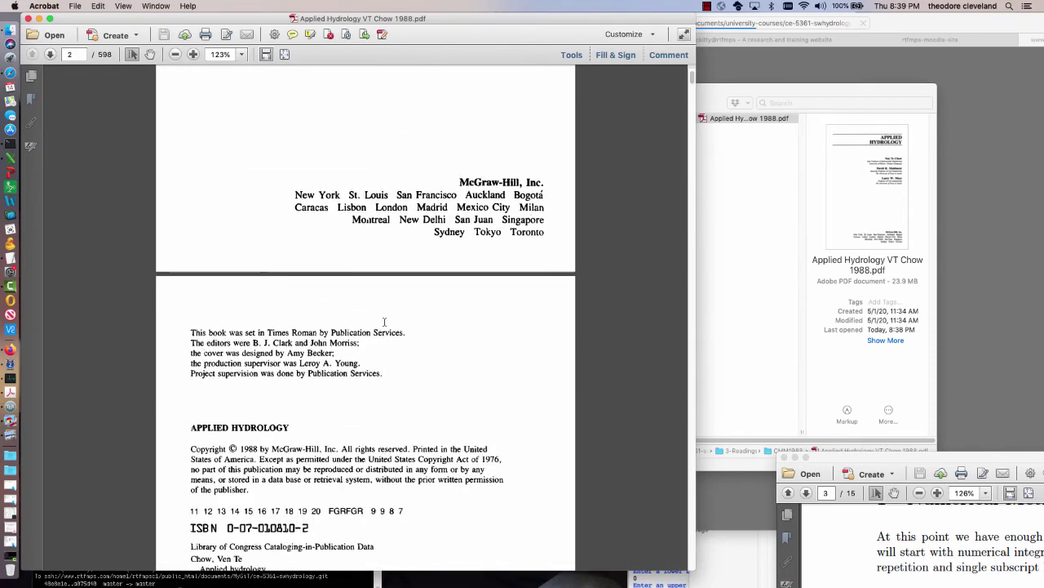
{"action": "double_click", "coordinate": [247, 440]}
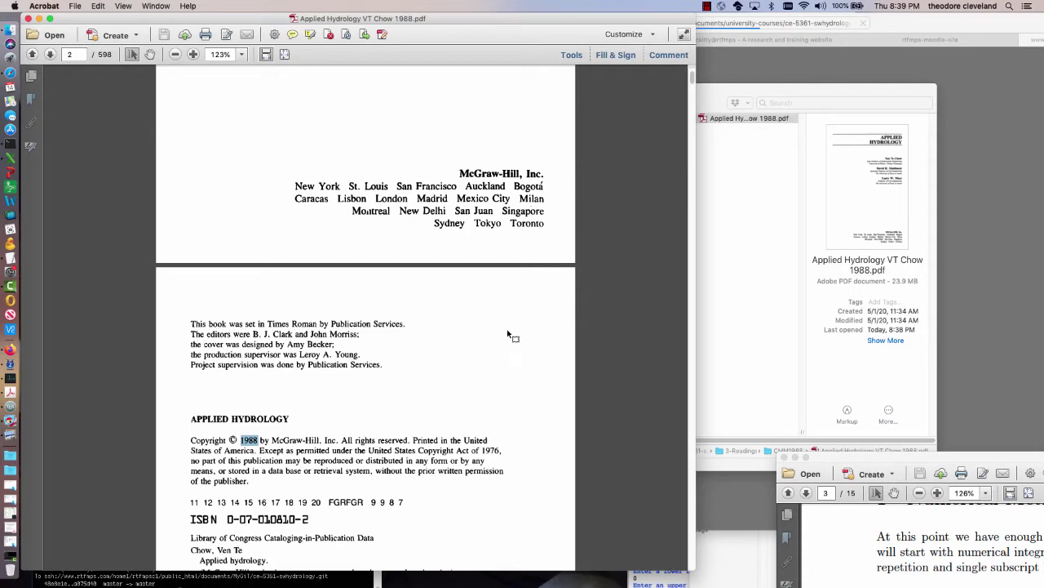
{"action": "scroll", "coordinate": [478, 355], "scroll_direction": "down", "scroll_amount": 10}
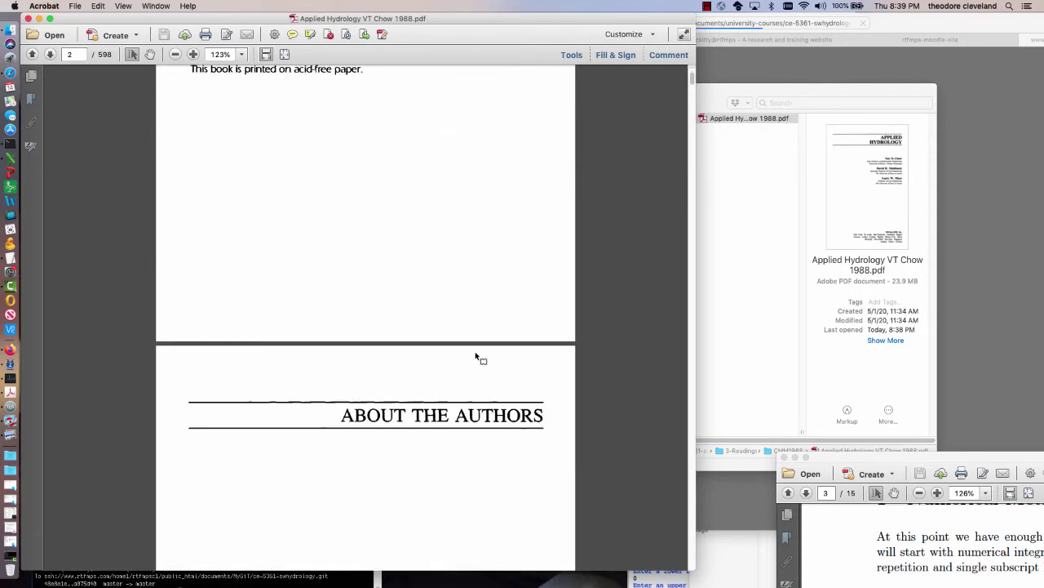
{"action": "scroll", "coordinate": [477, 355], "scroll_direction": "down", "scroll_amount": 12}
{"action": "scroll", "coordinate": [479, 355], "scroll_direction": "down", "scroll_amount": 15}
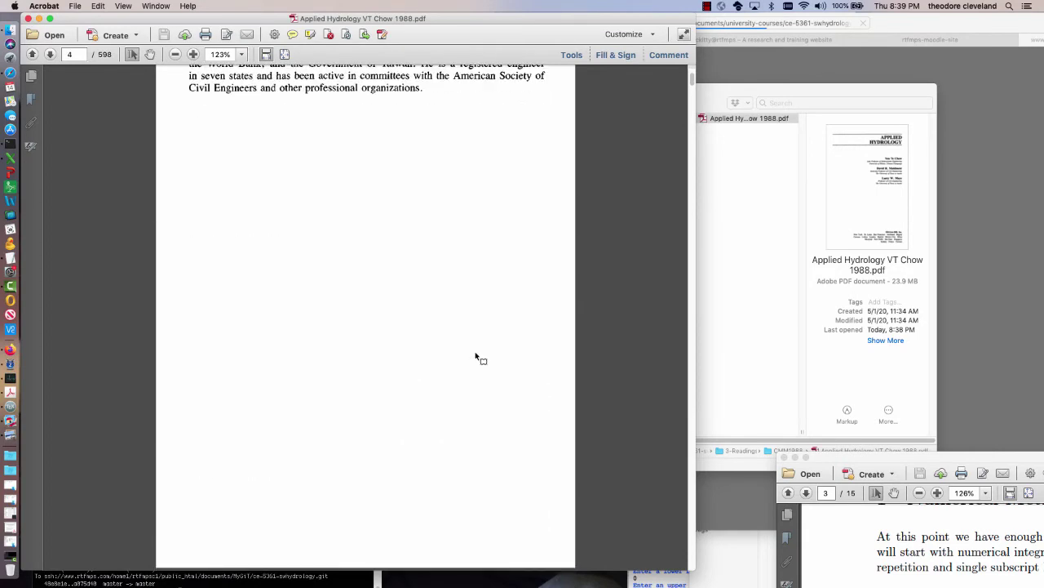
{"action": "scroll", "coordinate": [474, 384], "scroll_direction": "down", "scroll_amount": 10}
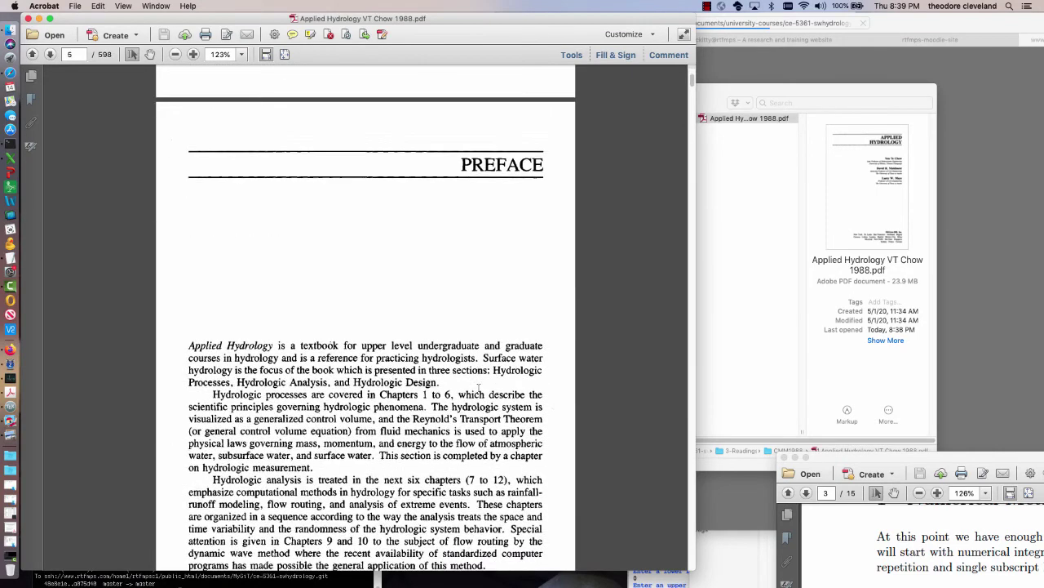
{"action": "scroll", "coordinate": [473, 390], "scroll_direction": "down", "scroll_amount": 6}
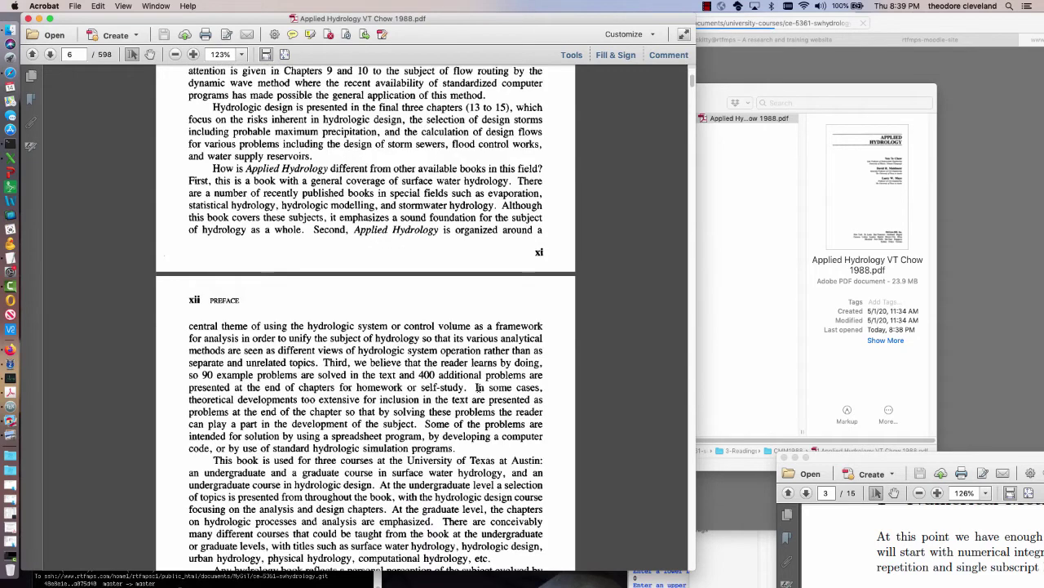
{"action": "left_click", "coordinate": [29, 19]}
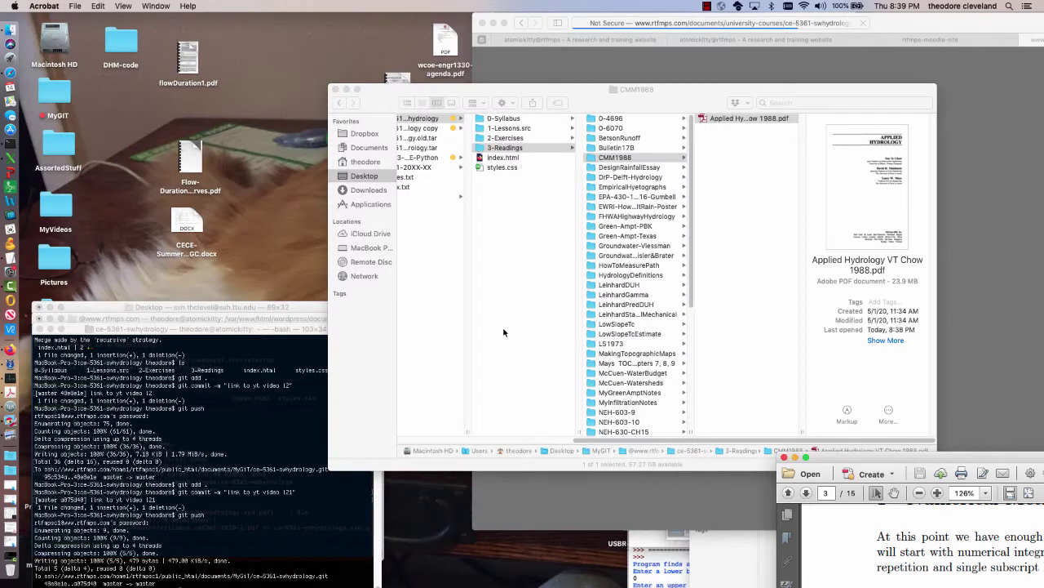
Open linear-systems-hydrology-dooge.pdf from LS1973 and page past its contents to page 23.
{"action": "left_click", "coordinate": [625, 344]}
{"action": "left_click", "coordinate": [625, 344]}
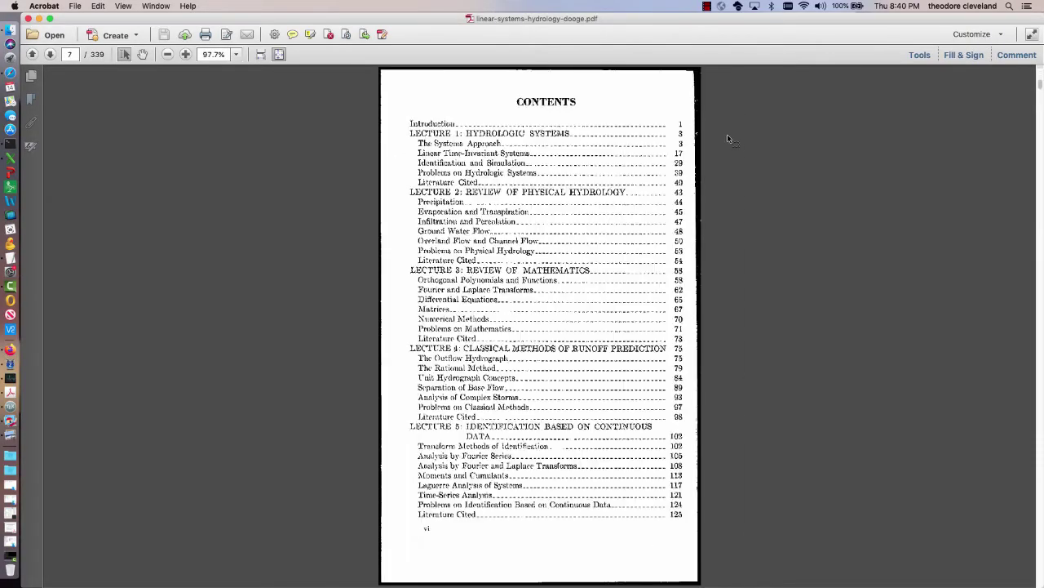
{"action": "scroll", "coordinate": [792, 167], "scroll_direction": "down", "scroll_amount": 5}
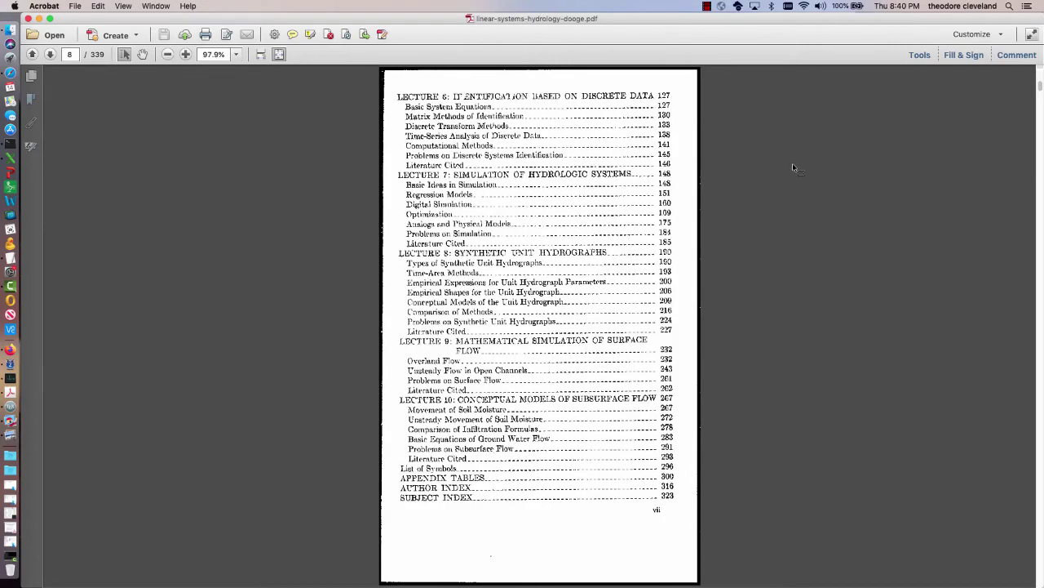
{"action": "scroll", "coordinate": [792, 167], "scroll_direction": "down", "scroll_amount": 1}
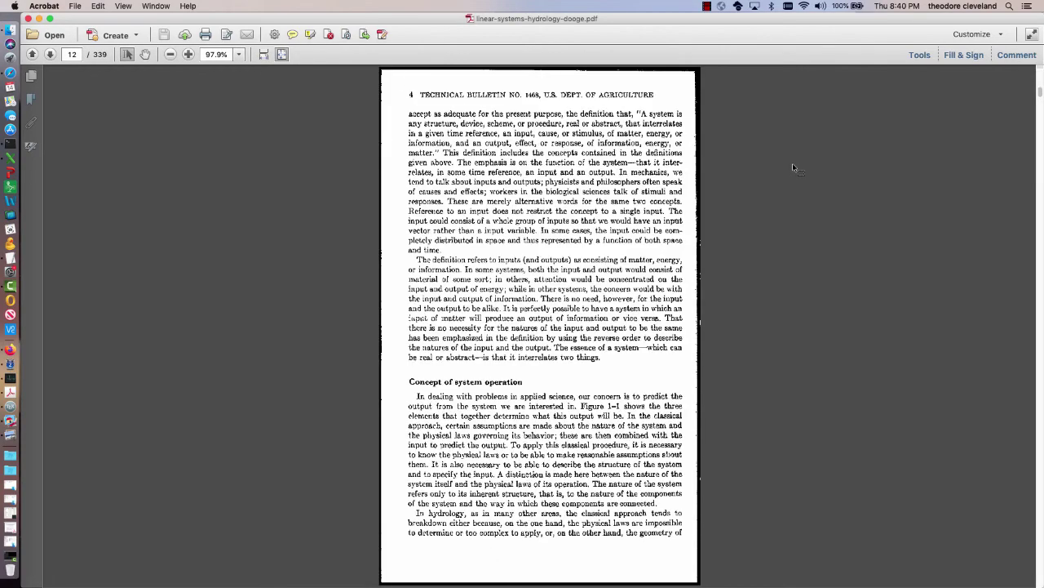
{"action": "scroll", "coordinate": [793, 167], "scroll_direction": "down", "scroll_amount": 3}
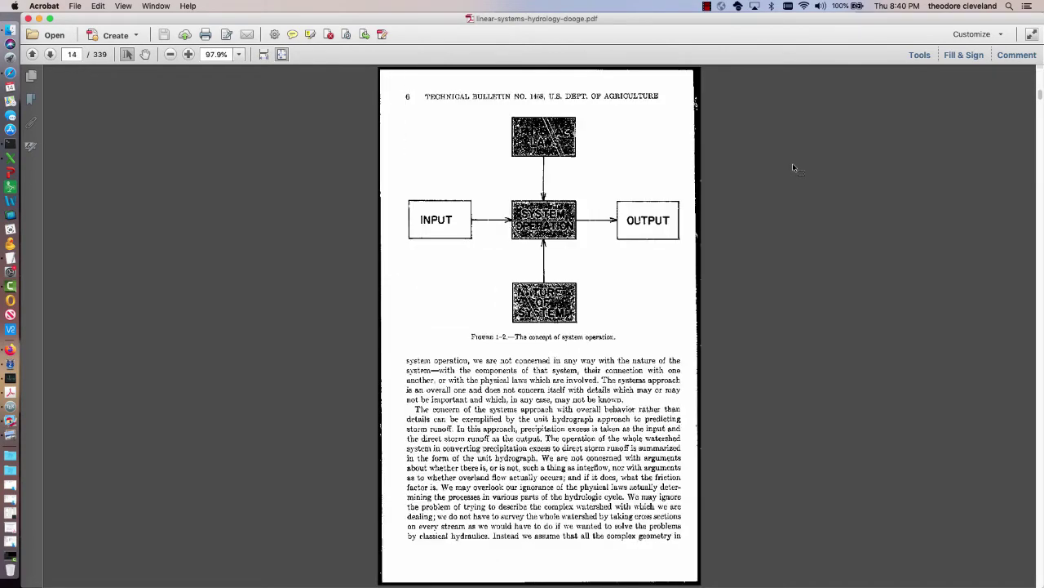
{"action": "scroll", "coordinate": [793, 167], "scroll_direction": "down", "scroll_amount": 1}
{"action": "scroll", "coordinate": [792, 168], "scroll_direction": "up", "scroll_amount": 2}
{"action": "scroll", "coordinate": [792, 168], "scroll_direction": "down", "scroll_amount": 4}
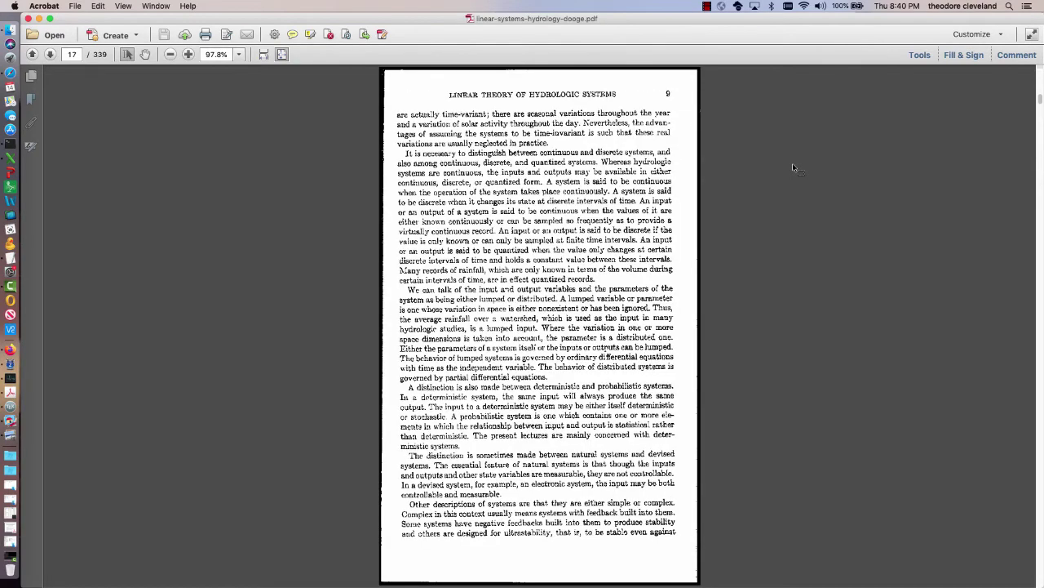
{"action": "scroll", "coordinate": [792, 168], "scroll_direction": "down", "scroll_amount": 3}
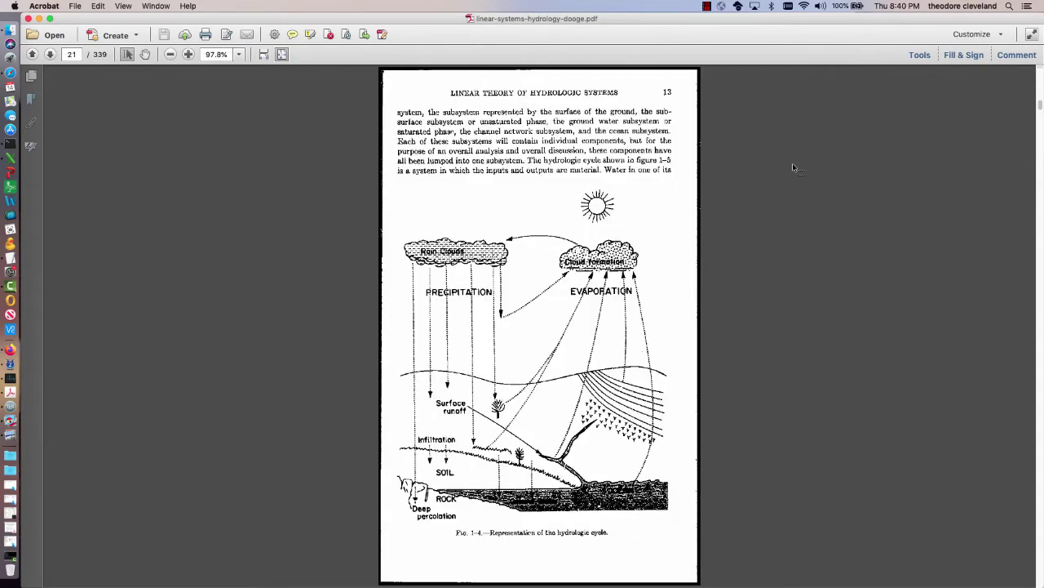
{"action": "scroll", "coordinate": [793, 167], "scroll_direction": "down", "scroll_amount": 2}
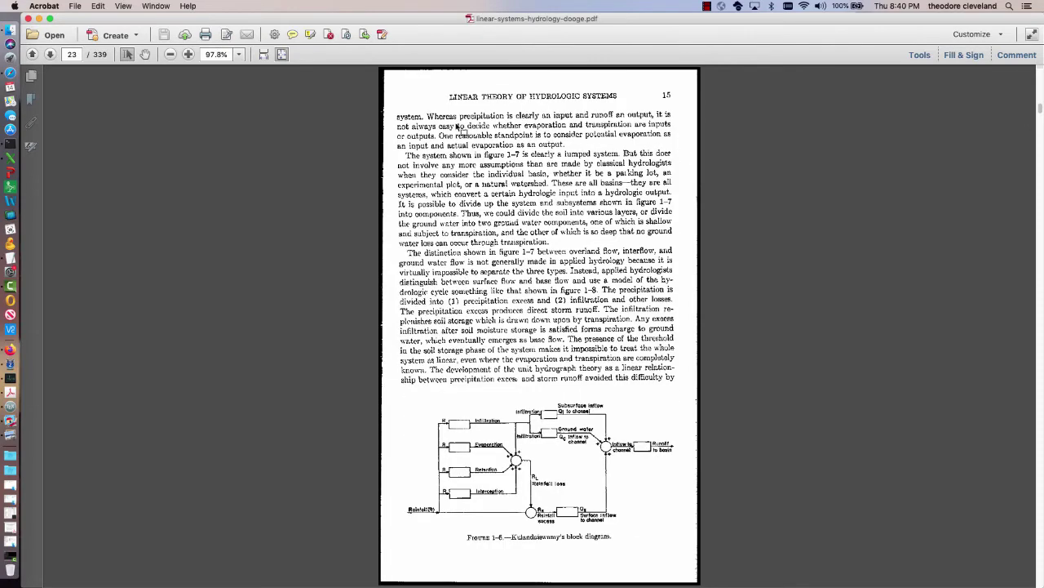
{"action": "scroll", "coordinate": [718, 242], "scroll_direction": "down", "scroll_amount": 9}
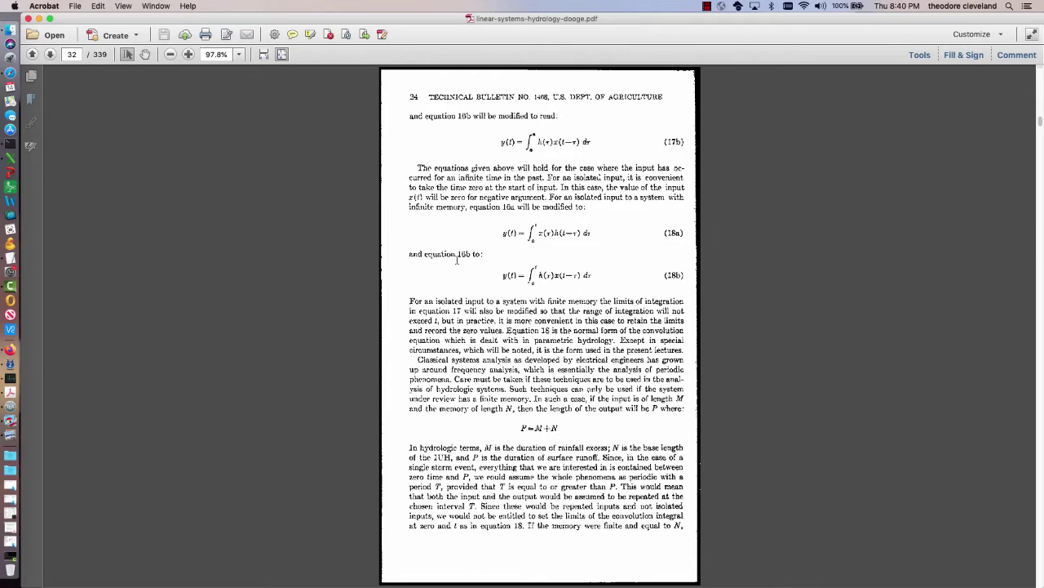
Close the Dooge PDF, enlarge Safari, and navigate back to the 3-Readings directory index.
{"action": "left_click", "coordinate": [28, 19]}
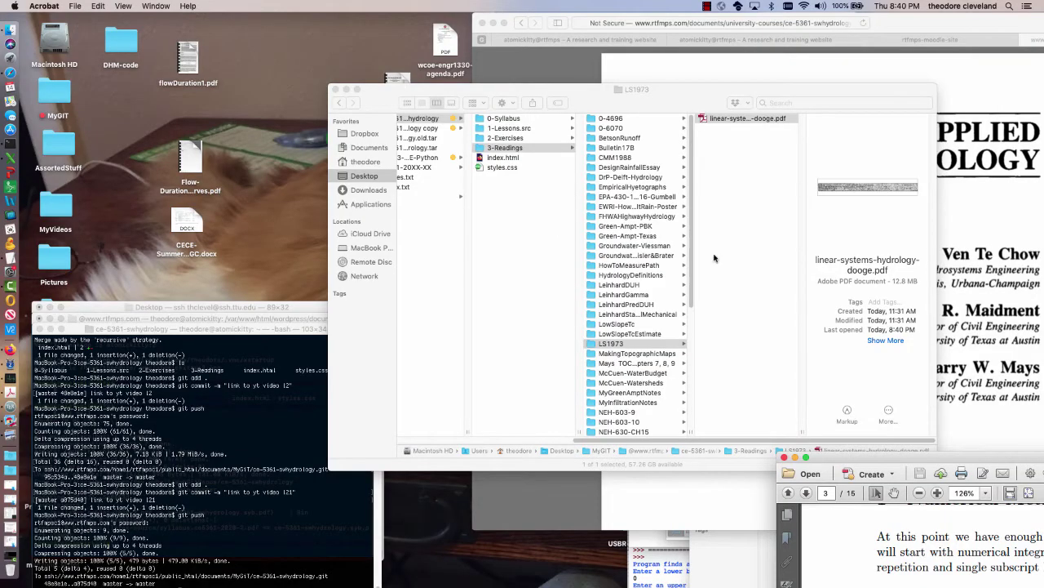
{"action": "double_click", "coordinate": [951, 24]}
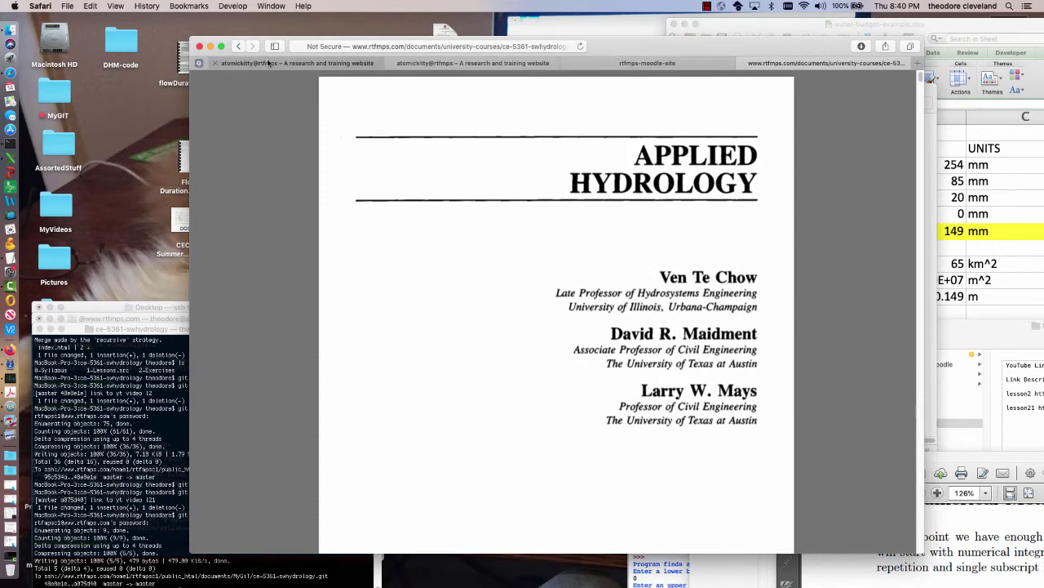
{"action": "left_click", "coordinate": [238, 46]}
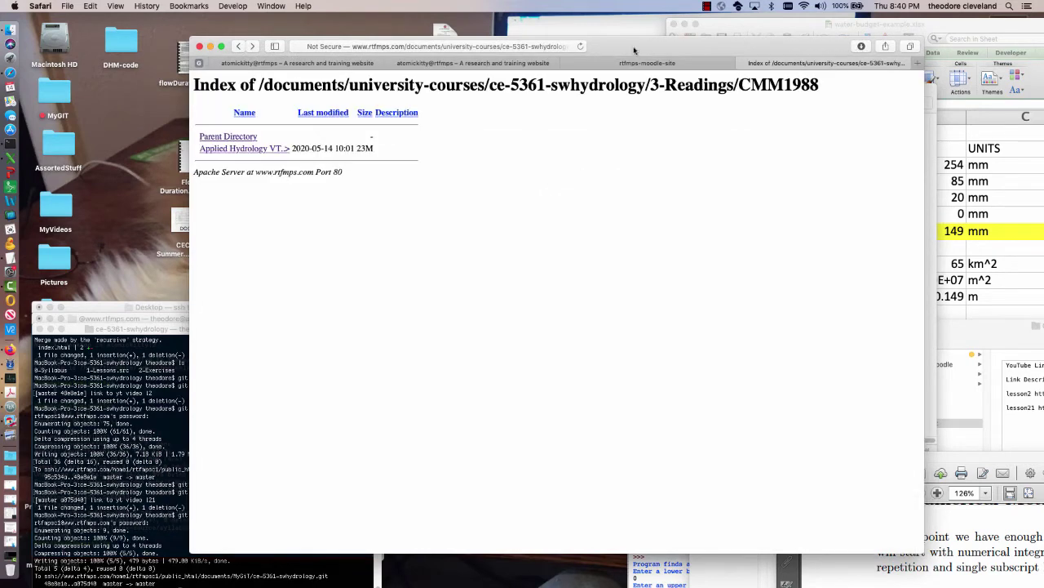
{"action": "left_click", "coordinate": [251, 46]}
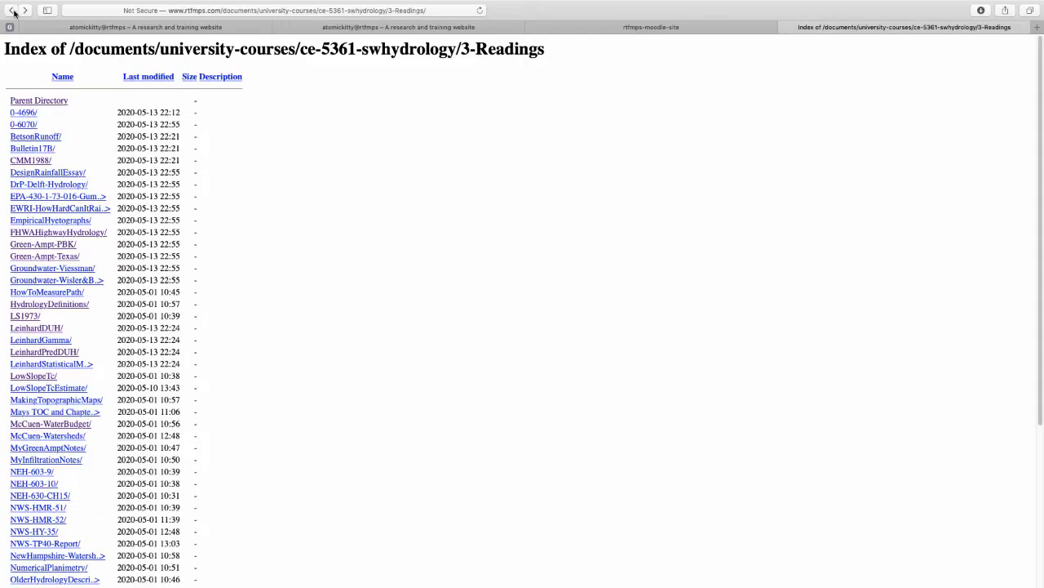
{"action": "scroll", "coordinate": [158, 269], "scroll_direction": "down", "scroll_amount": 3}
{"action": "scroll", "coordinate": [152, 318], "scroll_direction": "up", "scroll_amount": 2}
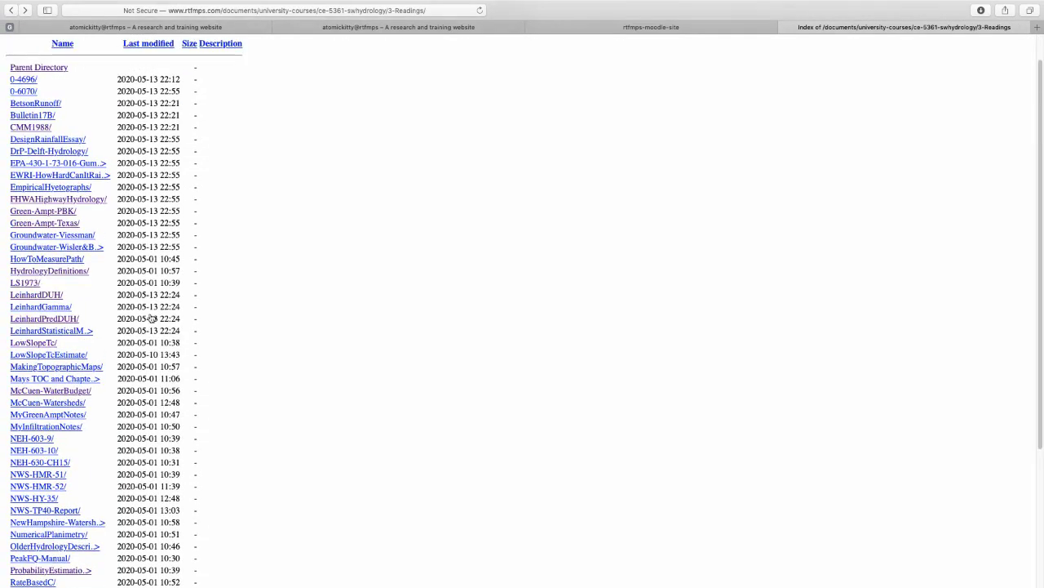
{"action": "left_click", "coordinate": [38, 294]}
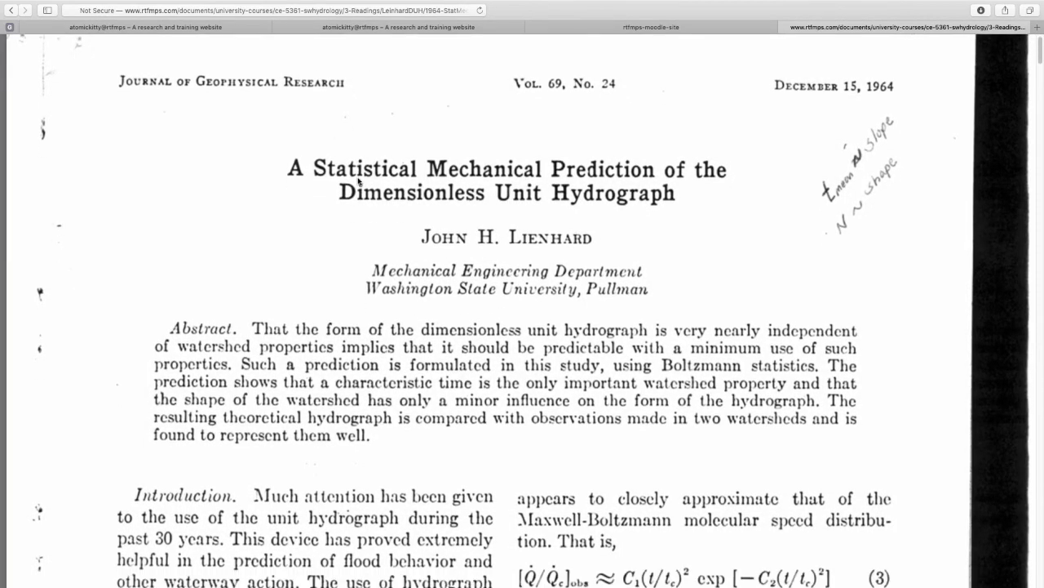
{"action": "scroll", "coordinate": [359, 173], "scroll_direction": "down", "scroll_amount": 2}
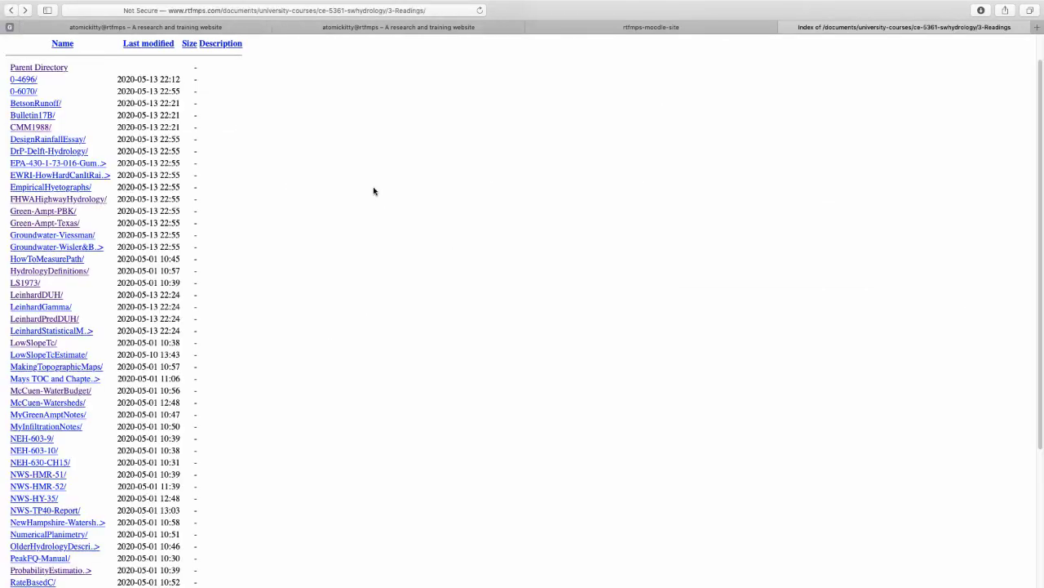
Return to the CE 5361 course page and expand Description, then Pre-Requesites.
{"action": "left_click", "coordinate": [11, 10]}
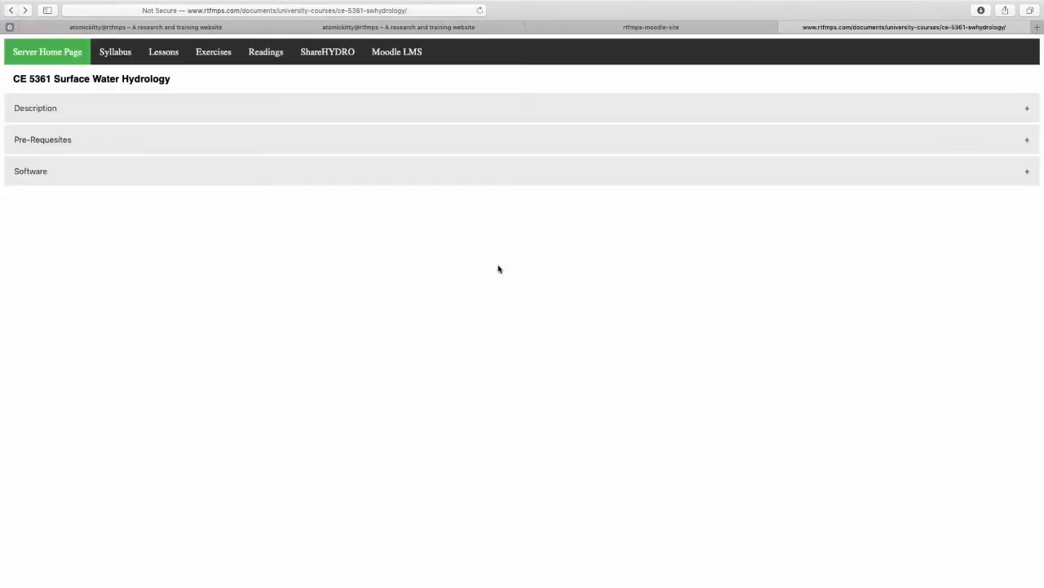
{"action": "left_click", "coordinate": [46, 110]}
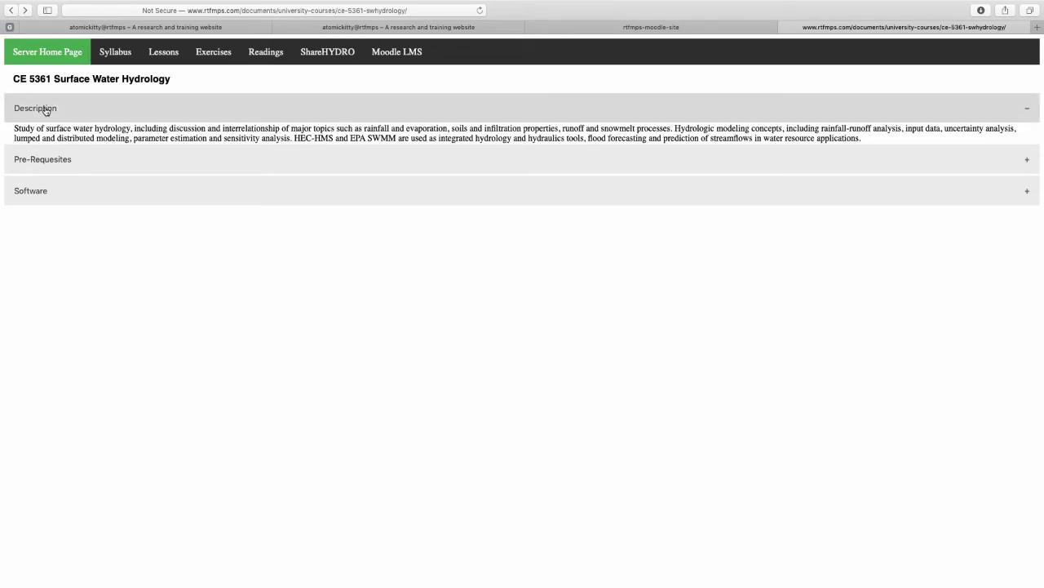
{"action": "left_click", "coordinate": [46, 110]}
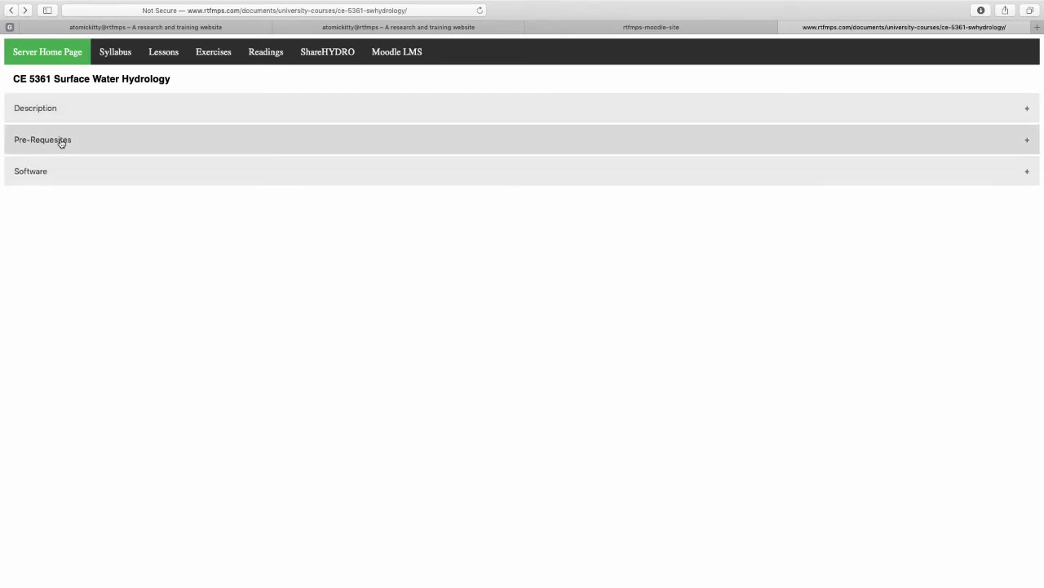
{"action": "left_click", "coordinate": [62, 140]}
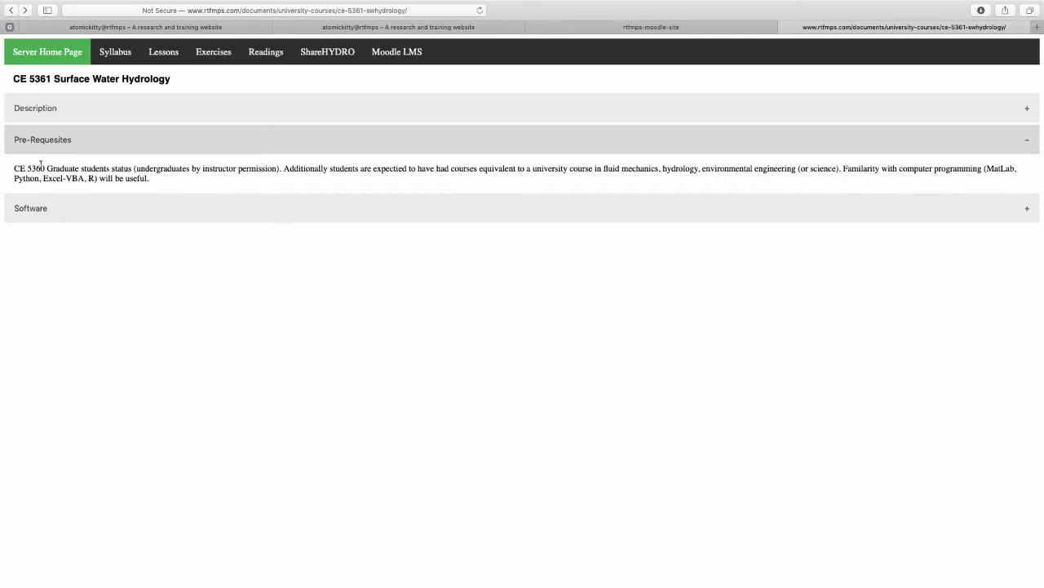
Highlight the graduate status, instructor permission, fluid mechanics and programming prerequisites in turn.
{"action": "left_click_drag", "start_coordinate": [47, 169], "coordinate": [133, 169]}
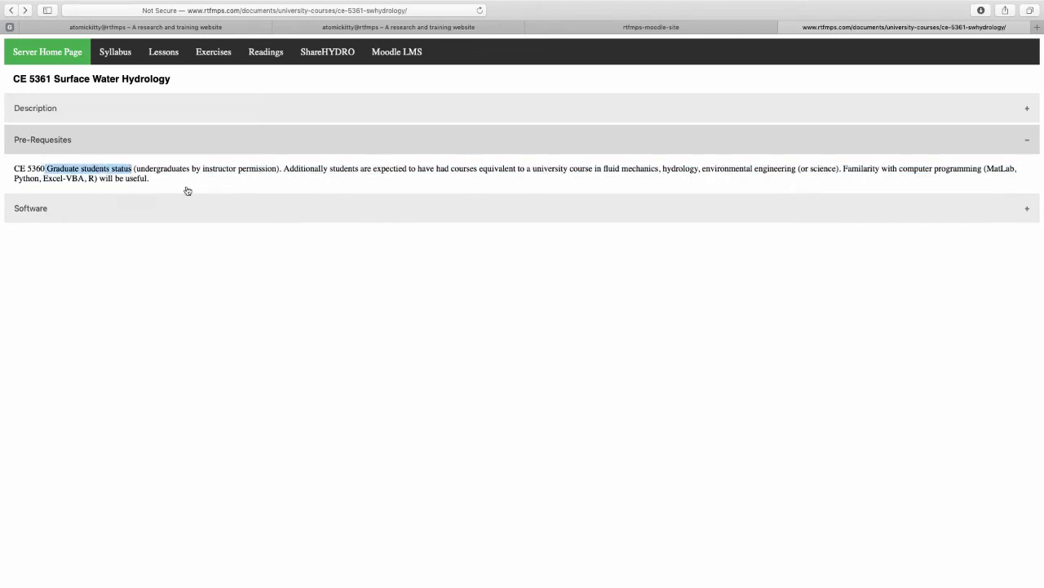
{"action": "left_click", "coordinate": [152, 168]}
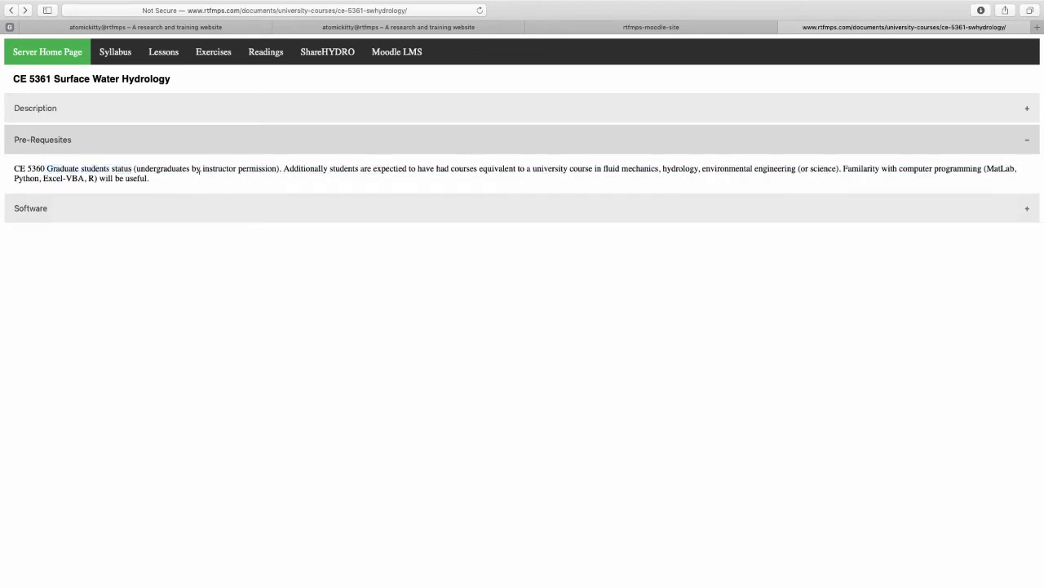
{"action": "left_click_drag", "start_coordinate": [134, 167], "coordinate": [250, 169]}
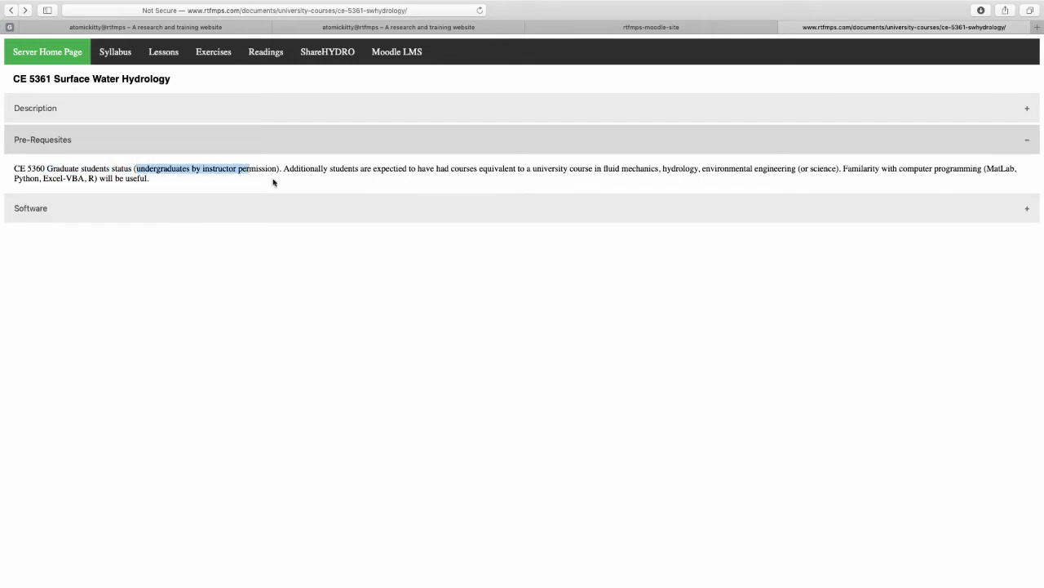
{"action": "left_click", "coordinate": [346, 166]}
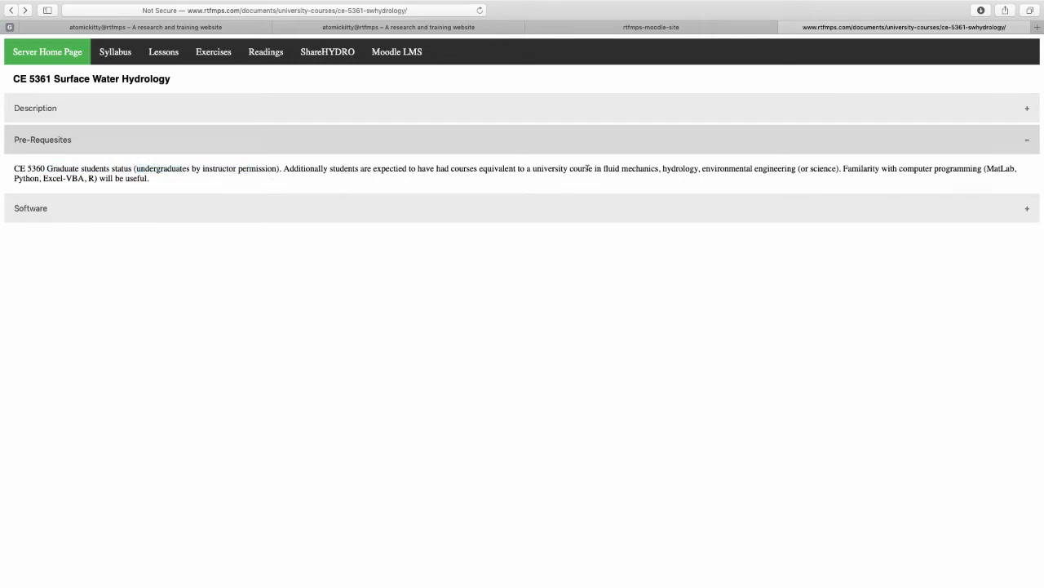
{"action": "left_click_drag", "start_coordinate": [597, 168], "coordinate": [764, 168]}
{"action": "left_click_drag", "start_coordinate": [867, 168], "coordinate": [931, 168]}
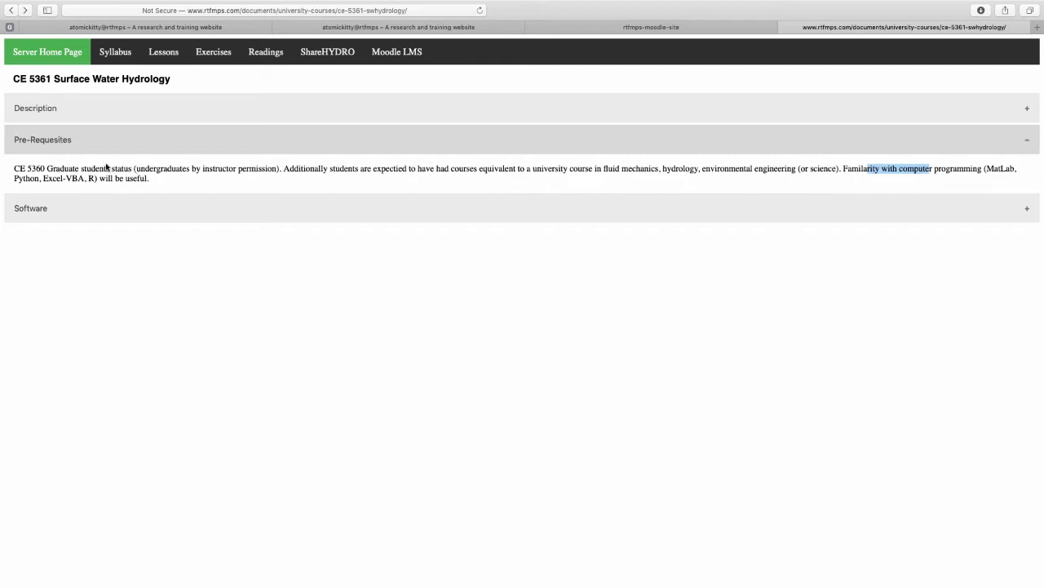
Collapse Pre-Requesites, expand Software, and highlight Excel and the simulation model names.
{"action": "left_click", "coordinate": [61, 144]}
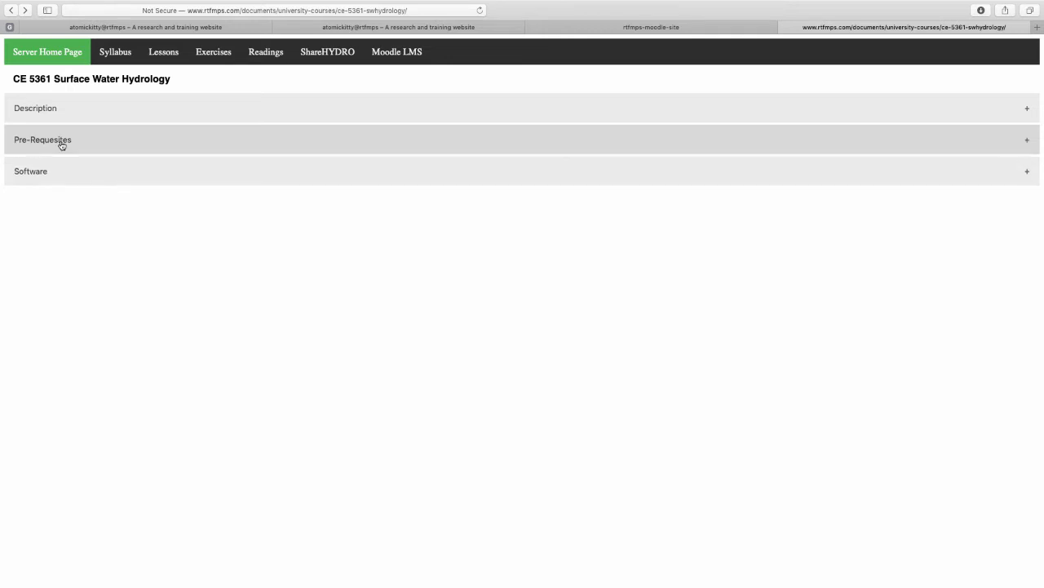
{"action": "left_click", "coordinate": [47, 173]}
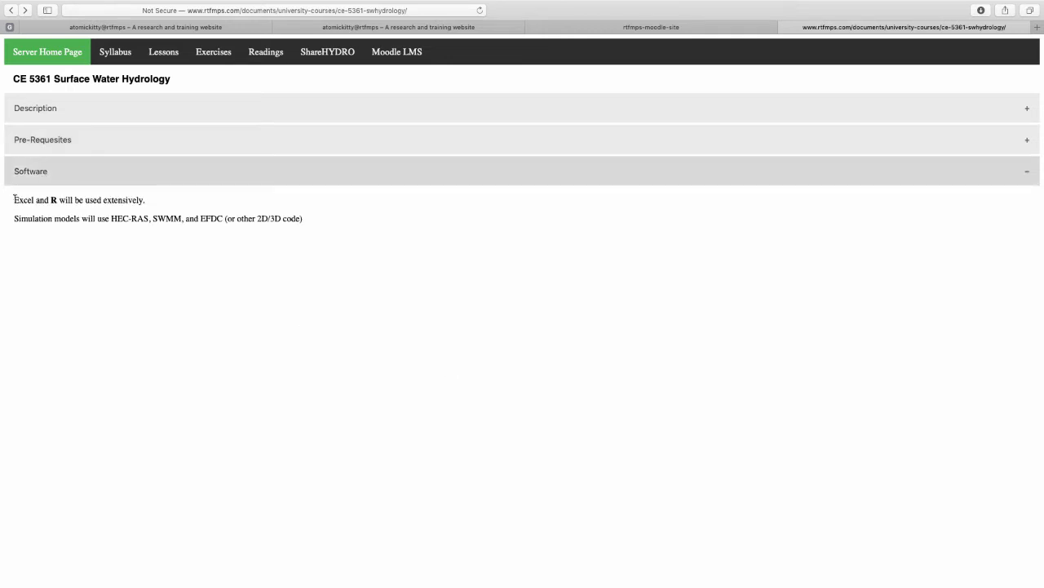
{"action": "left_click_drag", "start_coordinate": [13, 200], "coordinate": [67, 200]}
{"action": "left_click_drag", "start_coordinate": [131, 218], "coordinate": [186, 218]}
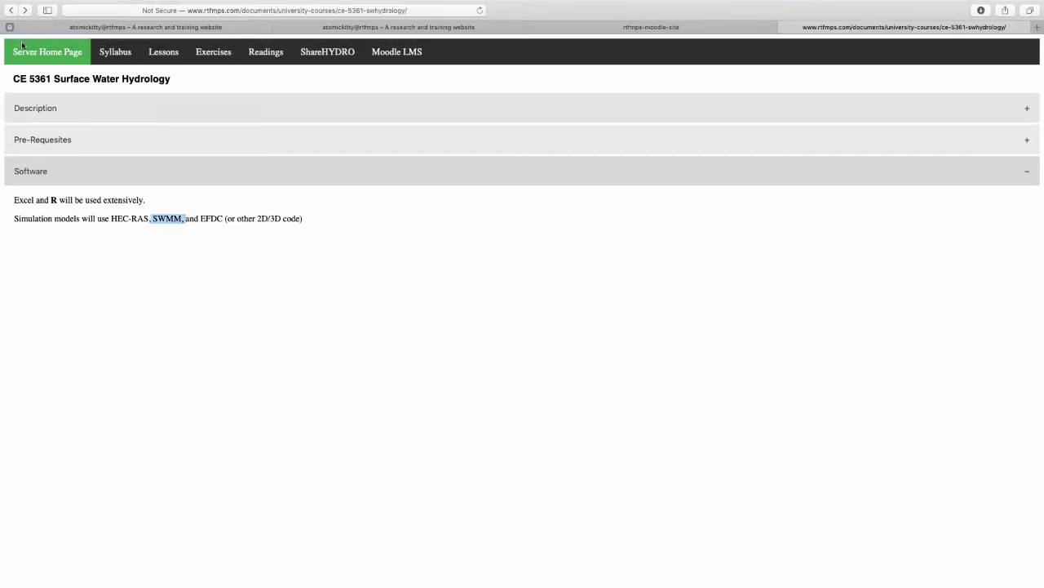
{"action": "left_click", "coordinate": [10, 10]}
{"action": "left_click", "coordinate": [25, 10]}
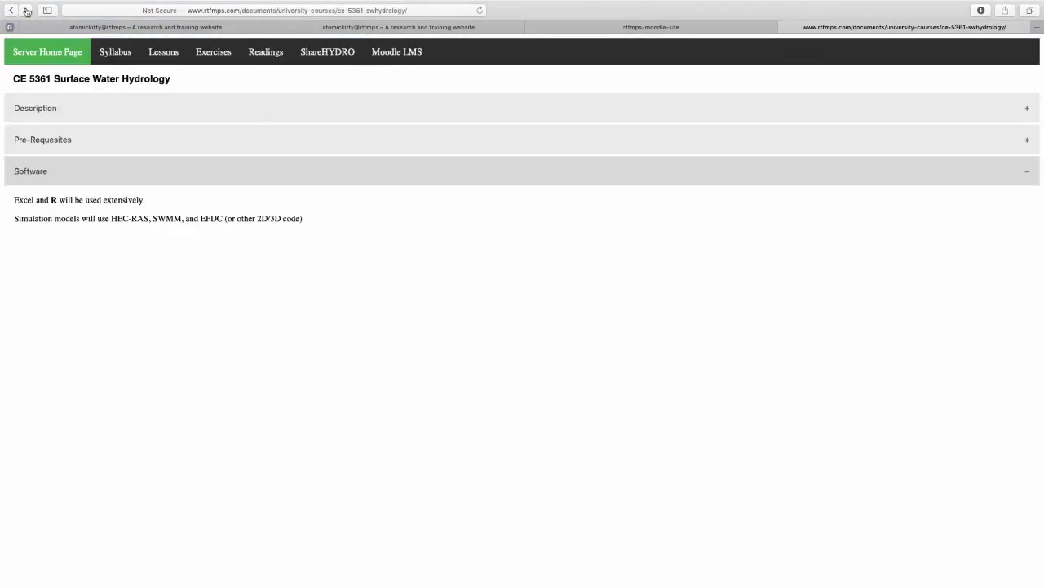
On the Lessons page, expand every group from Fundamentals to Hydrologic Probability, then open Lesson-1 Introduction.
{"action": "left_click", "coordinate": [164, 56]}
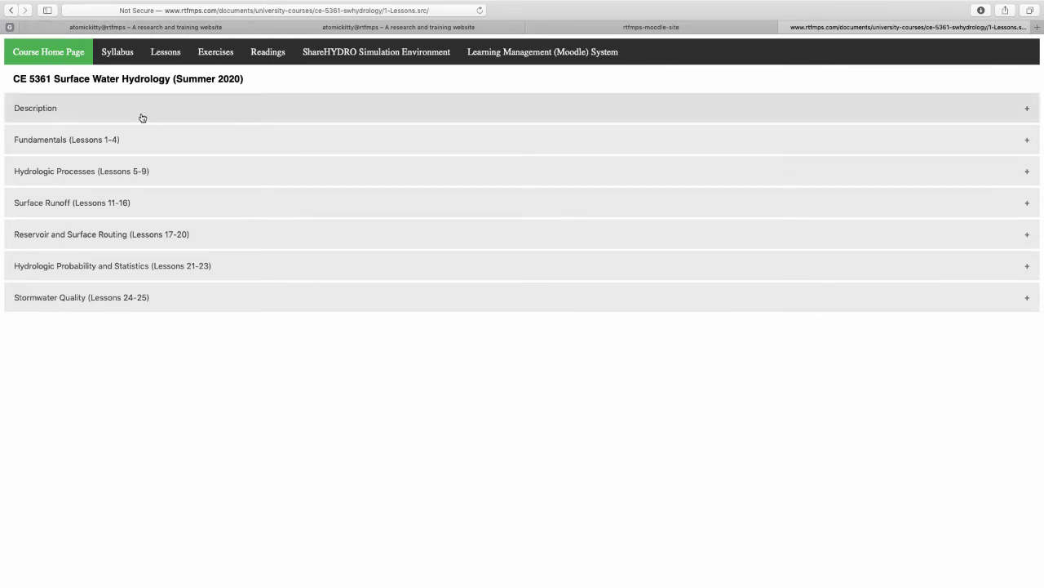
{"action": "left_click", "coordinate": [51, 141]}
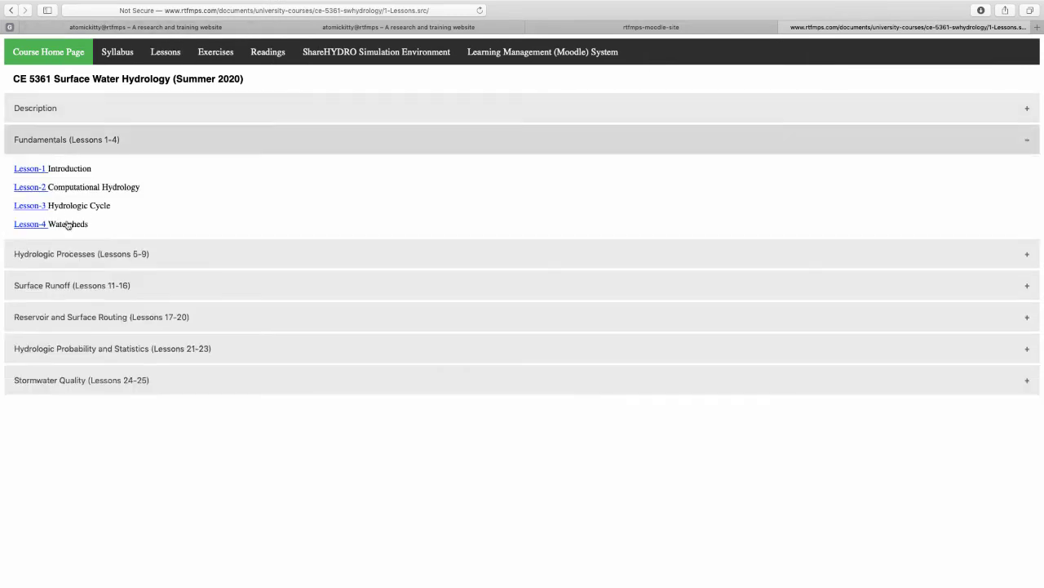
{"action": "left_click", "coordinate": [70, 254]}
{"action": "left_click", "coordinate": [67, 406]}
{"action": "scroll", "coordinate": [217, 326], "scroll_direction": "down", "scroll_amount": 1}
{"action": "left_click", "coordinate": [82, 505]}
{"action": "scroll", "coordinate": [226, 399], "scroll_direction": "down", "scroll_amount": 1}
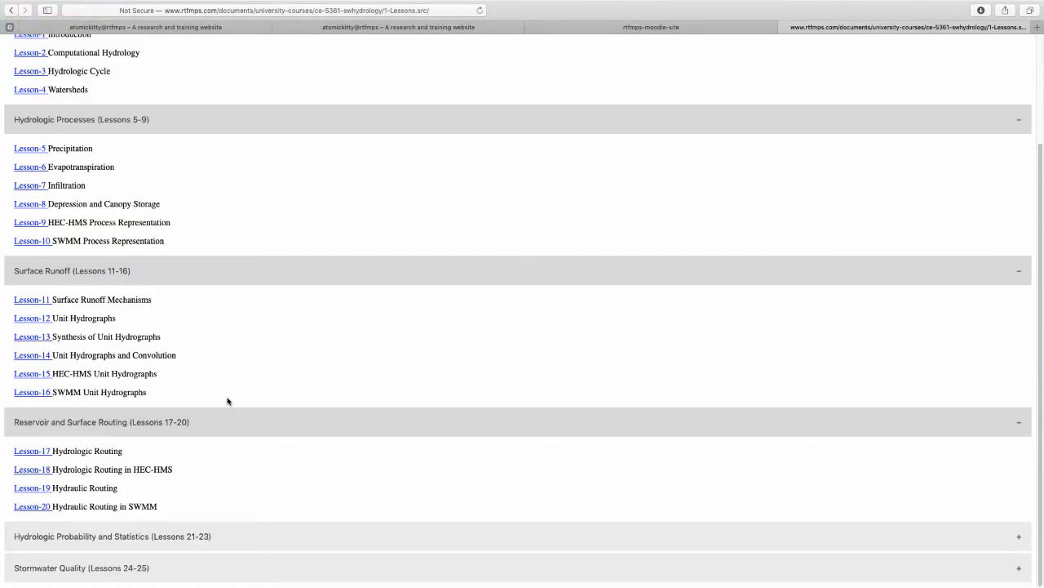
{"action": "left_click", "coordinate": [134, 534]}
{"action": "scroll", "coordinate": [249, 412], "scroll_direction": "down", "scroll_amount": 1}
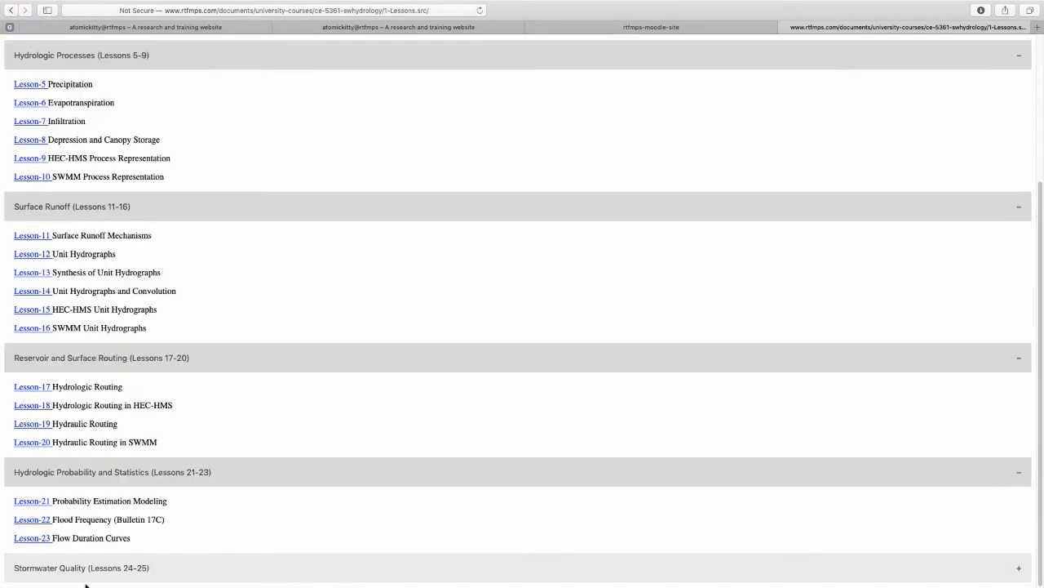
{"action": "scroll", "coordinate": [332, 424], "scroll_direction": "down", "scroll_amount": 1}
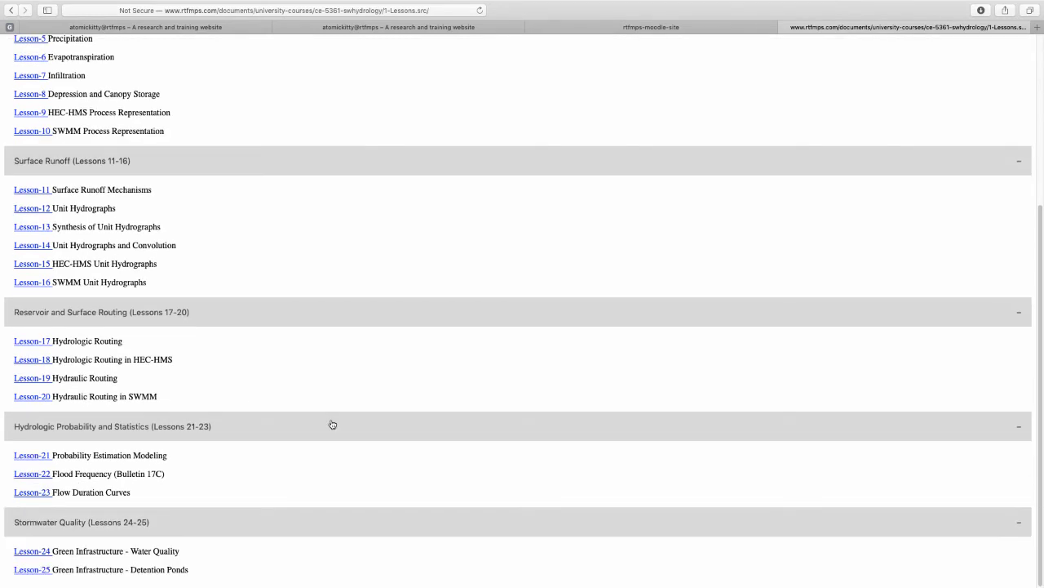
{"action": "scroll", "coordinate": [332, 425], "scroll_direction": "up", "scroll_amount": 5}
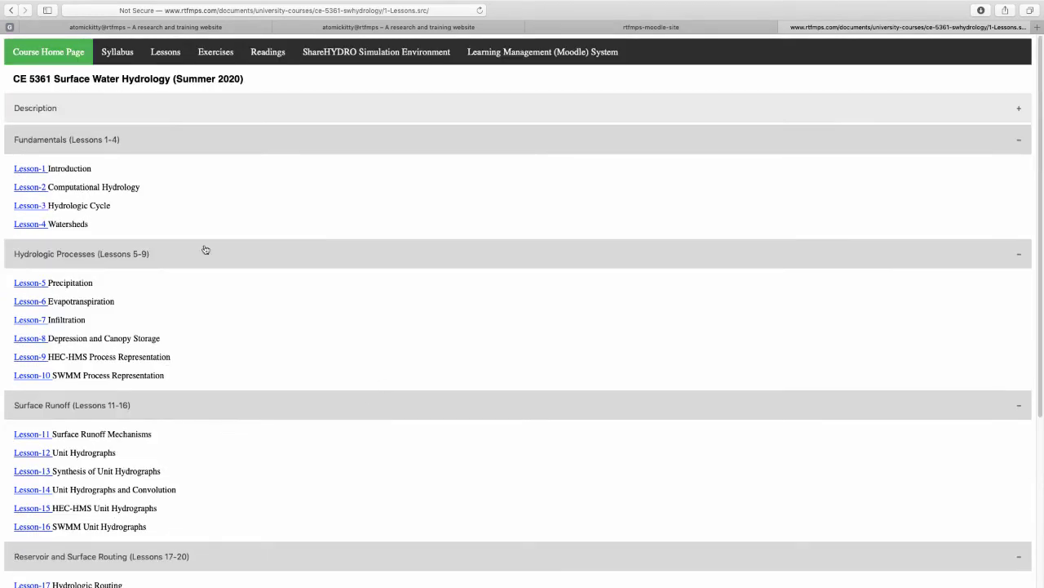
{"action": "left_click", "coordinate": [29, 169]}
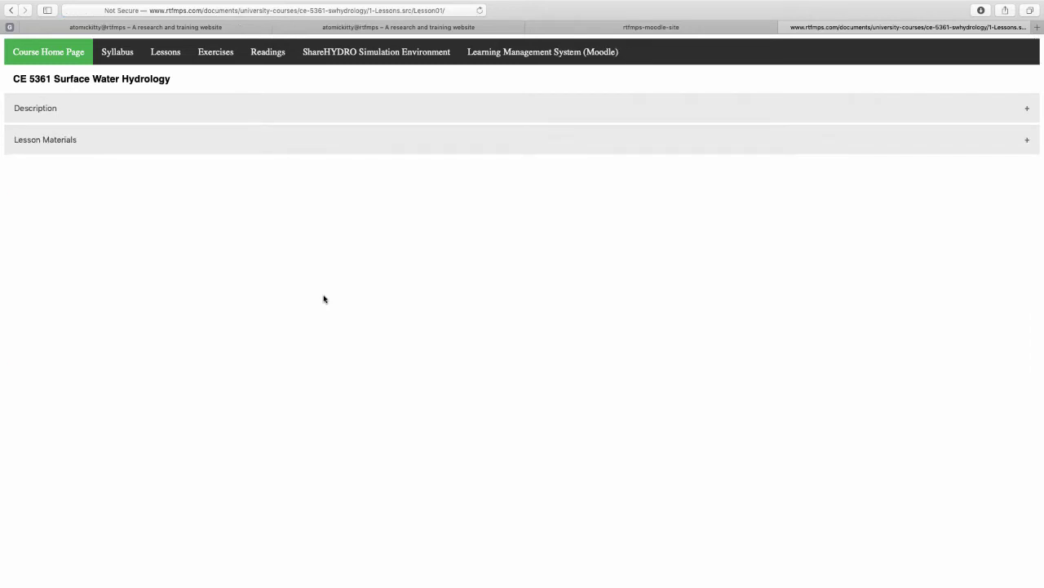
Expand Lesson 1's materials, try the DAT.src link (Not Found), and return to the lessons list.
{"action": "left_click", "coordinate": [51, 141]}
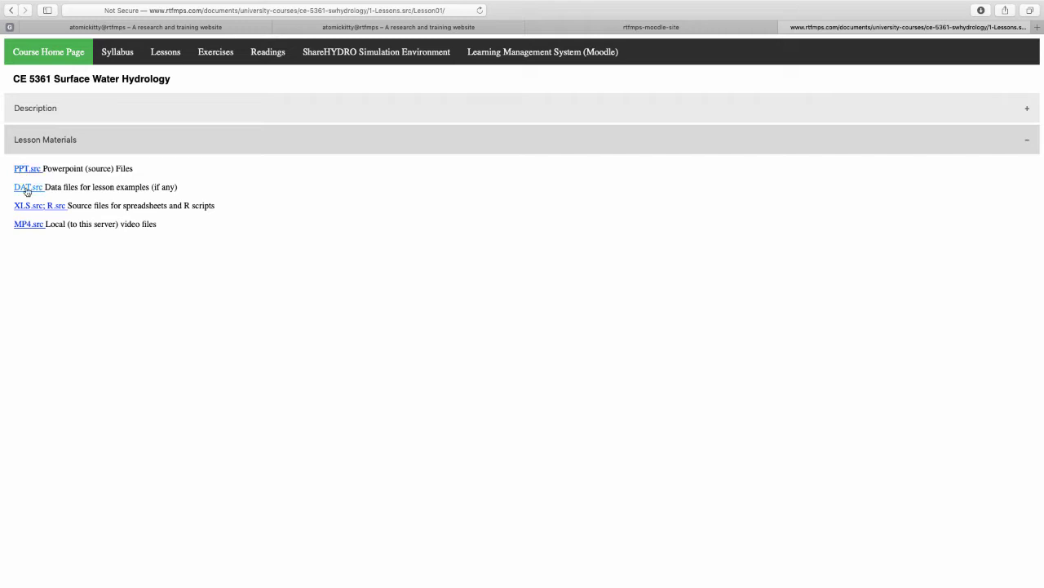
{"action": "left_click", "coordinate": [28, 188]}
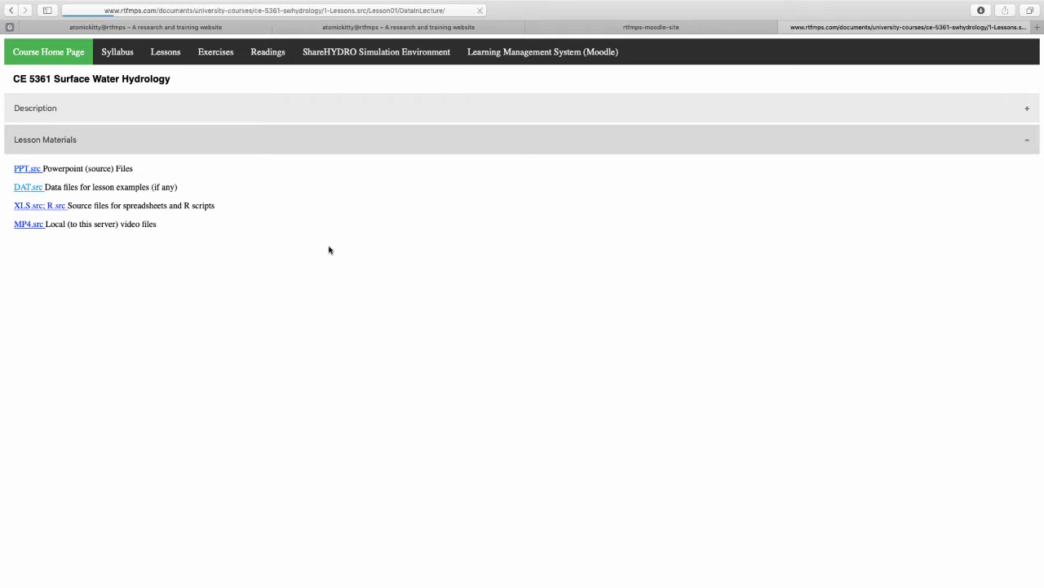
{"action": "left_click", "coordinate": [10, 11]}
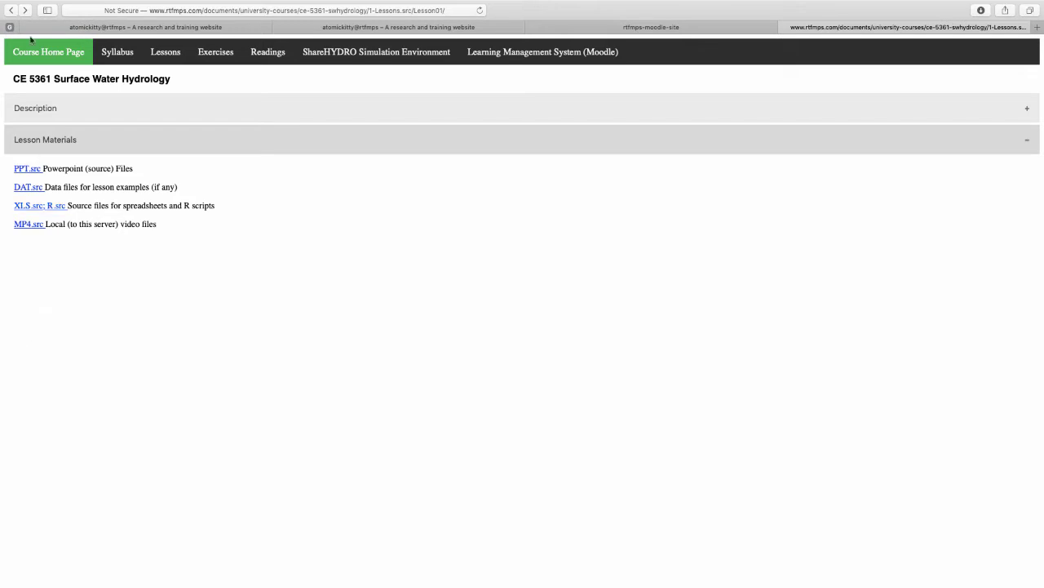
{"action": "left_click", "coordinate": [9, 11]}
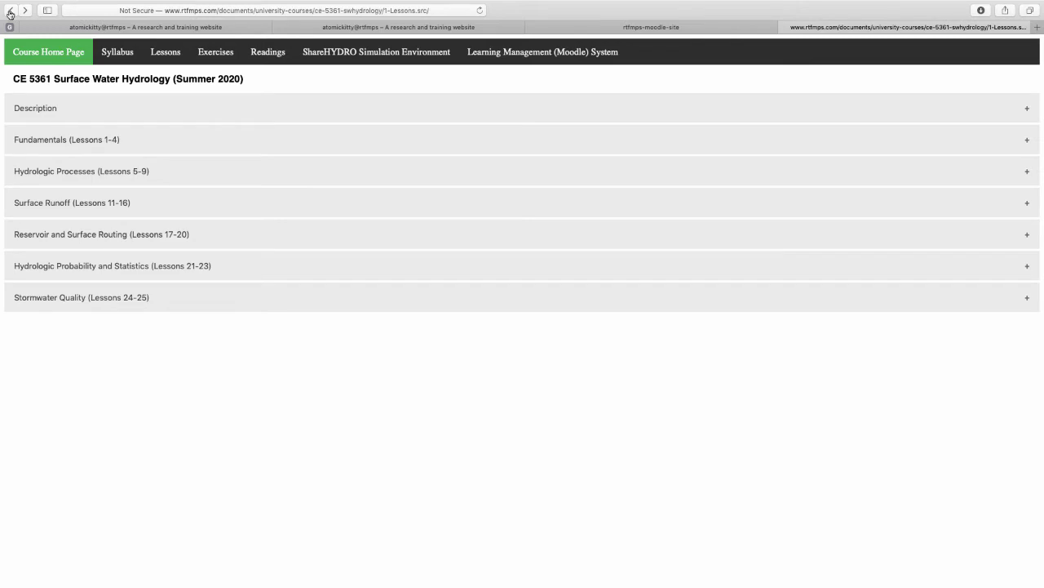
Switch to the Moodle site tab, open CE 5361 Surface Water Hydrology, and log in as a guest.
{"action": "left_click", "coordinate": [71, 151]}
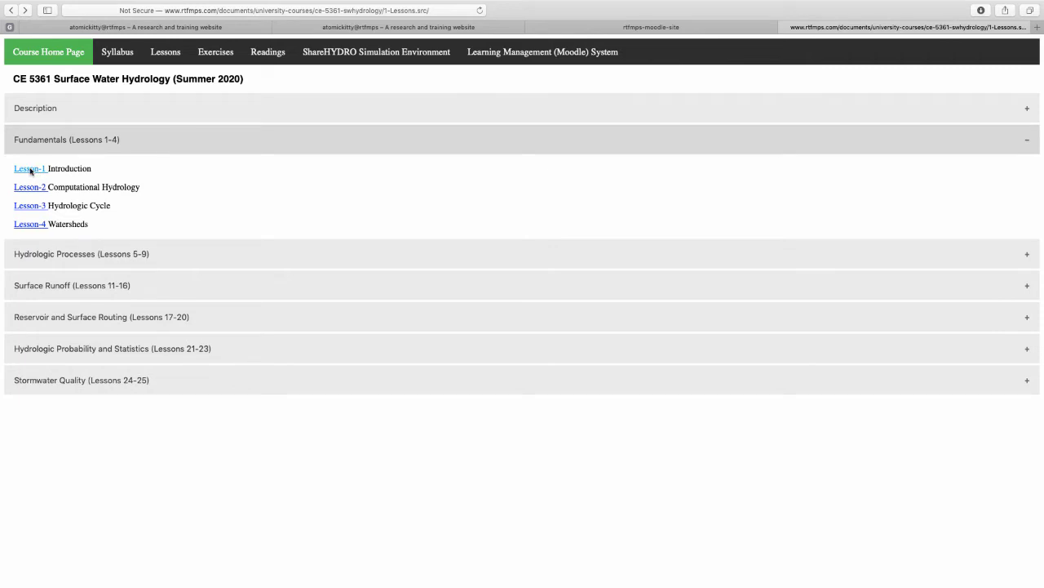
{"action": "left_click", "coordinate": [10, 10]}
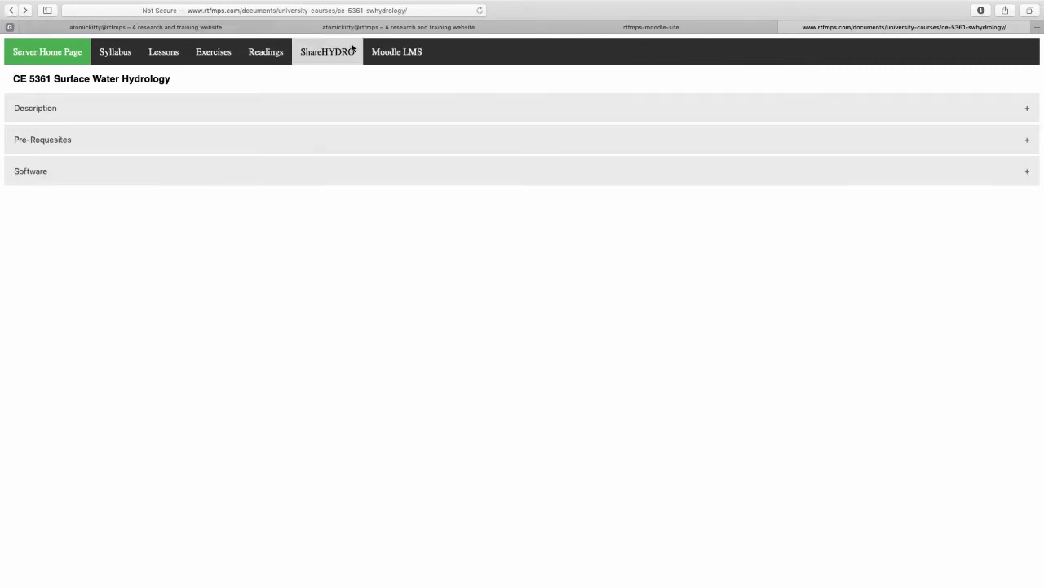
{"action": "left_click", "coordinate": [604, 31]}
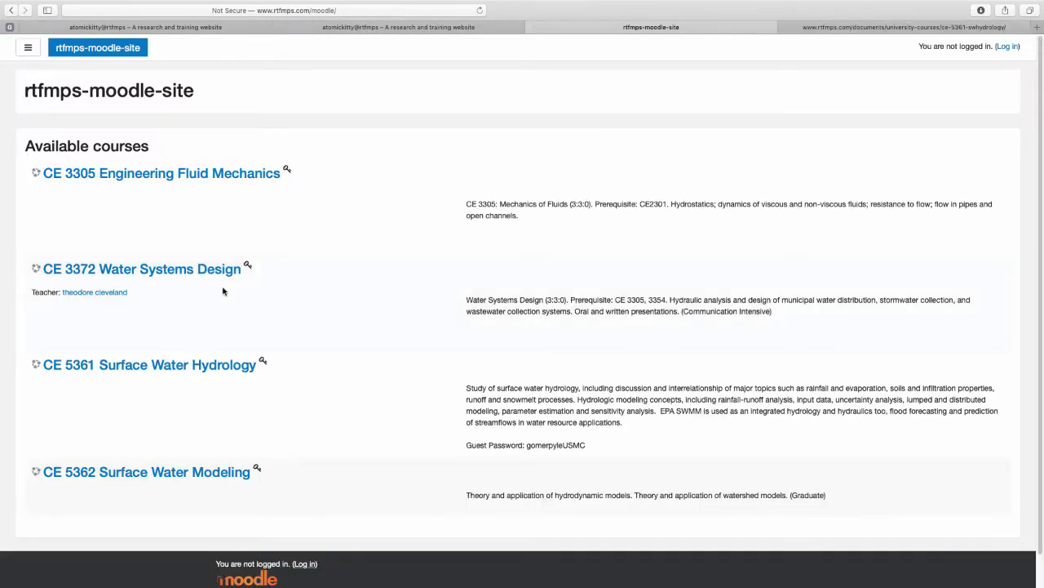
{"action": "left_click", "coordinate": [194, 363]}
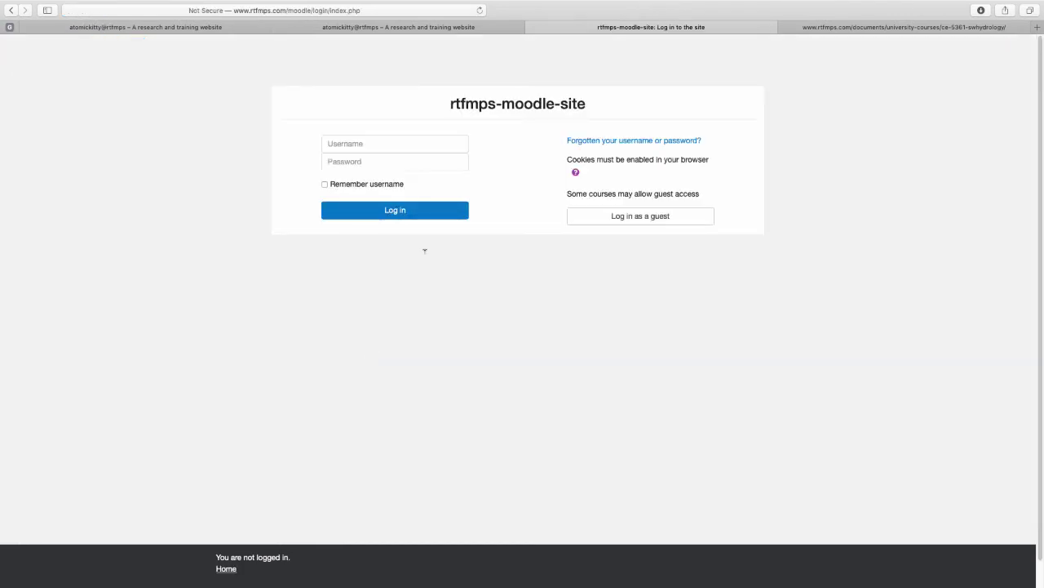
{"action": "left_click", "coordinate": [379, 142]}
{"action": "left_click", "coordinate": [609, 222]}
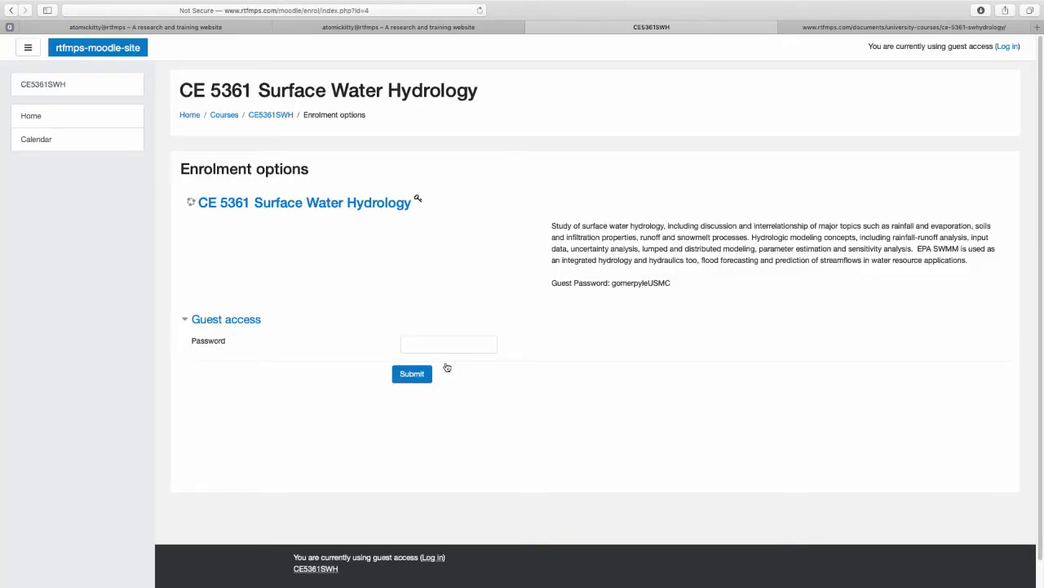
Copy the guest password from the course description, paste it into the Password field, and submit.
{"action": "left_click", "coordinate": [426, 344]}
{"action": "left_click", "coordinate": [612, 283]}
{"action": "left_click_drag", "start_coordinate": [612, 282], "coordinate": [671, 283]}
{"action": "right_click", "coordinate": [654, 285]}
{"action": "left_click", "coordinate": [667, 316]}
{"action": "left_click", "coordinate": [429, 349]}
{"action": "right_click", "coordinate": [428, 349]}
{"action": "left_click", "coordinate": [437, 371]}
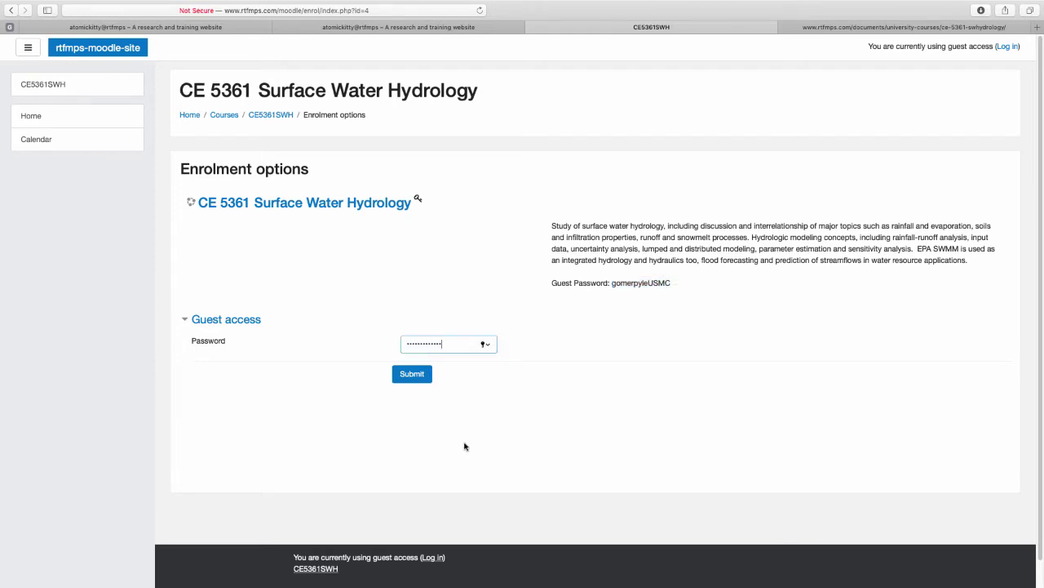
{"action": "left_click", "coordinate": [410, 375]}
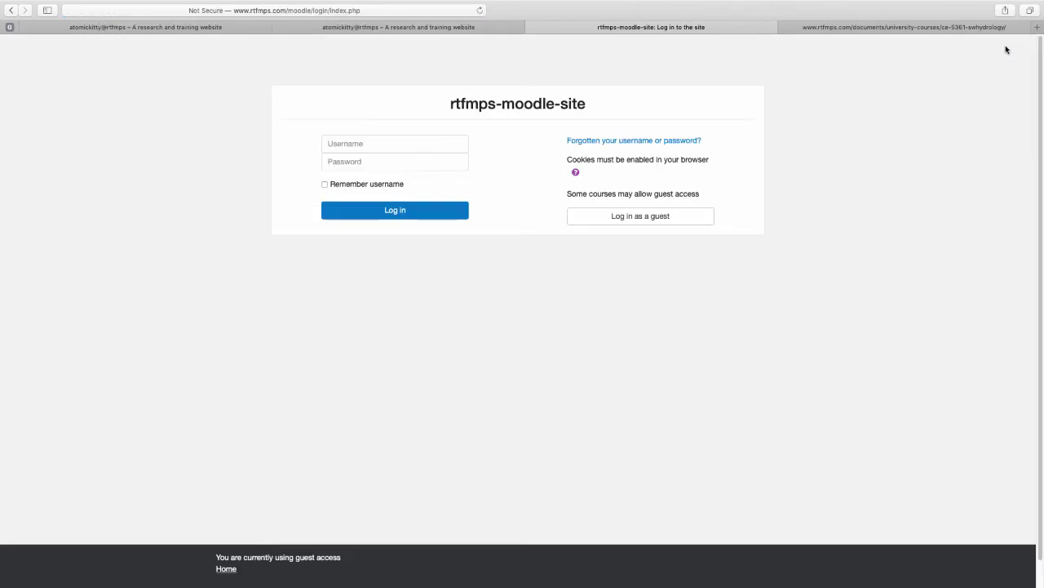
Sign in to Moodle with the account username and password to reach the CE 5361 course.
{"action": "left_click", "coordinate": [415, 143]}
{"action": "type", "text": "l"}
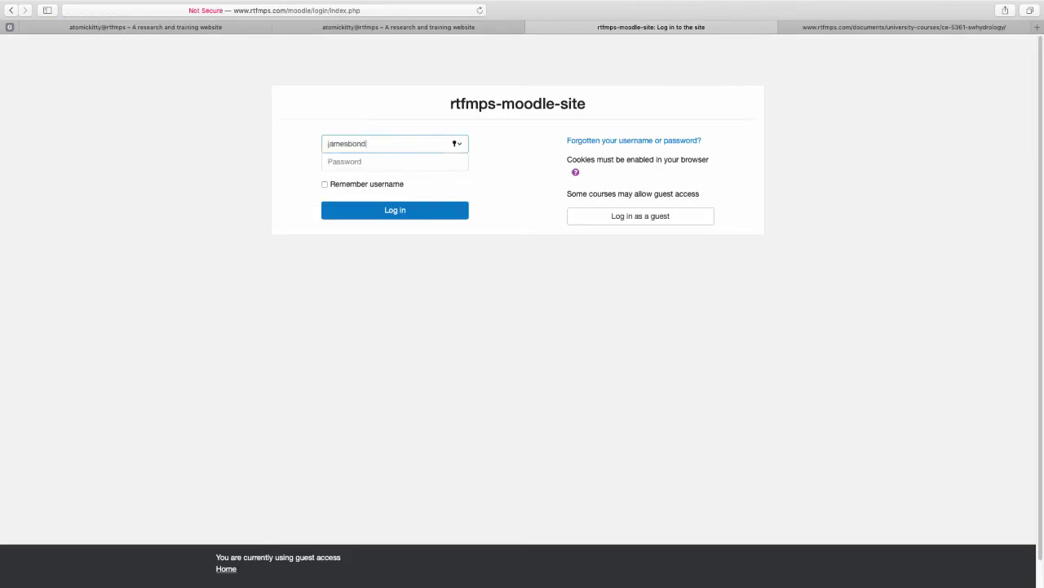
{"action": "left_click", "coordinate": [366, 161]}
{"action": "type", "text": "•"}
{"action": "left_click", "coordinate": [389, 211]}
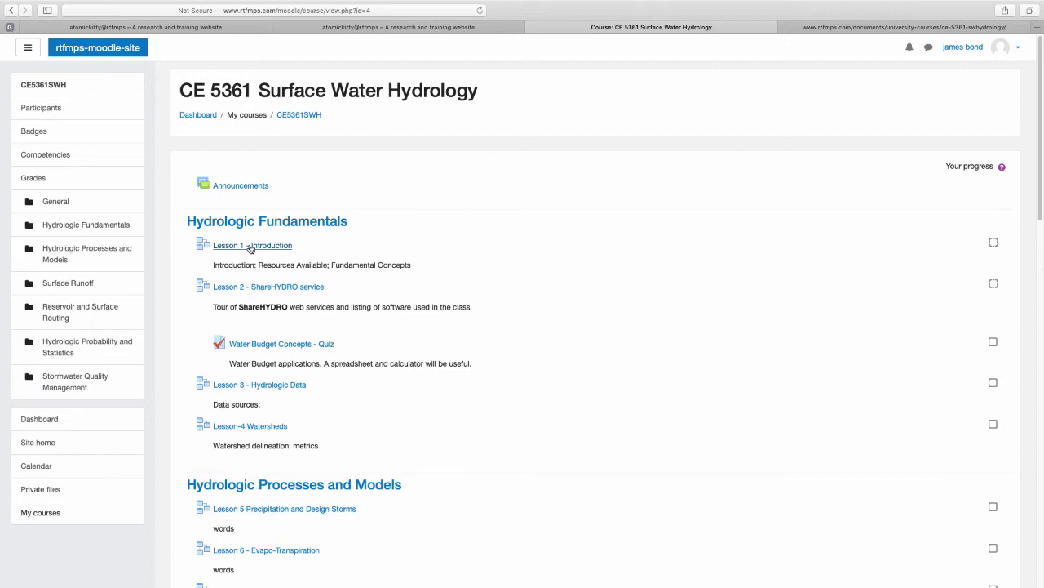
Open Lesson 1 - Introduction and page past the title slide to Course Overview.
{"action": "left_click", "coordinate": [252, 247]}
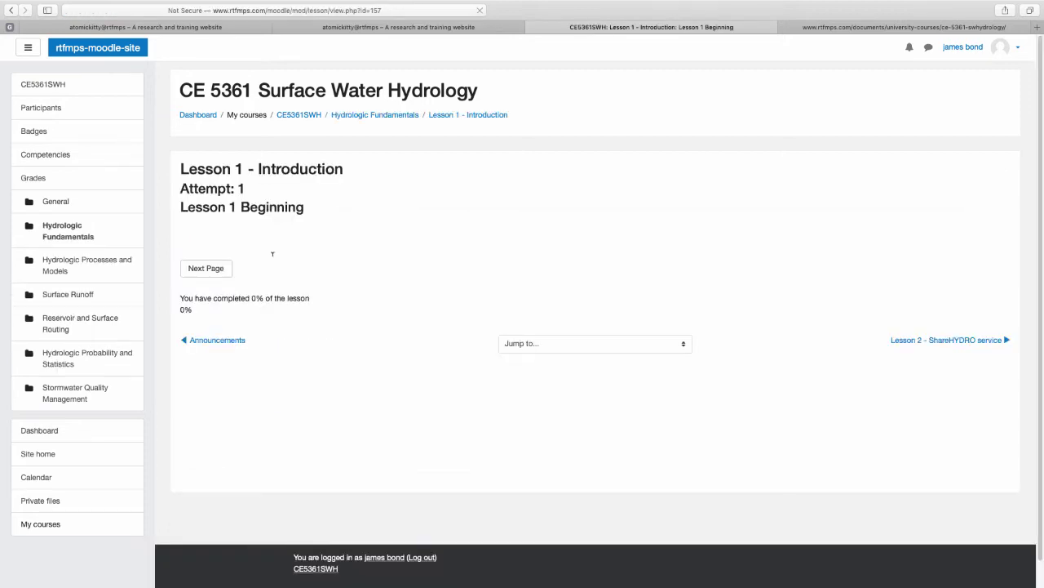
{"action": "scroll", "coordinate": [650, 326], "scroll_direction": "down", "scroll_amount": 4}
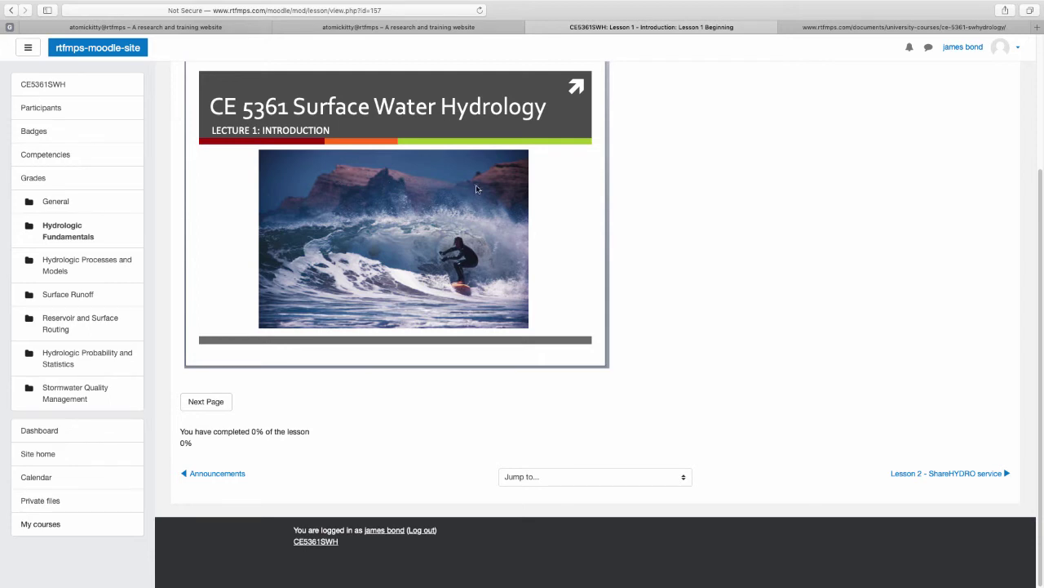
{"action": "left_click", "coordinate": [197, 404]}
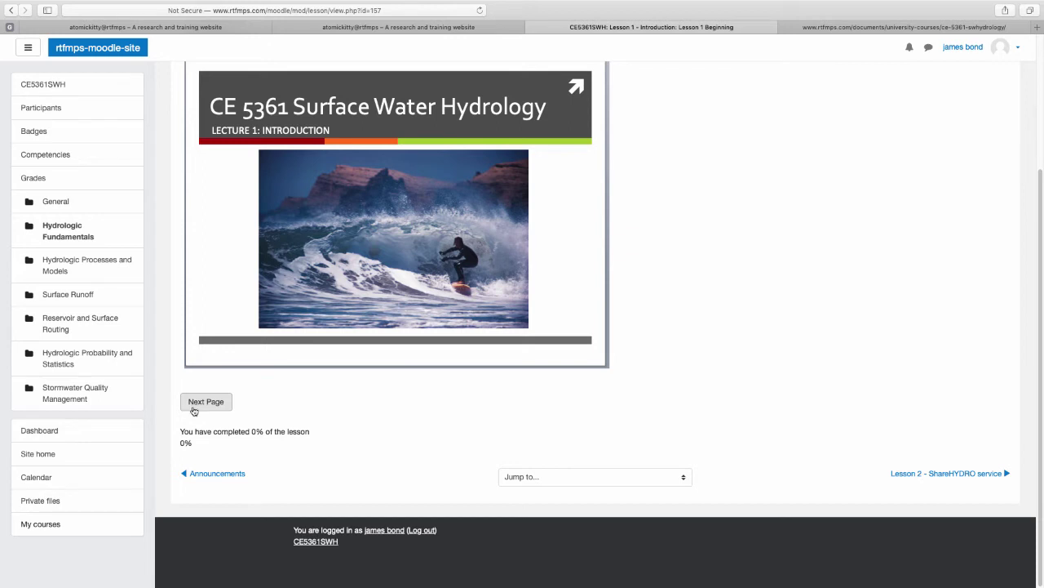
{"action": "left_click", "coordinate": [196, 407]}
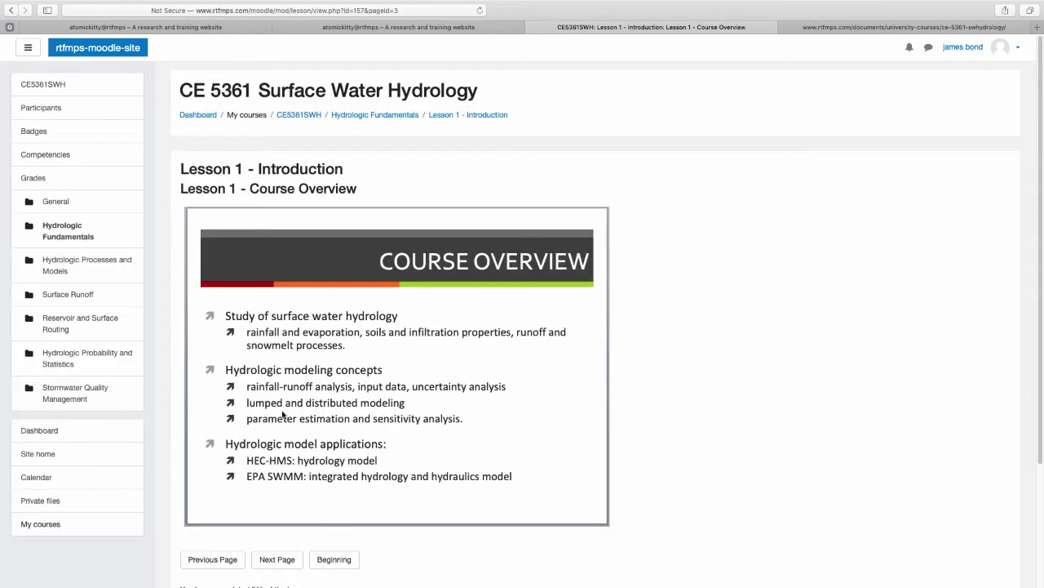
Go from the Course Overview slide to the Hydrology Definition page.
{"action": "scroll", "coordinate": [612, 406], "scroll_direction": "down", "scroll_amount": 1}
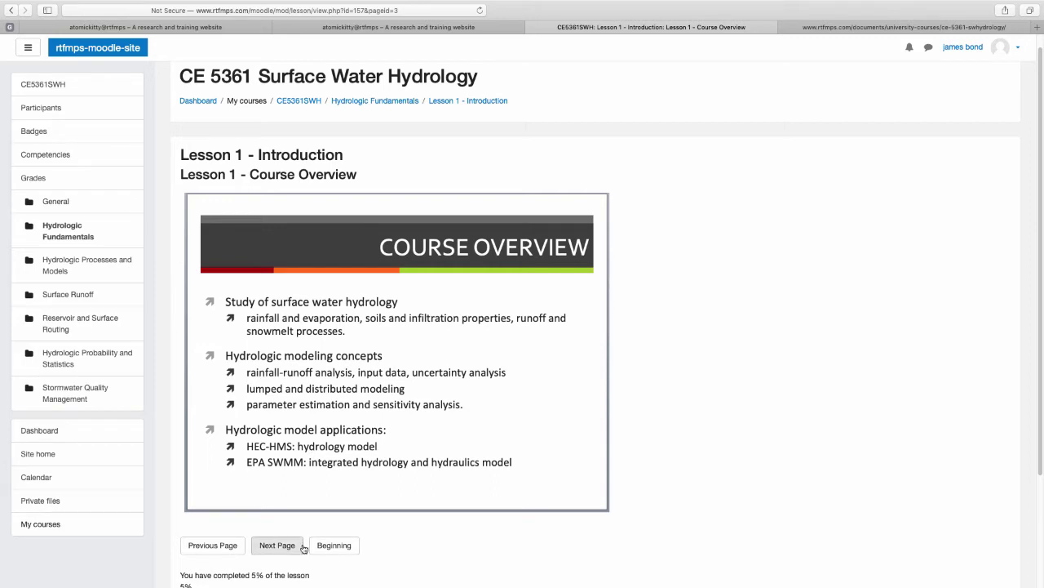
{"action": "left_click", "coordinate": [278, 550]}
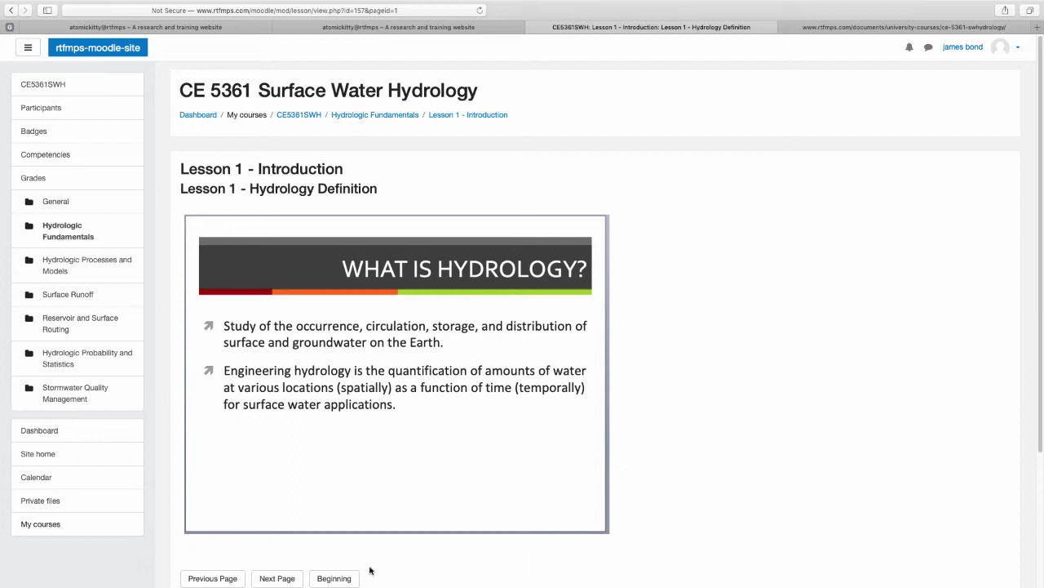
Move forward to the Watershed Definition page of Lesson 1.
{"action": "left_click", "coordinate": [277, 579]}
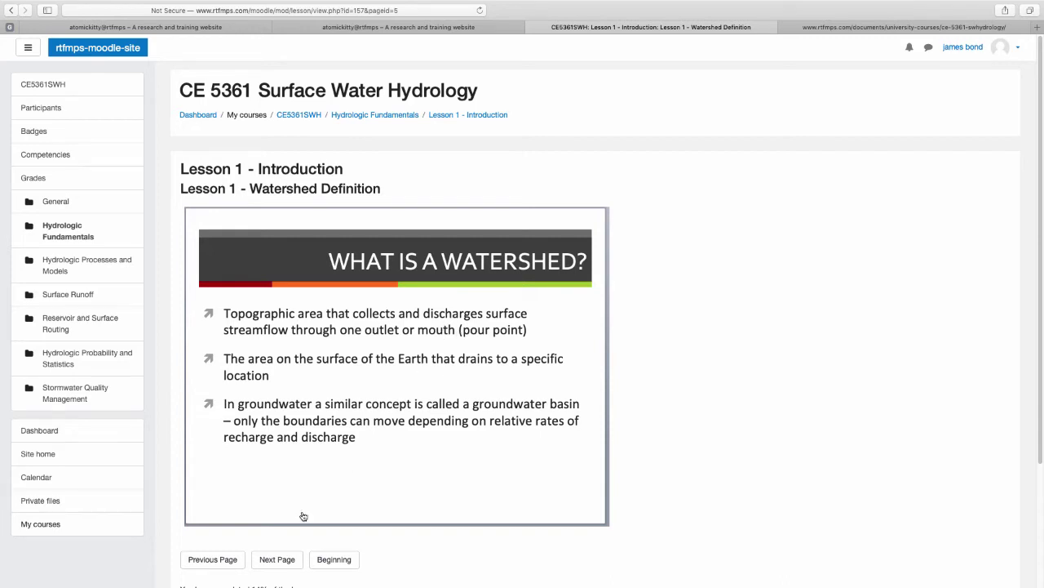
Page through Define Hydrologic System on to the Hydrologic Cycle page.
{"action": "left_click", "coordinate": [277, 562]}
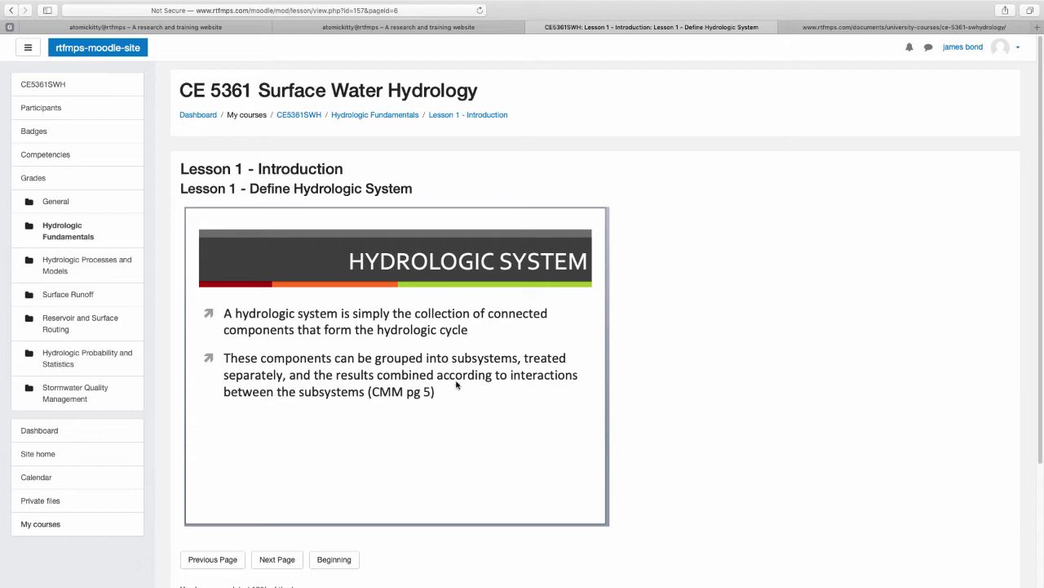
{"action": "left_click", "coordinate": [273, 562]}
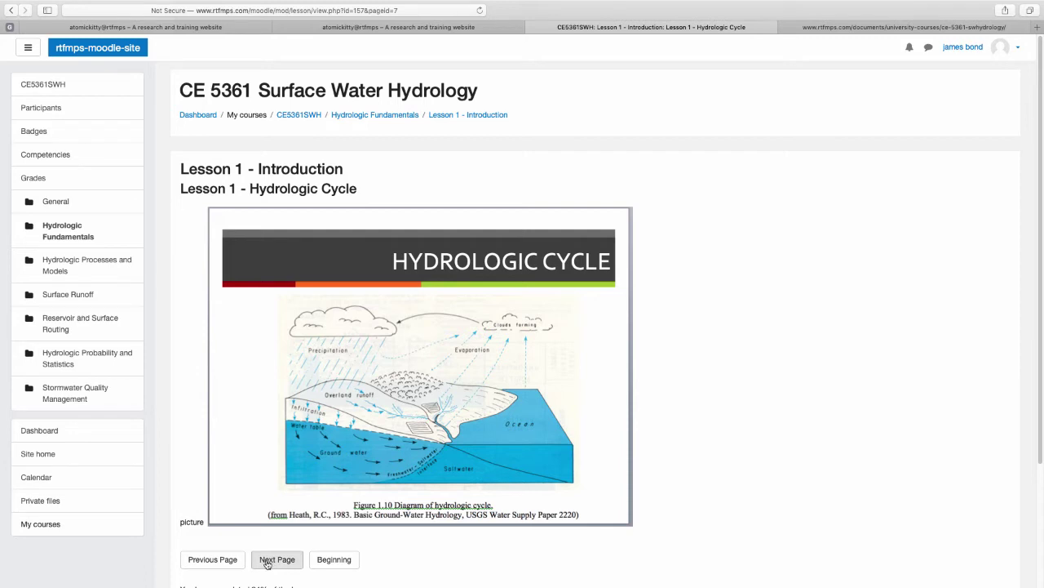
Move forward to the Surface Water Component page of Lesson 1.
{"action": "left_click", "coordinate": [267, 560]}
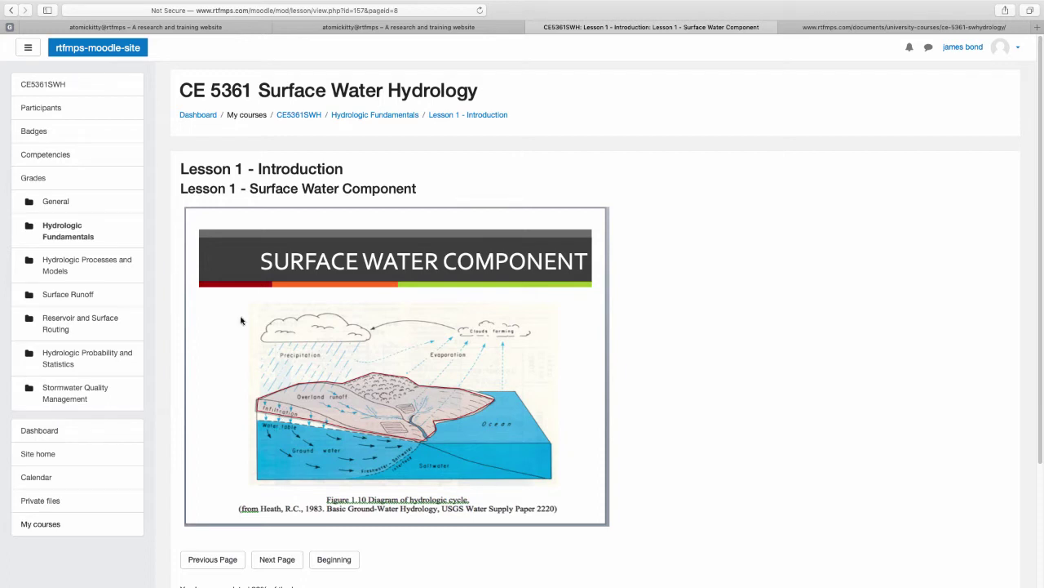
Page through Subsurface Component on to the System Diagram page.
{"action": "left_click", "coordinate": [265, 559]}
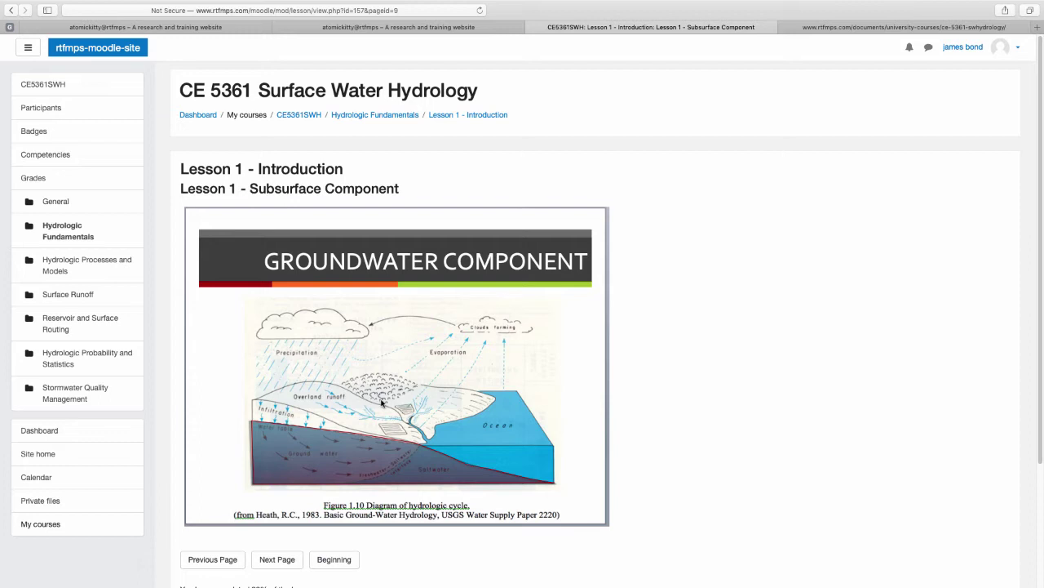
{"action": "left_click", "coordinate": [273, 563]}
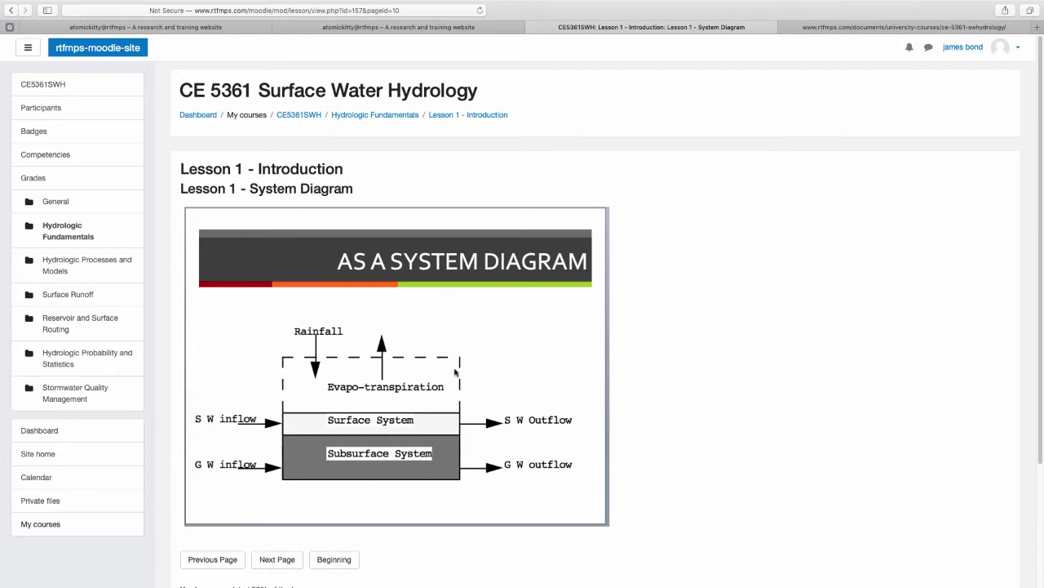
Page past System Diagram and Water Budget to the Water Budget Equation page.
{"action": "left_click", "coordinate": [266, 559]}
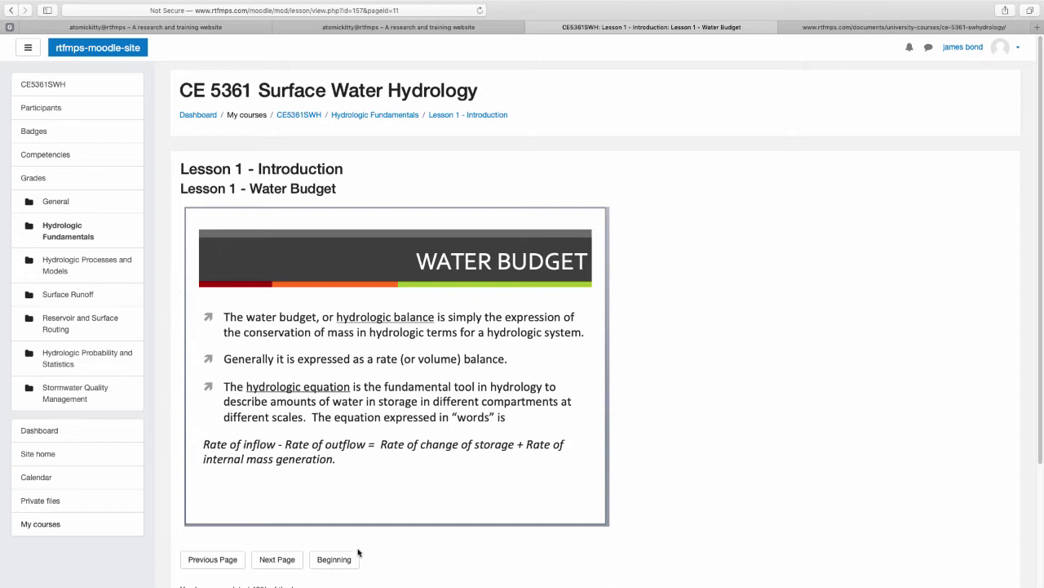
{"action": "left_click", "coordinate": [274, 563]}
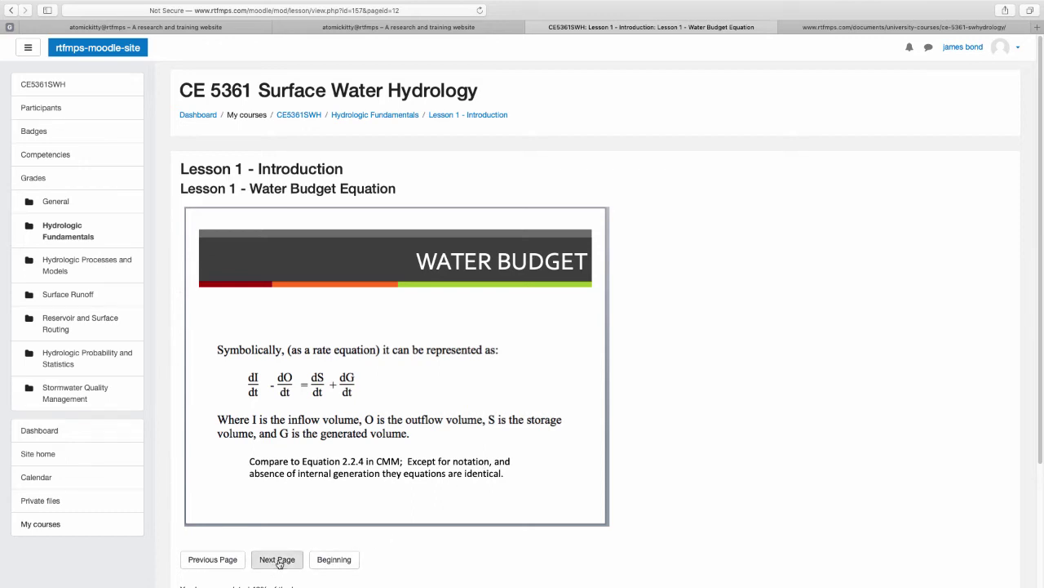
Move forward to the Surface Water Diagram page of Lesson 1.
{"action": "left_click", "coordinate": [279, 561]}
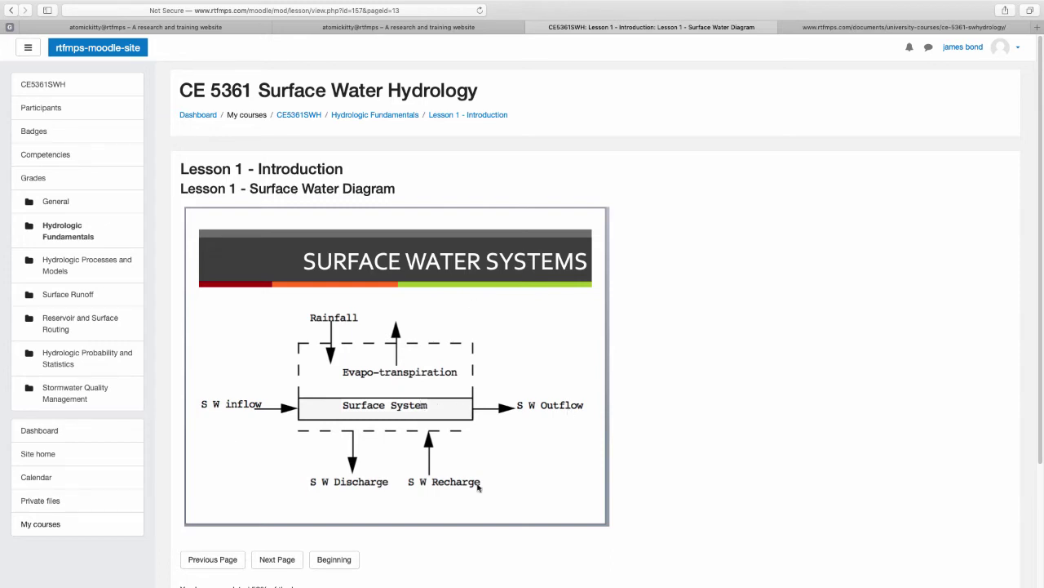
Open the Surface Water Budget page and check the lesson is 56% complete.
{"action": "left_click", "coordinate": [285, 559]}
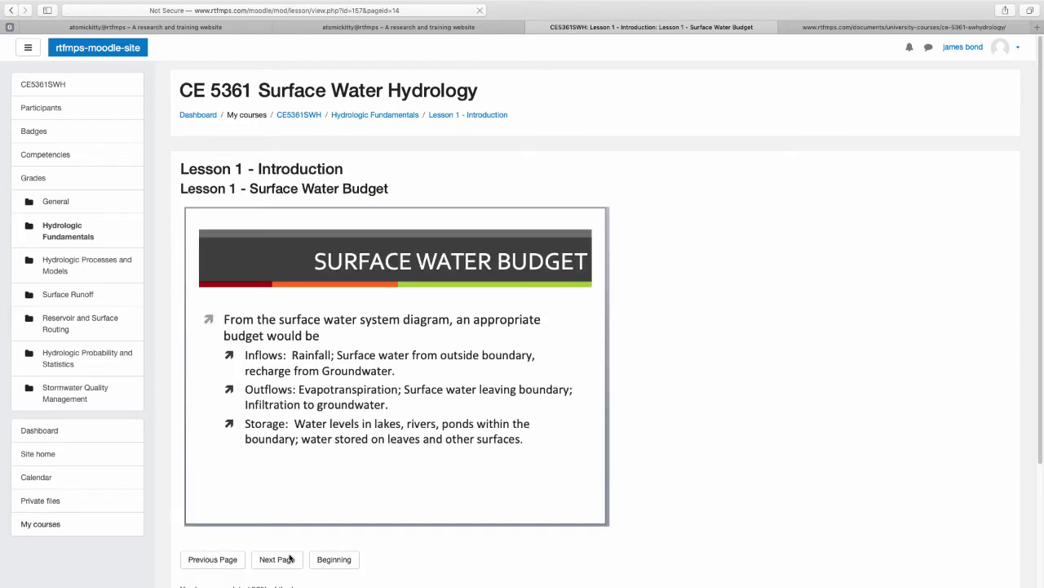
{"action": "scroll", "coordinate": [610, 435], "scroll_direction": "down", "scroll_amount": 3}
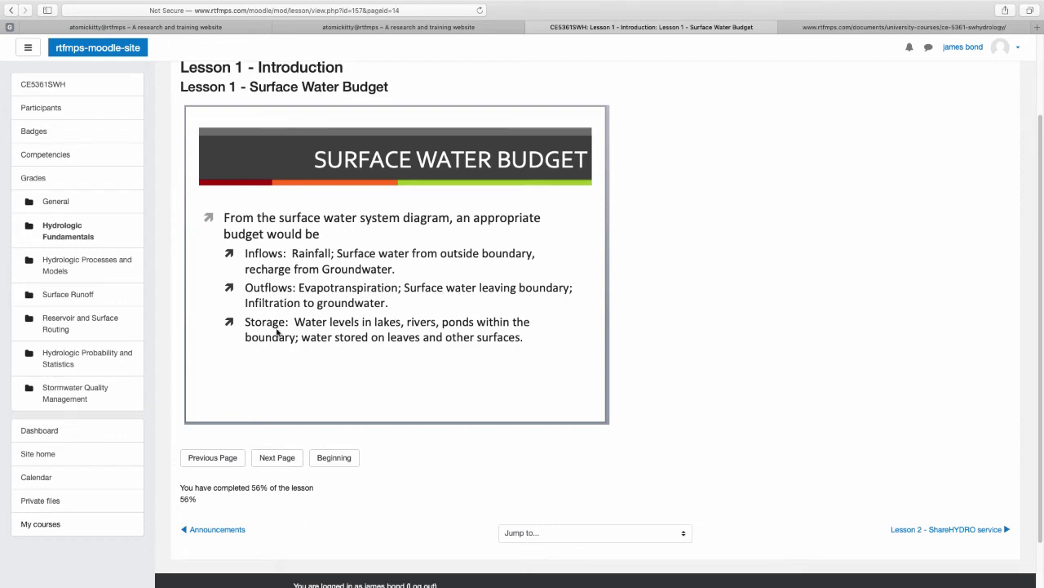
Page forward past the groundwater system diagram and Groundwater Budget pages to the Integrated System page.
{"action": "left_click", "coordinate": [284, 464]}
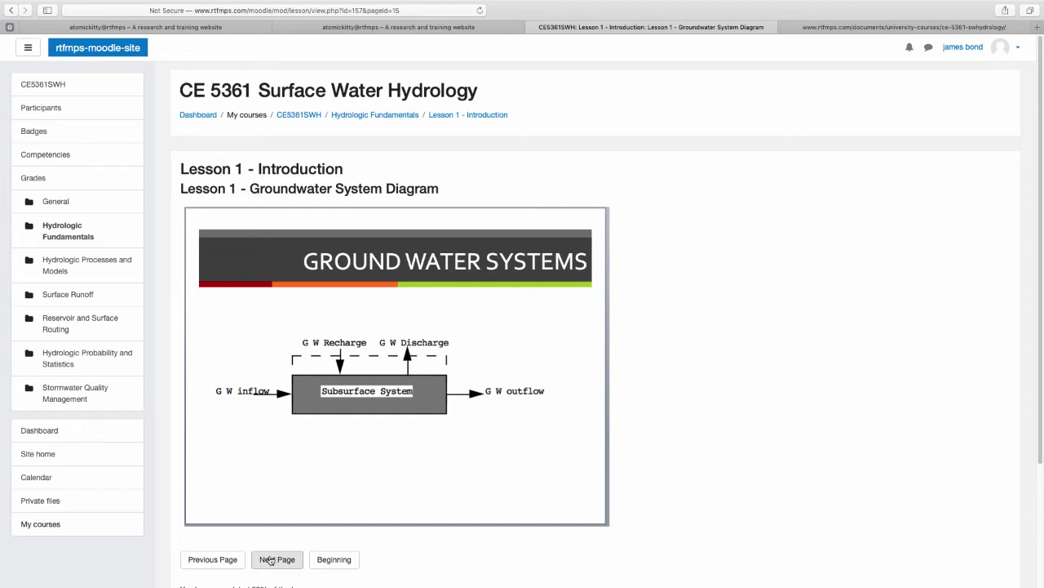
{"action": "left_click", "coordinate": [270, 559]}
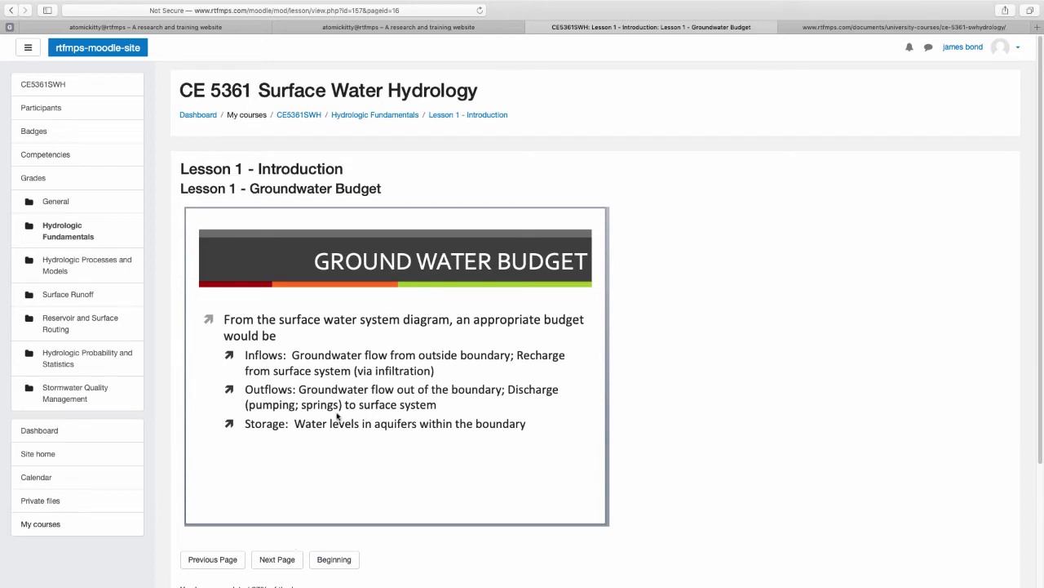
{"action": "left_click", "coordinate": [272, 558]}
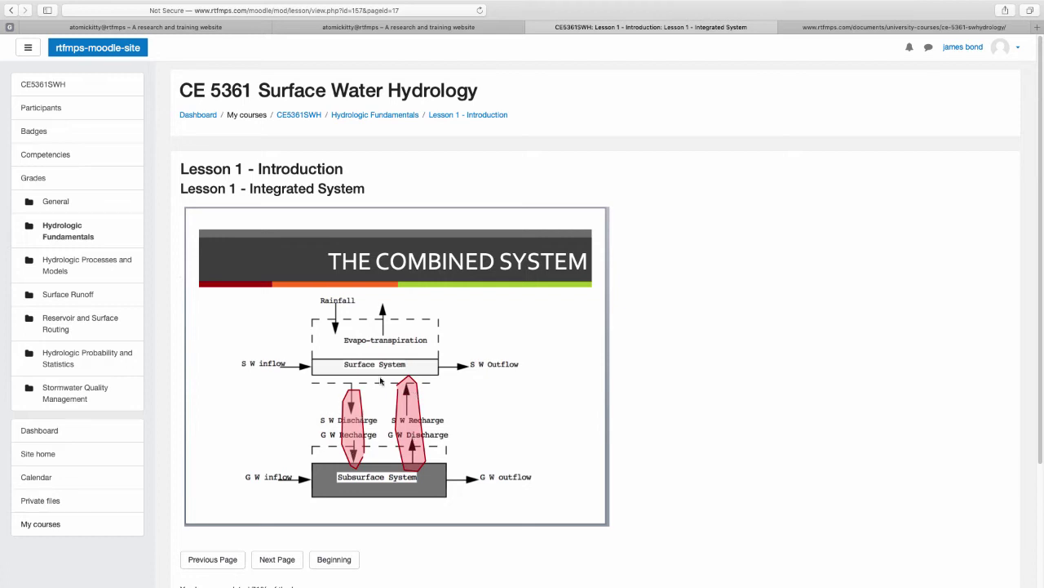
Advance to the figure question and select 'Conceptual model of a surface water system'.
{"action": "left_click", "coordinate": [272, 565]}
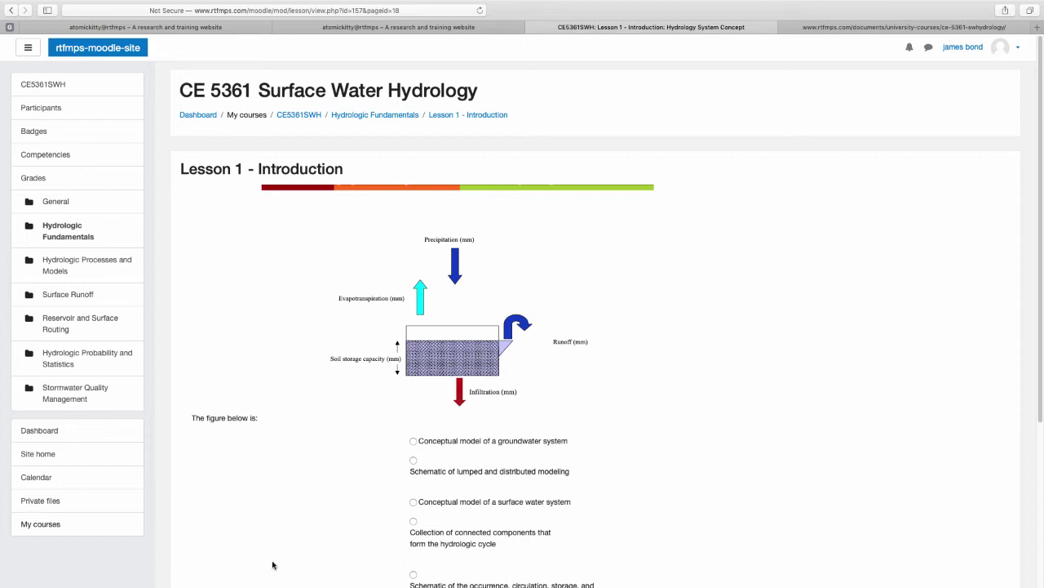
{"action": "scroll", "coordinate": [688, 457], "scroll_direction": "down", "scroll_amount": 3}
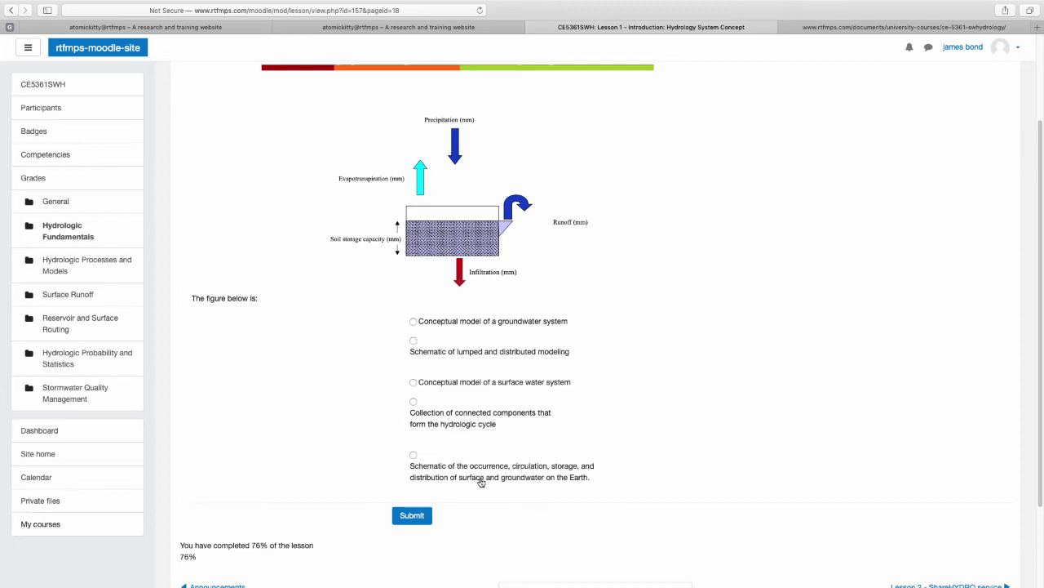
{"action": "left_click", "coordinate": [414, 383]}
Submit the surface-water answer and continue to the drainage-divide figure question.
{"action": "left_click", "coordinate": [418, 516]}
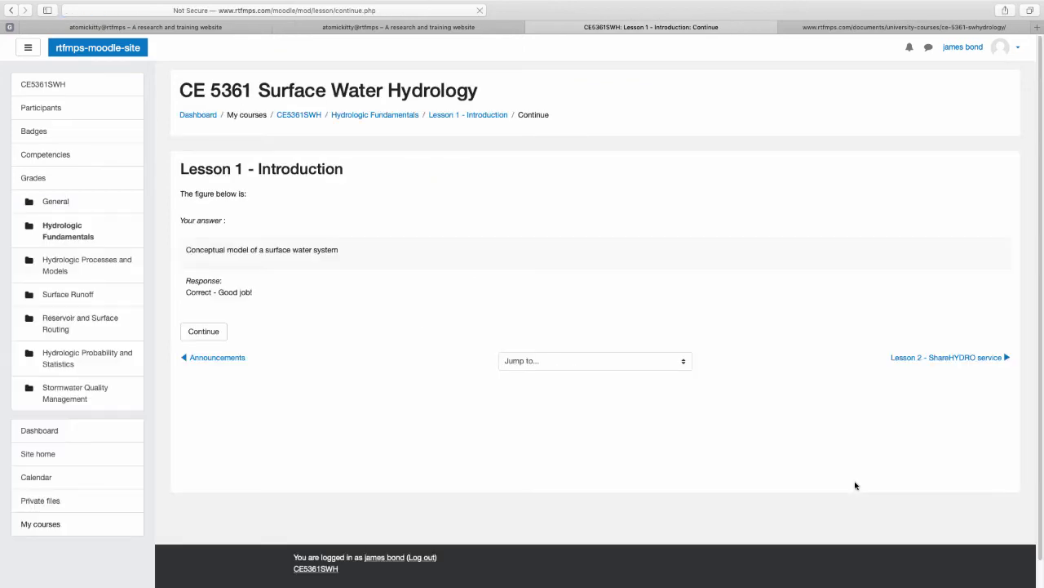
{"action": "scroll", "coordinate": [307, 440], "scroll_direction": "down", "scroll_amount": 1}
{"action": "left_click", "coordinate": [204, 537]}
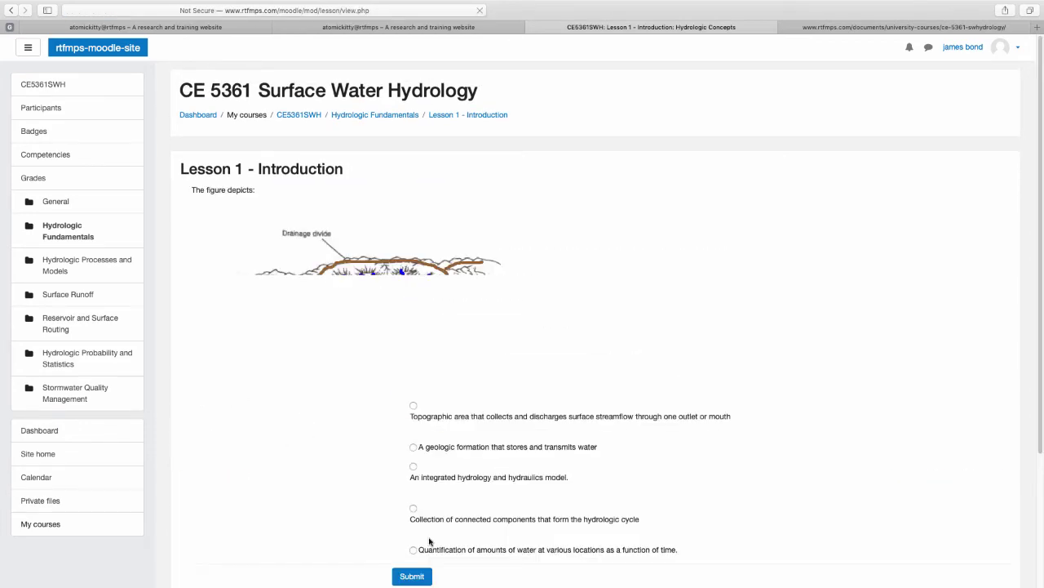
Select 'An integrated hydrology and hydraulics model' for the drainage-divide figure.
{"action": "scroll", "coordinate": [673, 447], "scroll_direction": "down", "scroll_amount": 1}
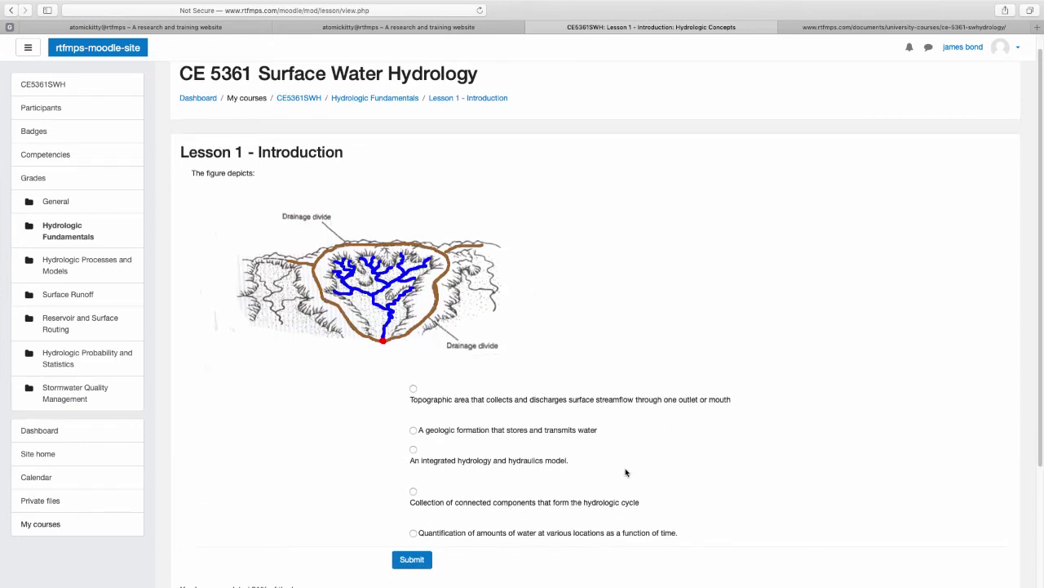
{"action": "left_click", "coordinate": [413, 448]}
{"action": "scroll", "coordinate": [736, 514], "scroll_direction": "down", "scroll_amount": 1}
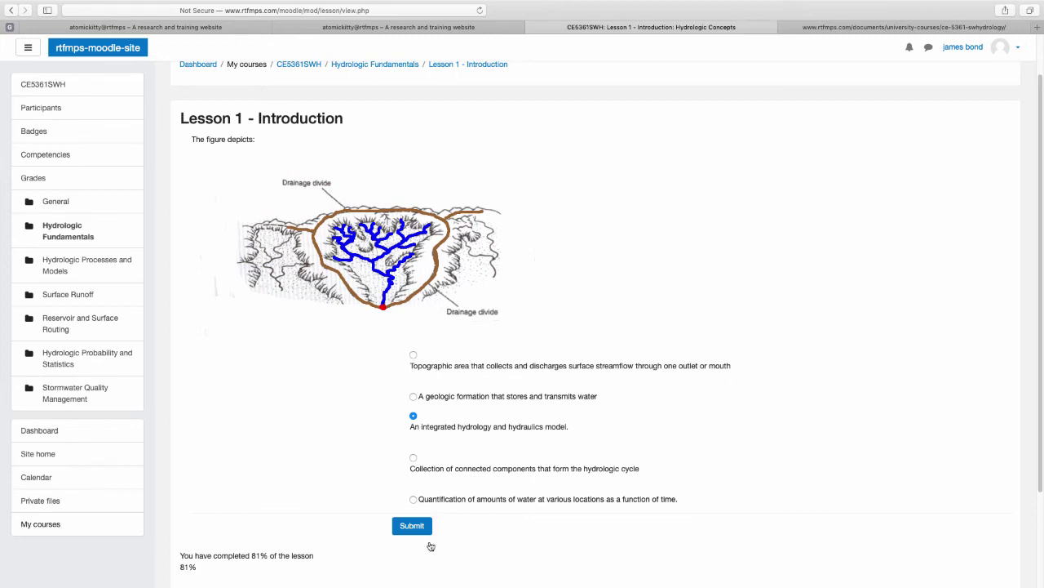
Submit the drainage-divide answer and scroll to the incorrect feedback showing 9 attempts remaining.
{"action": "left_click", "coordinate": [402, 527]}
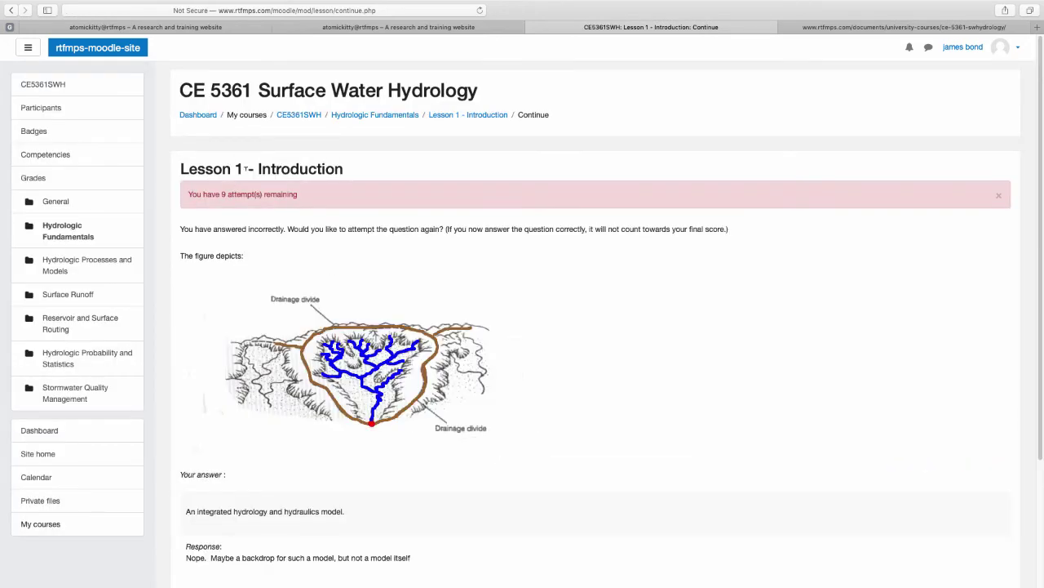
{"action": "scroll", "coordinate": [302, 275], "scroll_direction": "down", "scroll_amount": 3}
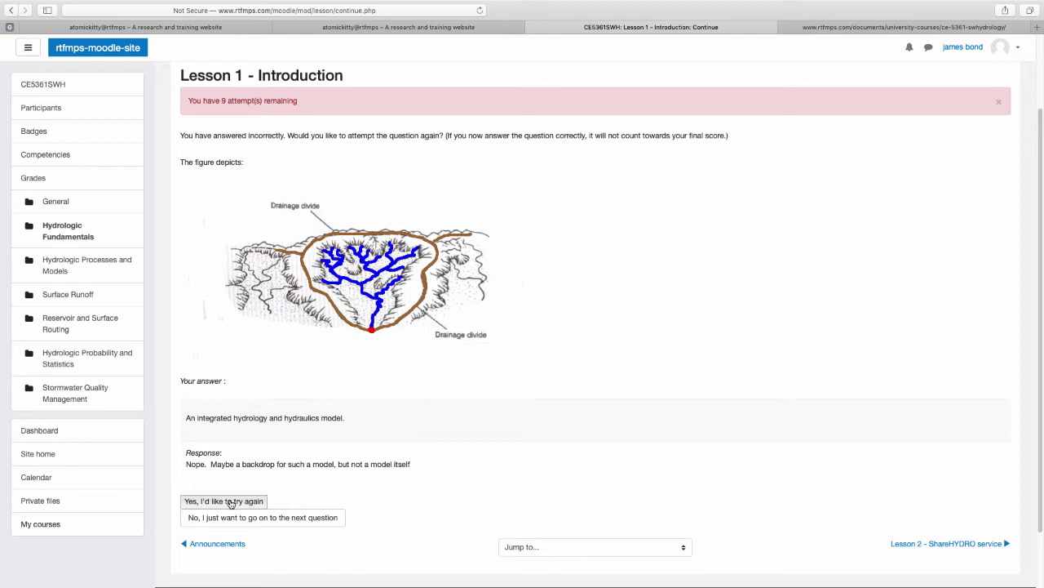
Retry the drainage-divide question with the topographic area answer, submit it, and continue.
{"action": "left_click", "coordinate": [230, 502]}
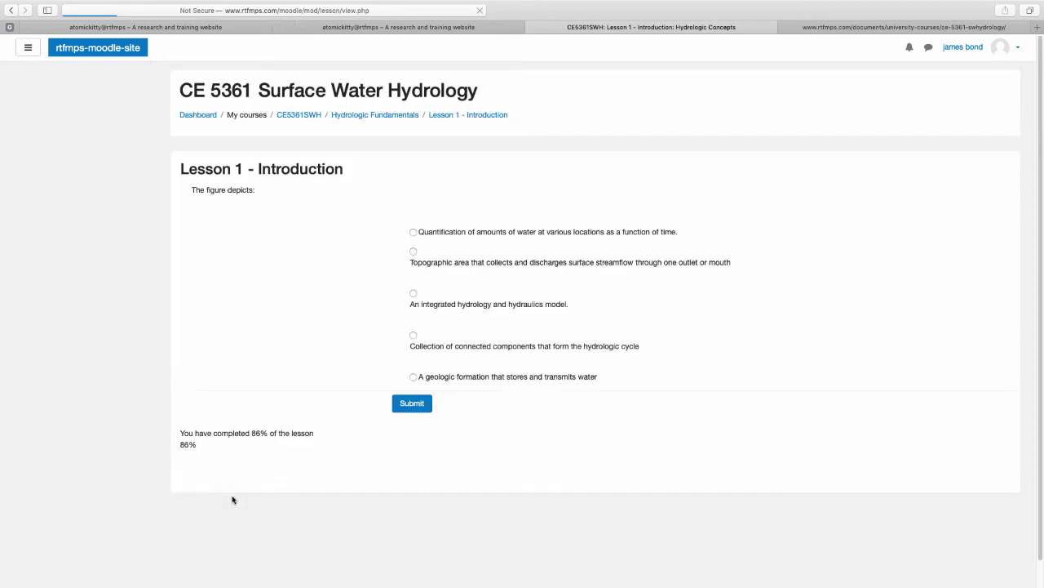
{"action": "left_click", "coordinate": [413, 252]}
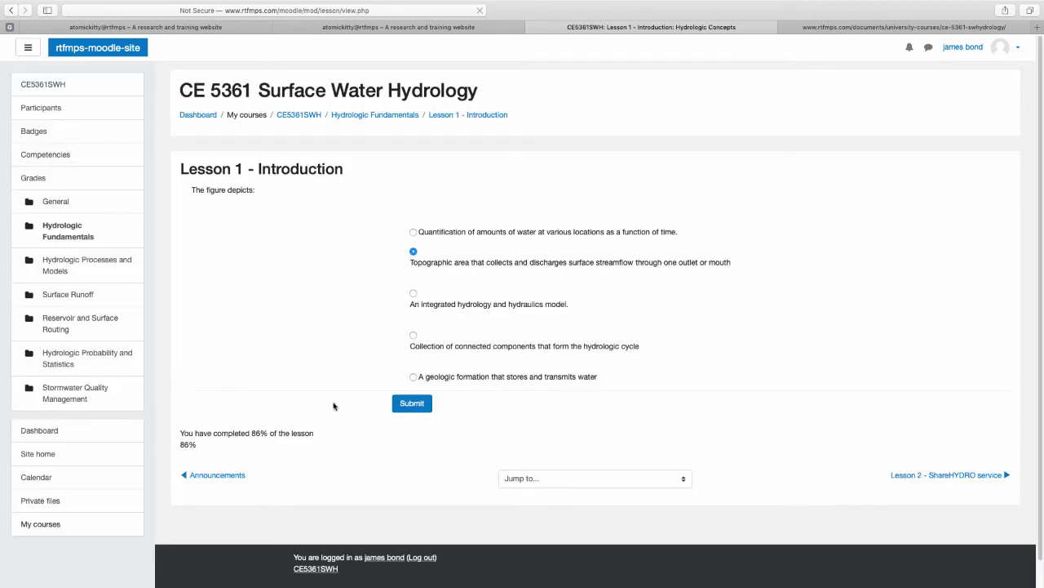
{"action": "scroll", "coordinate": [378, 509], "scroll_direction": "down", "scroll_amount": 5}
{"action": "left_click", "coordinate": [408, 406]}
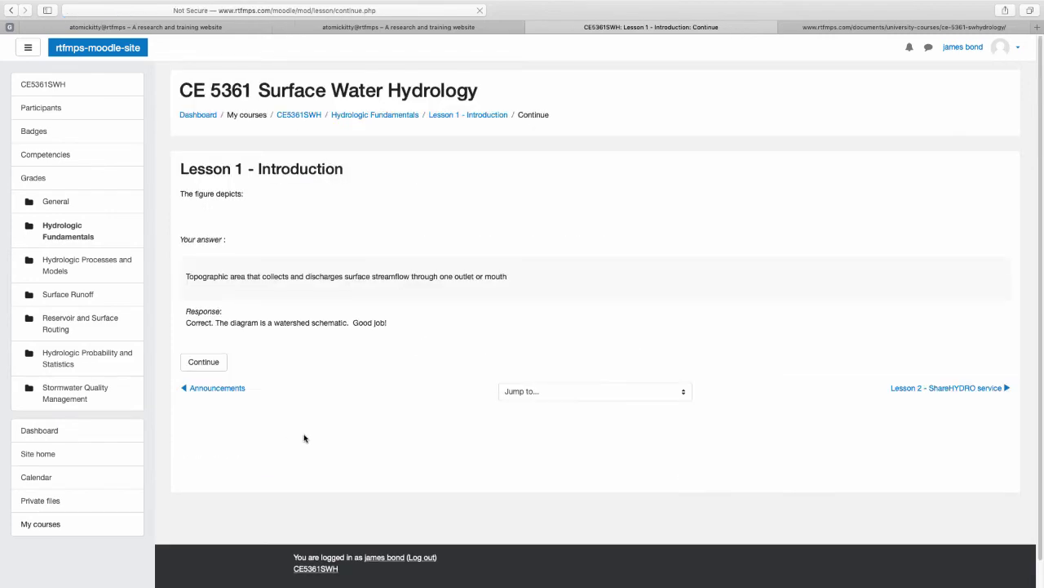
{"action": "scroll", "coordinate": [305, 439], "scroll_direction": "down", "scroll_amount": 2}
{"action": "left_click", "coordinate": [204, 445]}
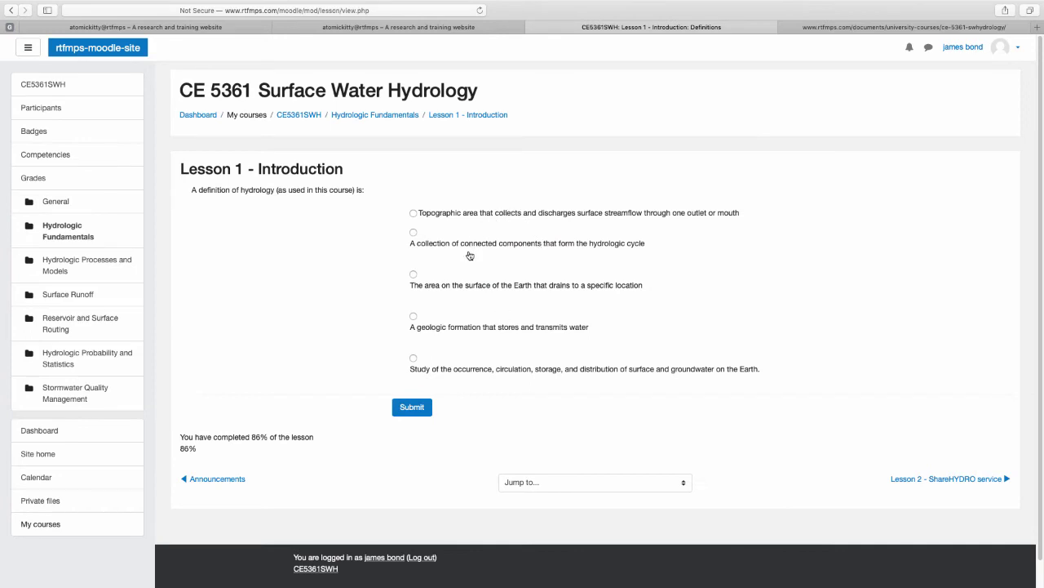
Answer the hydrology definition with the study of water occurrence option, submit, and continue.
{"action": "left_click", "coordinate": [413, 358]}
{"action": "left_click", "coordinate": [411, 407]}
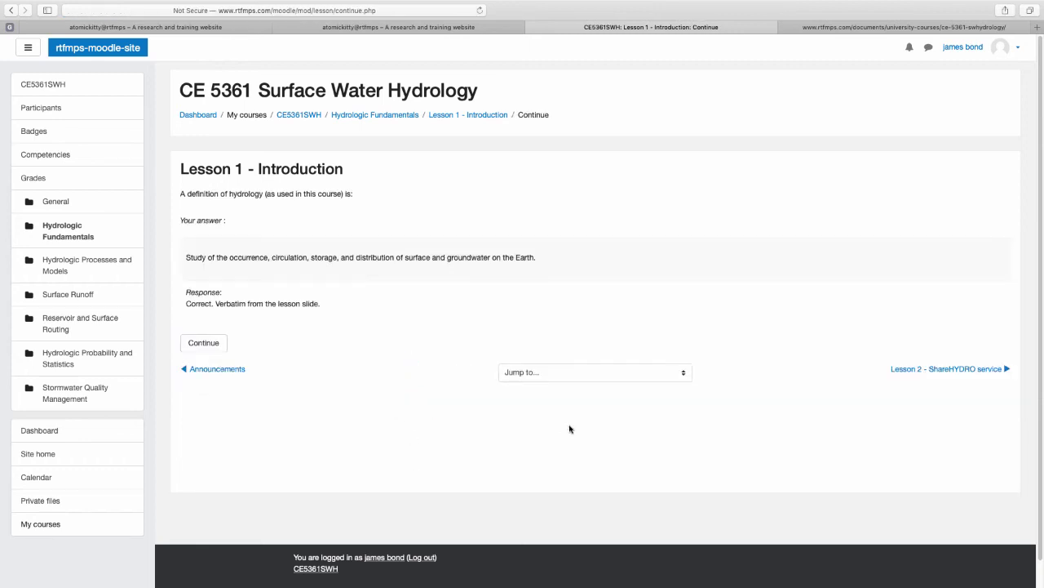
{"action": "left_click", "coordinate": [198, 338]}
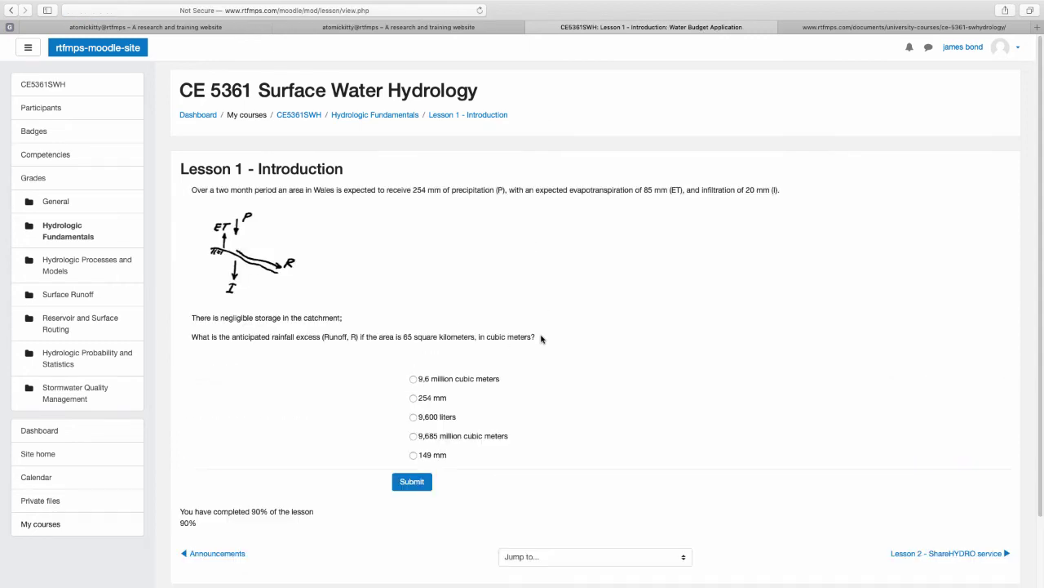
Scroll through the Wales runoff question's five choices, from 9.6 million cubic meters to 149 mm.
{"action": "scroll", "coordinate": [541, 339], "scroll_direction": "down", "scroll_amount": 1}
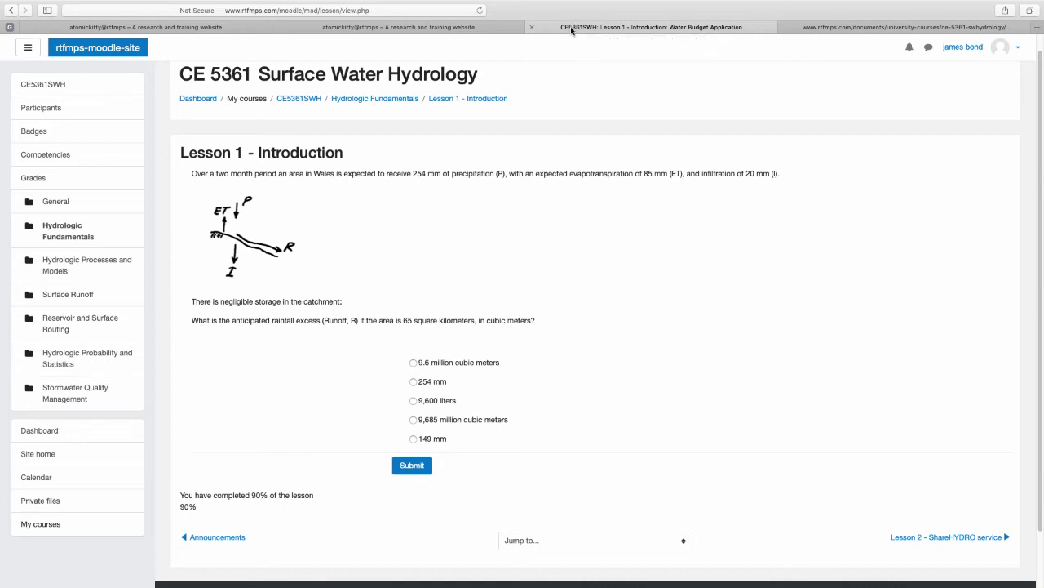
On the rtfmps site, go to ShareHYDRO and open the ShareHydro1 remote desktop portal.
{"action": "left_click", "coordinate": [841, 31]}
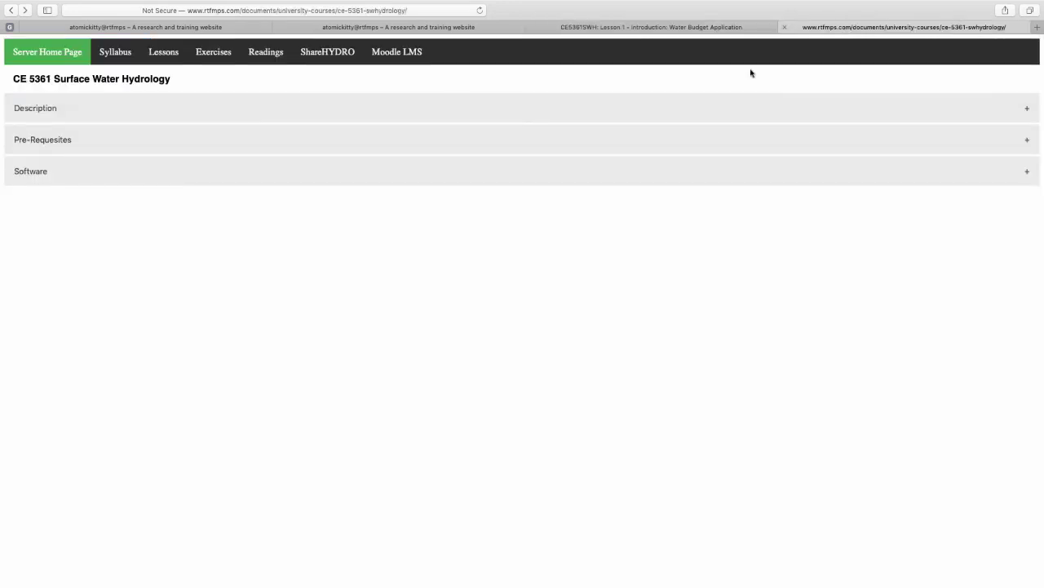
{"action": "left_click", "coordinate": [331, 58]}
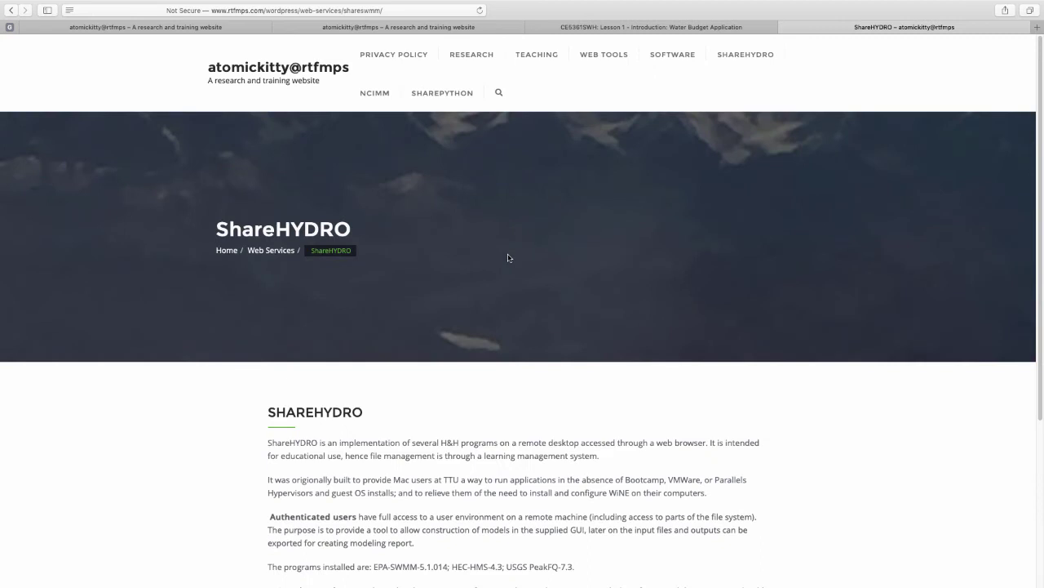
{"action": "scroll", "coordinate": [515, 256], "scroll_direction": "down", "scroll_amount": 5}
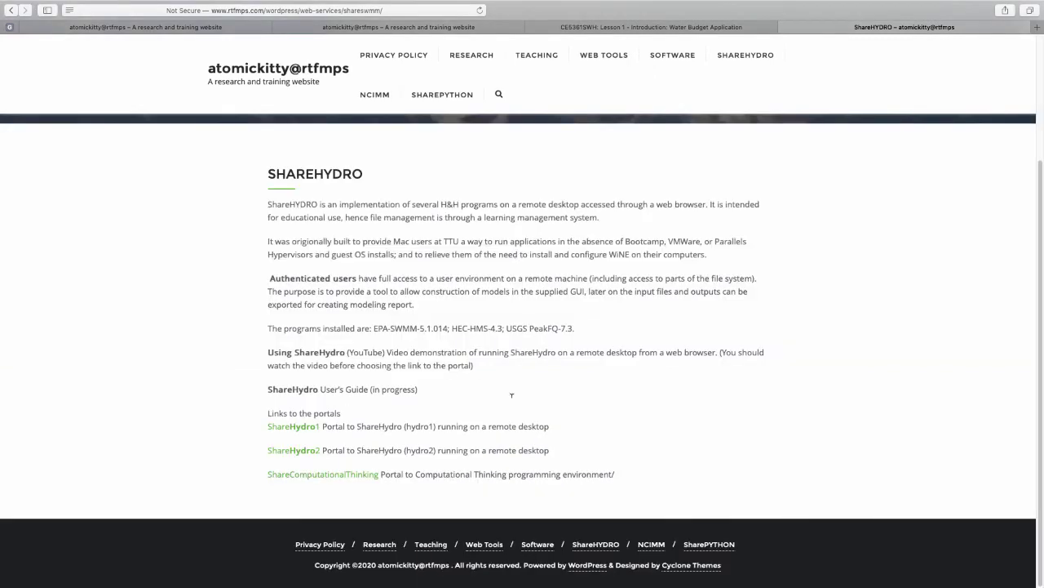
{"action": "left_click", "coordinate": [283, 426]}
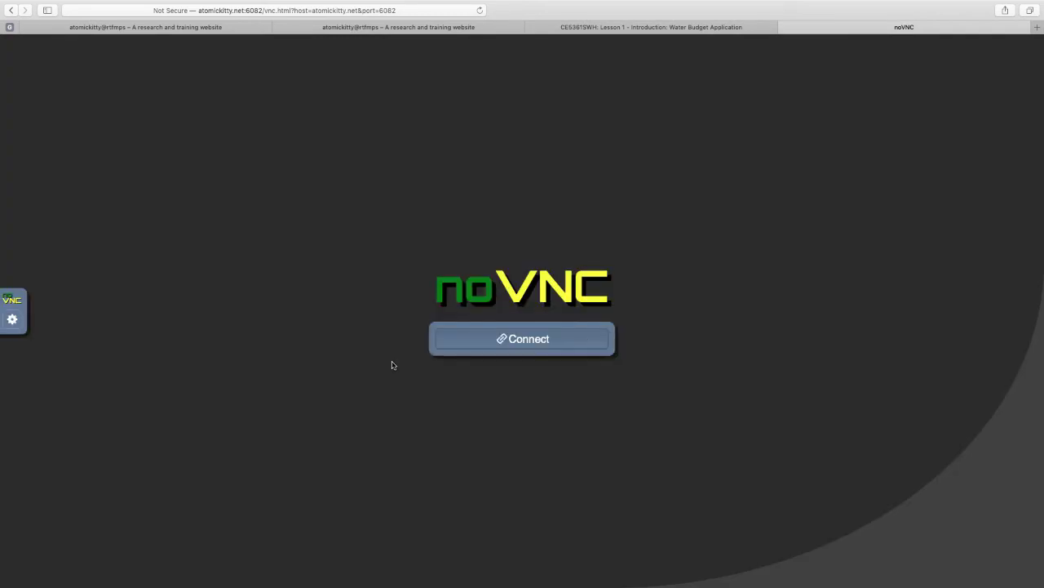
Connect the noVNC session to the Shared HHydro1H Environment CentOS desktop.
{"action": "left_click", "coordinate": [520, 339]}
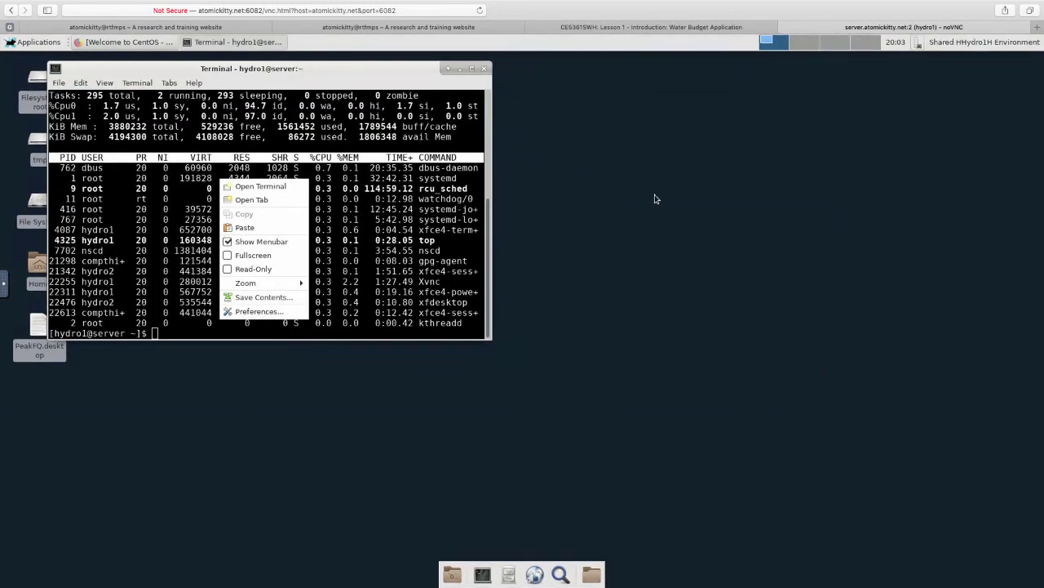
Dismiss the terminal's context menu and close the terminal window running top.
{"action": "left_click", "coordinate": [483, 70]}
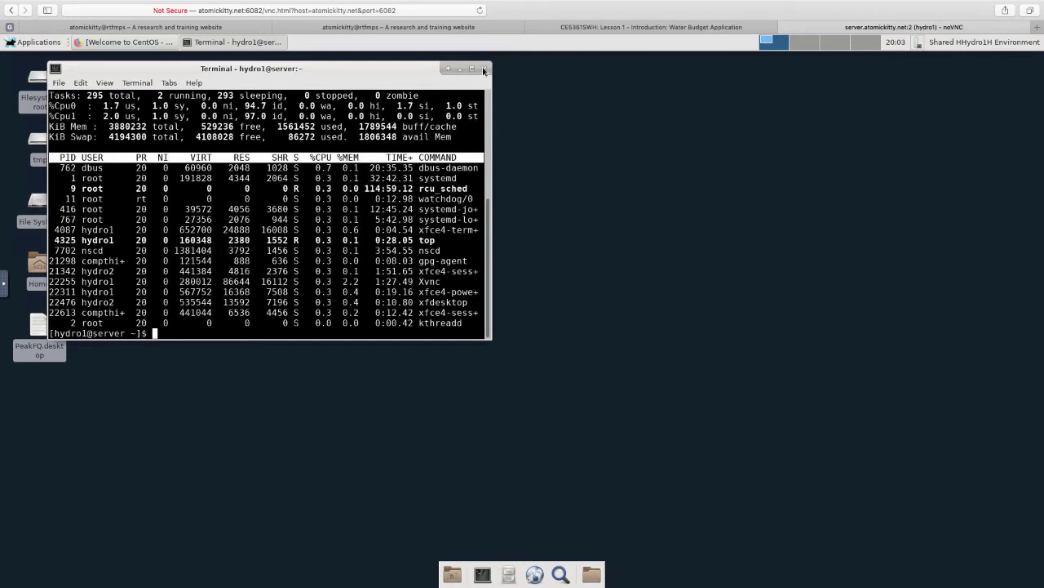
{"action": "left_click", "coordinate": [483, 71]}
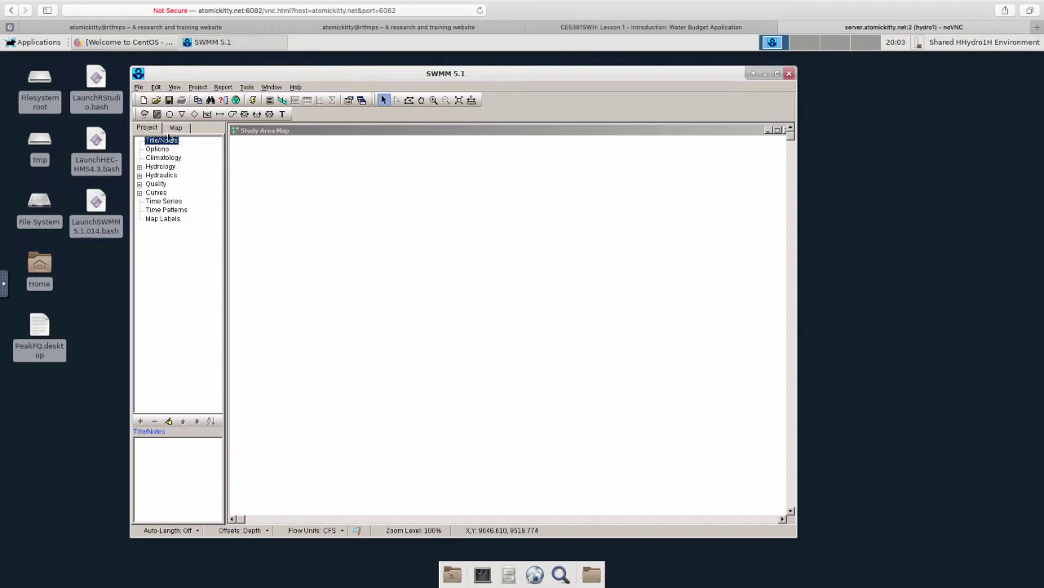
Close the EPA SWMM 5.1 window with its empty project.
{"action": "left_click", "coordinate": [789, 74]}
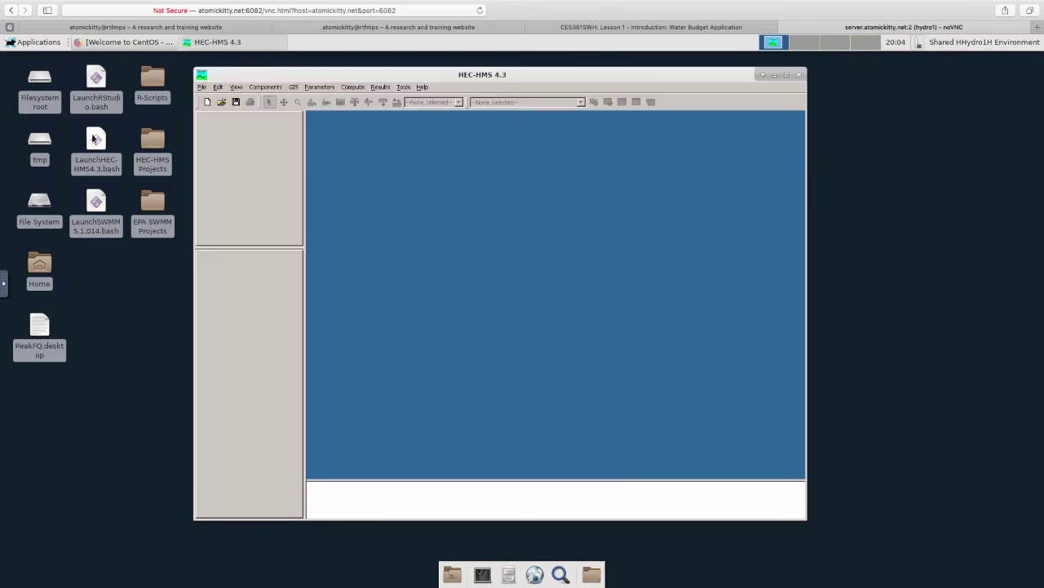
Close the HEC-HMS 4.3 window to get back to the remote desktop.
{"action": "left_click", "coordinate": [799, 76]}
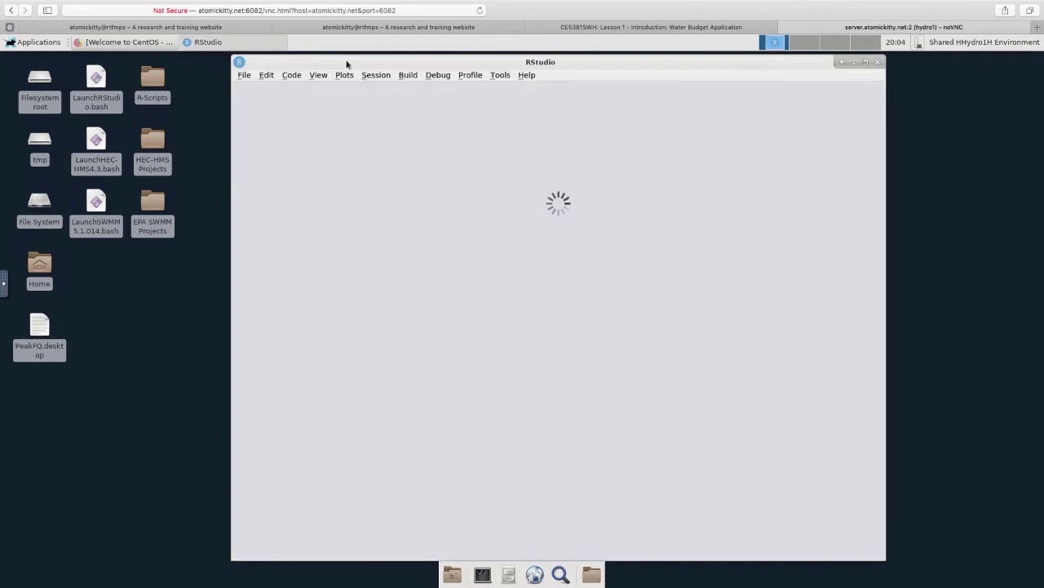
Reposition the RStudio window, then take Safari out of full screen and move it up-left.
{"action": "left_click_drag", "start_coordinate": [346, 64], "coordinate": [123, 68]}
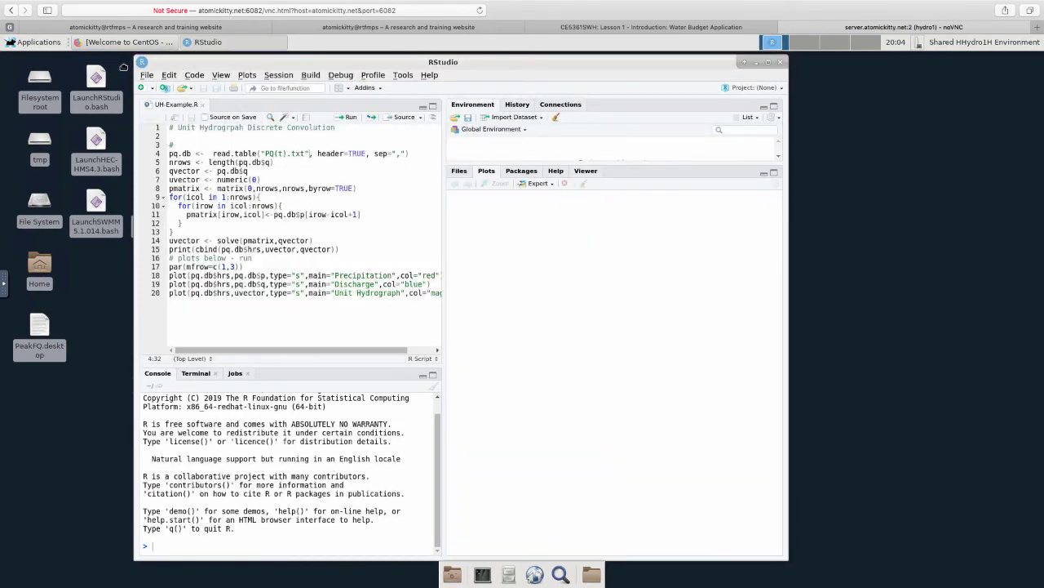
{"action": "left_click_drag", "start_coordinate": [315, 124], "coordinate": [130, 123]}
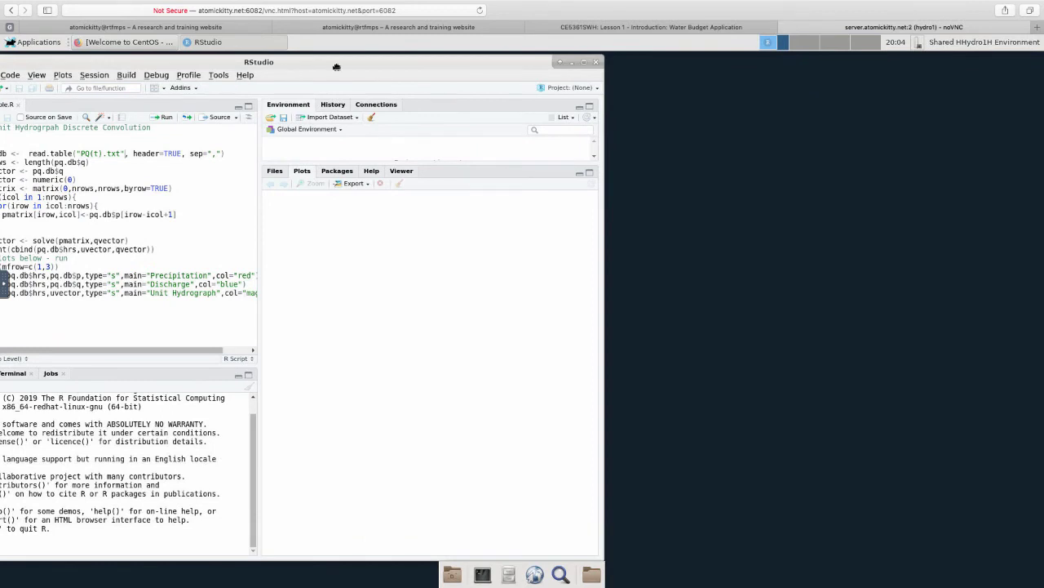
{"action": "left_click_drag", "start_coordinate": [336, 66], "coordinate": [393, 67]}
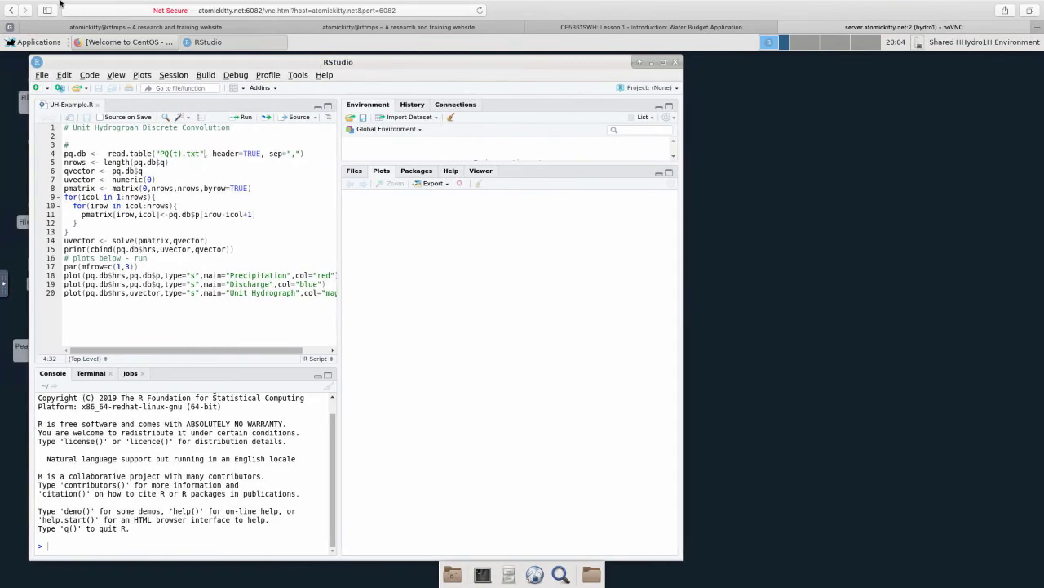
{"action": "left_click", "coordinate": [33, 27]}
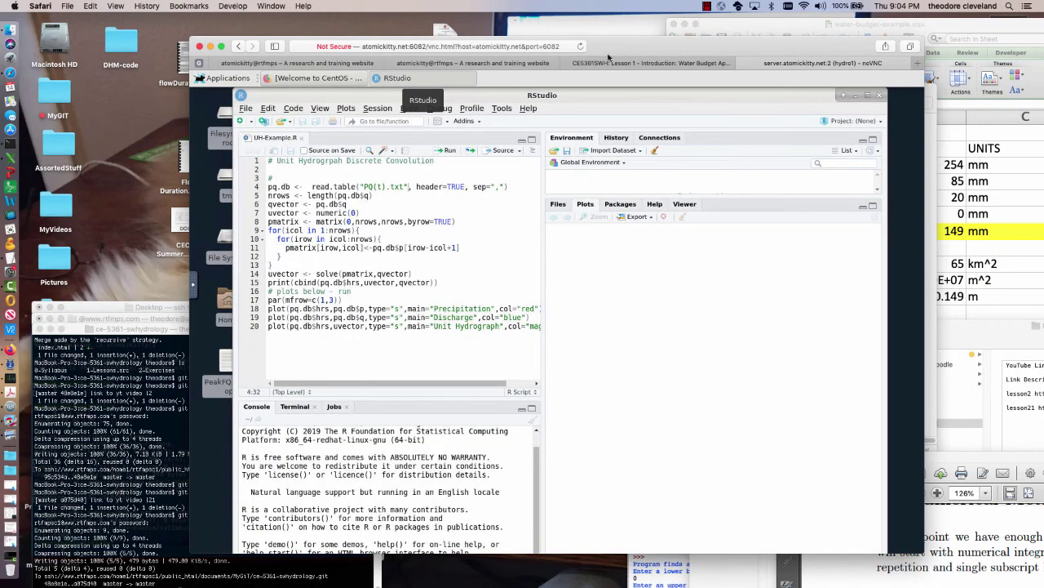
{"action": "left_click_drag", "start_coordinate": [631, 42], "coordinate": [503, 29]}
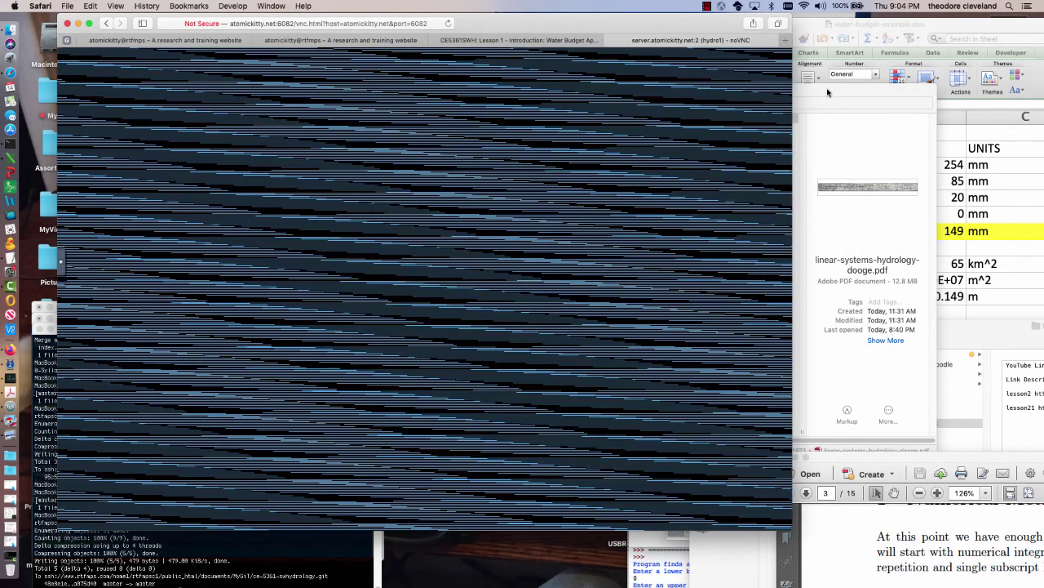
Minimize the two Finder windows covering the screen.
{"action": "left_click", "coordinate": [828, 91]}
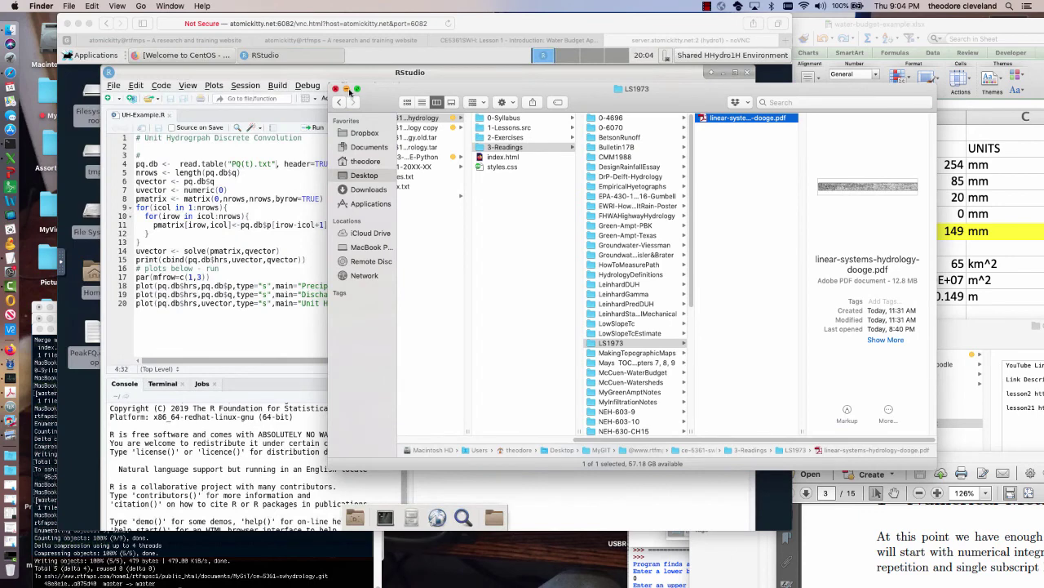
{"action": "left_click", "coordinate": [347, 89]}
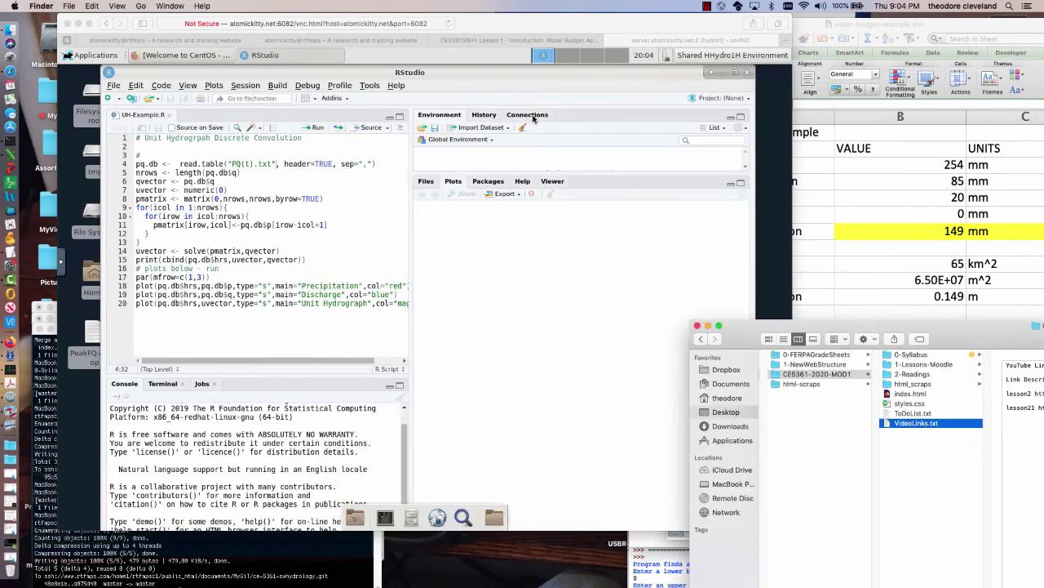
{"action": "left_click", "coordinate": [708, 324]}
Bring up the Water Budget Example sheet, then close RStudio's UH-Example.R script.
{"action": "left_click", "coordinate": [802, 181]}
{"action": "left_click_drag", "start_coordinate": [744, 24], "coordinate": [770, 17]}
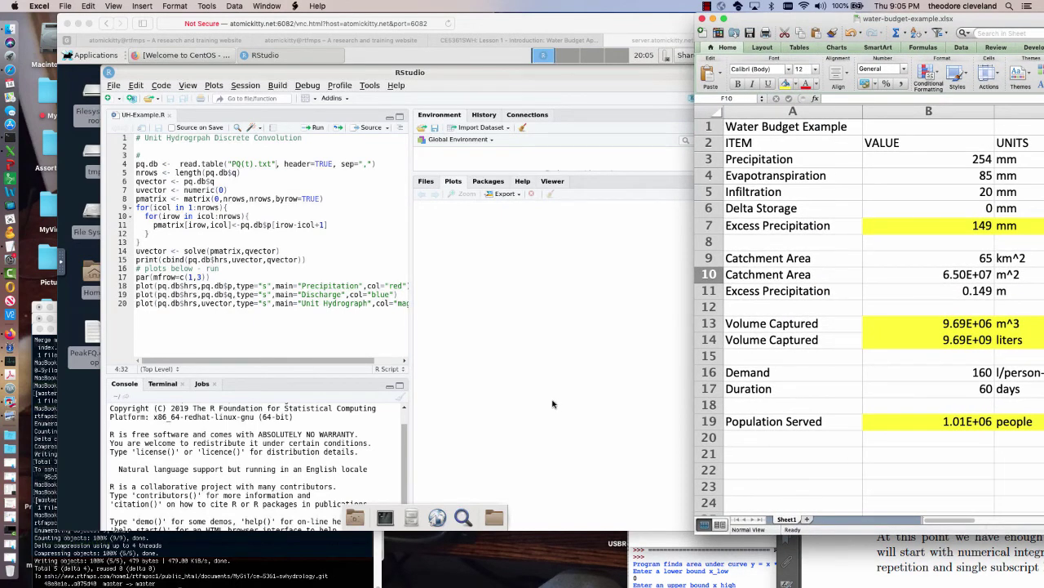
{"action": "left_click", "coordinate": [347, 338]}
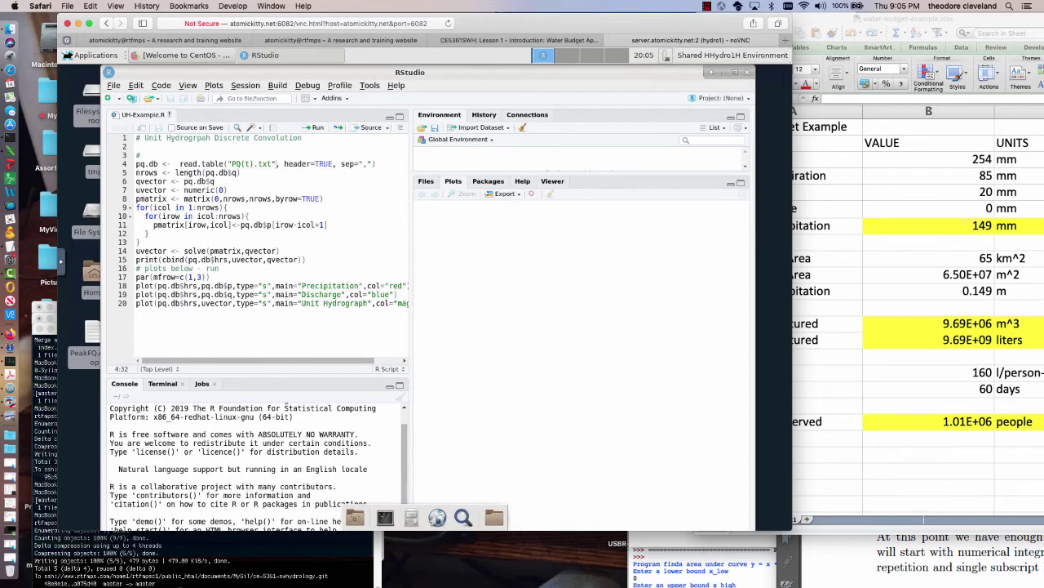
{"action": "left_click", "coordinate": [169, 114]}
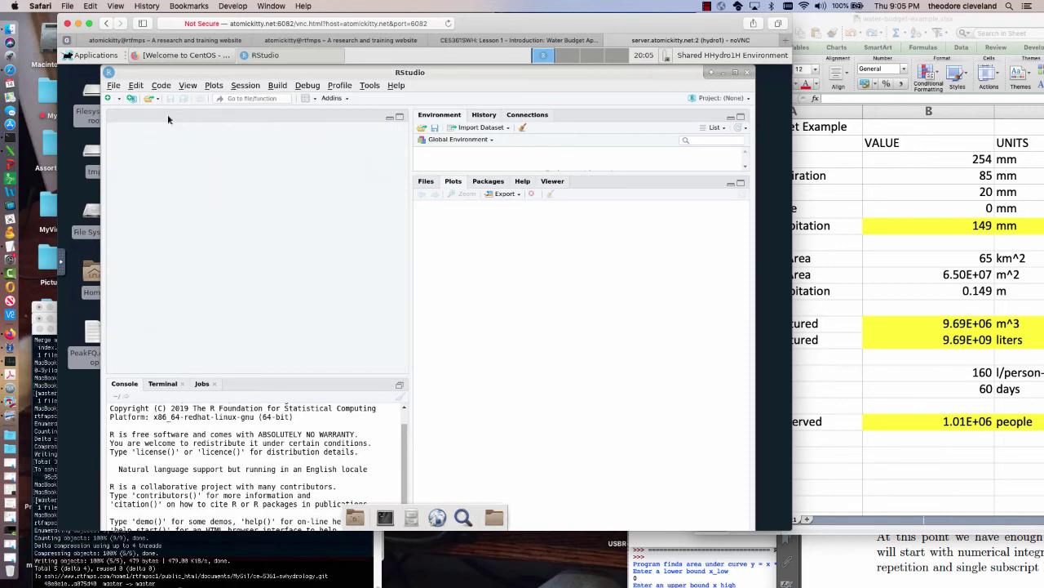
{"action": "key", "text": "alt+shift+m"}
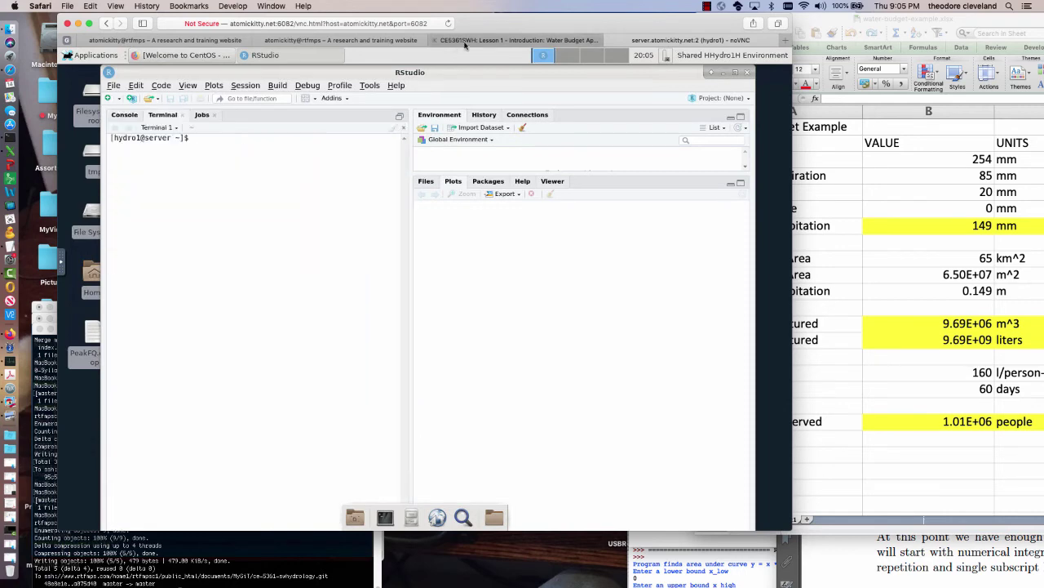
{"action": "left_click", "coordinate": [466, 40]}
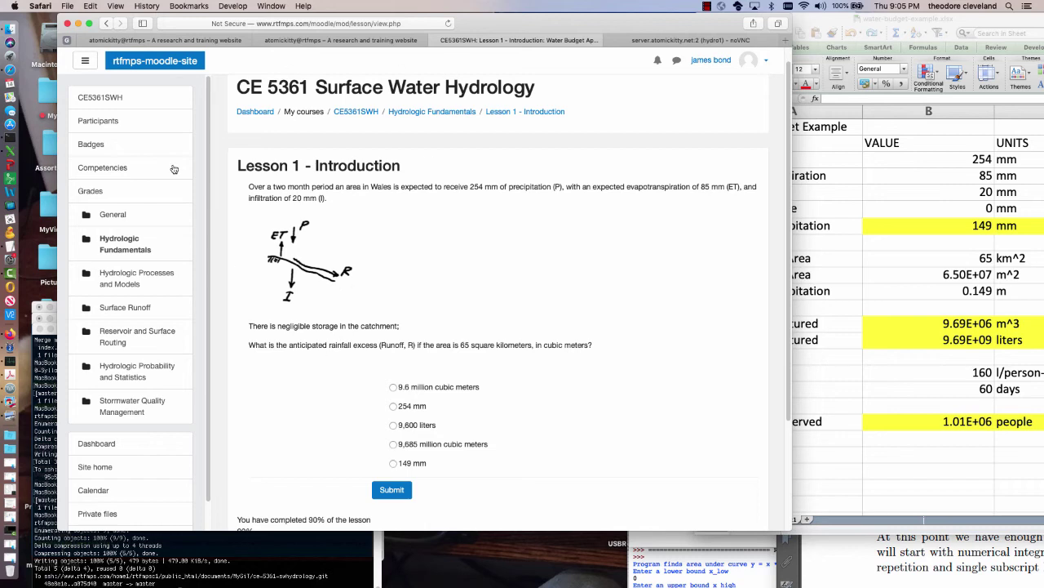
{"action": "left_click", "coordinate": [651, 42]}
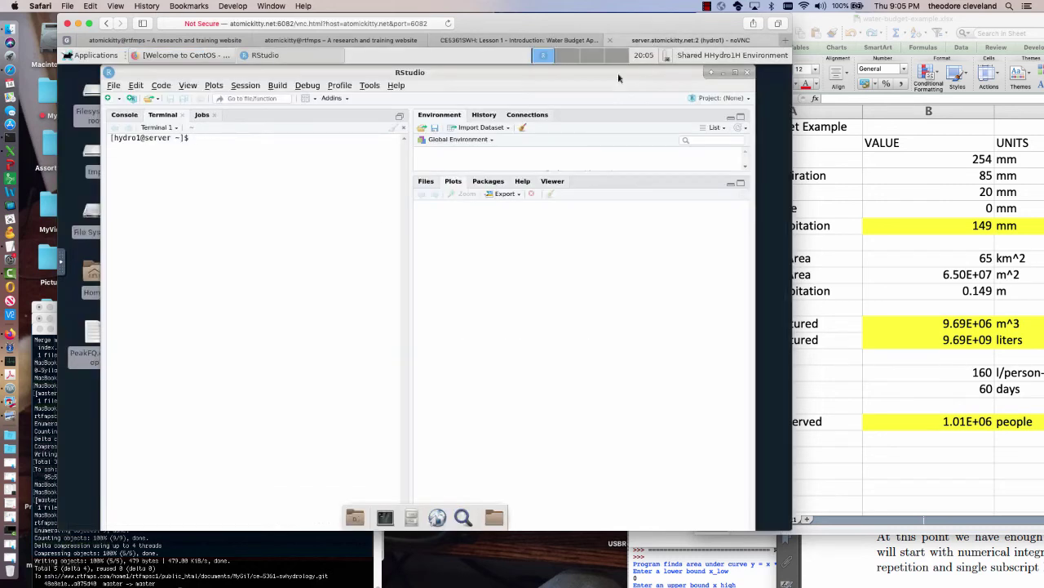
Create a new R script whose first line is the comment '# Water Budget Example'.
{"action": "left_click", "coordinate": [114, 87]}
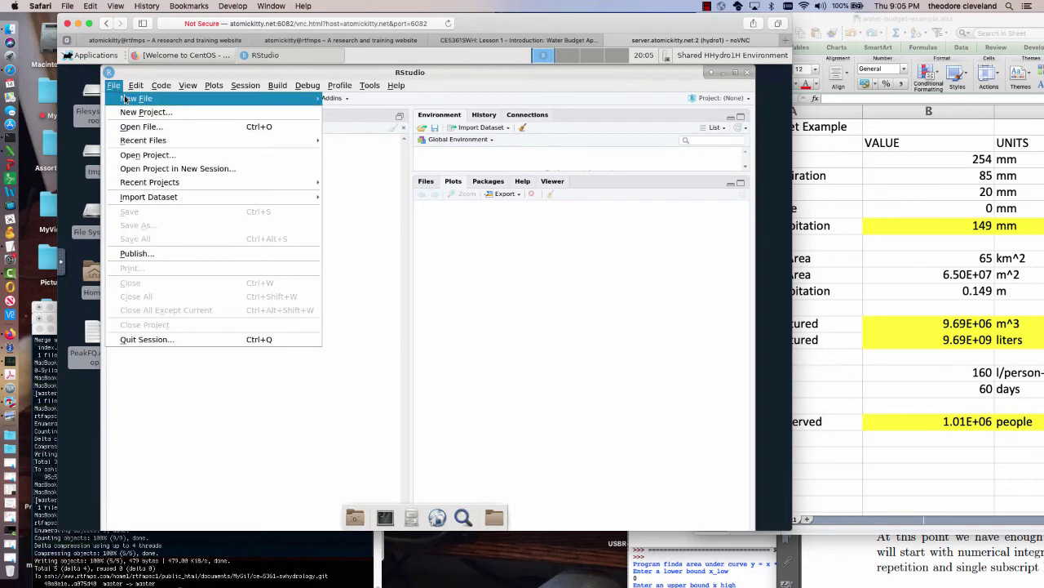
{"action": "mouse_move", "coordinate": [125, 99]}
{"action": "left_click", "coordinate": [342, 100]}
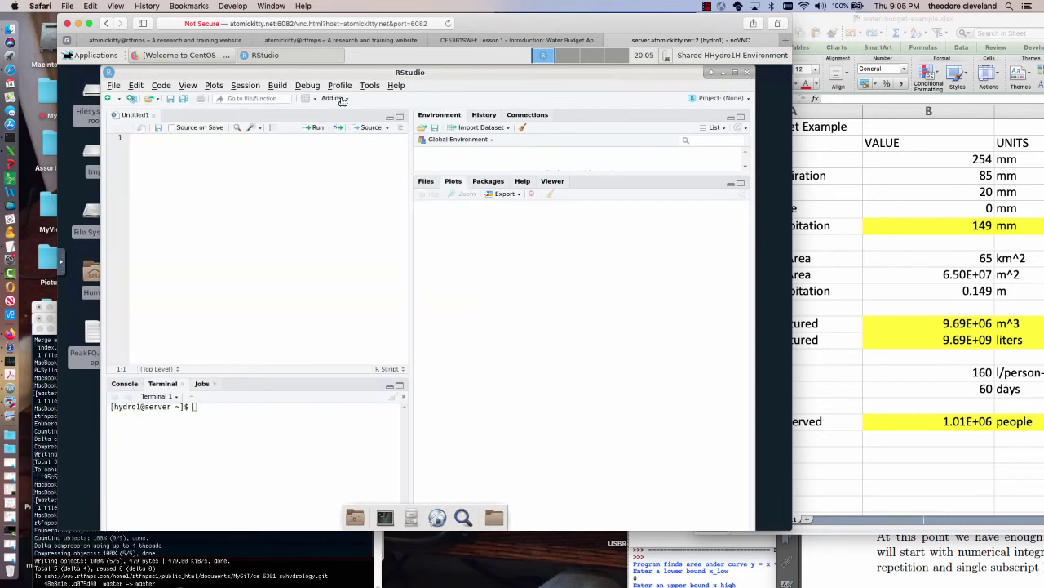
{"action": "type", "text": "# Water Budget Example"}
{"action": "key", "text": "Return"}
Try saving the new script from the File menu.
{"action": "left_click", "coordinate": [113, 86]}
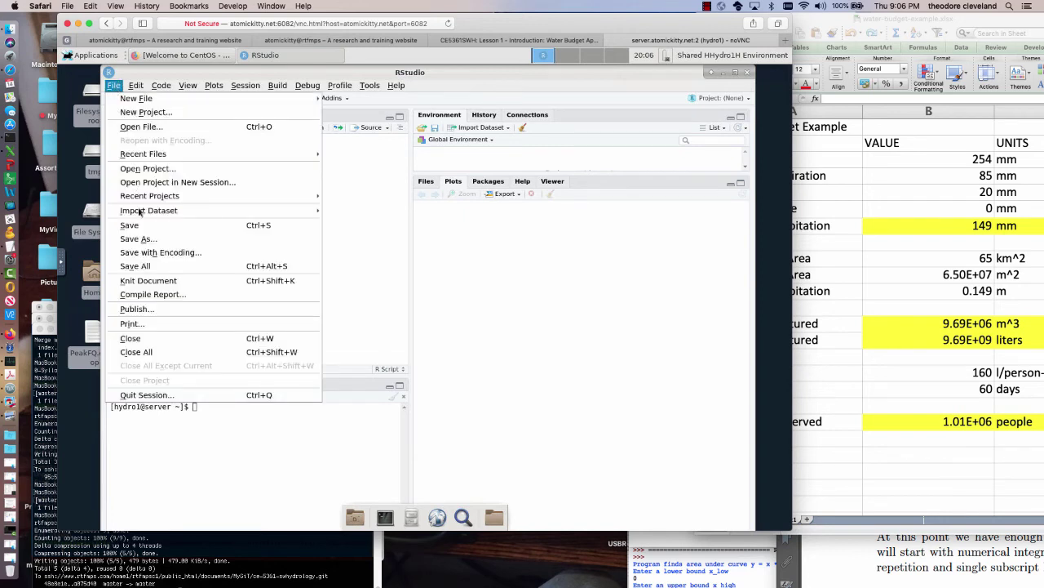
{"action": "left_click", "coordinate": [140, 235]}
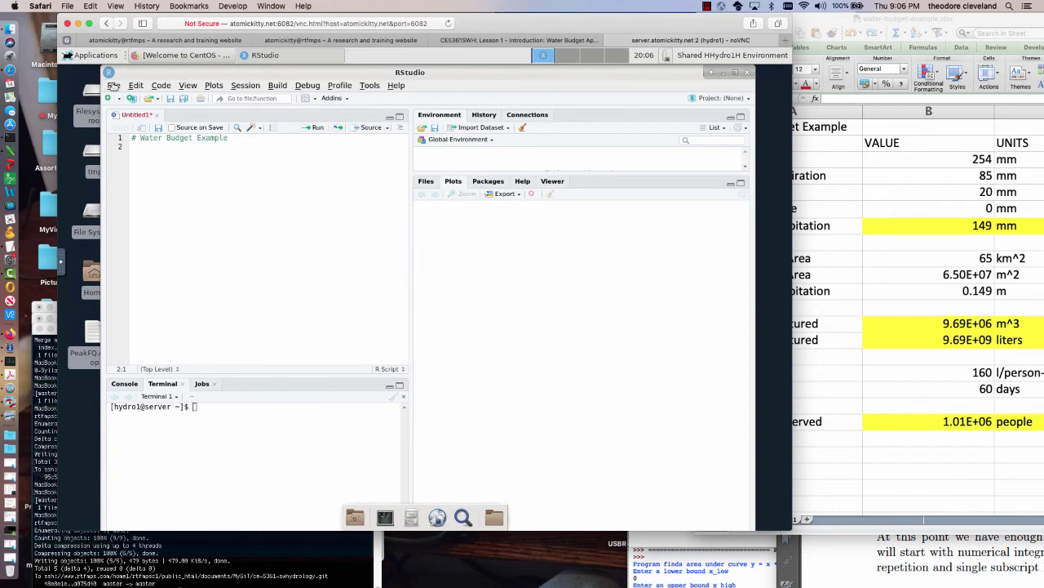
{"action": "left_click", "coordinate": [113, 85]}
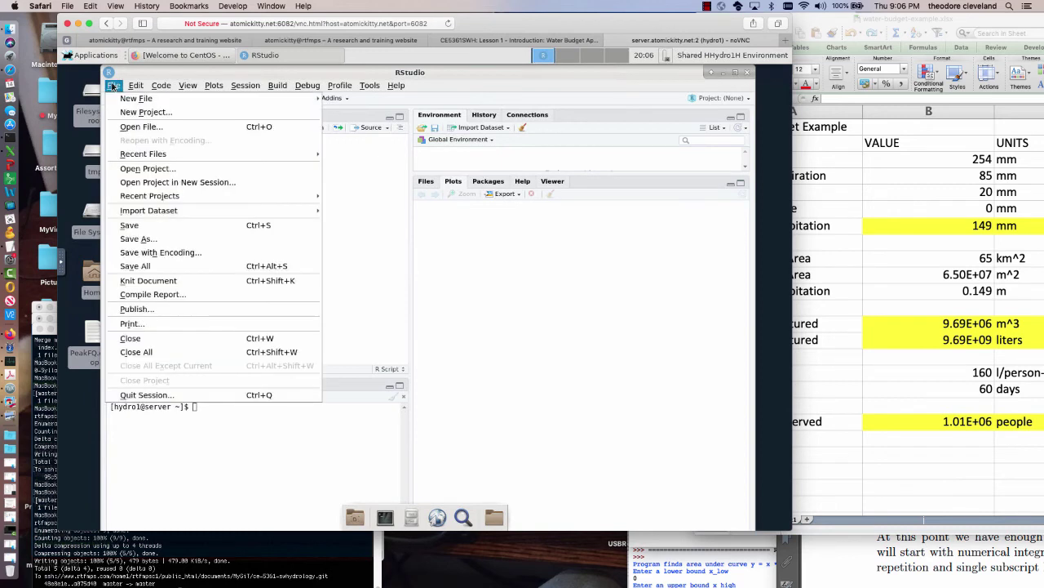
Choose Save and browse the Save File dialog to Desktop > R-Scripts > My-R-Scripts.
{"action": "left_click", "coordinate": [131, 228]}
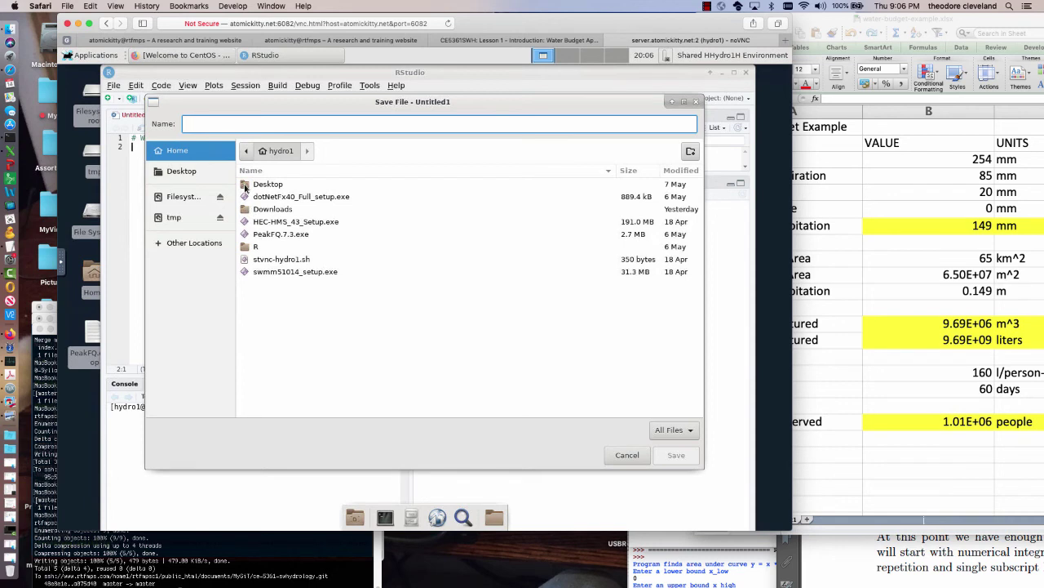
{"action": "left_click", "coordinate": [245, 188]}
{"action": "double_click", "coordinate": [245, 185]}
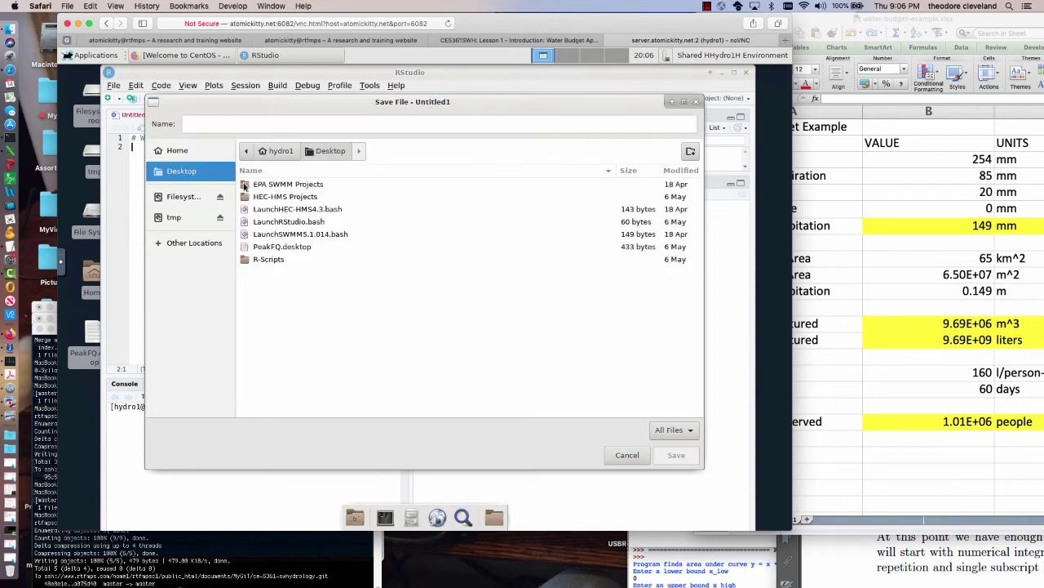
{"action": "double_click", "coordinate": [242, 259]}
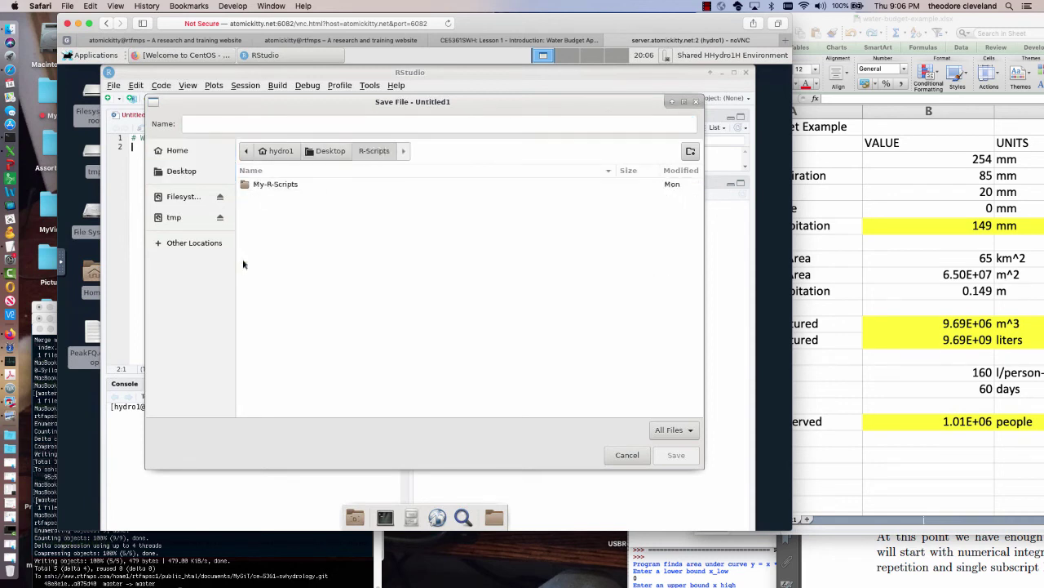
{"action": "double_click", "coordinate": [258, 186]}
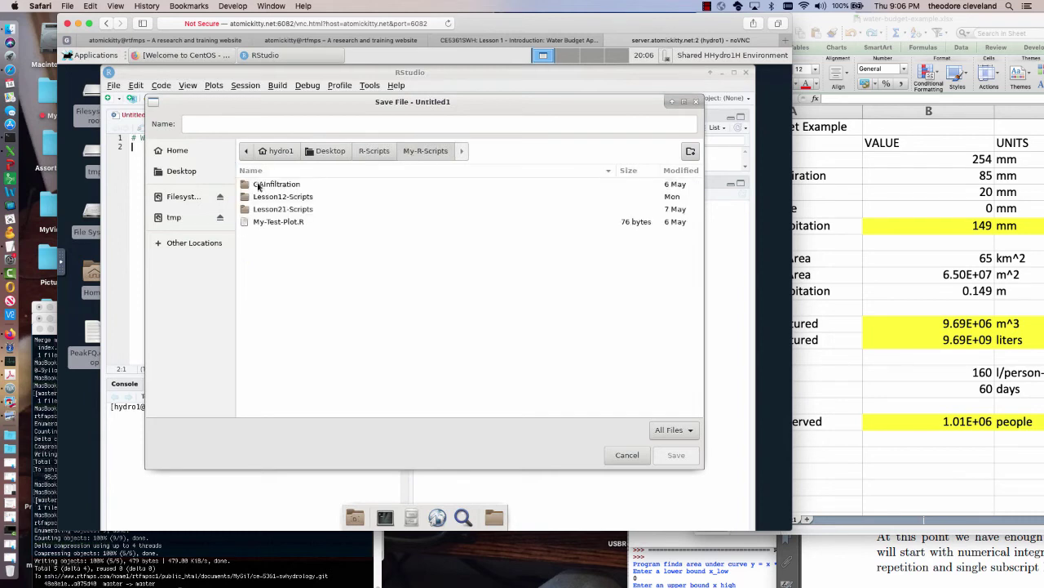
{"action": "right_click", "coordinate": [266, 254]}
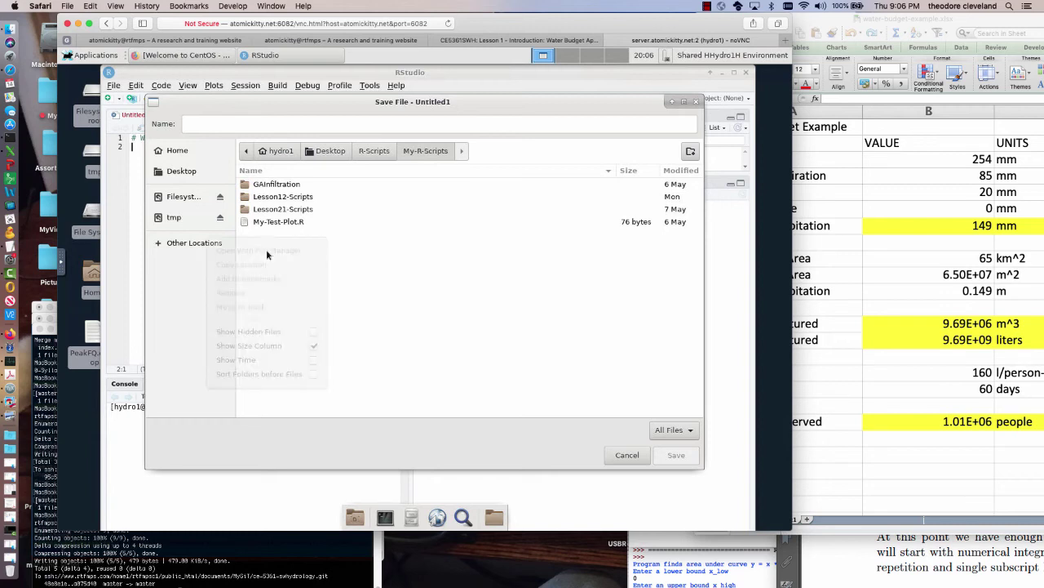
{"action": "left_click", "coordinate": [332, 235]}
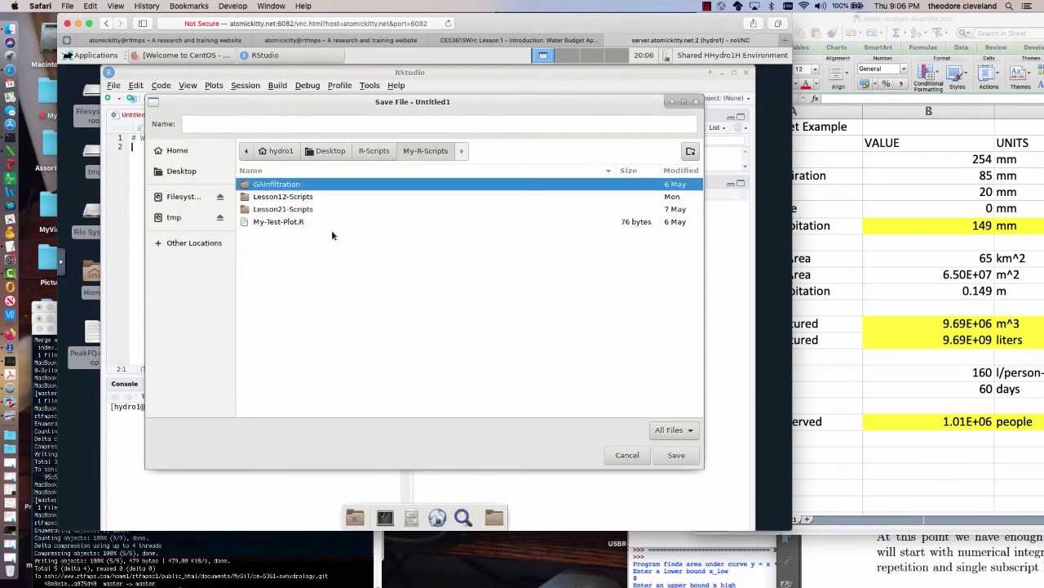
Create a new folder named Lesson1-Scripts in My-R-Scripts.
{"action": "left_click", "coordinate": [688, 150]}
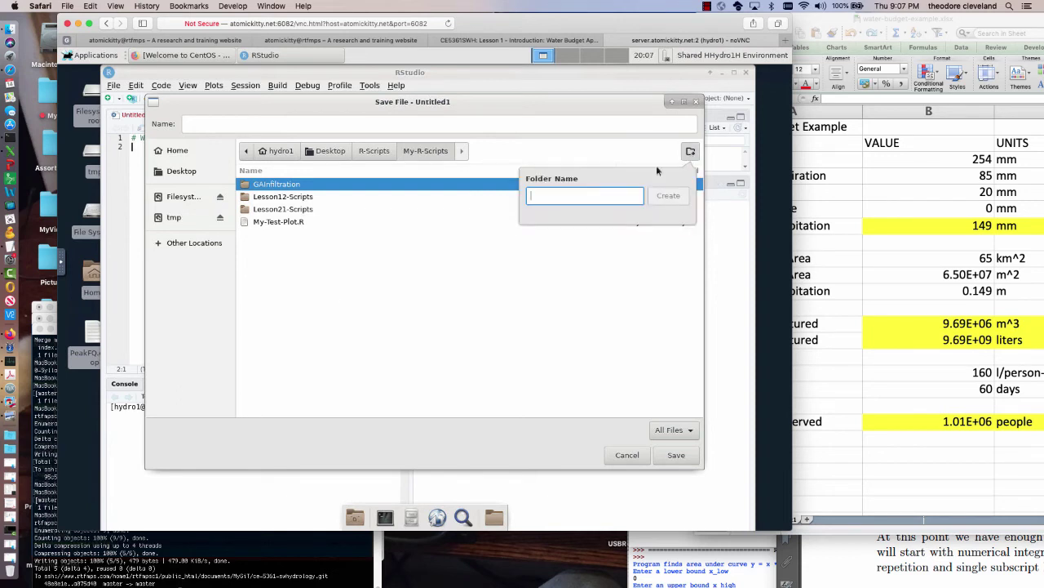
{"action": "type", "text": "Le"}
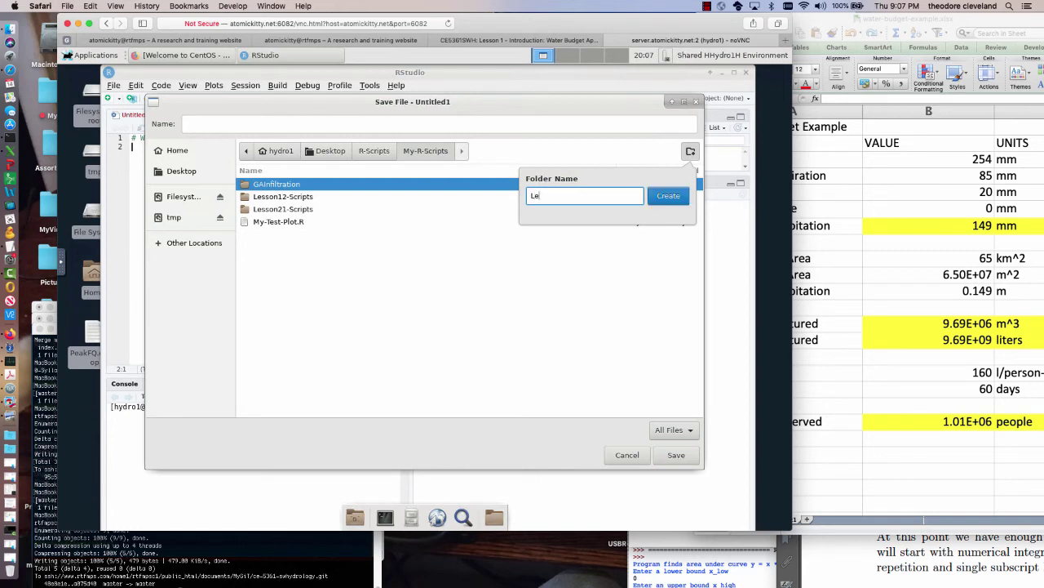
{"action": "type", "text": "sson1-Scripts"}
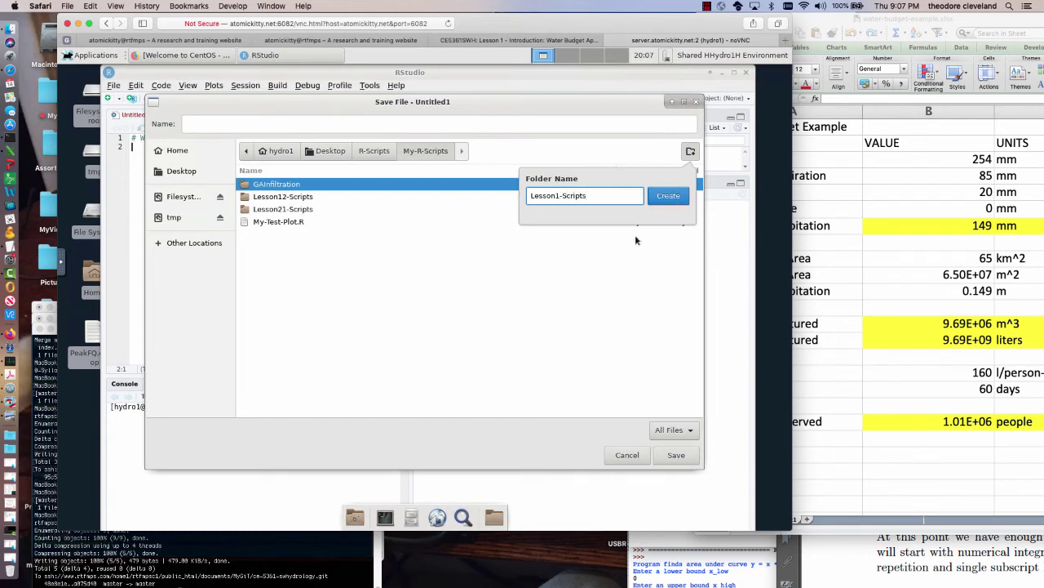
{"action": "key", "text": "Return"}
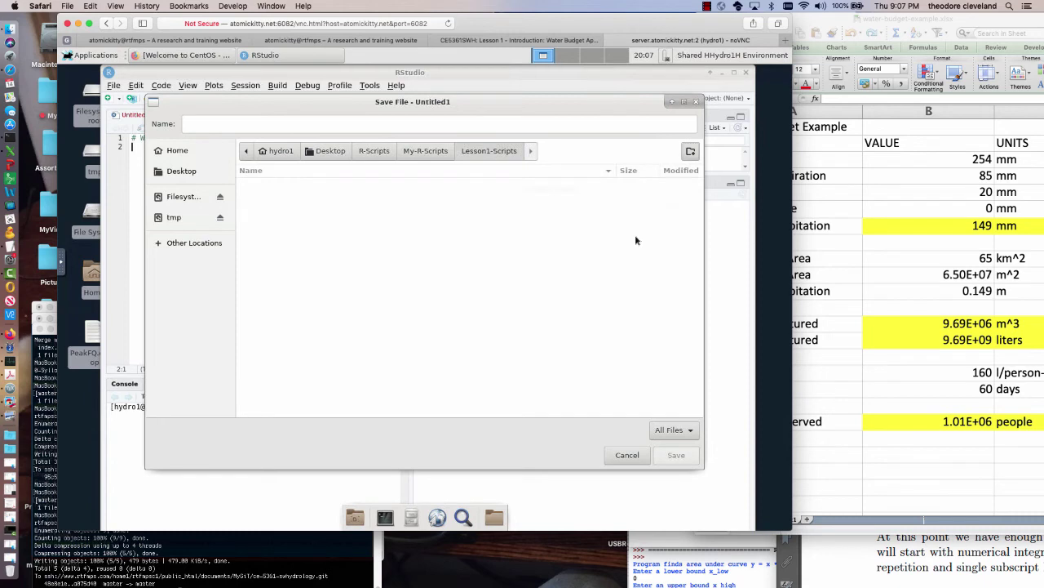
Save the script there as water-budget-example1.
{"action": "left_click", "coordinate": [278, 121]}
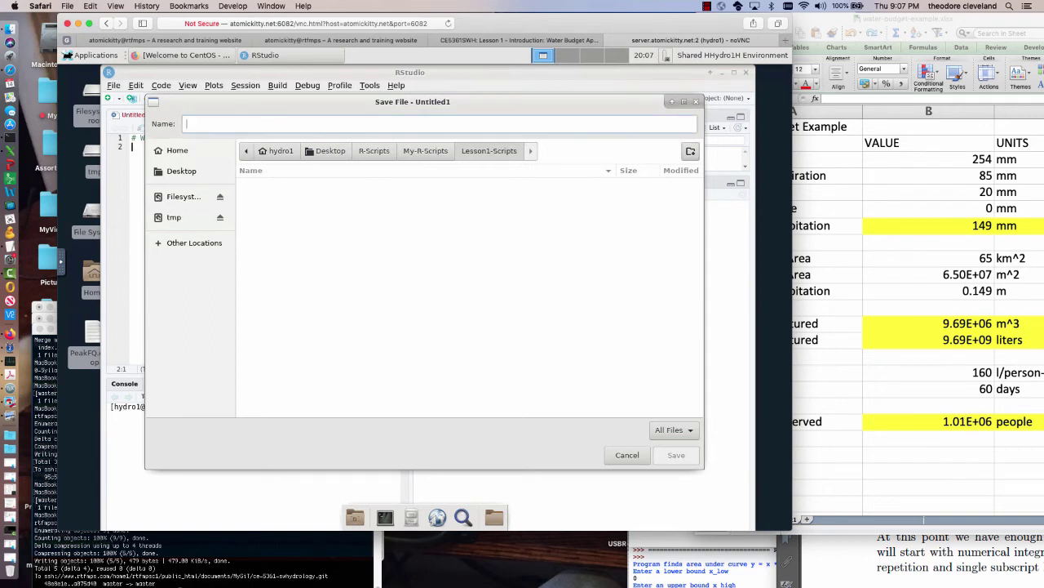
{"action": "type", "text": "wtae"}
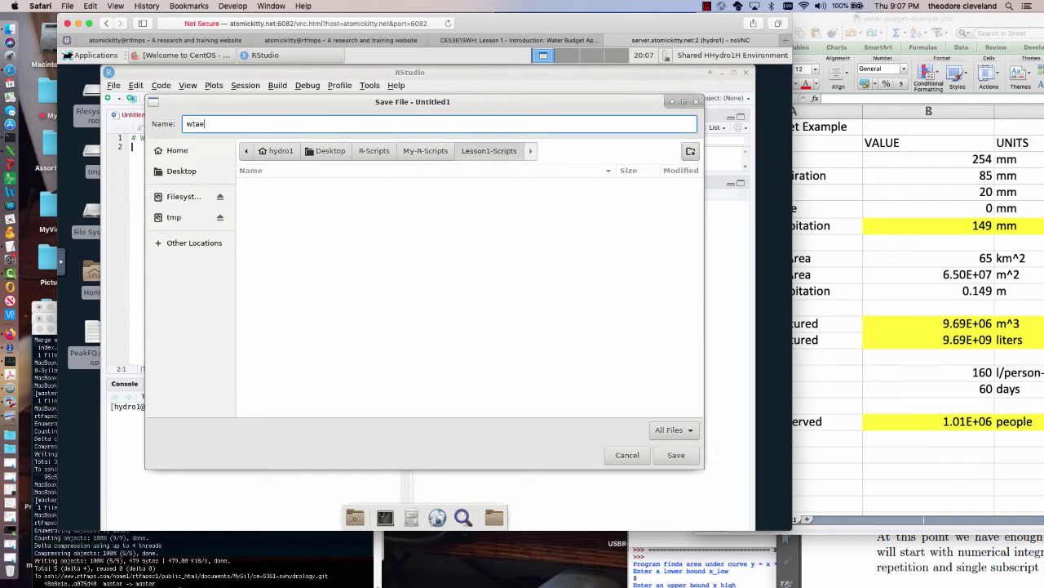
{"action": "type", "text": "r-"}
{"action": "key", "text": "BackSpace"}
{"action": "key", "text": "BackSpace"}
{"action": "key", "text": "BackSpace"}
{"action": "key", "text": "BackSpace"}
{"action": "key", "text": "BackSpace"}
{"action": "key", "text": "BackSpace"}
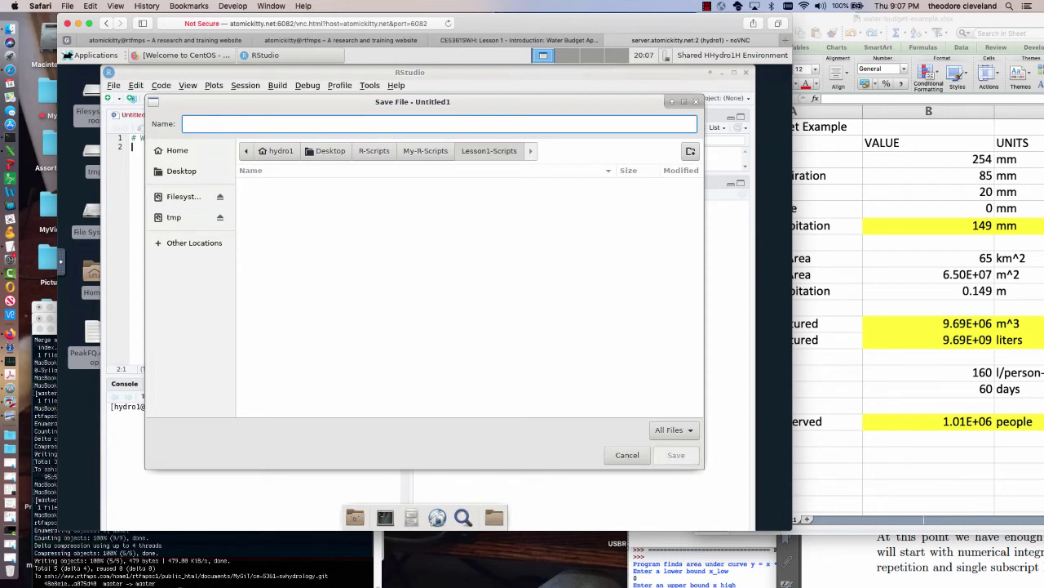
{"action": "type", "text": "wat"}
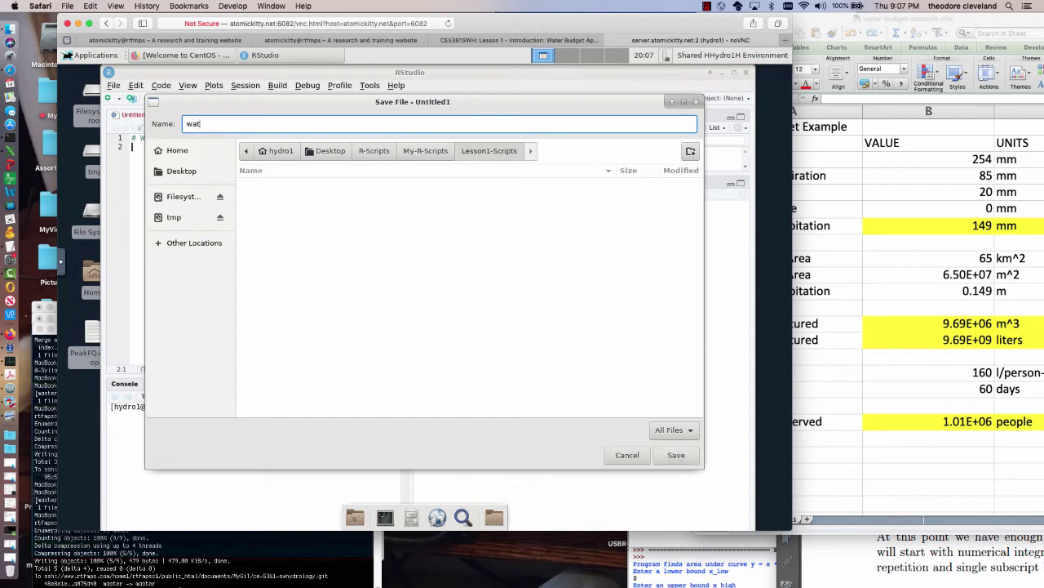
{"action": "type", "text": "er-budget-example1"}
{"action": "left_click", "coordinate": [677, 455]}
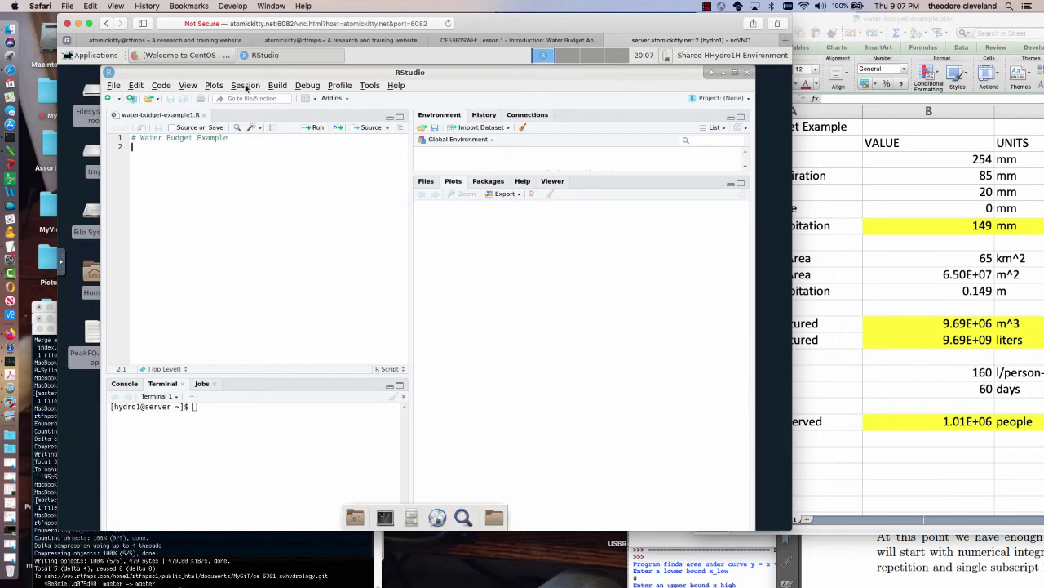
Set the working directory to the source file location, Lesson1-Scripts.
{"action": "left_click", "coordinate": [246, 87]}
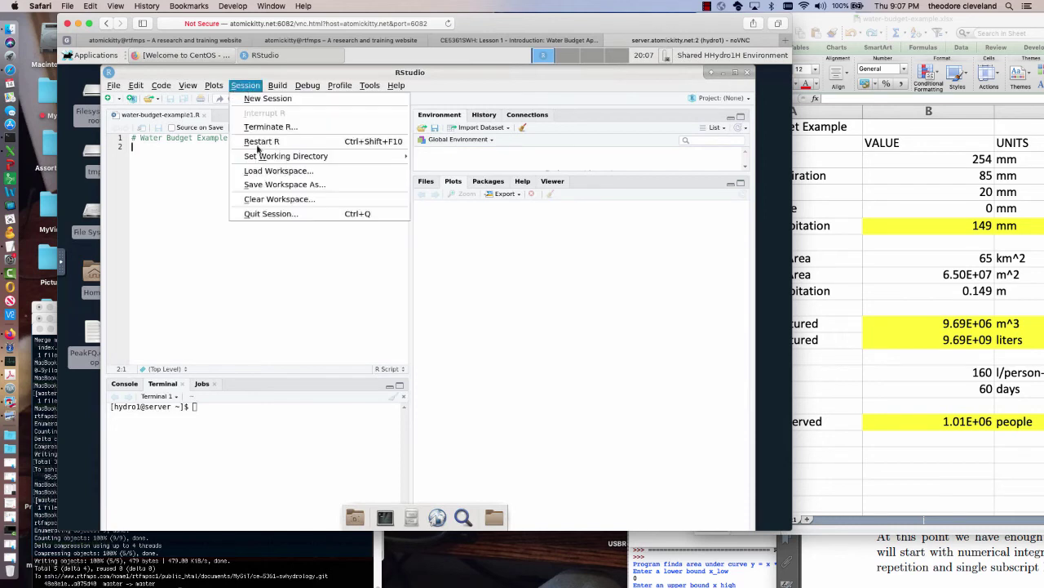
{"action": "mouse_move", "coordinate": [255, 157]}
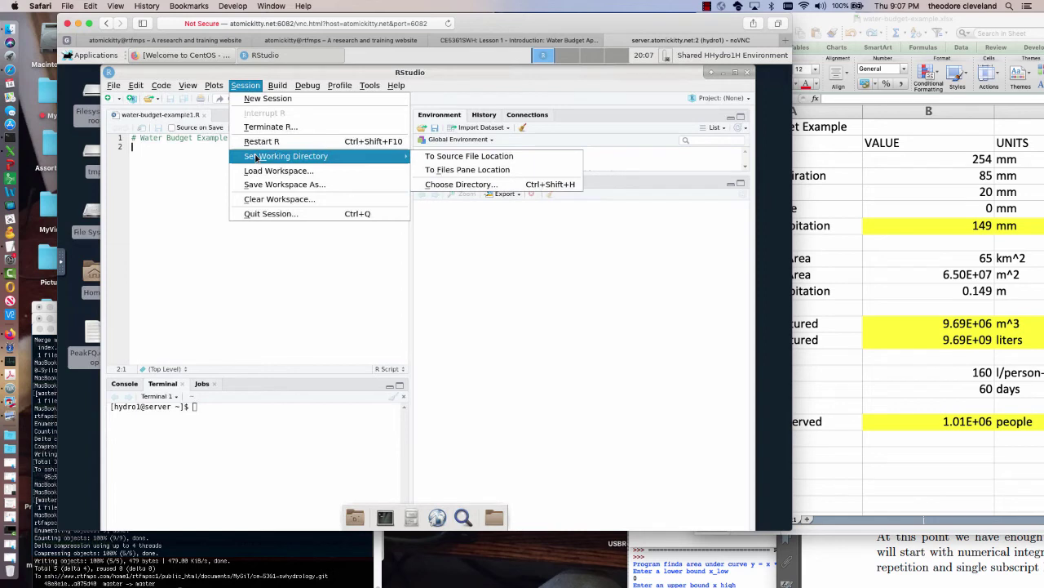
{"action": "left_click", "coordinate": [501, 157]}
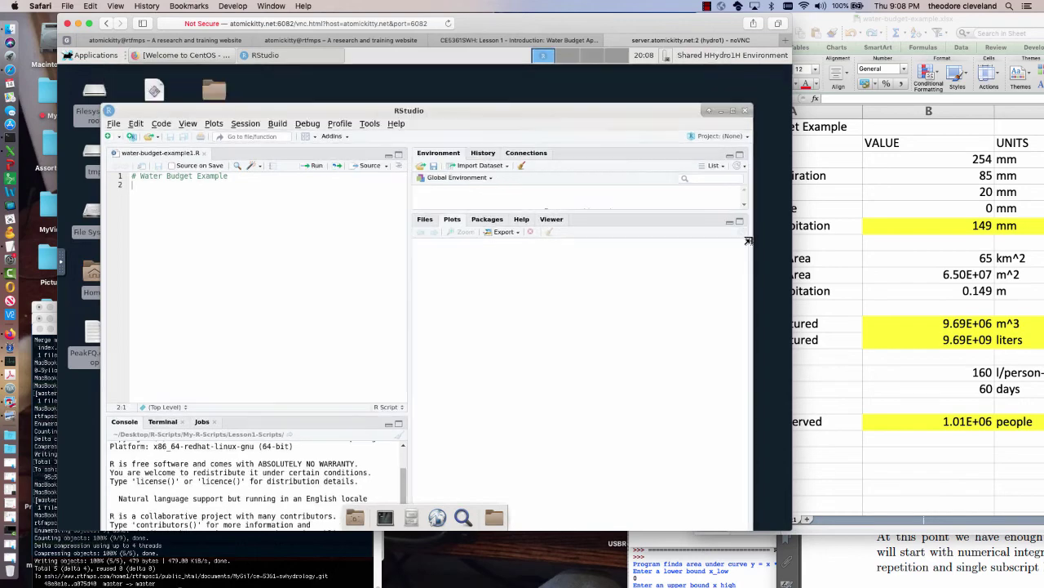
Shorten and shift the RStudio window so the Excel water budget sheet shows beside it.
{"action": "left_click_drag", "start_coordinate": [496, 114], "coordinate": [488, 187]}
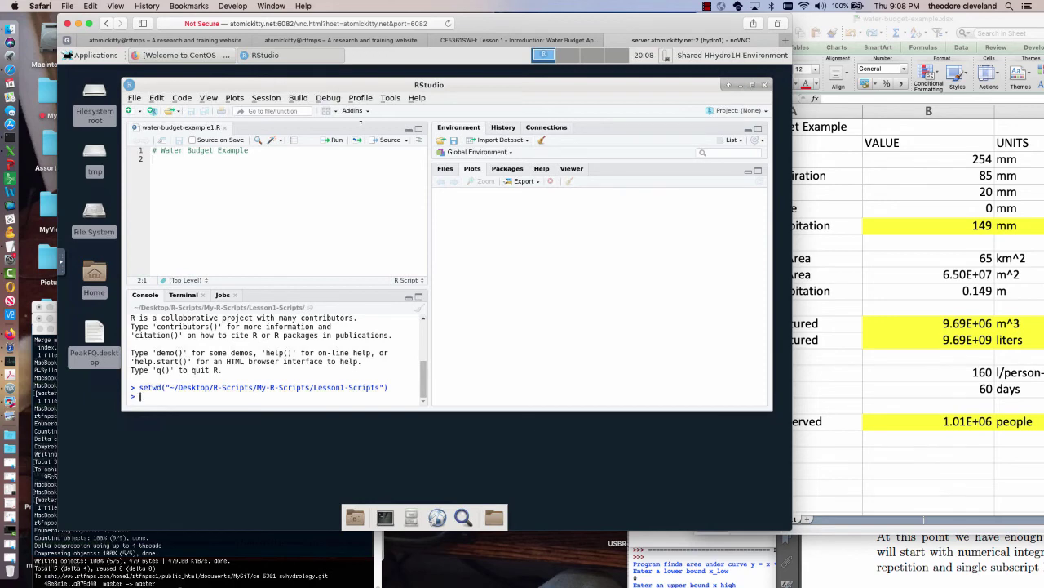
{"action": "left_click", "coordinate": [817, 20]}
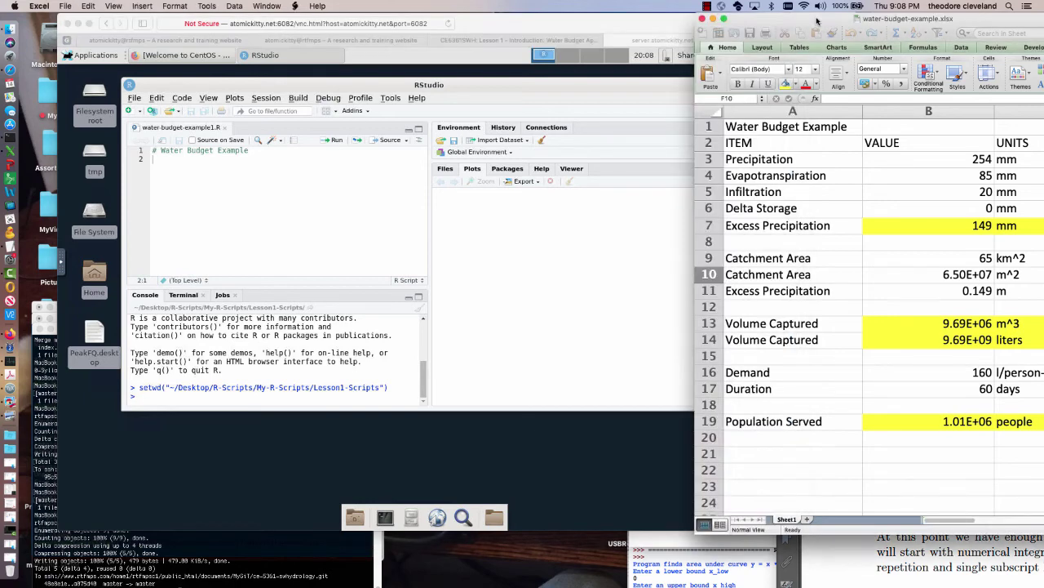
{"action": "left_click", "coordinate": [495, 22]}
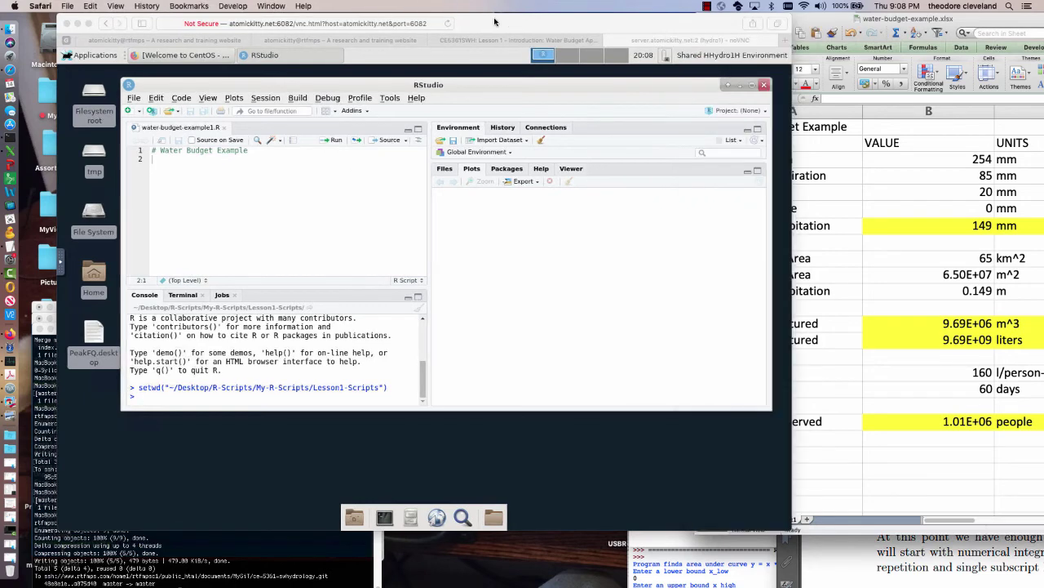
{"action": "left_click_drag", "start_coordinate": [495, 22], "coordinate": [455, 33]}
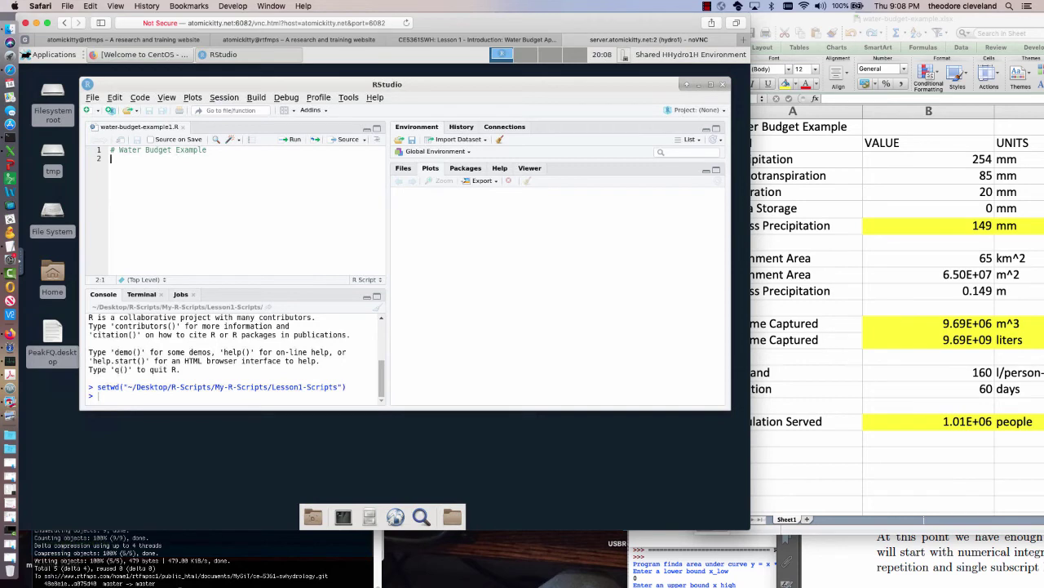
Enter precipitation <- 254, evaporation <- 85 and infiltration <- 20 on separate lines.
{"action": "type", "text": "precipitation"}
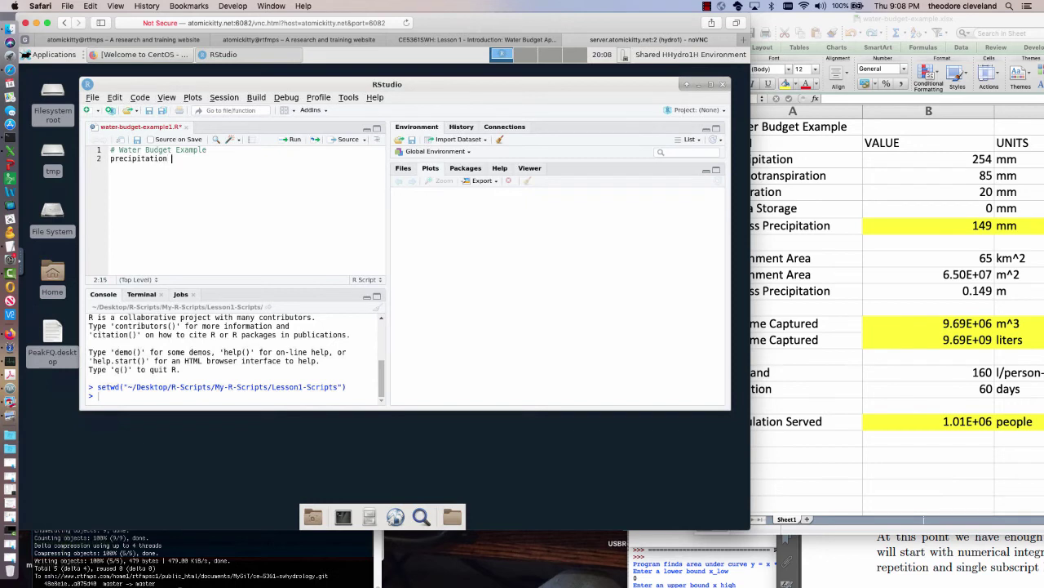
{"action": "type", "text": " <- 254"}
{"action": "key", "text": "Return"}
{"action": "type", "text": "evaporation <- 85"}
{"action": "key", "text": "Return"}
{"action": "type", "text": "infiltration <- 20"}
{"action": "key", "text": "Return"}
Add storage <- 0 and catchment.area <- 65 lines to the script.
{"action": "type", "text": "s"}
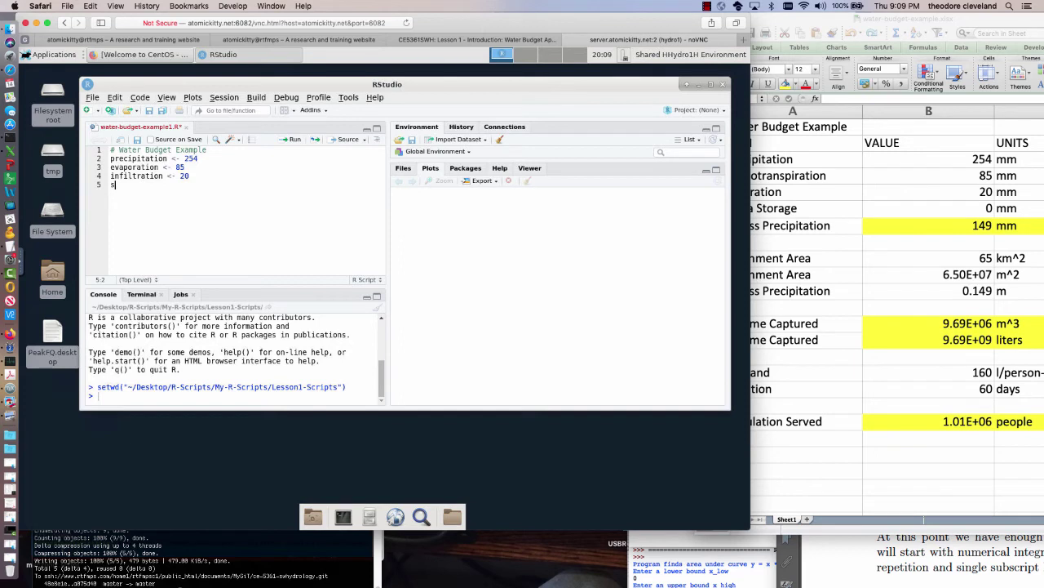
{"action": "type", "text": "torage"}
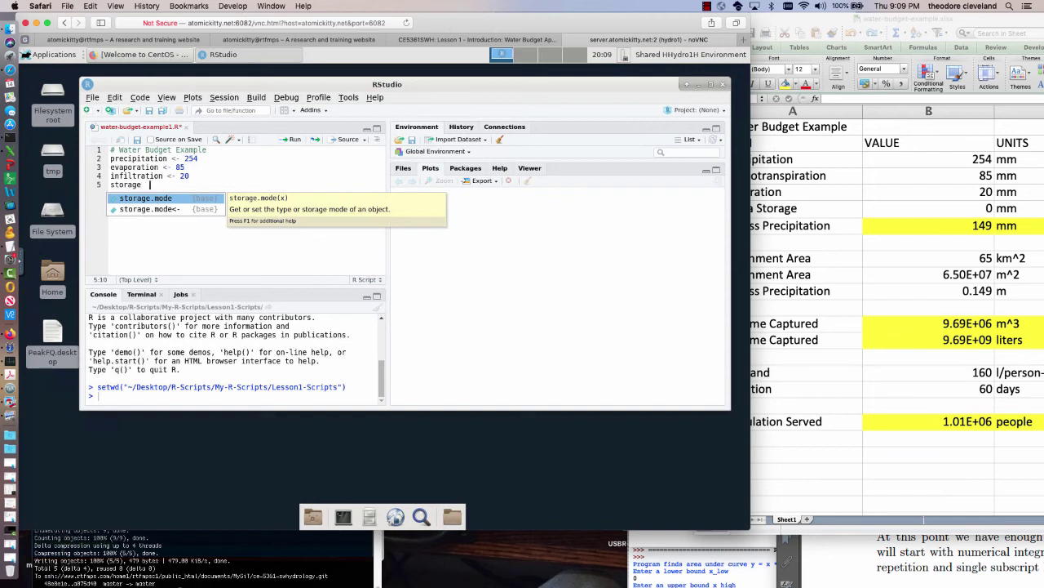
{"action": "key", "text": "BackSpace"}
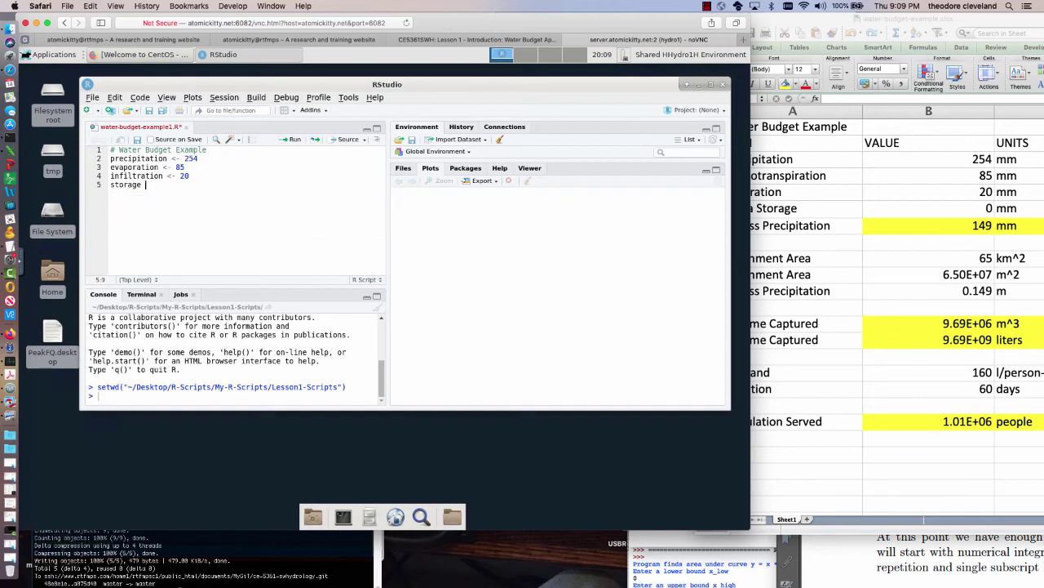
{"action": "type", "text": "<- 0"}
{"action": "key", "text": "Return"}
{"action": "type", "text": "runoff"}
{"action": "type", "text": "<-"}
{"action": "type", "text": "1"}
{"action": "key", "text": "BackSpace"}
{"action": "key", "text": "BackSpace"}
{"action": "key", "text": "BackSpace"}
{"action": "key", "text": "BackSpace"}
{"action": "key", "text": "BackSpace"}
{"action": "key", "text": "BackSpace"}
{"action": "key", "text": "BackSpace"}
{"action": "key", "text": "BackSpace"}
{"action": "key", "text": "BackSpace"}
{"action": "key", "text": "BackSpace"}
{"action": "key", "text": "BackSpace"}
{"action": "key", "text": "BackSpace"}
{"action": "type", "text": "0"}
{"action": "key", "text": "Return"}
{"action": "type", "text": "#"}
{"action": "type", "text": "catc"}
{"action": "type", "text": "hm"}
{"action": "type", "text": "ent"}
{"action": "type", "text": ".area"}
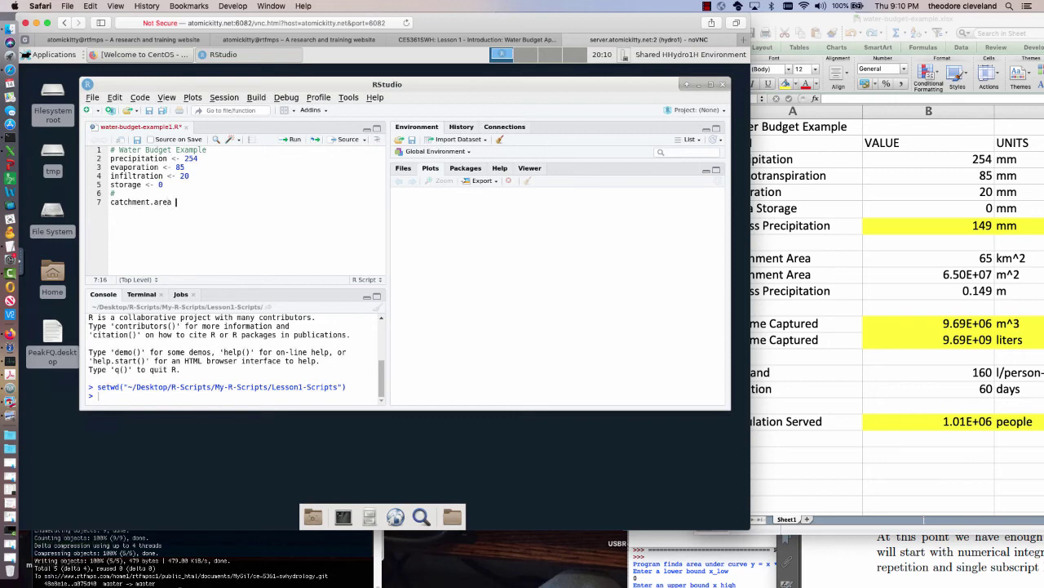
{"action": "type", "text": " <-"}
{"action": "type", "text": "65"}
Add a '# unit converts' comment and the line precipitation <- precipitation*(1/1000).
{"action": "key", "text": "Return"}
{"action": "type", "text": "# unit converts"}
{"action": "key", "text": "Return"}
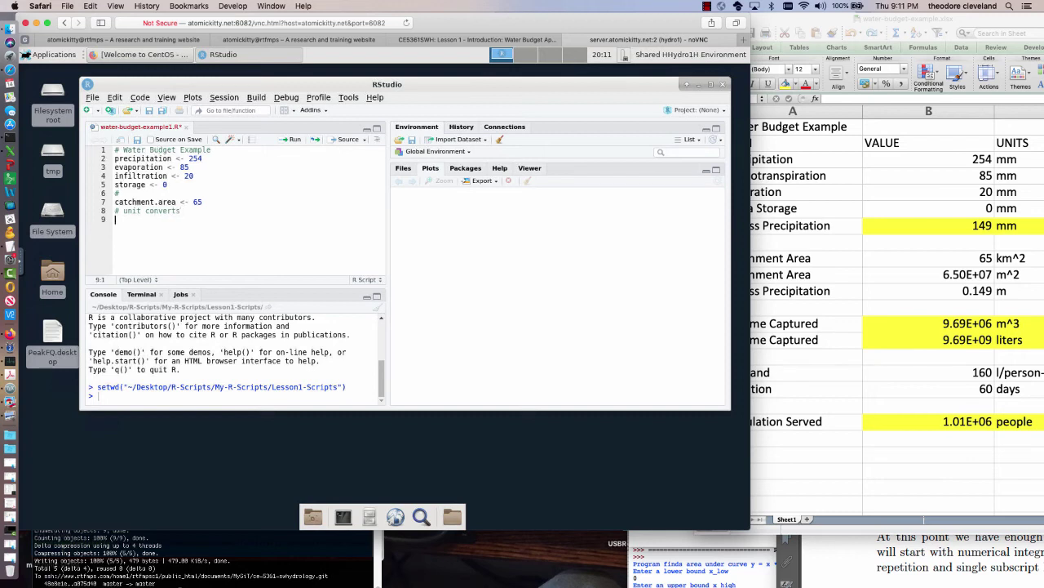
{"action": "type", "text": "precipitation <-"}
{"action": "type", "text": "preci"}
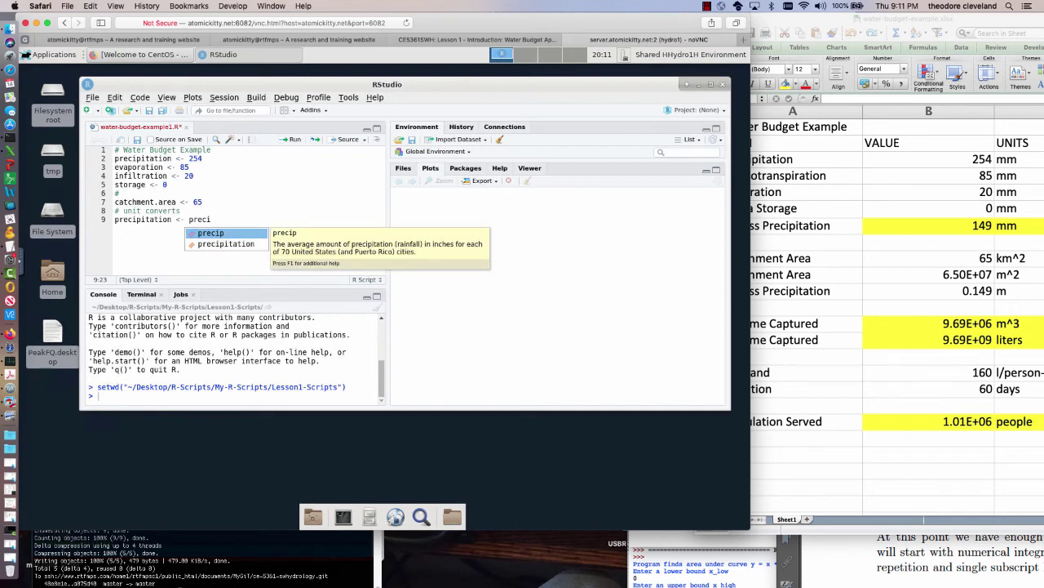
{"action": "key", "text": "Down"}
{"action": "key", "text": "Tab"}
{"action": "type", "text": "*"}
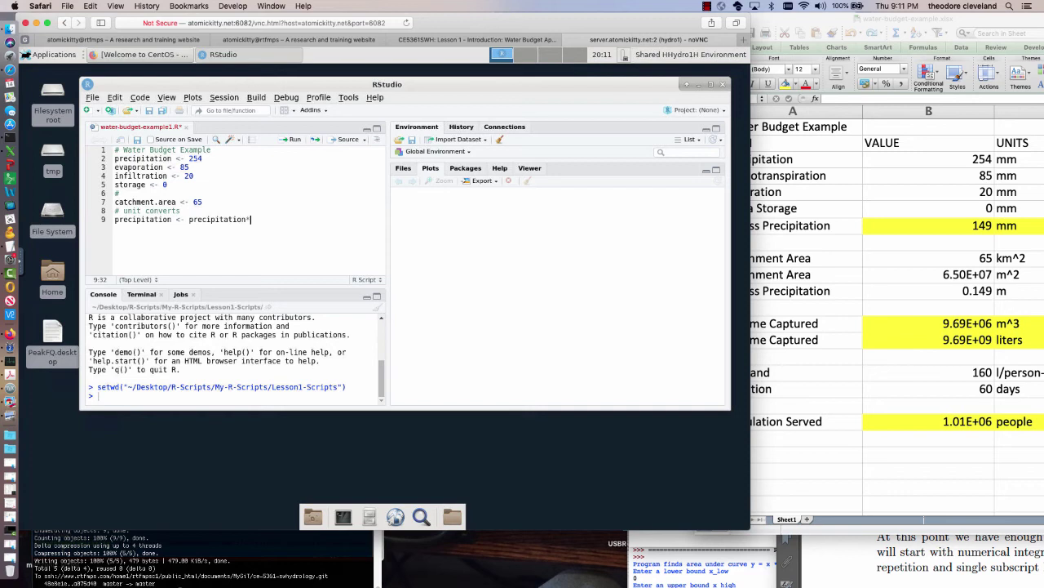
{"action": "type", "text": "(/"}
{"action": "key", "text": "BackSpace"}
{"action": "key", "text": "BackSpace"}
{"action": "type", "text": "(1/1000"}
Add matching *(1/1000) conversion lines for evaporation and infiltration.
{"action": "key", "text": "Return"}
{"action": "type", "text": "evaporation <- "}
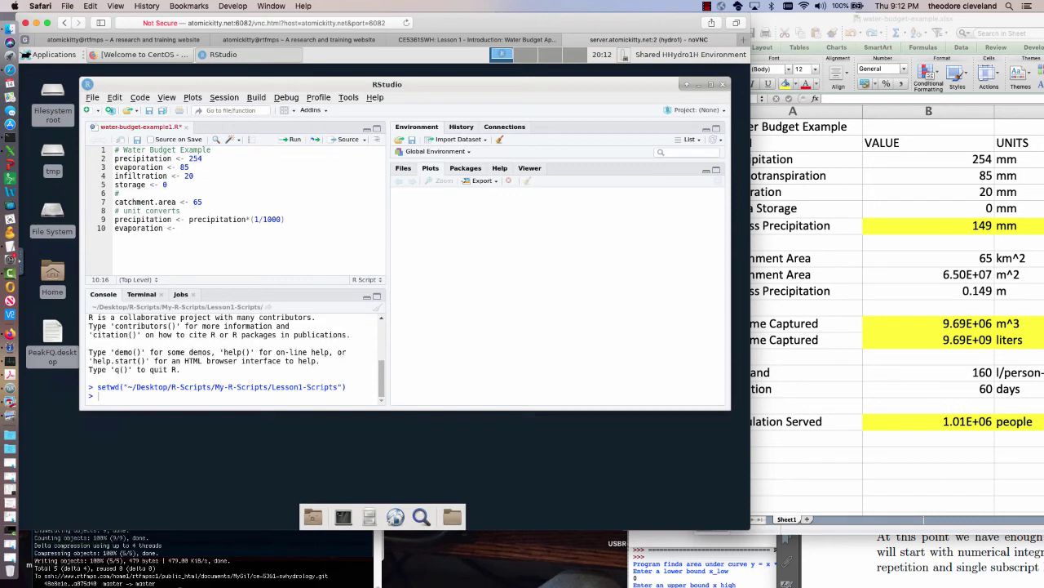
{"action": "type", "text": "evapo"}
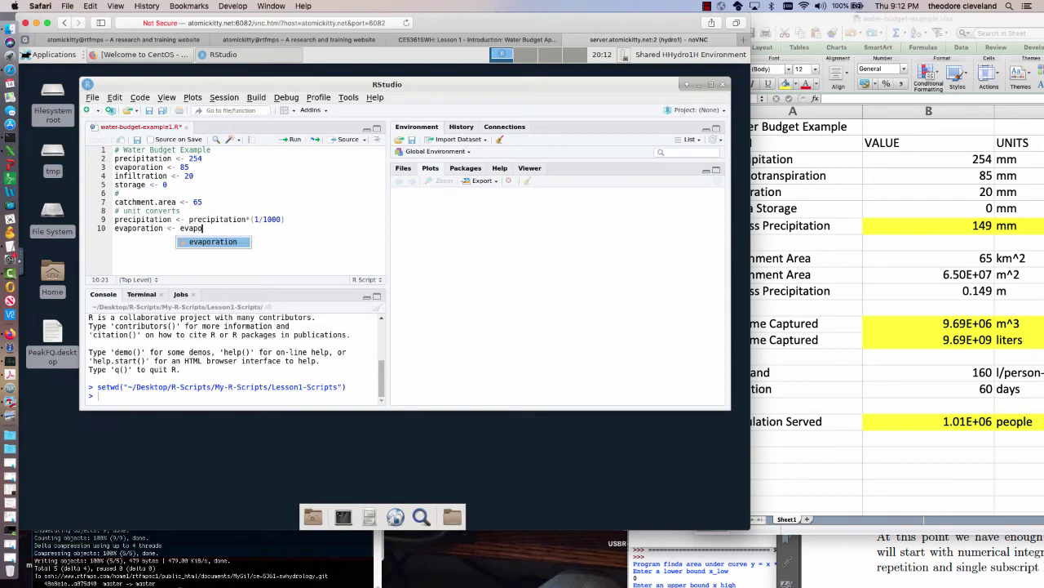
{"action": "type", "text": "ration*(1/1000"}
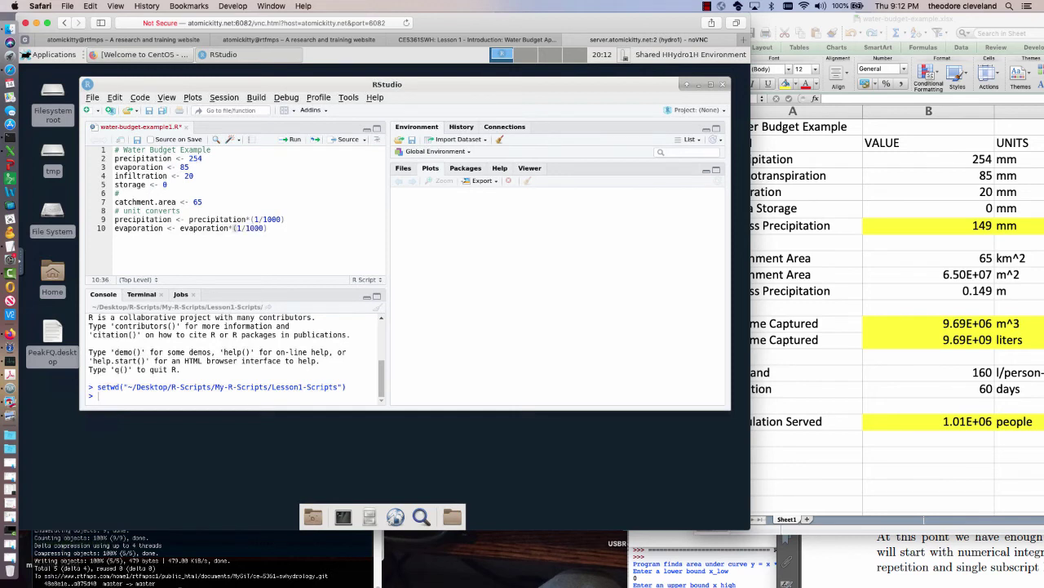
{"action": "key", "text": "Return"}
{"action": "type", "text": "infiltration  <- infiltrat"}
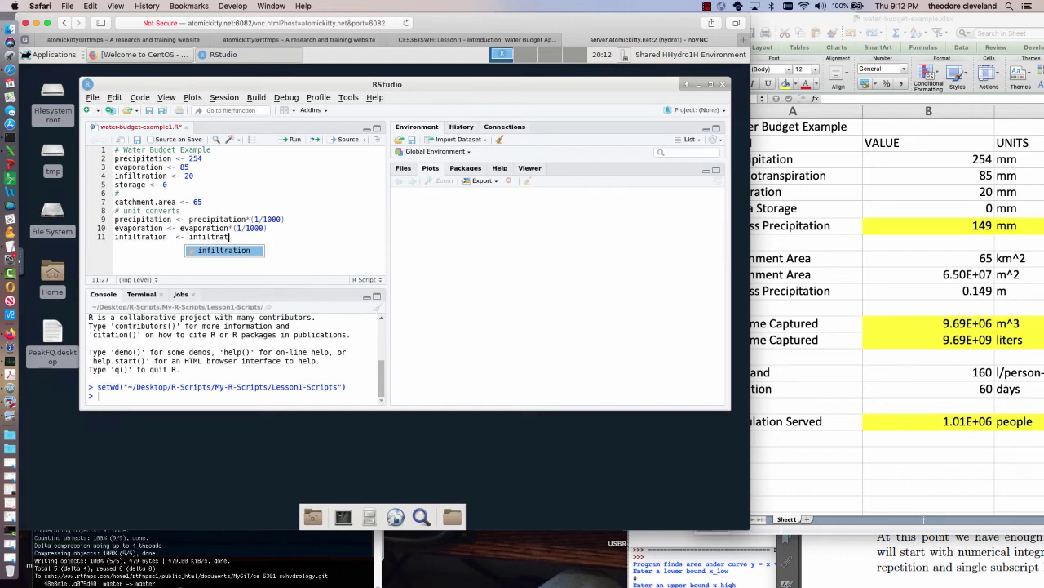
{"action": "key", "text": "Tab"}
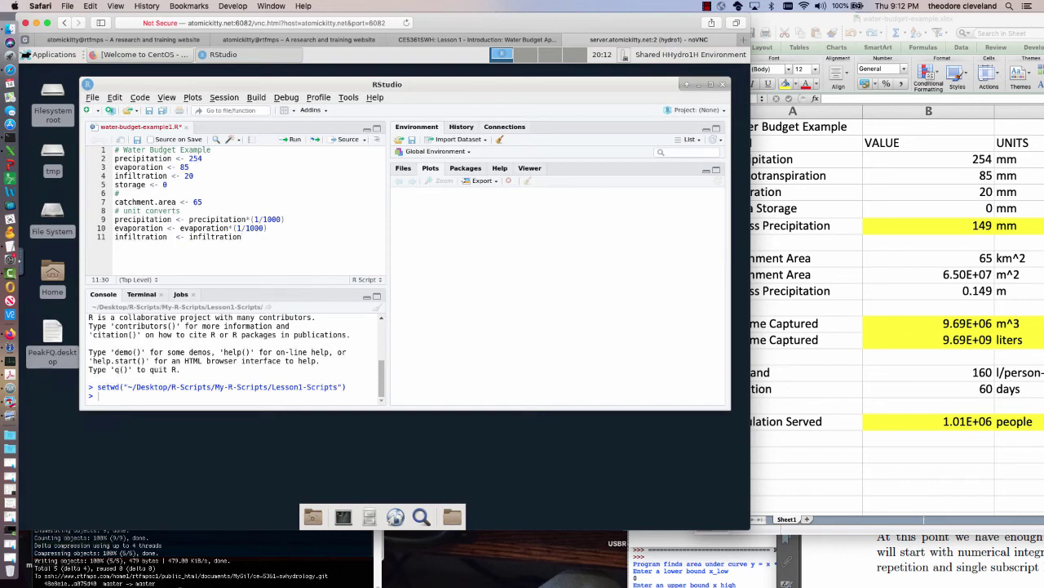
{"action": "type", "text": "*(1/1000)"}
Write catchment.area <- catchment.area*(1000/1)*(1000/1) on line 12, correcting its brackets.
{"action": "key", "text": "Return"}
{"action": "type", "text": "cat"}
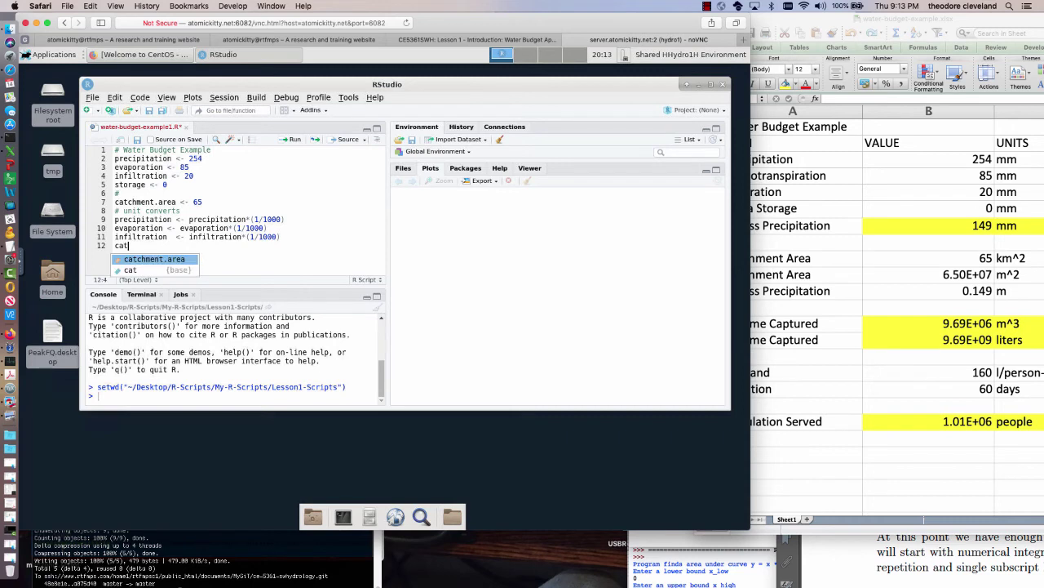
{"action": "type", "text": "chment"}
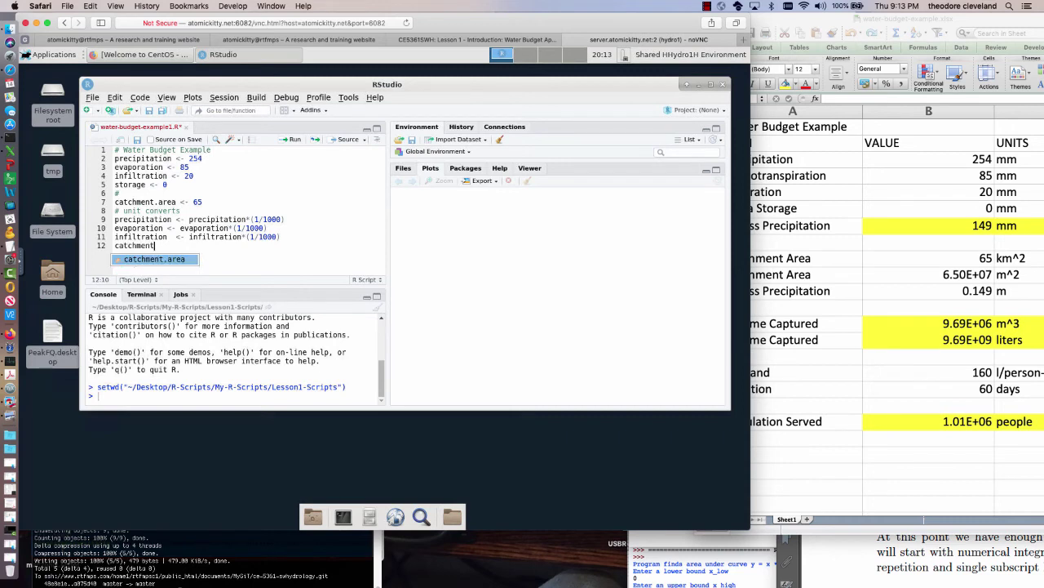
{"action": "type", "text": ".area <"}
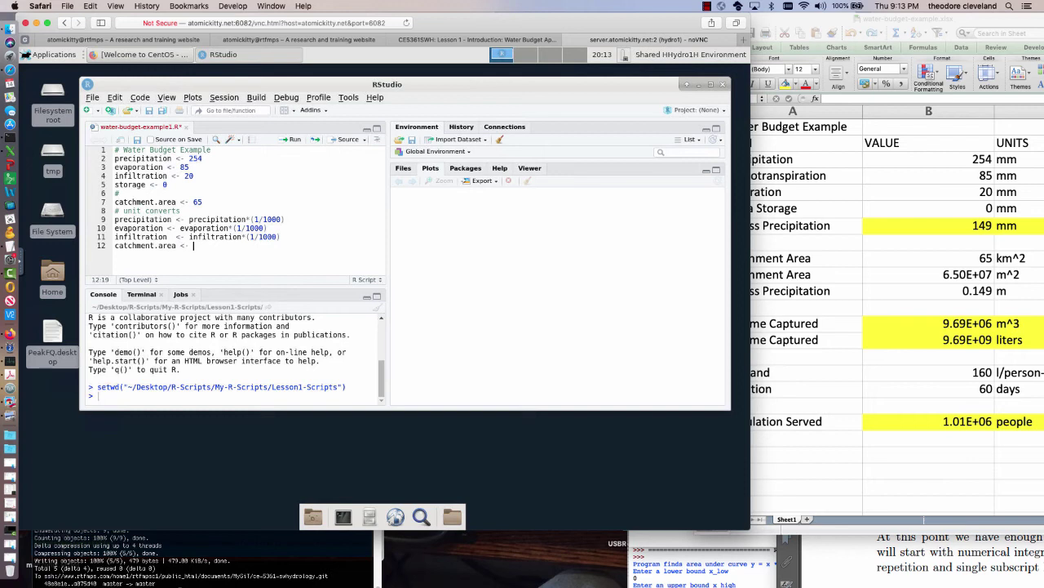
{"action": "type", "text": "- catc"}
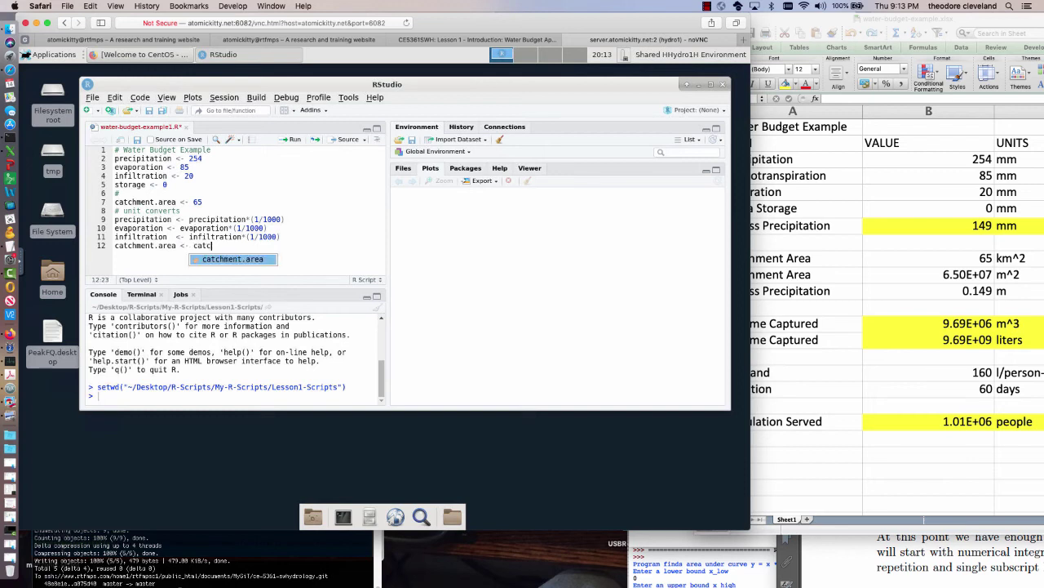
{"action": "type", "text": "hment.area"}
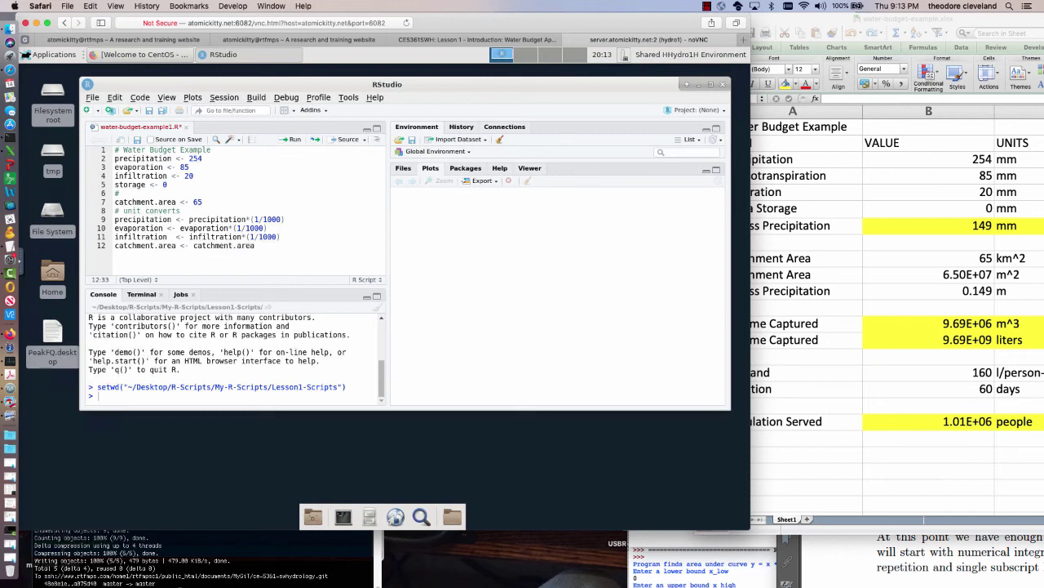
{"action": "type", "text": "*"}
{"action": "type", "text": "("}
{"action": "type", "text": "100"}
{"action": "type", "text": "0/1"}
{"action": "type", "text": "^"}
{"action": "type", "text": "(1000/1"}
{"action": "left_click", "coordinate": [324, 244]}
{"action": "type", "text": ")"}
{"action": "key", "text": "Right"}
{"action": "key", "text": "Right"}
{"action": "key", "text": "Right"}
{"action": "key", "text": "Right"}
{"action": "key", "text": "Right"}
{"action": "key", "text": "Right"}
{"action": "type", "text": ")"}
{"action": "key", "text": "BackSpace"}
{"action": "key", "text": "Return"}
Write runoff <- precipitation-evaporation-infiltration-storage on line 13, fixing the 'storgae' typo, and add a blank line.
{"action": "left_click", "coordinate": [135, 256]}
{"action": "type", "text": "run"}
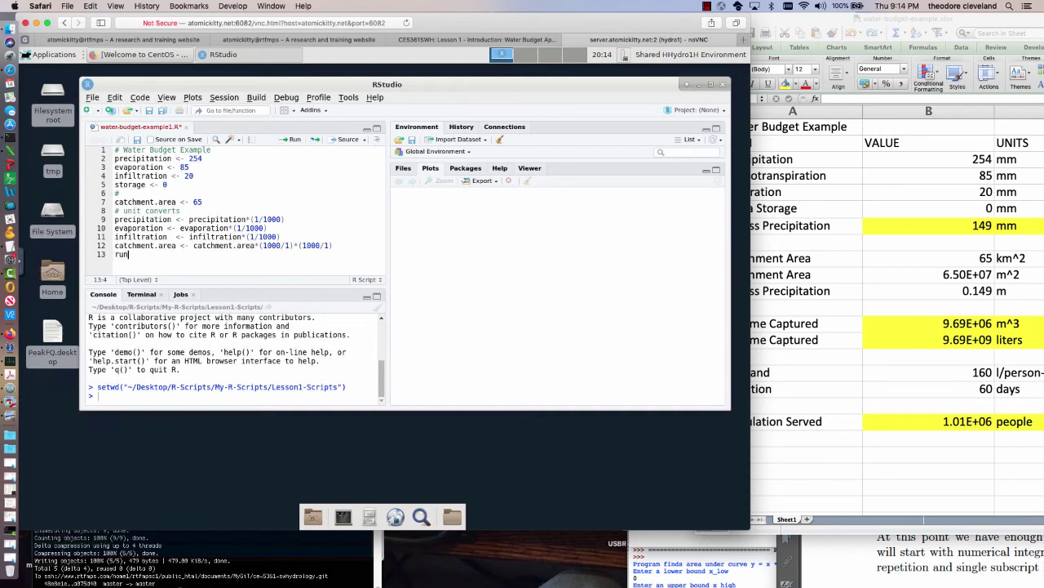
{"action": "type", "text": "off <-"}
{"action": "type", "text": "prec"}
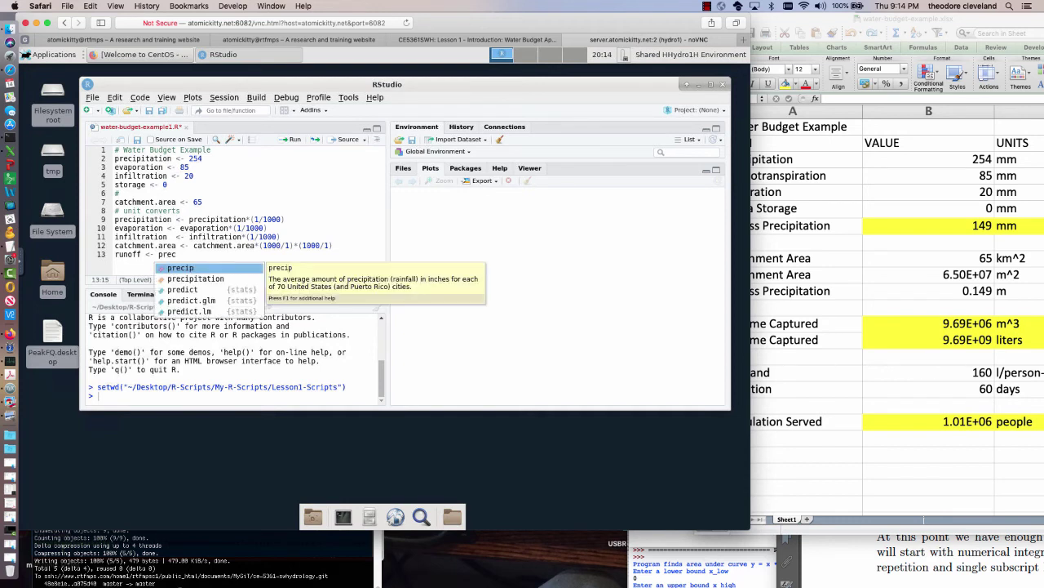
{"action": "key", "text": "Down"}
{"action": "key", "text": "Return"}
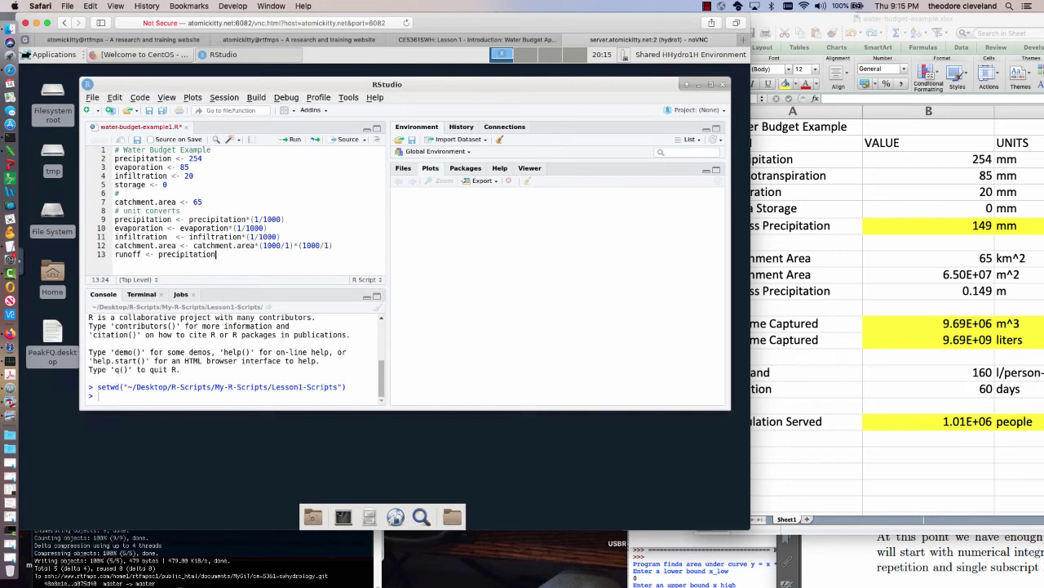
{"action": "type", "text": "-evaporation-infiltration"}
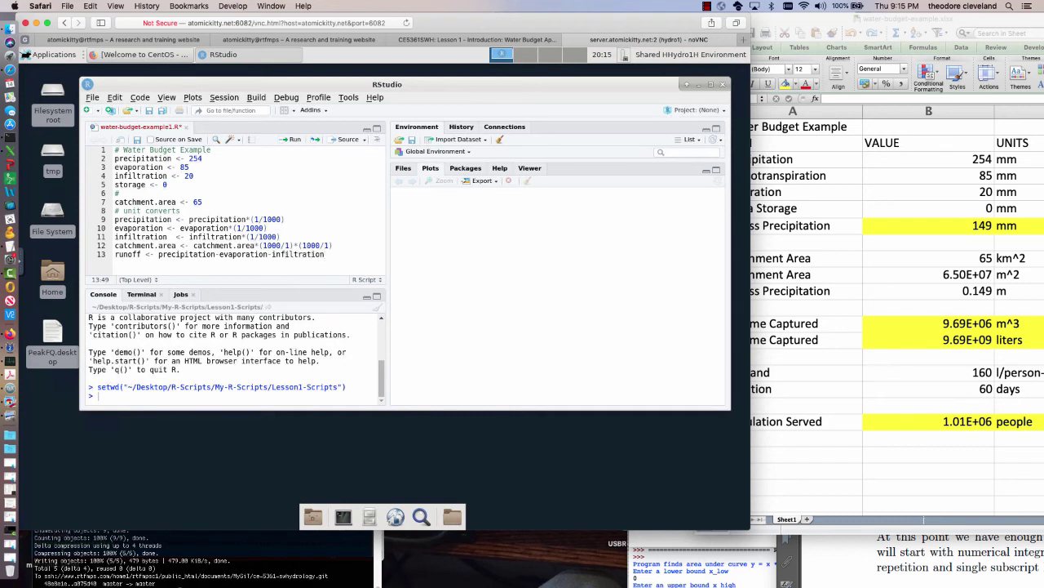
{"action": "type", "text": "-storgae"}
{"action": "key", "text": "BackSpace"}
{"action": "key", "text": "BackSpace"}
{"action": "key", "text": "BackSpace"}
{"action": "key", "text": "BackSpace"}
{"action": "type", "text": "rage"}
{"action": "key", "text": "Return"}
Save the water budget script.
{"action": "key", "text": "shift+Up"}
{"action": "key", "text": "shift+Up"}
{"action": "key", "text": "shift+Up"}
{"action": "key", "text": "shift+Up"}
{"action": "key", "text": "shift+Up"}
{"action": "key", "text": "shift+Up"}
{"action": "key", "text": "shift+Up"}
{"action": "key", "text": "shift+Up"}
{"action": "key", "text": "shift+Up"}
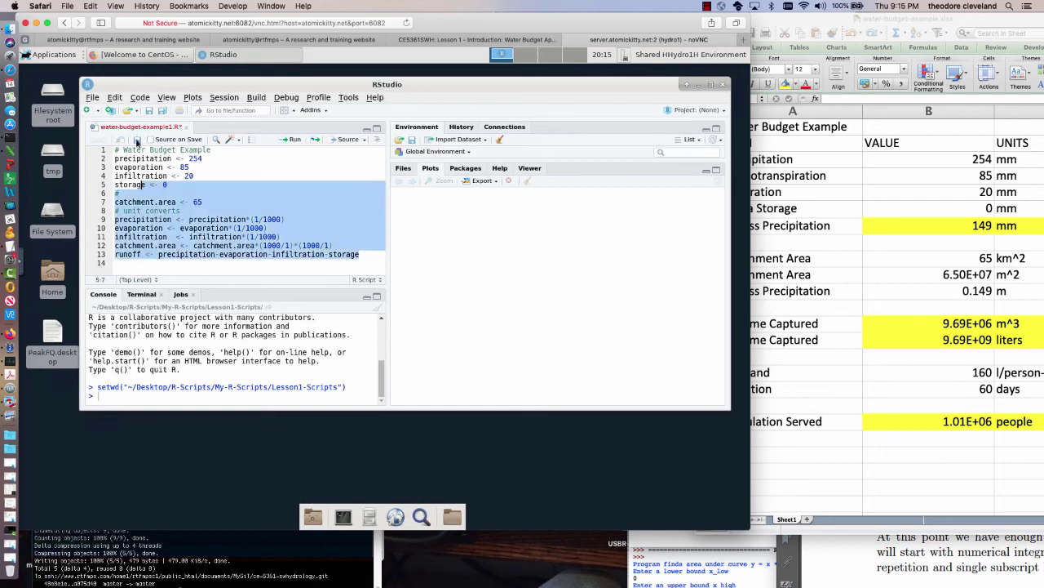
{"action": "left_click", "coordinate": [137, 140]}
{"action": "left_click", "coordinate": [203, 158]}
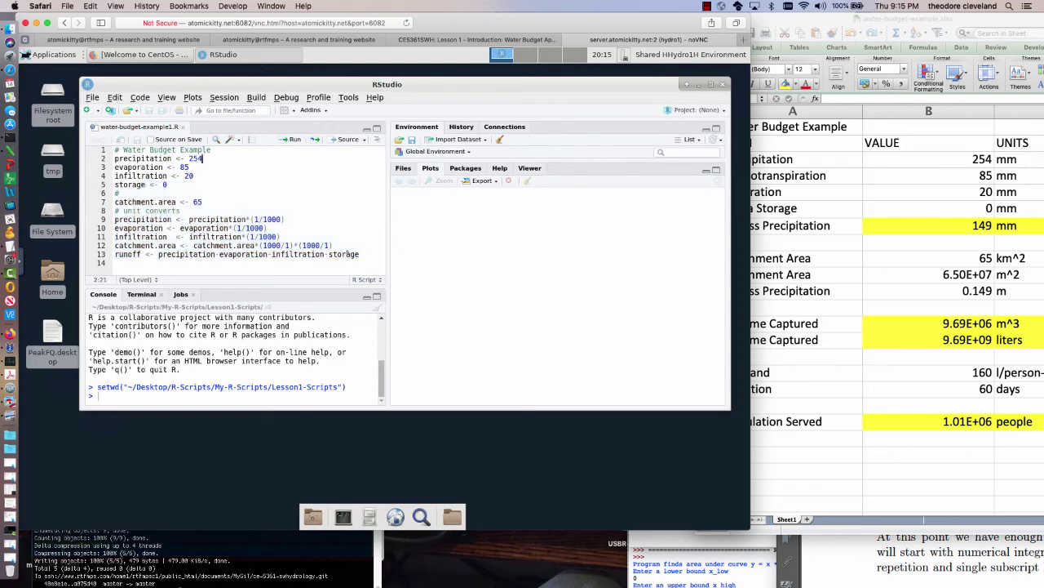
Undo the accidental move of the runoff line to the top of the script.
{"action": "left_click_drag", "start_coordinate": [352, 249], "coordinate": [363, 254]}
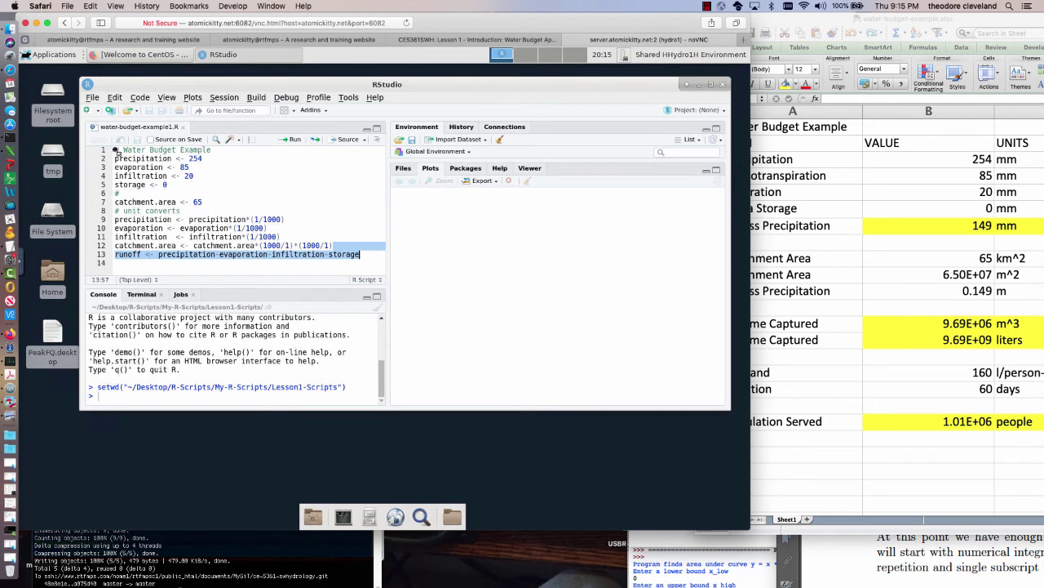
{"action": "left_click", "coordinate": [116, 152]}
{"action": "left_click_drag", "start_coordinate": [245, 254], "coordinate": [115, 150]}
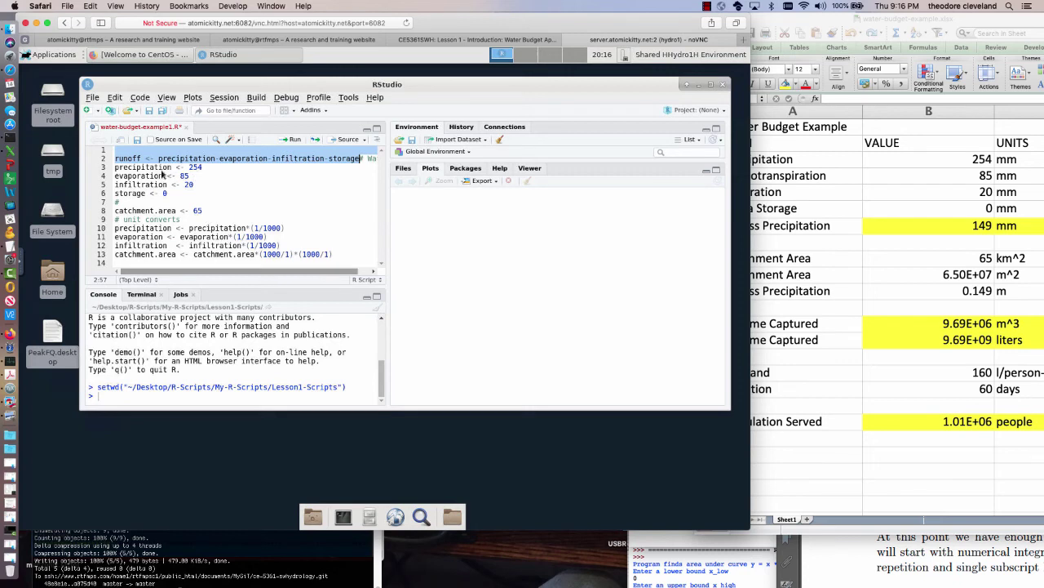
{"action": "left_click", "coordinate": [191, 176]}
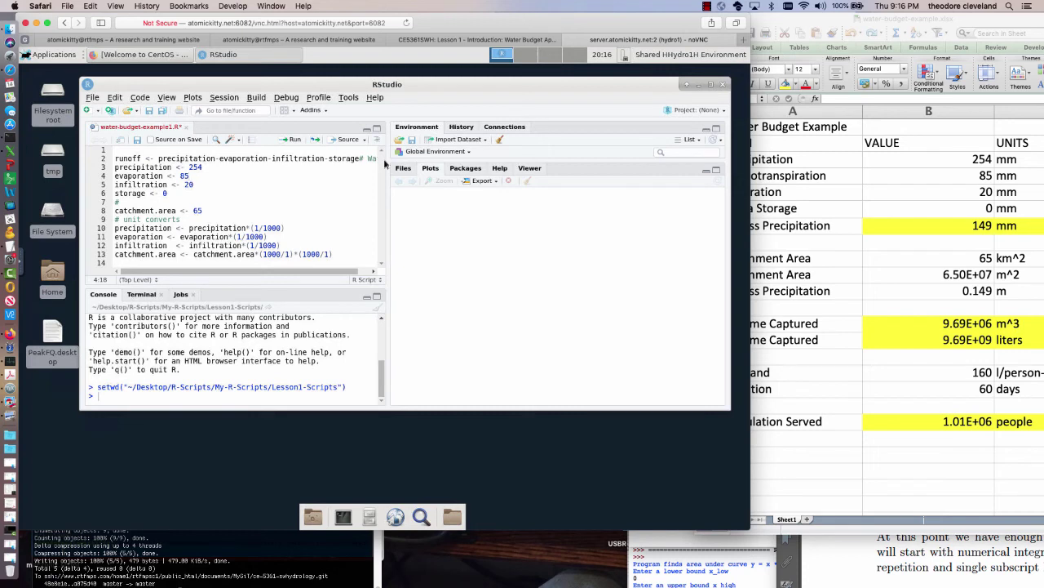
{"action": "left_click", "coordinate": [114, 97]}
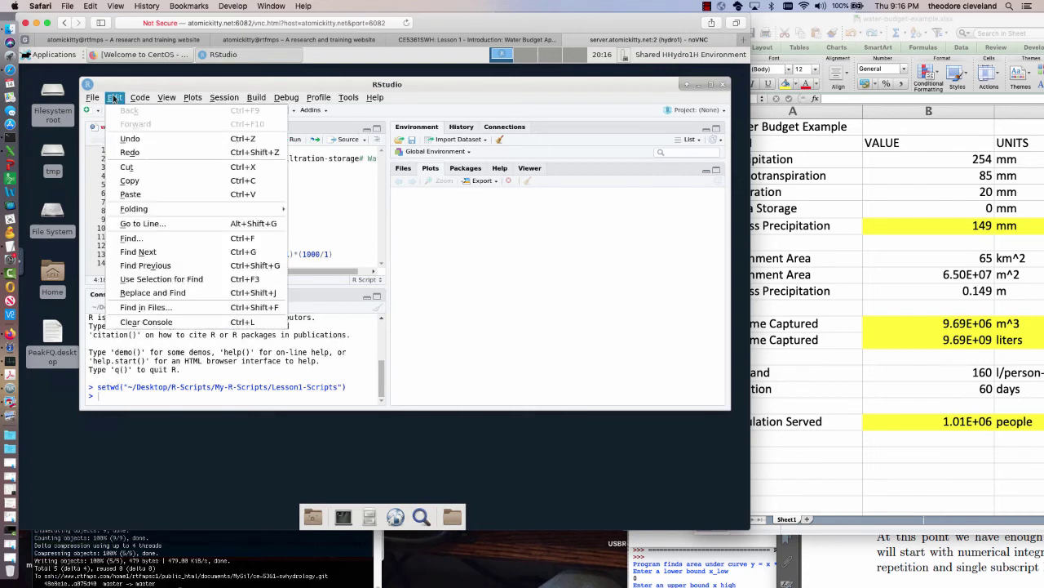
{"action": "left_click", "coordinate": [128, 141]}
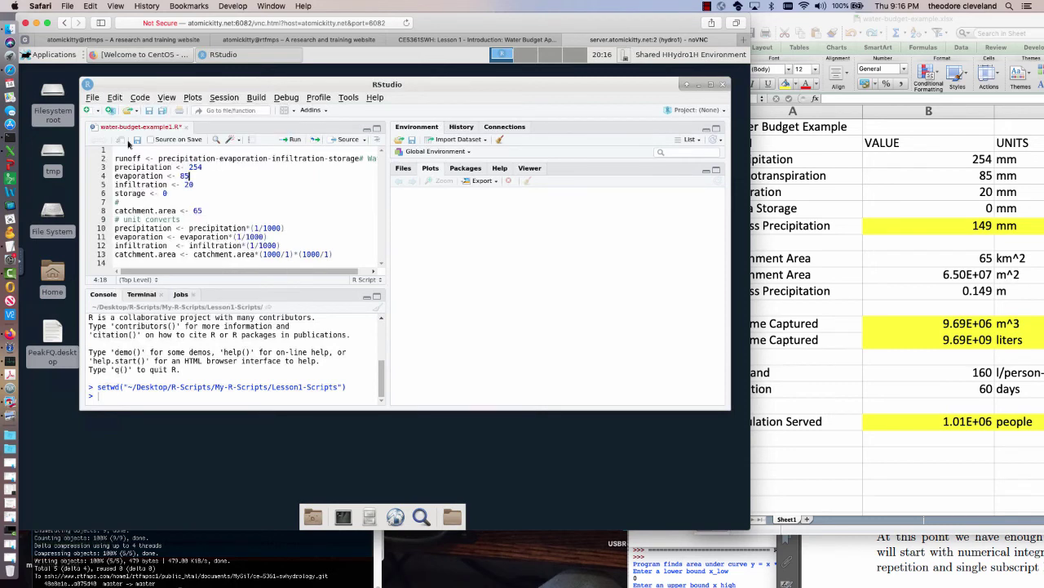
{"action": "key", "text": "ctrl+z"}
{"action": "key", "text": "ctrl+z"}
{"action": "key", "text": "ctrl+z"}
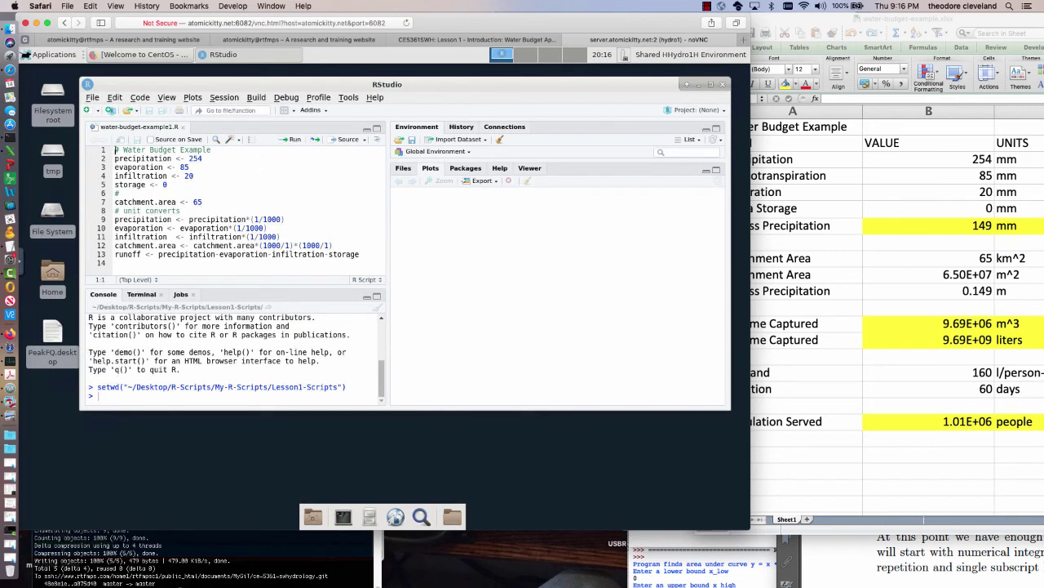
Select script lines 1–13, from the heading comment through the runoff formula.
{"action": "key", "text": "shift+Right"}
{"action": "key", "text": "shift+Right"}
{"action": "key", "text": "shift+Right"}
{"action": "key", "text": "shift+Right"}
{"action": "key", "text": "shift+Right"}
{"action": "key", "text": "shift+Right"}
{"action": "key", "text": "shift+Down"}
{"action": "key", "text": "shift+Down"}
{"action": "key", "text": "shift+Right"}
{"action": "key", "text": "shift+Right"}
{"action": "key", "text": "shift+Right"}
{"action": "key", "text": "shift+Right"}
{"action": "key", "text": "shift+Right"}
{"action": "key", "text": "shift+Right"}
{"action": "key", "text": "shift+Right"}
{"action": "key", "text": "shift+Down"}
{"action": "key", "text": "shift+Down"}
{"action": "key", "text": "shift+Down"}
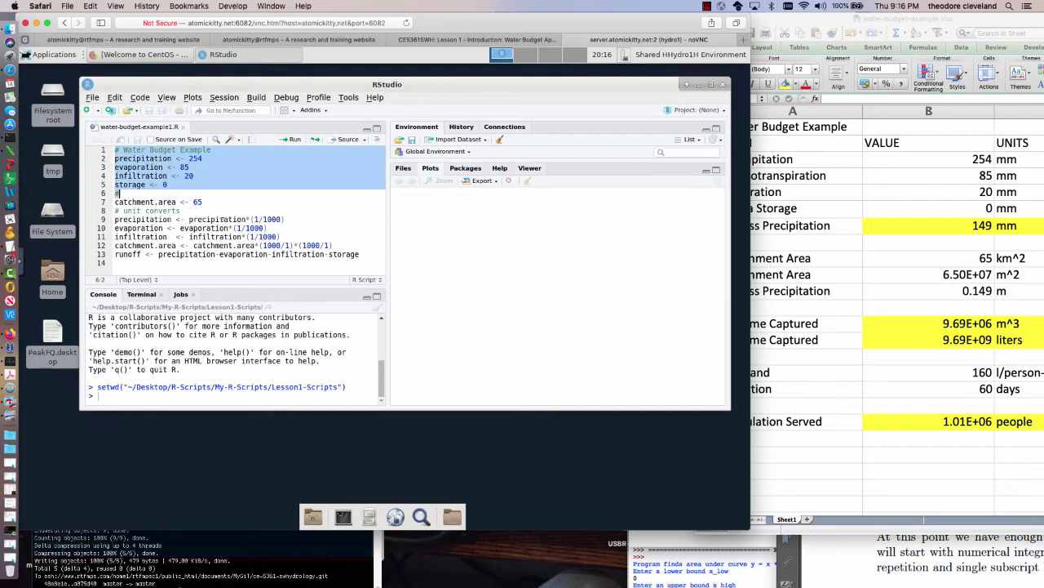
{"action": "key", "text": "shift+Down"}
{"action": "key", "text": "shift+Down"}
{"action": "key", "text": "shift+Down"}
{"action": "key", "text": "shift+Down"}
{"action": "key", "text": "shift+Down"}
{"action": "key", "text": "shift+Down"}
{"action": "key", "text": "shift+Right"}
{"action": "key", "text": "shift+Right"}
{"action": "key", "text": "shift+Right"}
{"action": "key", "text": "shift+Right"}
{"action": "key", "text": "shift+Right"}
{"action": "key", "text": "shift+Right"}
{"action": "key", "text": "shift+Right"}
{"action": "key", "text": "shift+Right"}
{"action": "key", "text": "shift+Right"}
{"action": "key", "text": "shift+Right"}
{"action": "key", "text": "shift+Right"}
{"action": "key", "text": "shift+Right"}
{"action": "key", "text": "shift+Right"}
{"action": "key", "text": "shift+Right"}
{"action": "key", "text": "shift+Right"}
{"action": "key", "text": "shift+Right"}
{"action": "key", "text": "shift+Right"}
{"action": "key", "text": "shift+Right"}
{"action": "key", "text": "shift+Right"}
{"action": "key", "text": "shift+Right"}
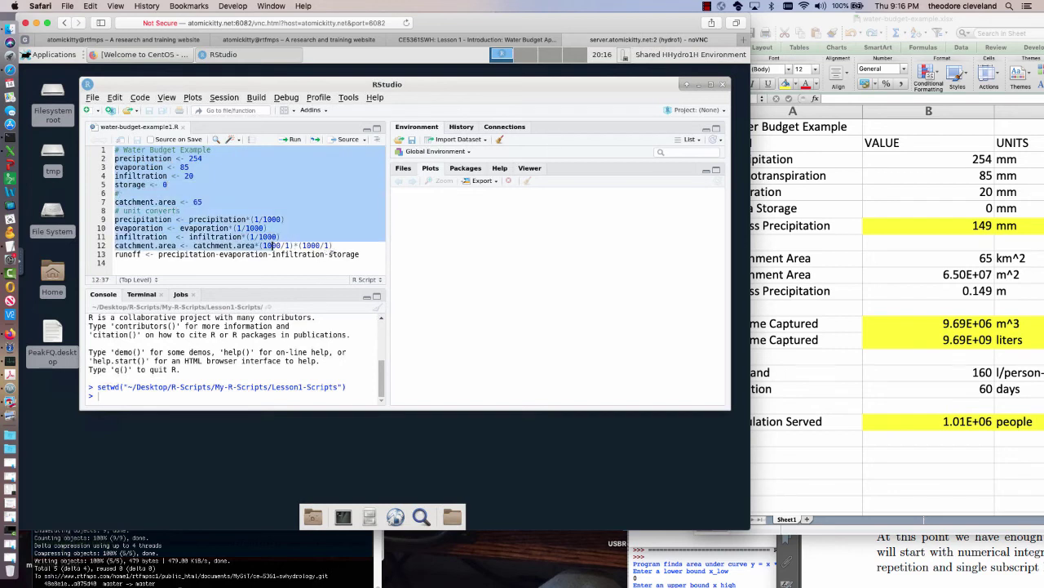
{"action": "key", "text": "shift+Down"}
{"action": "key", "text": "shift+End"}
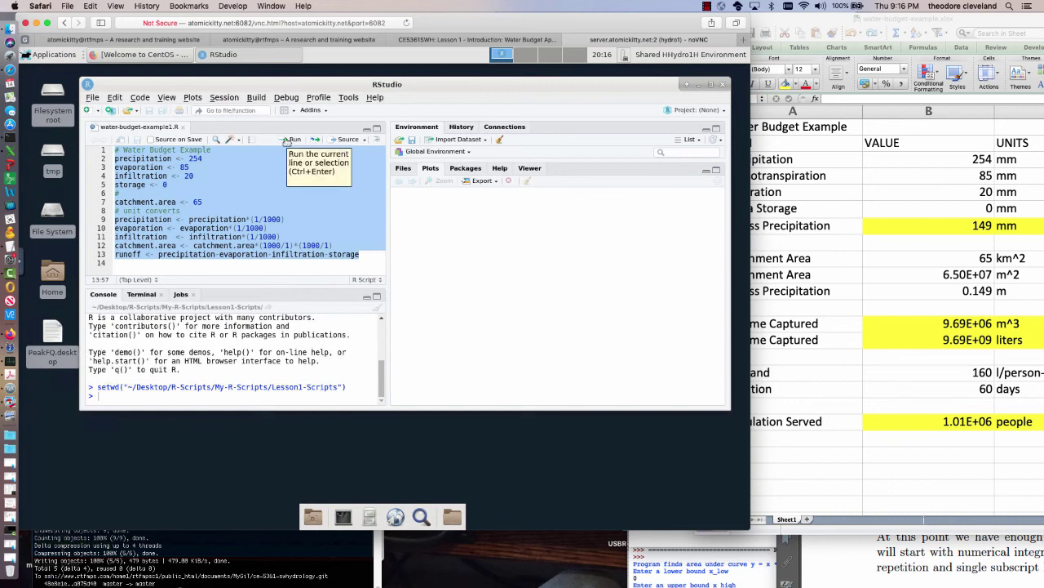
Run the script, print runoff as 0.149 in the console, and return to the CE5361SWH lesson tab.
{"action": "left_click", "coordinate": [287, 141]}
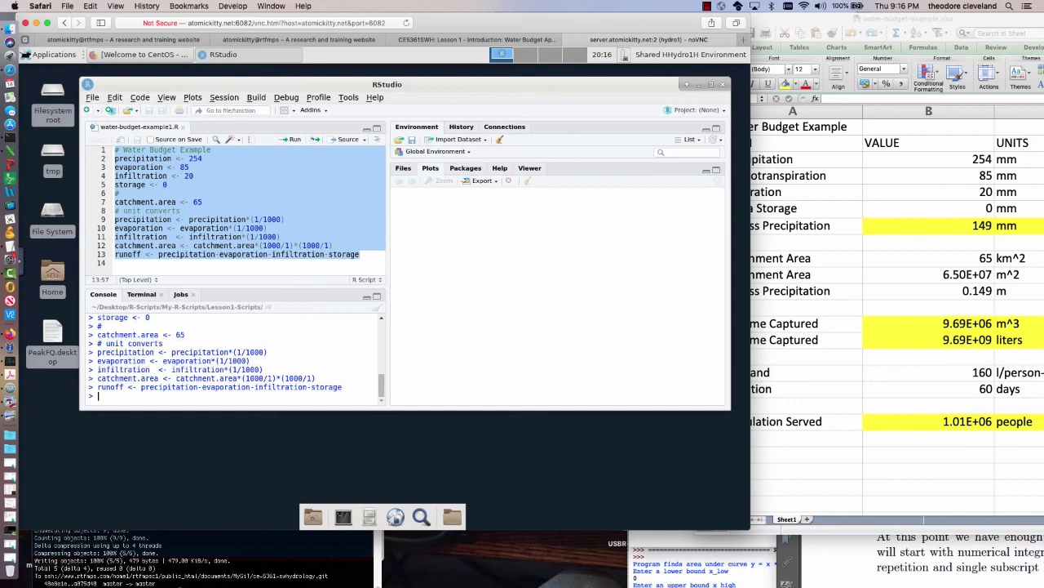
{"action": "type", "text": "runoff"}
{"action": "key", "text": "Return"}
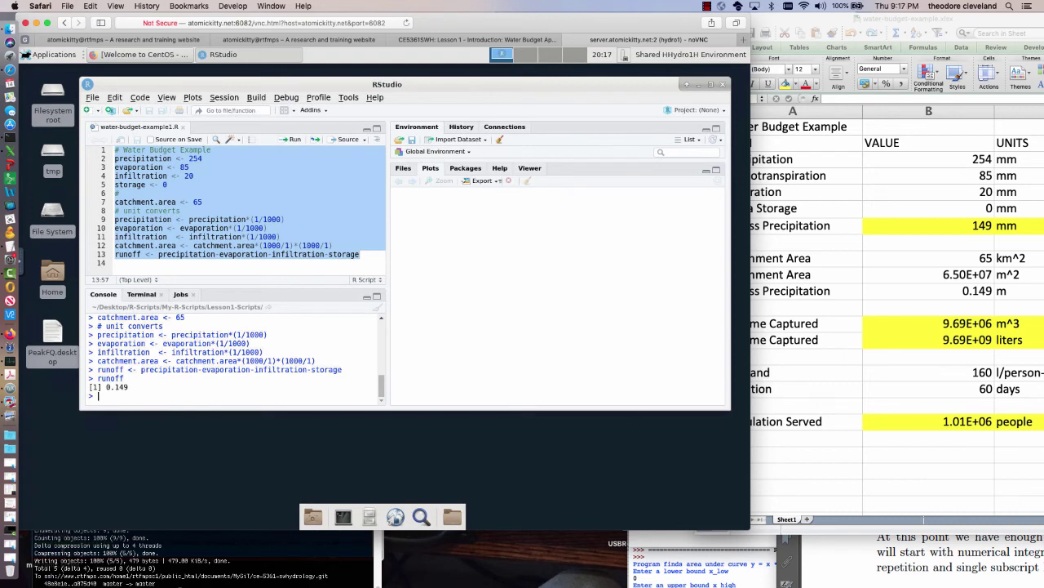
{"action": "left_click", "coordinate": [482, 41]}
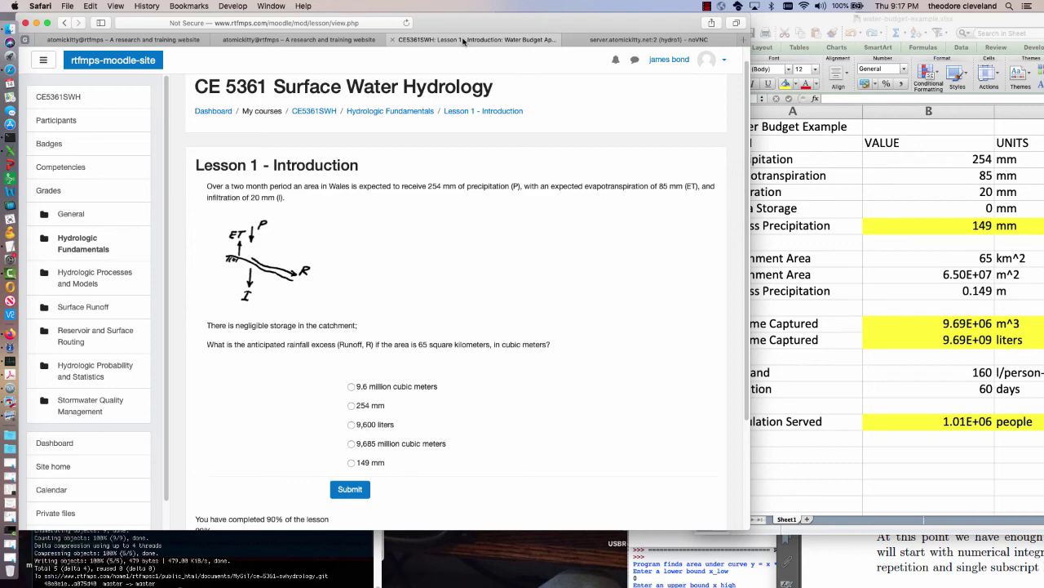
Go back to the noVNC tab showing RStudio.
{"action": "left_click", "coordinate": [645, 40]}
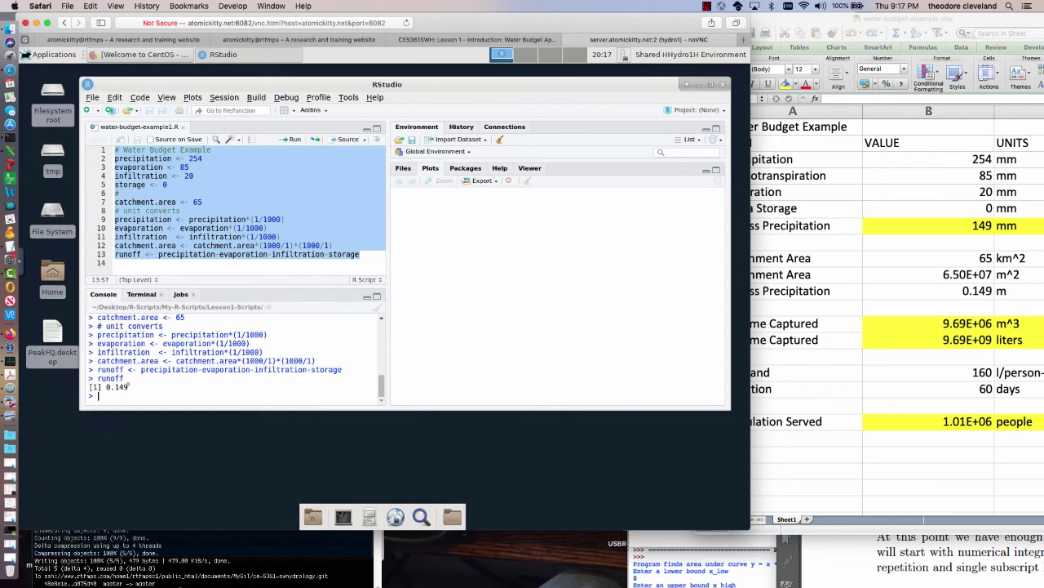
Compute runoff*catchment.area in the console, giving 9685000 cubic metres.
{"action": "type", "text": "runoff*catchment.area"}
{"action": "key", "text": "Return"}
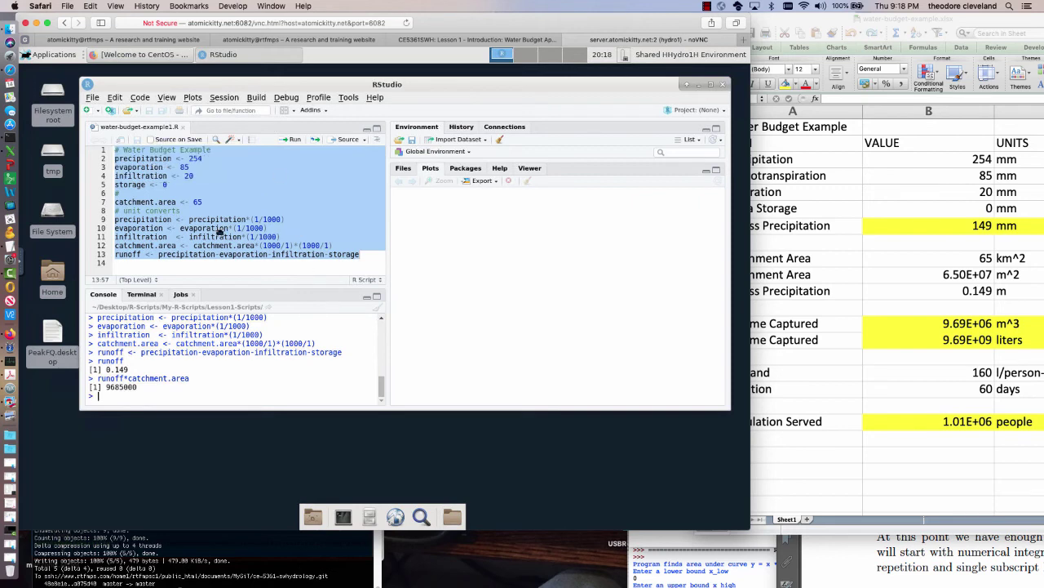
{"action": "key", "text": "Up"}
{"action": "key", "text": "Up"}
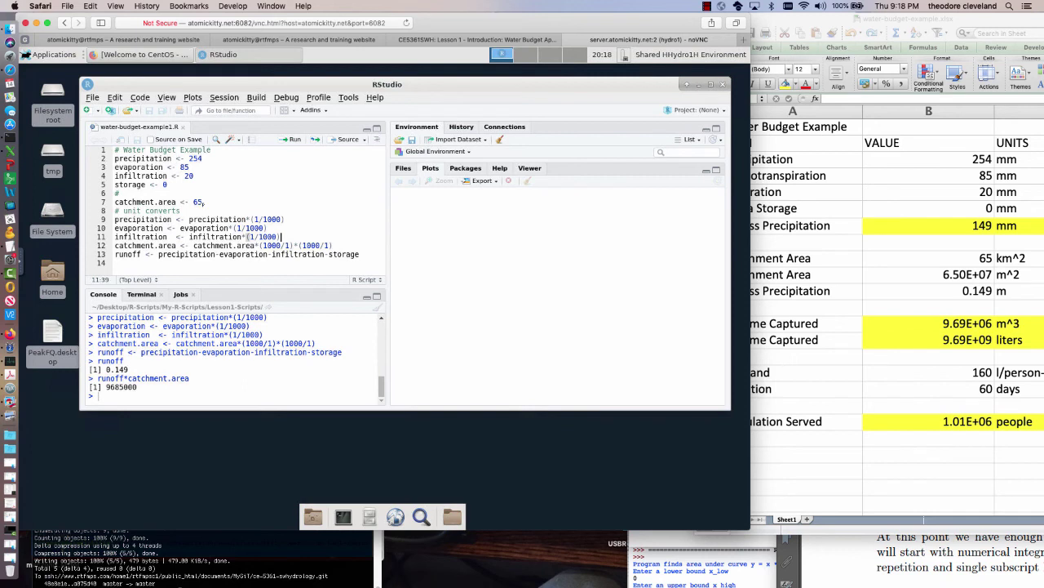
Change storage from 0 to 11, re-source the script, and recompute runoff*catchment.area as -705315000.
{"action": "double_click", "coordinate": [165, 184]}
{"action": "type", "text": "11"}
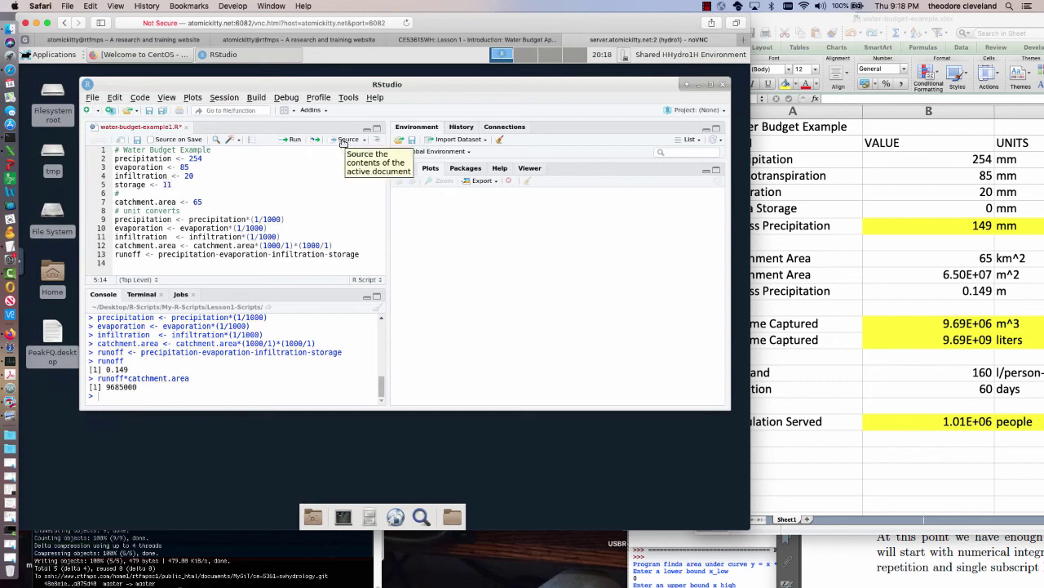
{"action": "left_click", "coordinate": [345, 142]}
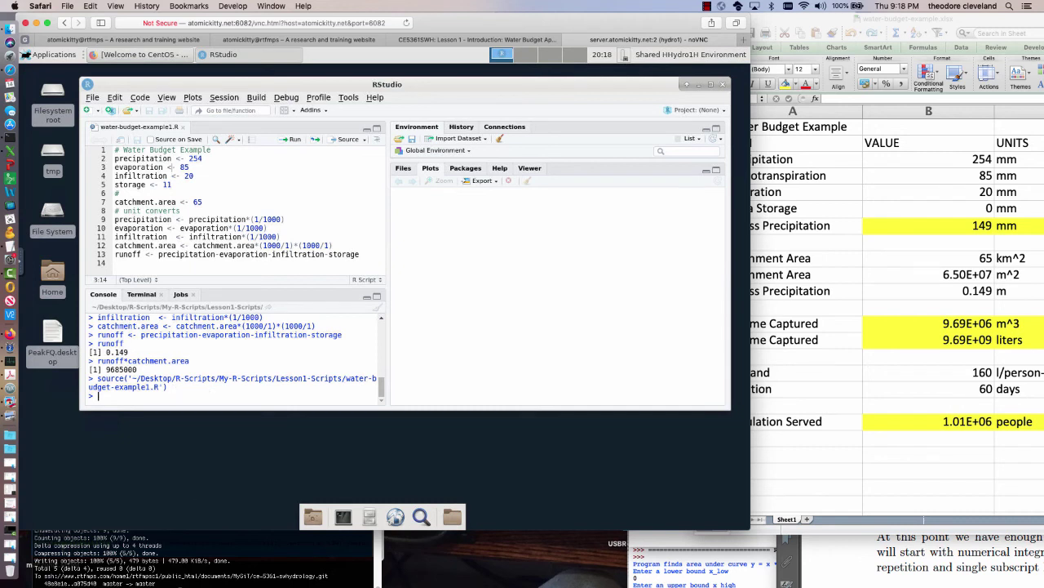
{"action": "key", "text": "Up"}
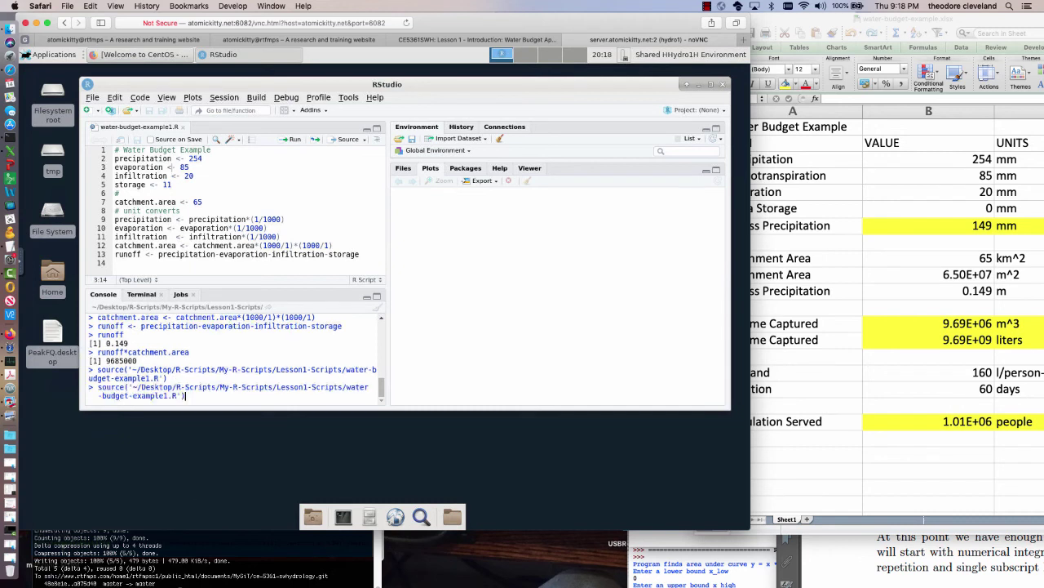
{"action": "key", "text": "Up"}
{"action": "key", "text": "Up"}
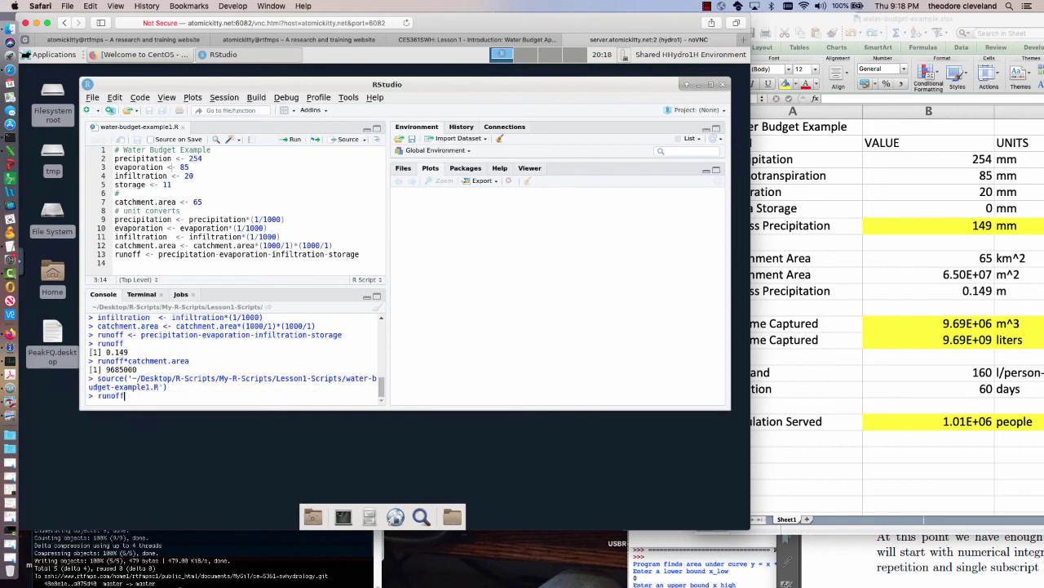
{"action": "key", "text": "Down"}
{"action": "key", "text": "Return"}
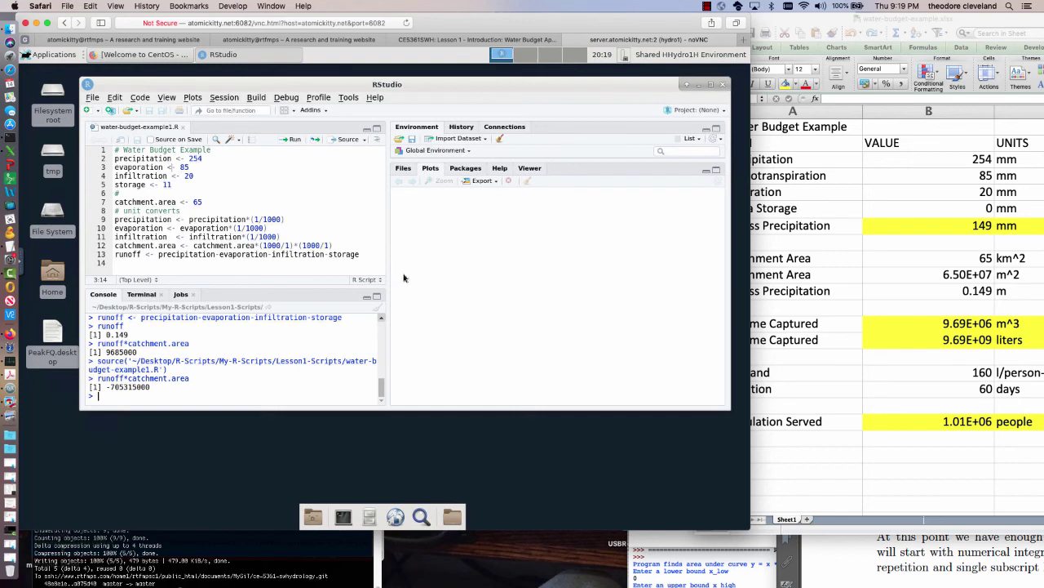
Append *catchment.area to the runoff formula, save and source, and recompute runoff*catchment.area.
{"action": "left_click", "coordinate": [359, 254]}
{"action": "type", "text": "*catc"}
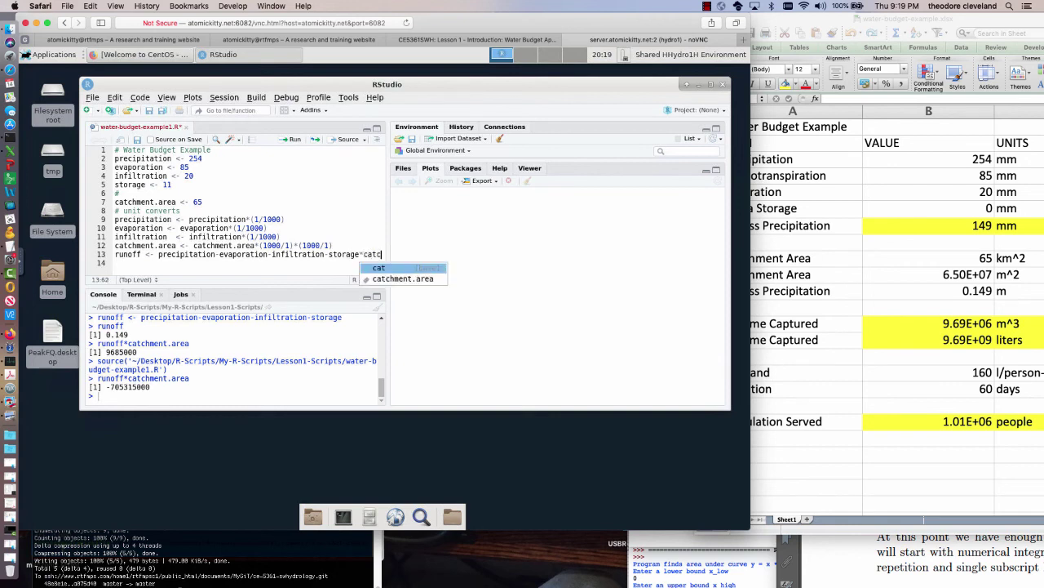
{"action": "type", "text": "hm"}
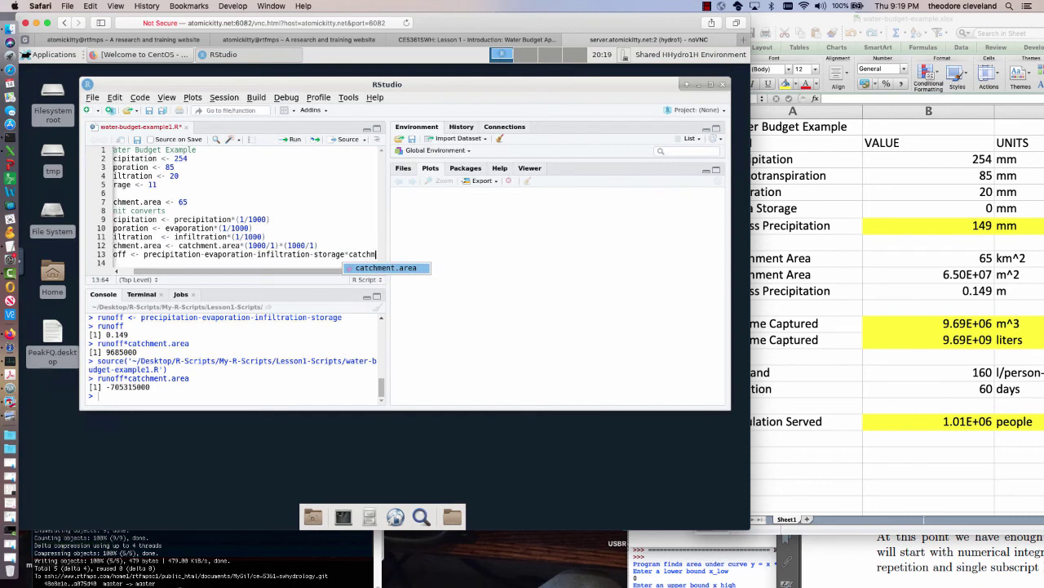
{"action": "key", "text": "Tab"}
{"action": "key", "text": "Return"}
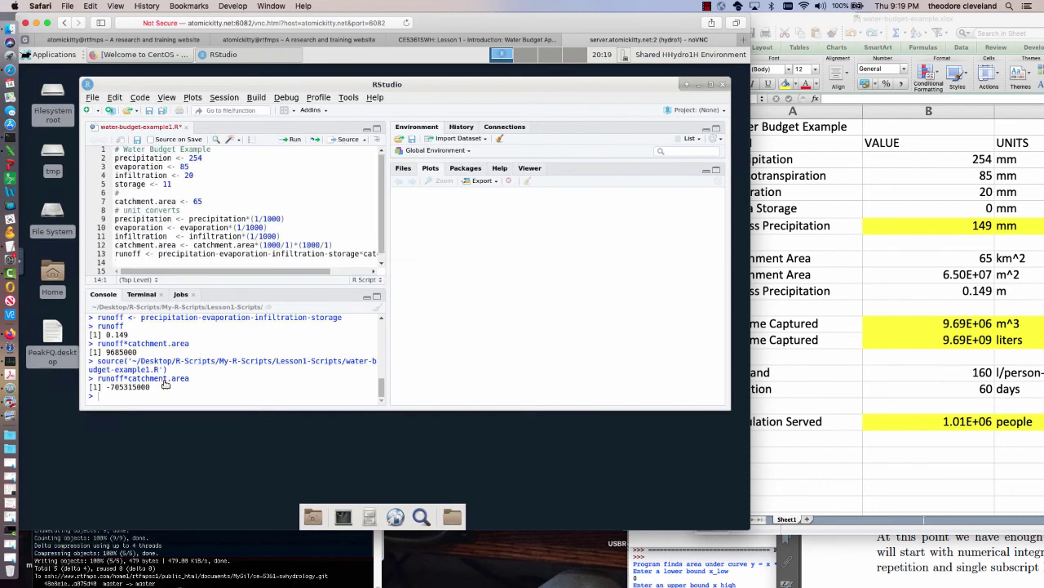
{"action": "key", "text": "ctrl+shift+s"}
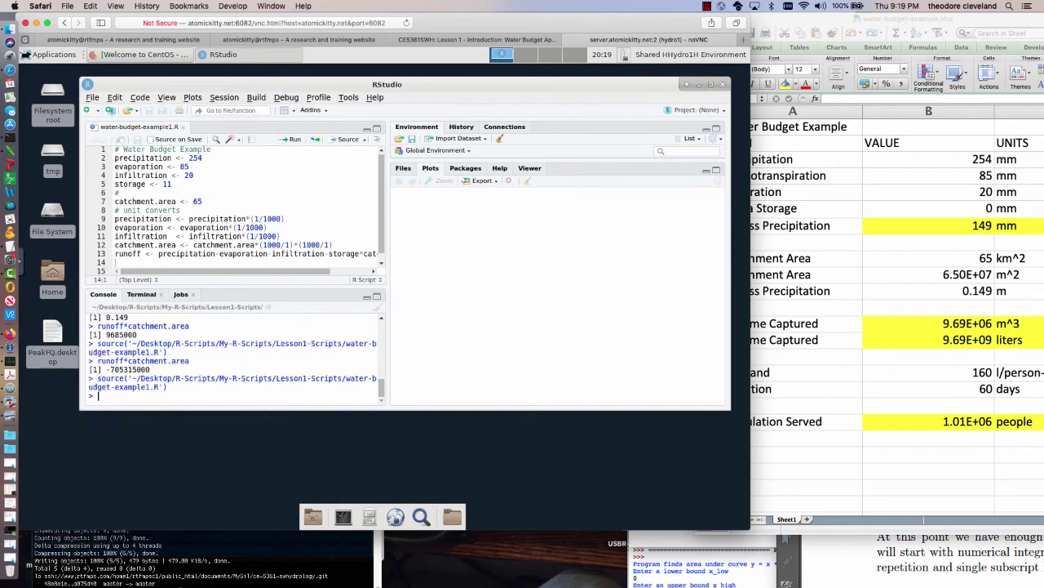
{"action": "key", "text": "Up"}
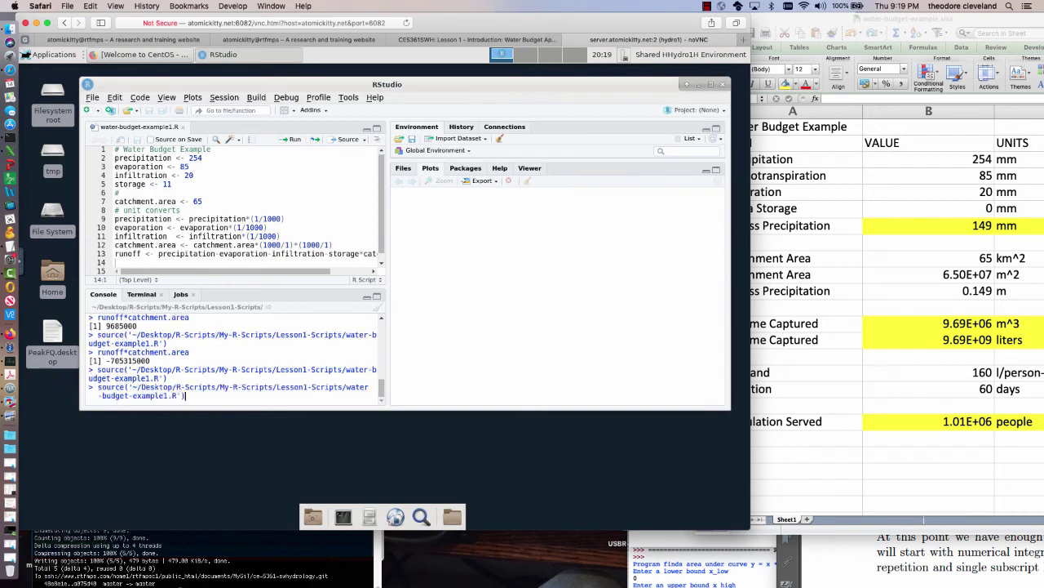
{"action": "key", "text": "Up"}
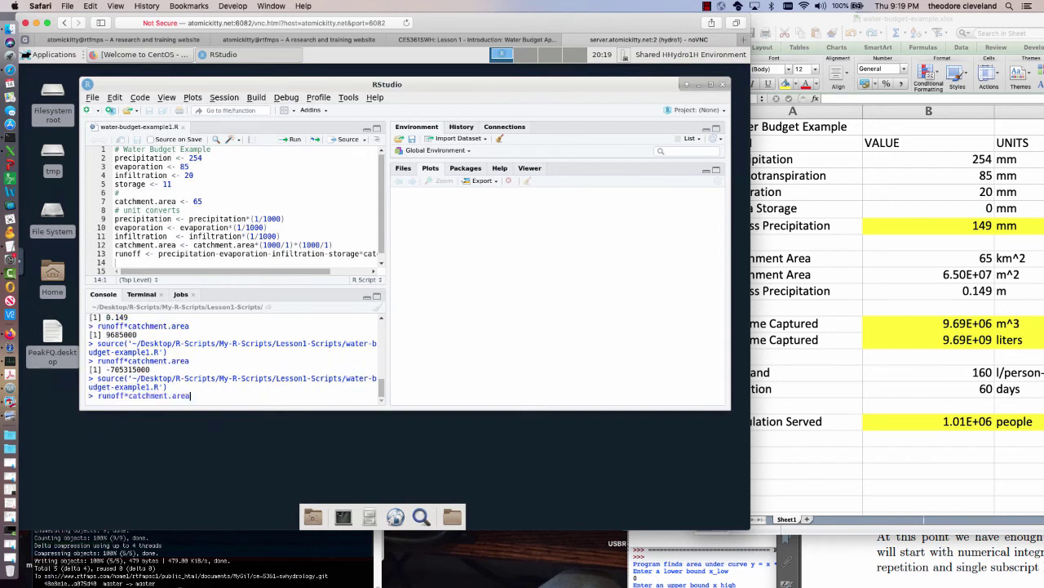
{"action": "key", "text": "Return"}
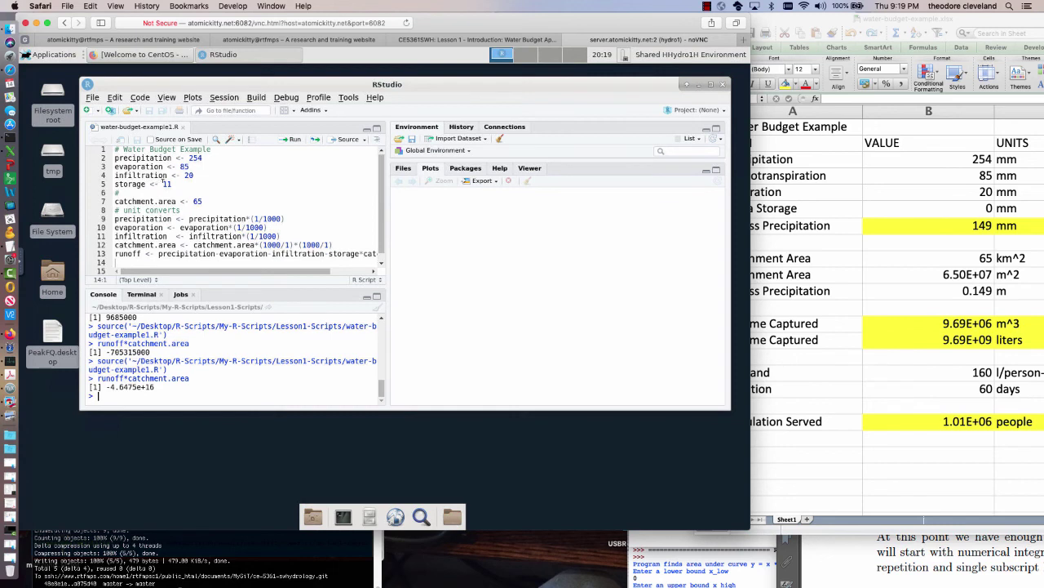
Set storage back to 0, rerun the script, and recompute the runoff volume as 9685000.
{"action": "left_click_drag", "start_coordinate": [162, 184], "coordinate": [171, 184]}
{"action": "type", "text": "0"}
{"action": "left_click", "coordinate": [348, 139]}
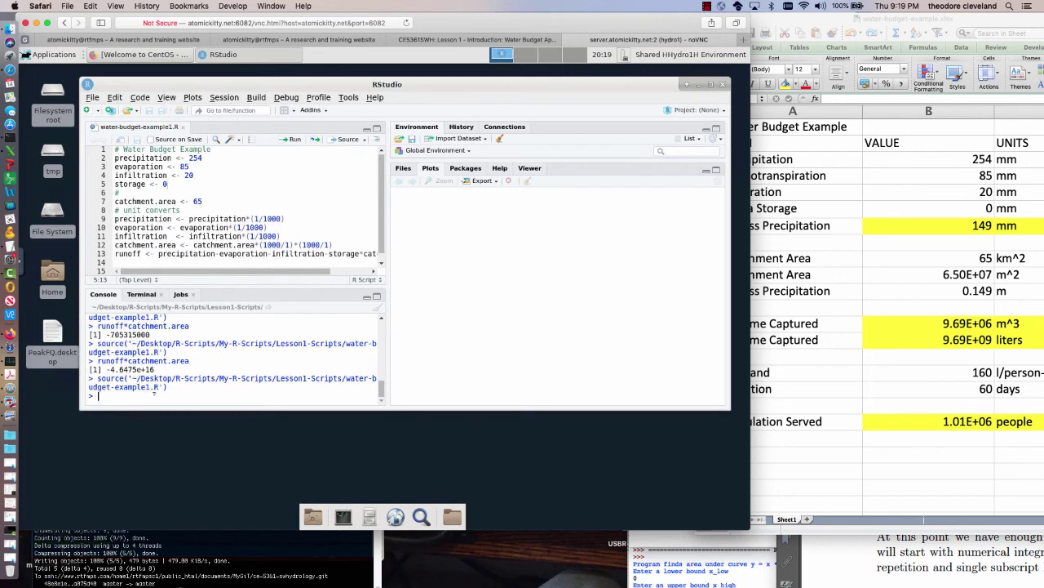
{"action": "key", "text": "Up"}
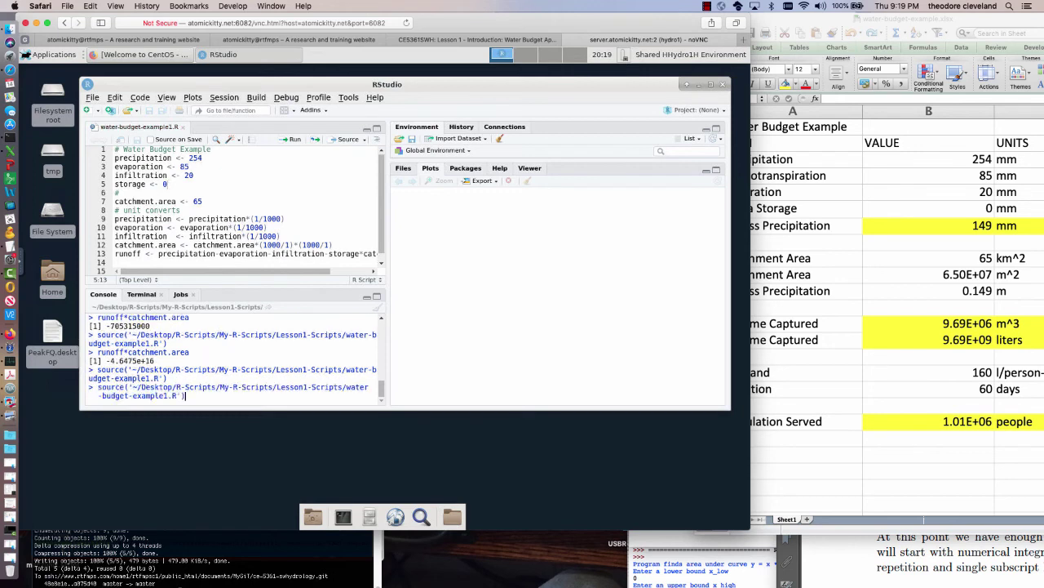
{"action": "key", "text": "Up"}
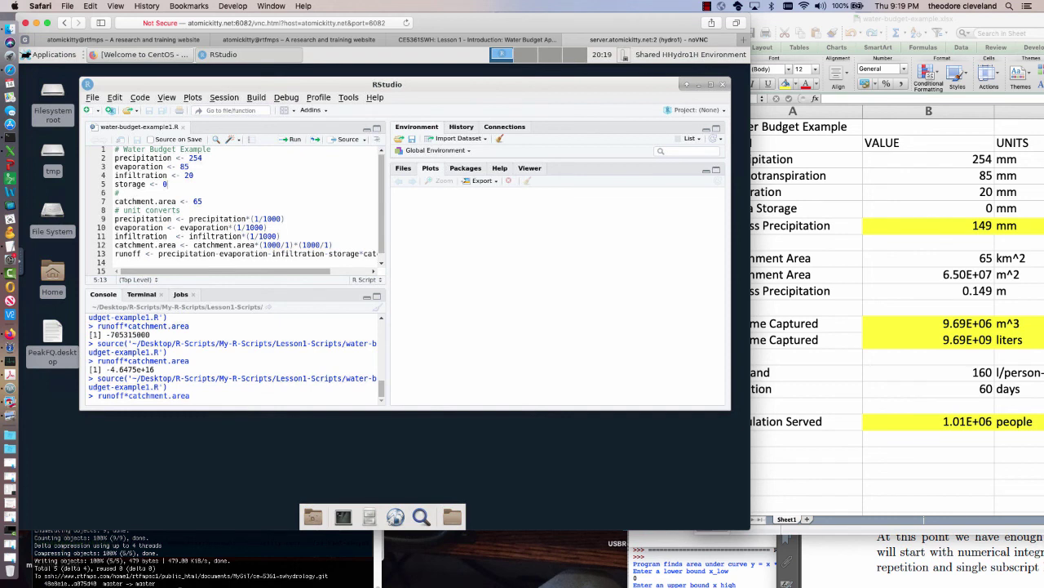
{"action": "key", "text": "Return"}
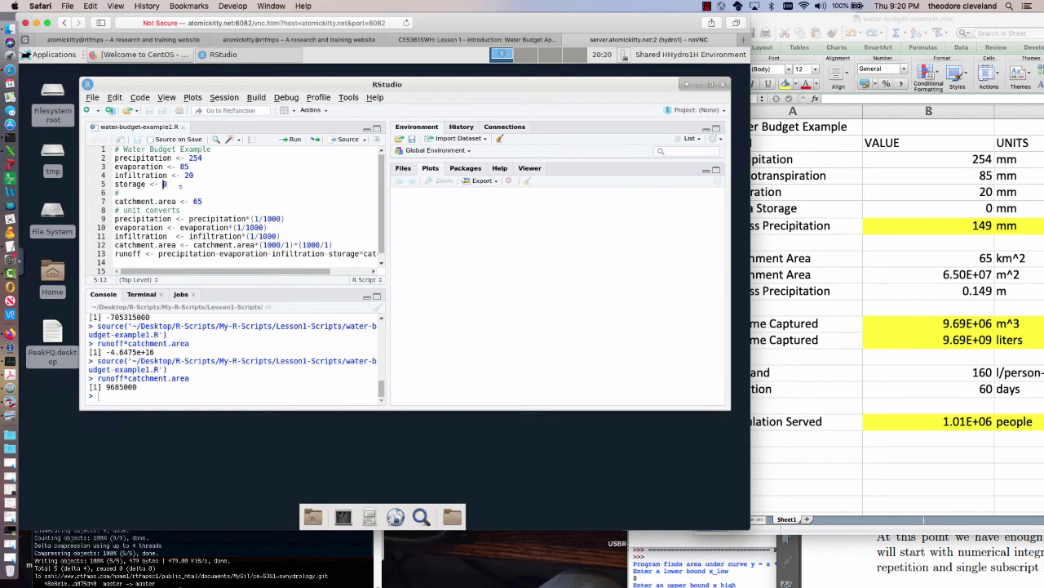
Clear the storage value on line 5 and append *(1/1000) to the runoff formula.
{"action": "key", "text": "BackSpace"}
{"action": "key", "text": "BackSpace"}
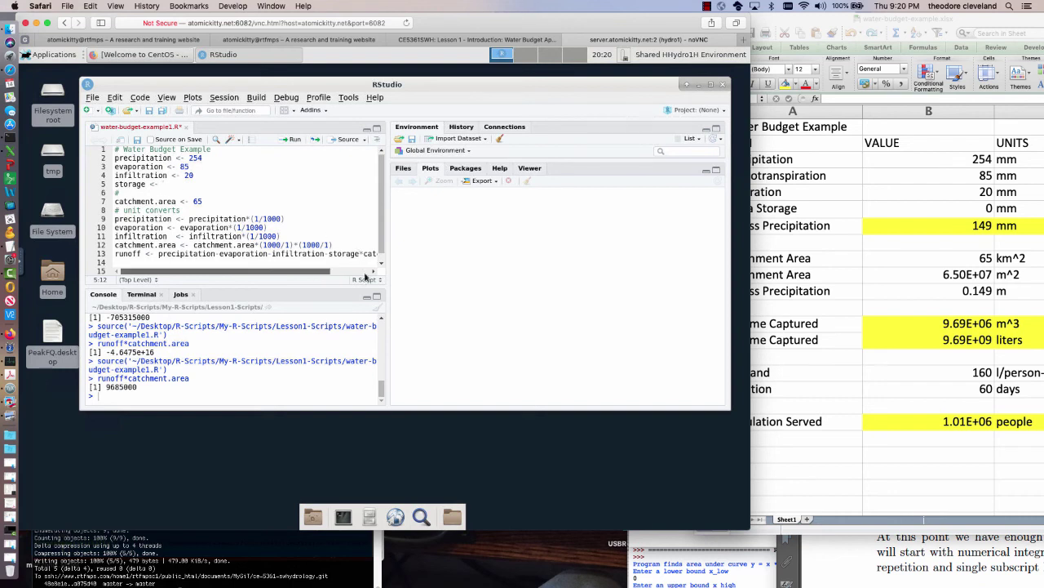
{"action": "left_click", "coordinate": [370, 273]}
{"action": "left_click", "coordinate": [370, 274]}
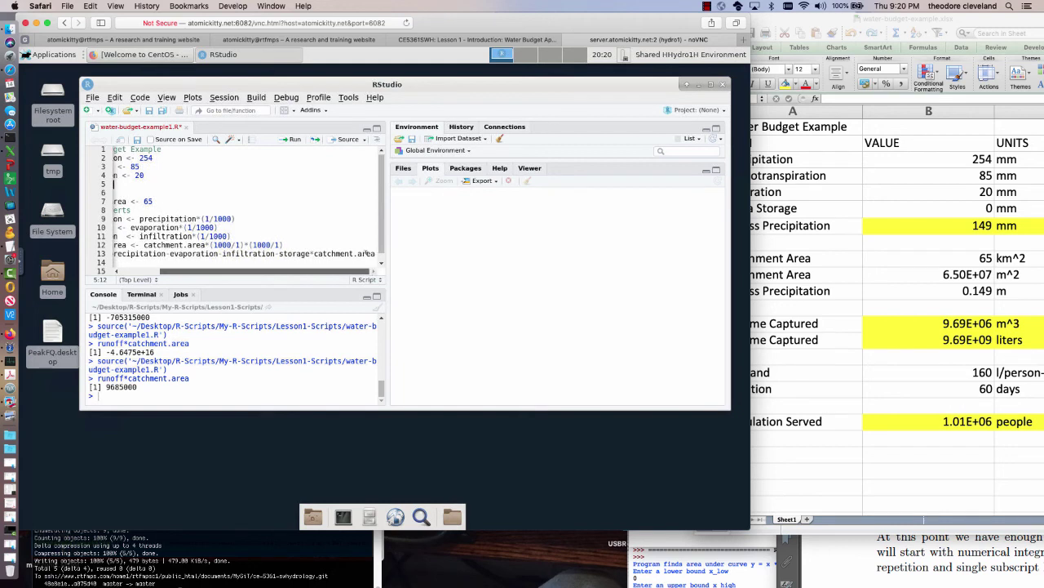
{"action": "left_click", "coordinate": [374, 253]}
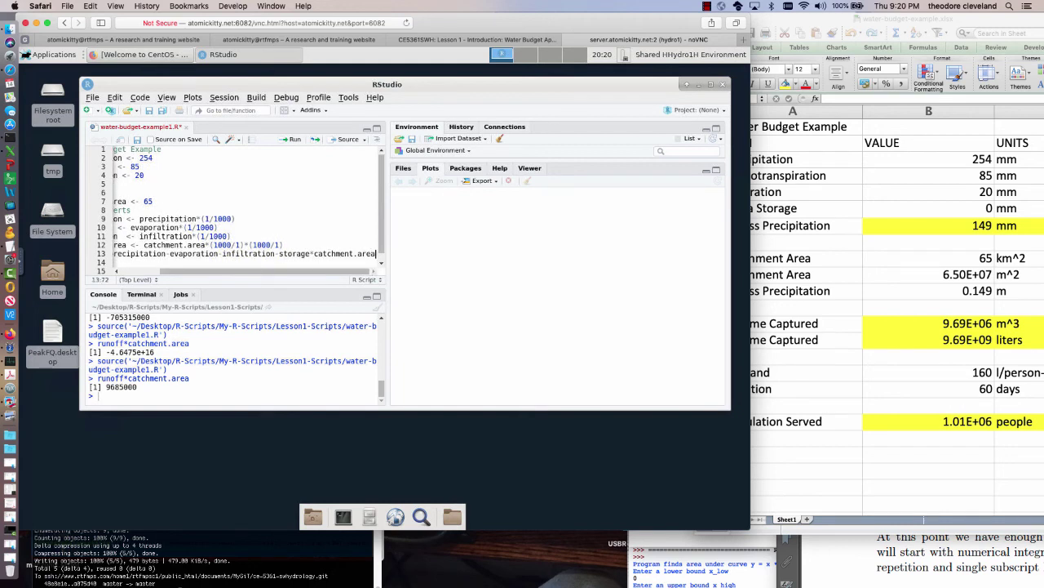
{"action": "type", "text": "*"}
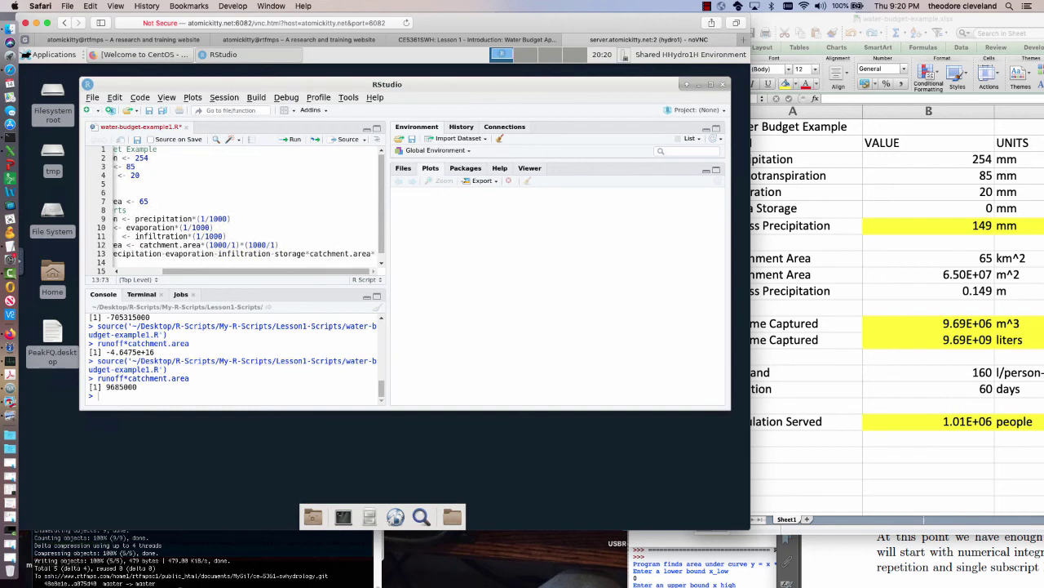
{"action": "type", "text": "("}
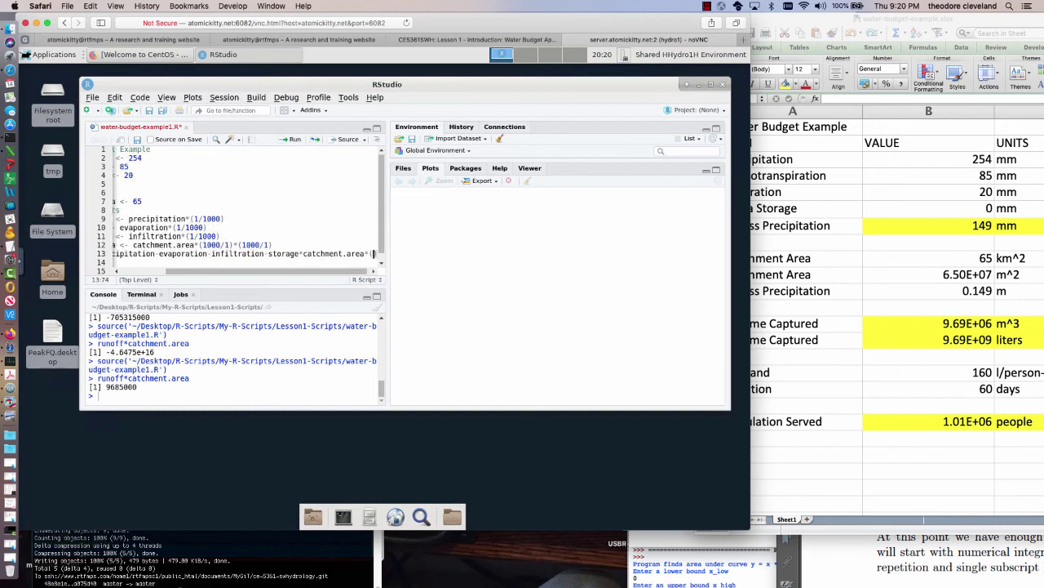
{"action": "type", "text": "1/10"}
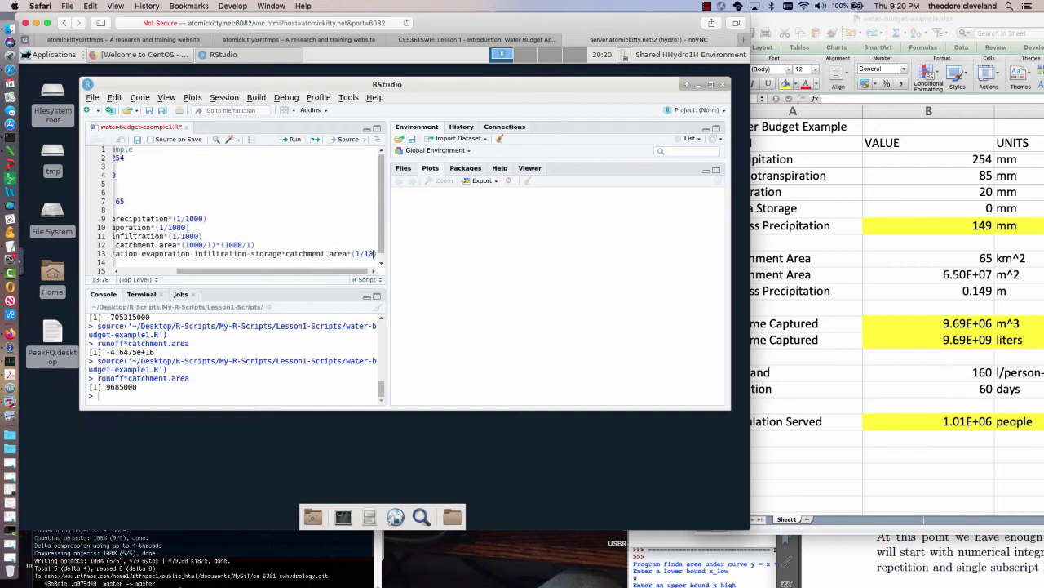
{"action": "type", "text": "00)"}
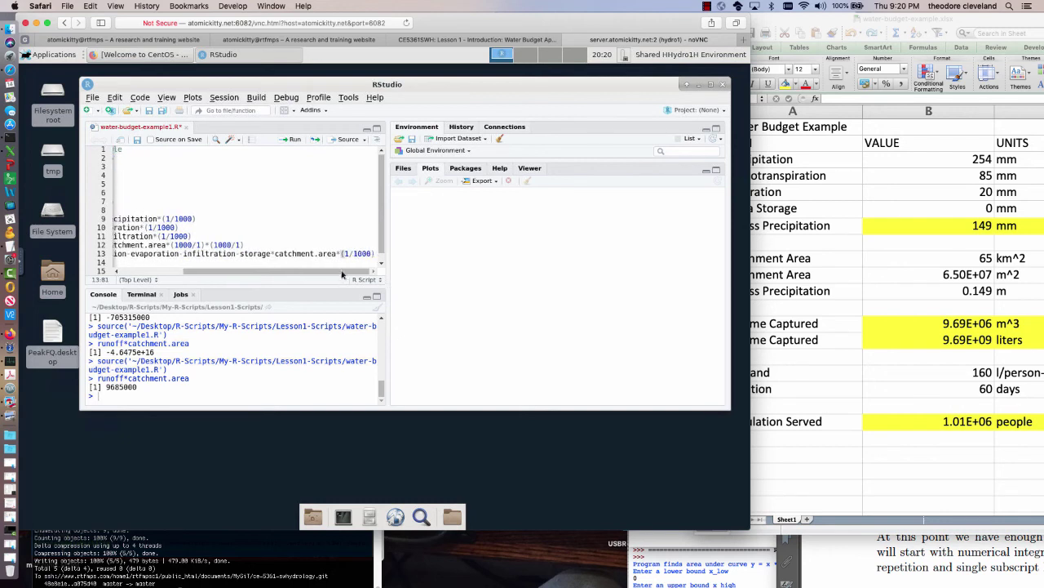
{"action": "left_click", "coordinate": [123, 272]}
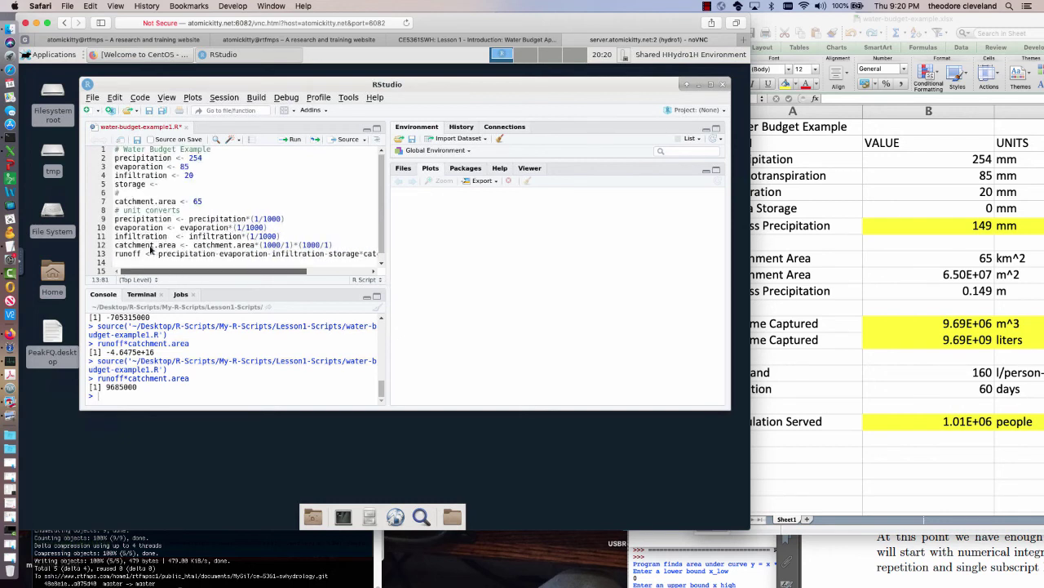
{"action": "left_click", "coordinate": [214, 188]}
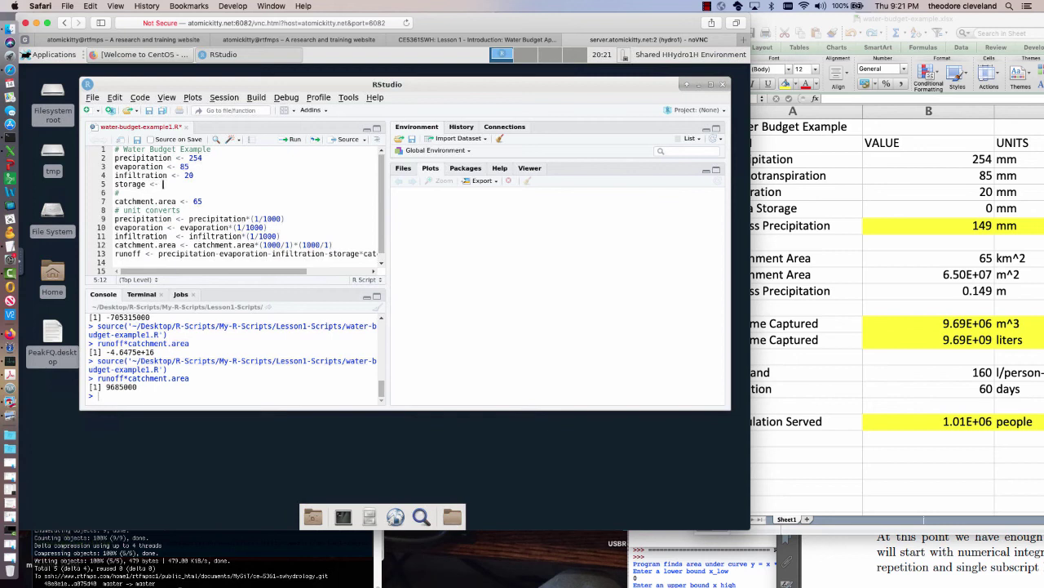
Set storage to 10, re-source the script, and recompute runoff*catchment.area as -4.224999e+13.
{"action": "type", "text": "10"}
{"action": "left_click", "coordinate": [346, 140]}
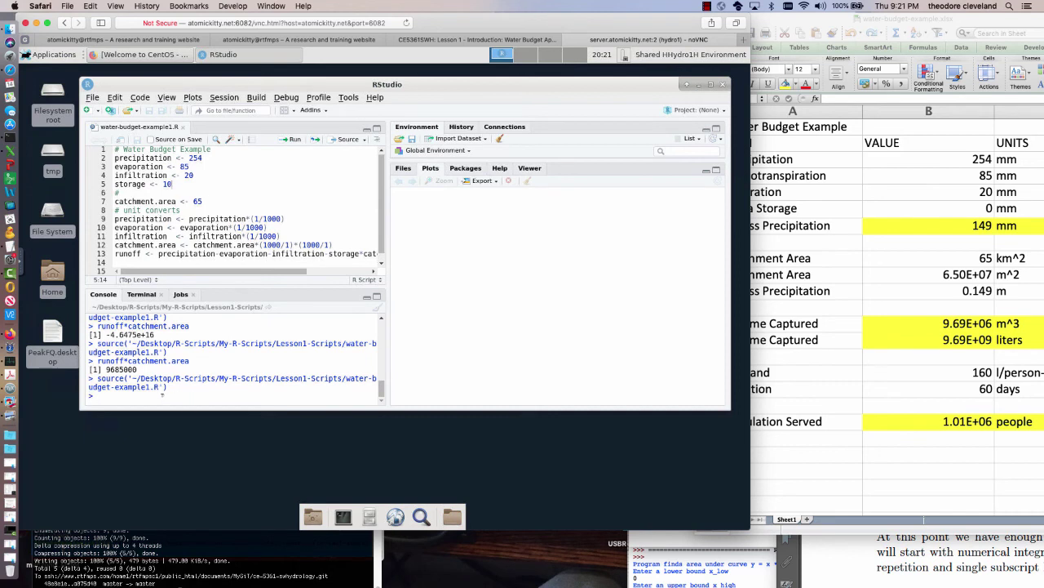
{"action": "key", "text": "Up"}
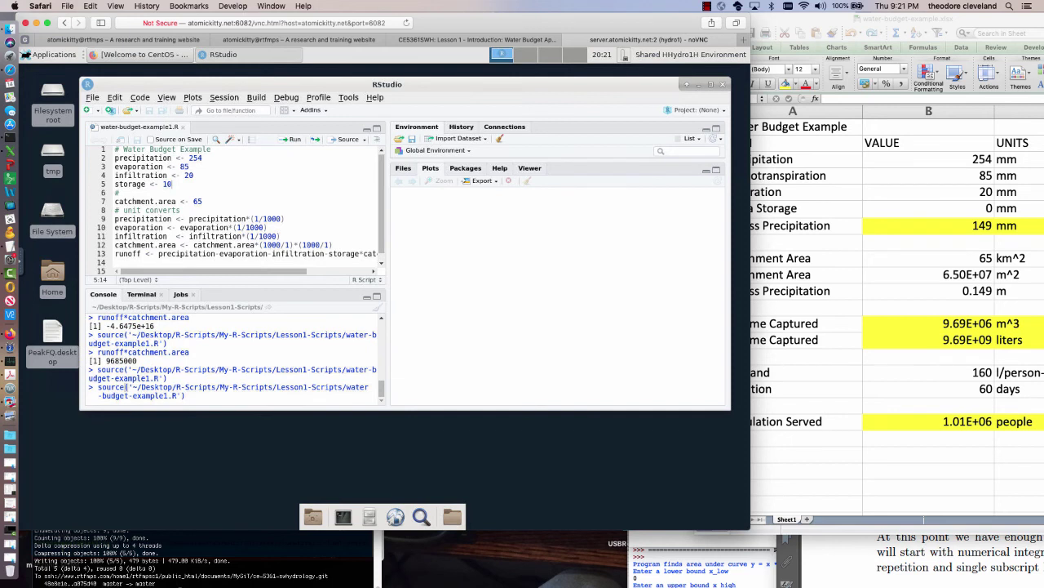
{"action": "key", "text": "Up"}
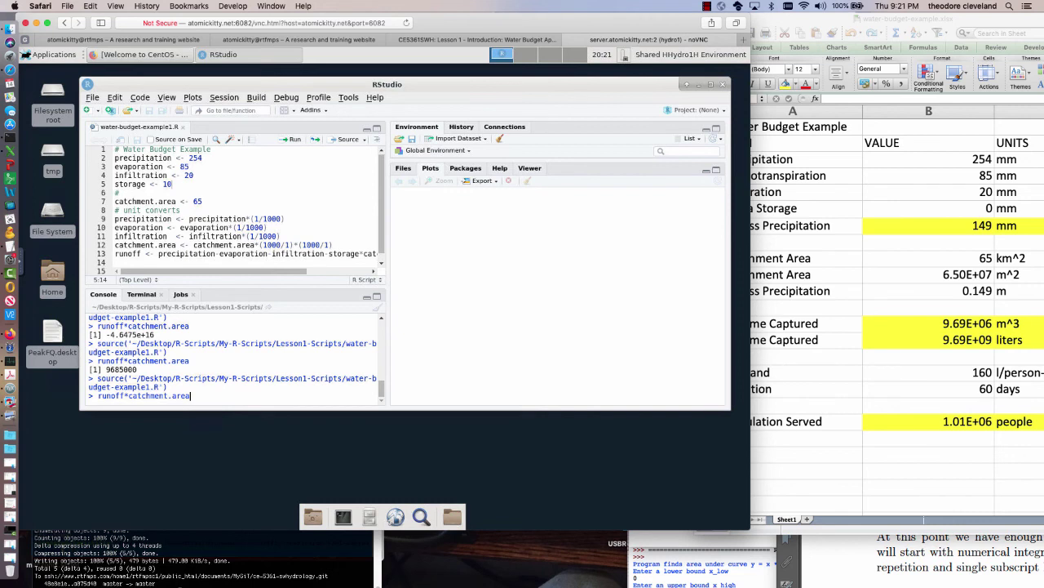
{"action": "key", "text": "Return"}
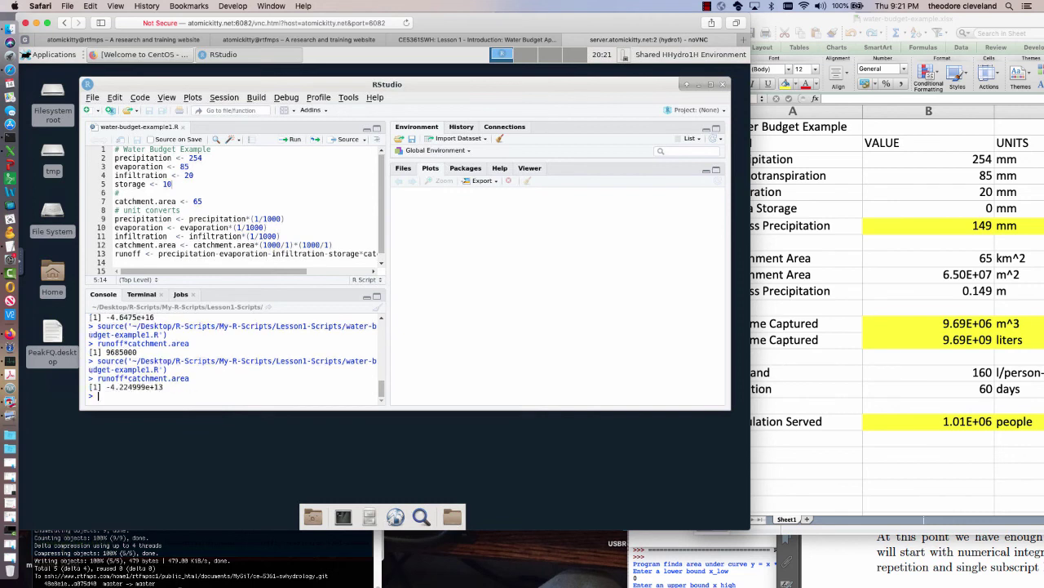
{"action": "left_click", "coordinate": [366, 272]}
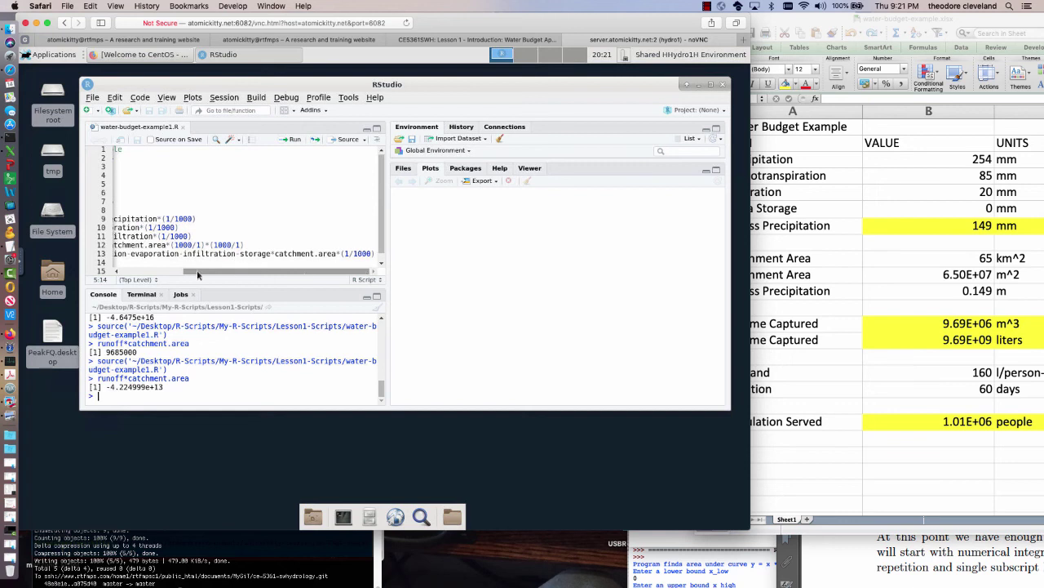
{"action": "scroll", "coordinate": [126, 274], "scroll_direction": "left", "scroll_amount": 1}
{"action": "scroll", "coordinate": [381, 253], "scroll_direction": "left", "scroll_amount": 5}
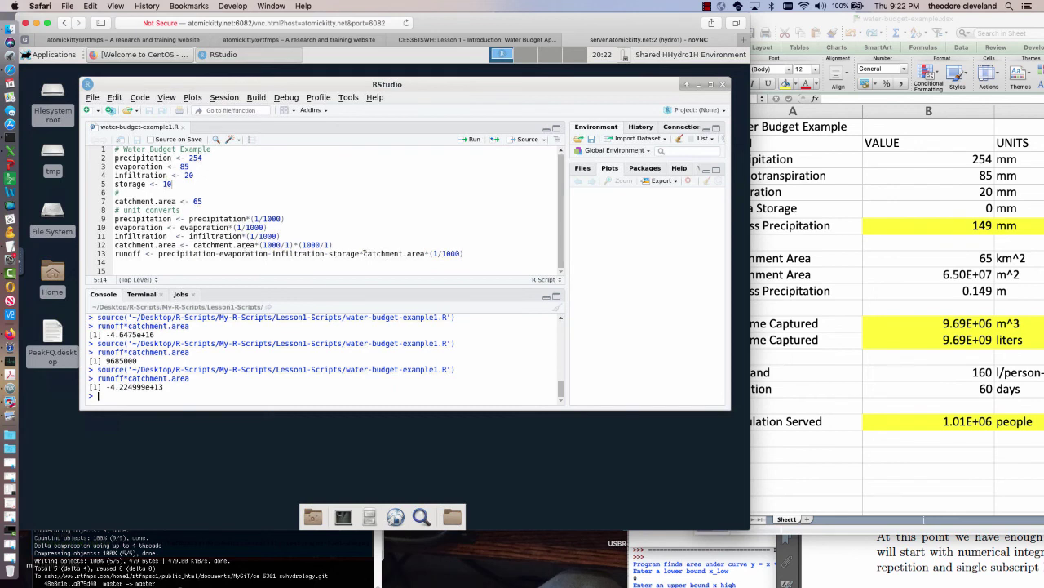
Delete 'catchment.area*' from the runoff formula, re-source, and recompute runoff*catchment.area as 9035000.
{"action": "left_click_drag", "start_coordinate": [364, 254], "coordinate": [429, 254]}
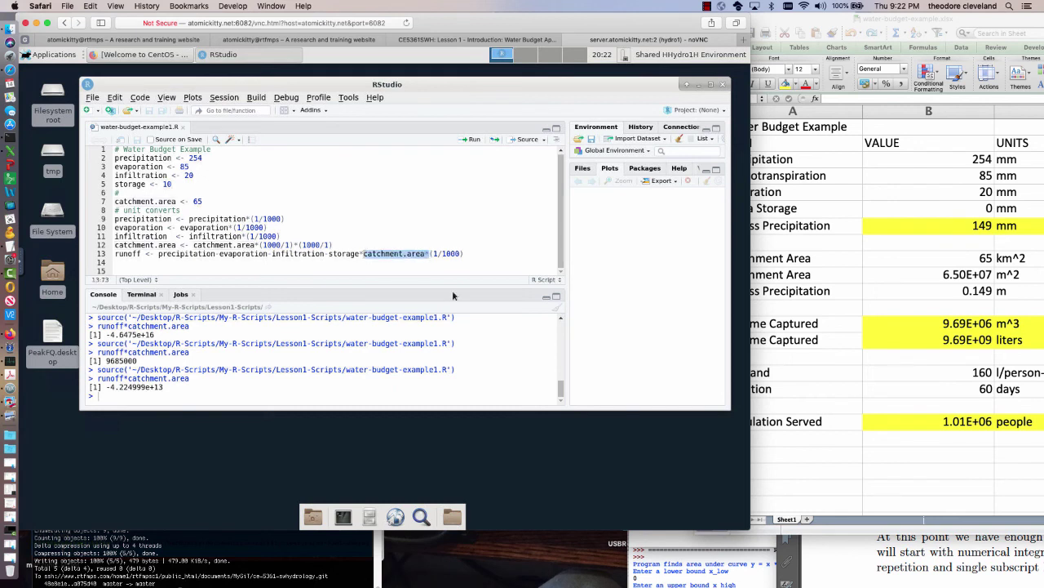
{"action": "key", "text": "BackSpace"}
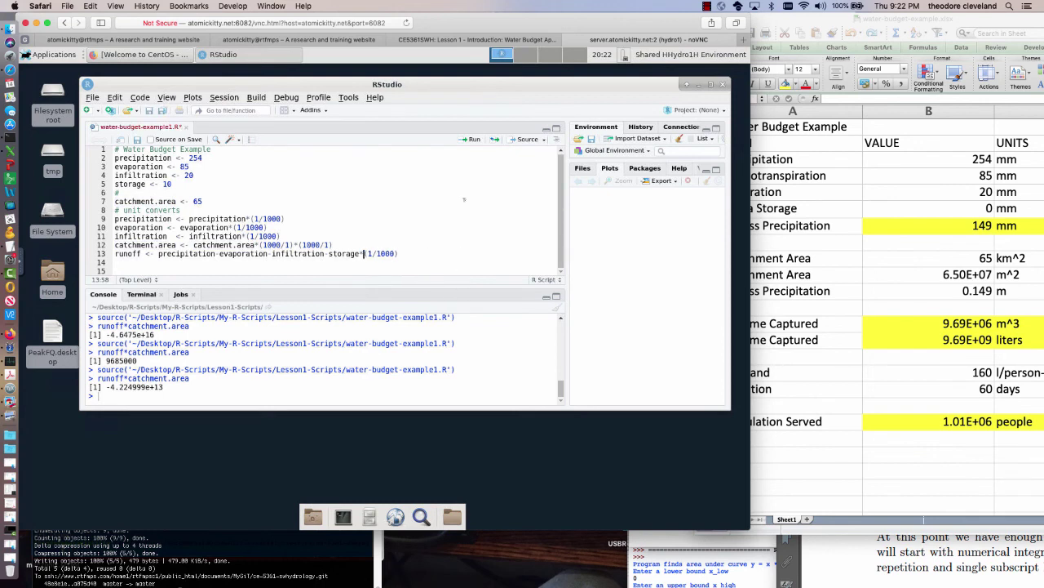
{"action": "left_click", "coordinate": [523, 139]}
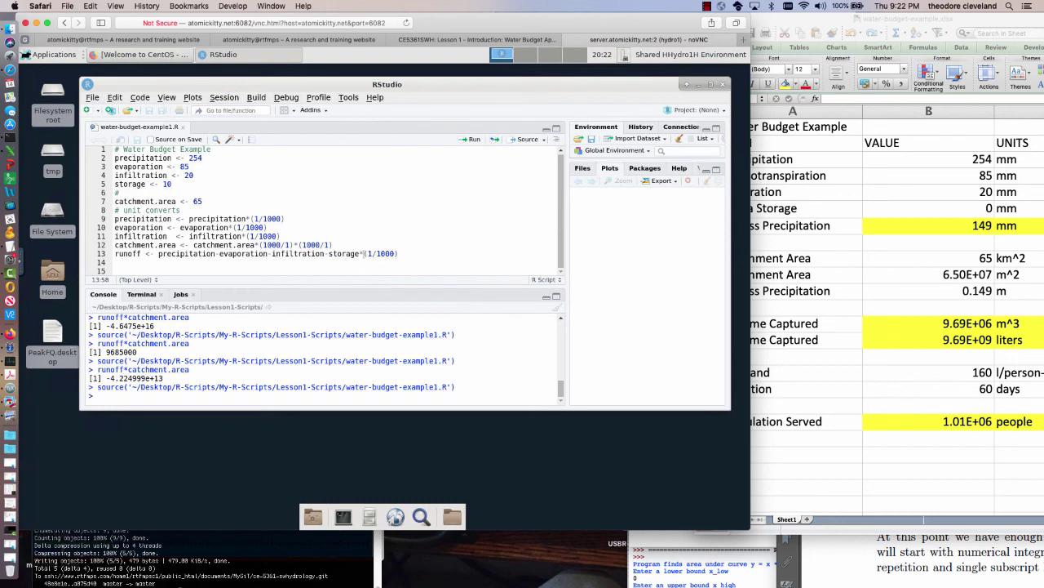
{"action": "key", "text": "Up"}
{"action": "key", "text": "Up"}
{"action": "key", "text": "Return"}
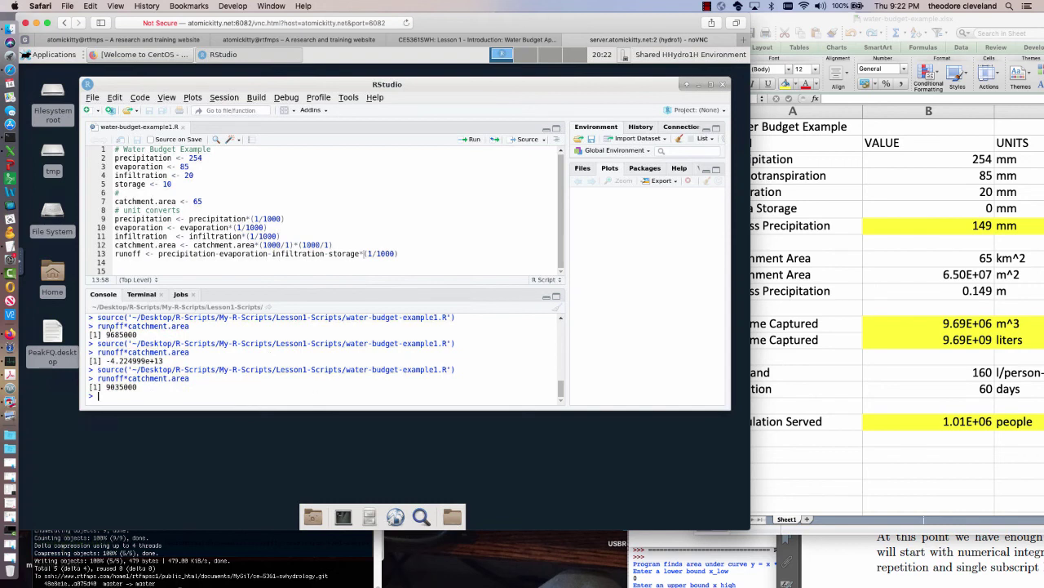
{"action": "left_click_drag", "start_coordinate": [106, 334], "coordinate": [118, 335]}
Choose '9.6 million cubic meters' on the Lesson 1 runoff question, submit it, and continue.
{"action": "left_click", "coordinate": [434, 40]}
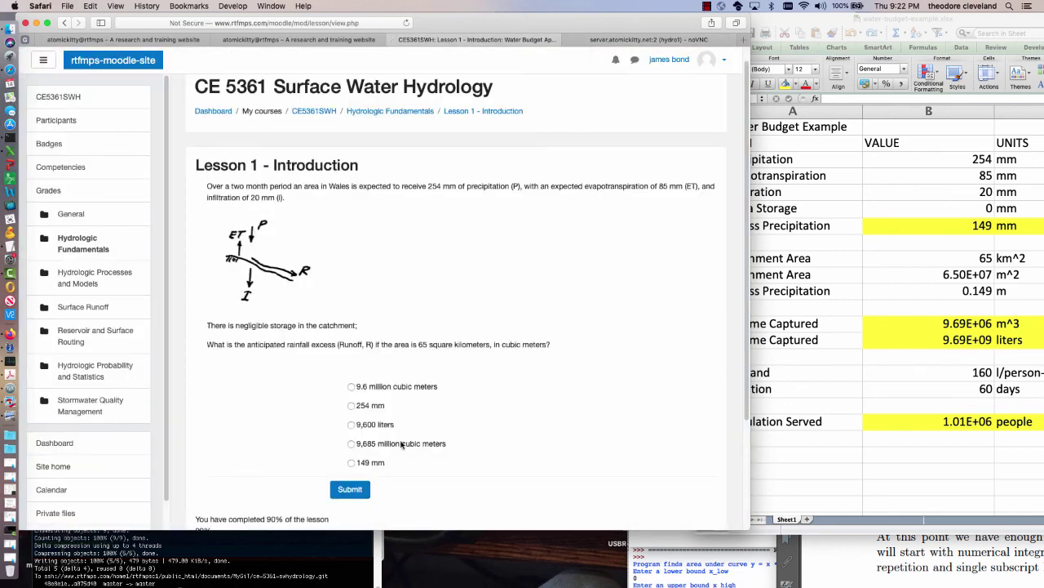
{"action": "left_click", "coordinate": [351, 386]}
{"action": "left_click", "coordinate": [343, 489]}
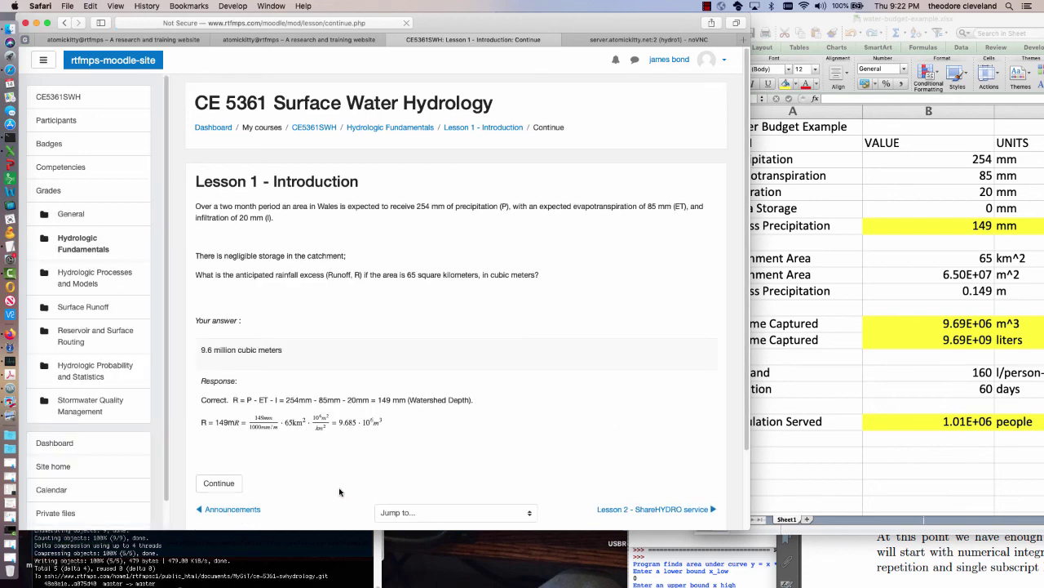
{"action": "scroll", "coordinate": [408, 436], "scroll_direction": "down", "scroll_amount": 2}
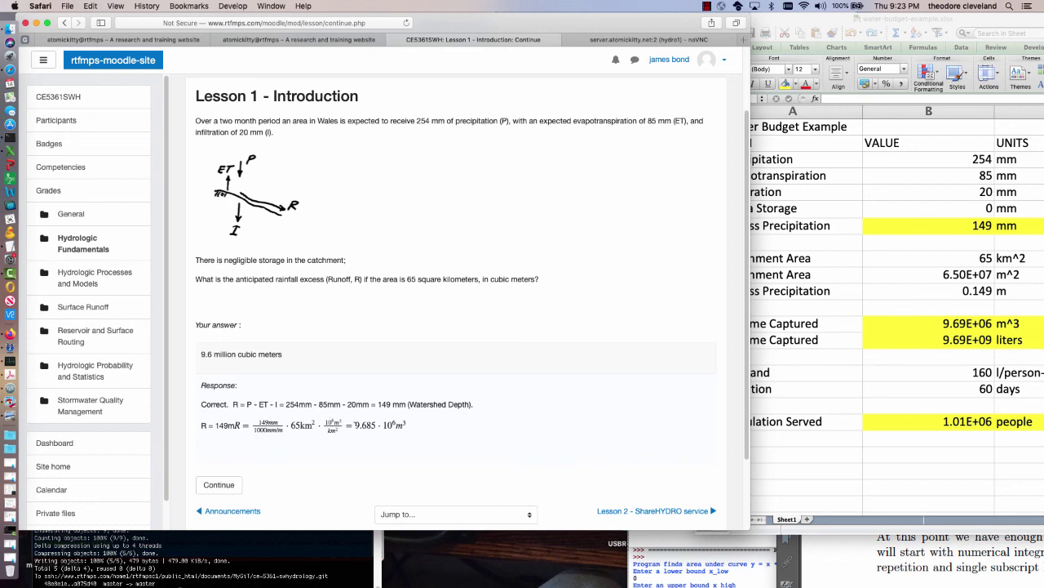
{"action": "left_click", "coordinate": [211, 486]}
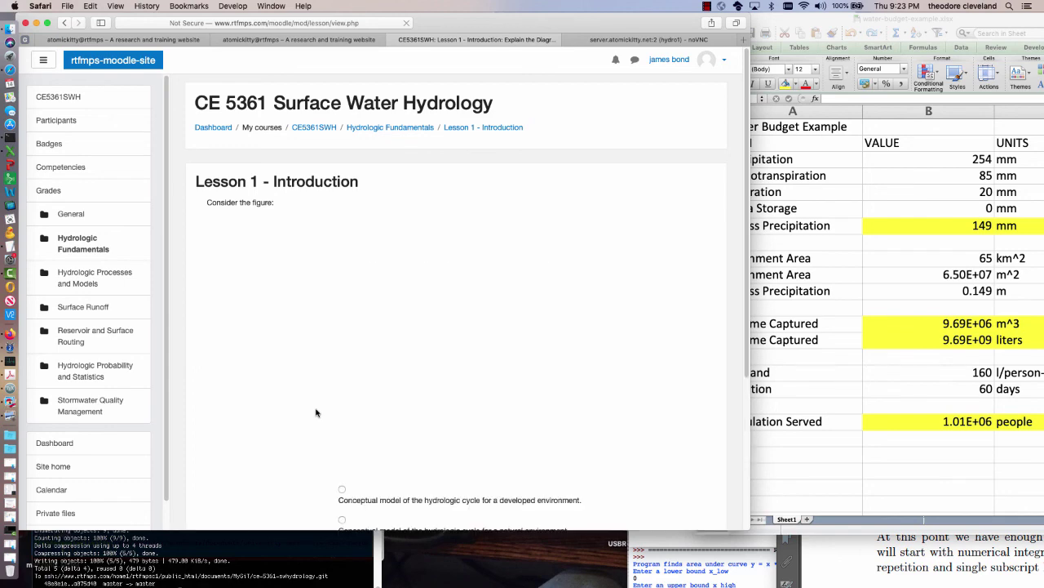
Answer the figure question with the developed-environment hydrologic cycle model and finish Lesson 1 at 100/100.
{"action": "scroll", "coordinate": [316, 412], "scroll_direction": "down", "scroll_amount": 3}
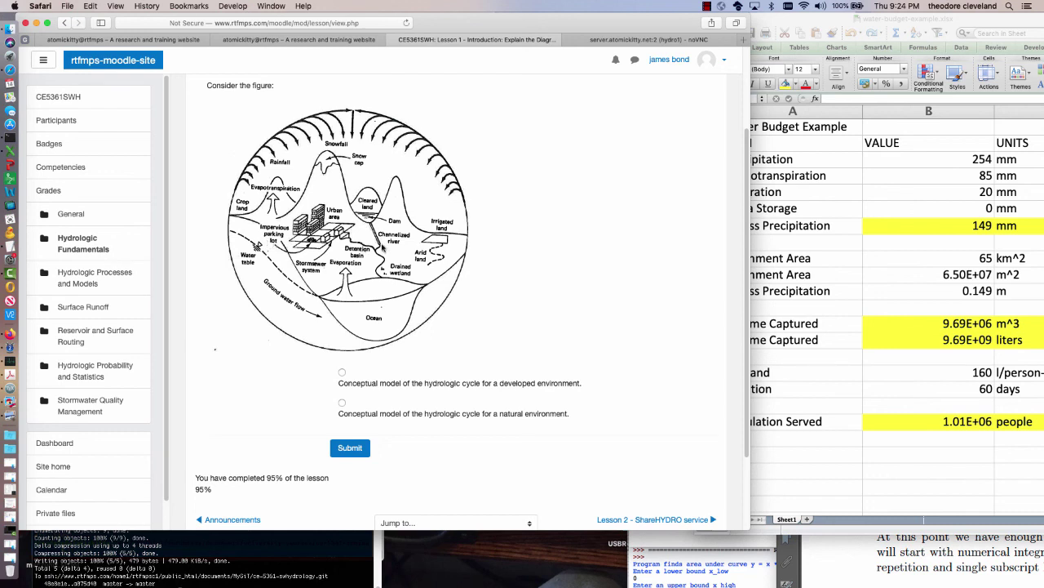
{"action": "left_click", "coordinate": [343, 374]}
{"action": "left_click", "coordinate": [350, 449]}
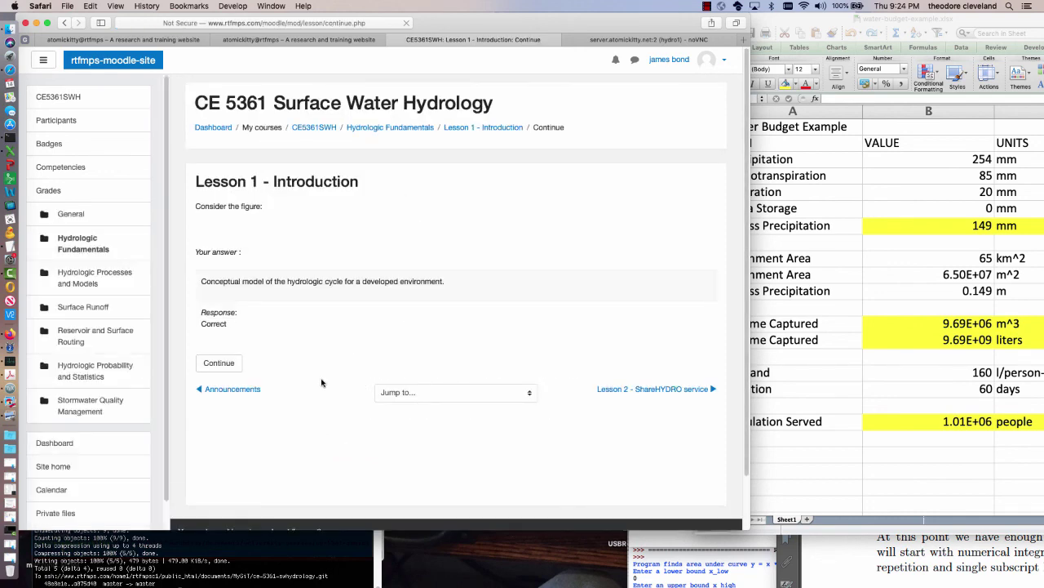
{"action": "scroll", "coordinate": [299, 366], "scroll_direction": "down", "scroll_amount": 5}
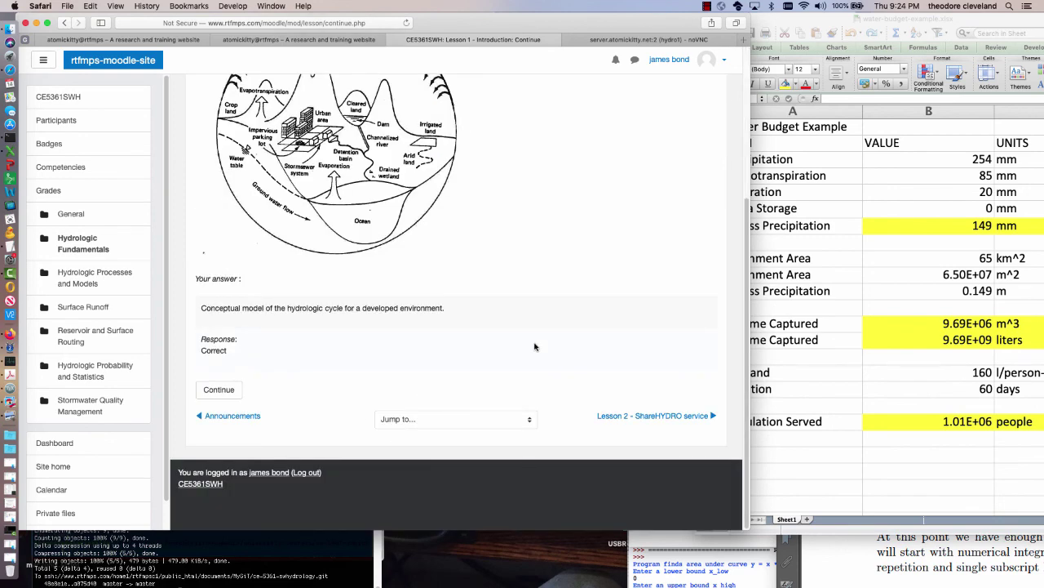
{"action": "left_click", "coordinate": [218, 390]}
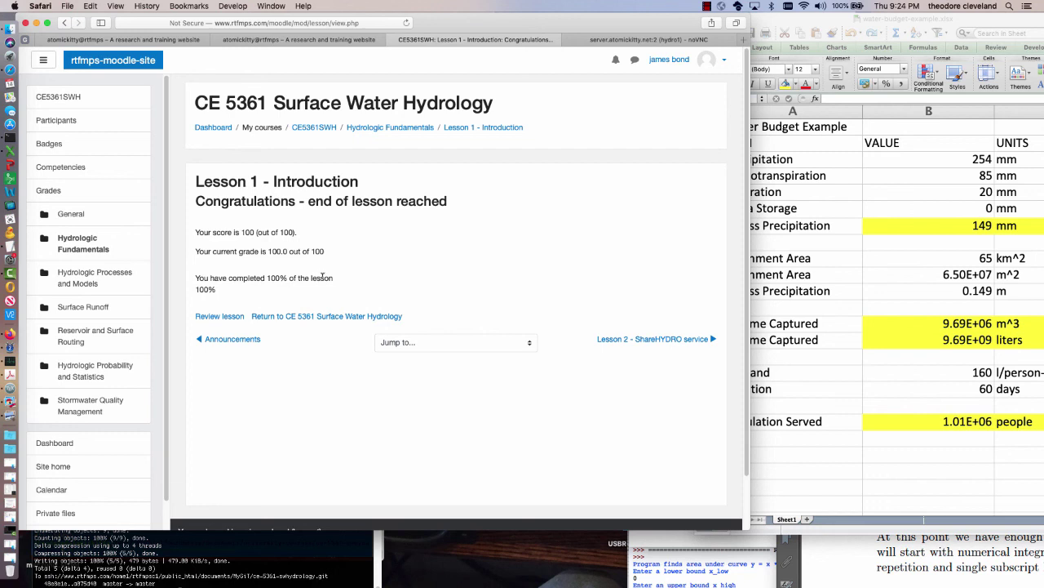
Go back to the CE 5361 Surface Water Hydrology course and open 'Water Budget Concepts - Quiz'.
{"action": "left_click", "coordinate": [315, 316]}
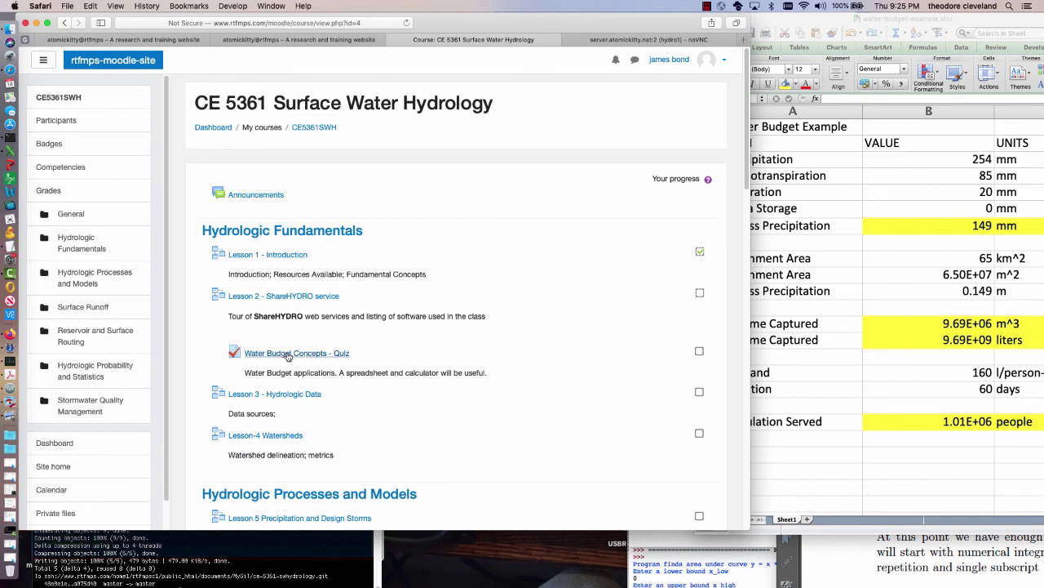
{"action": "left_click", "coordinate": [287, 354]}
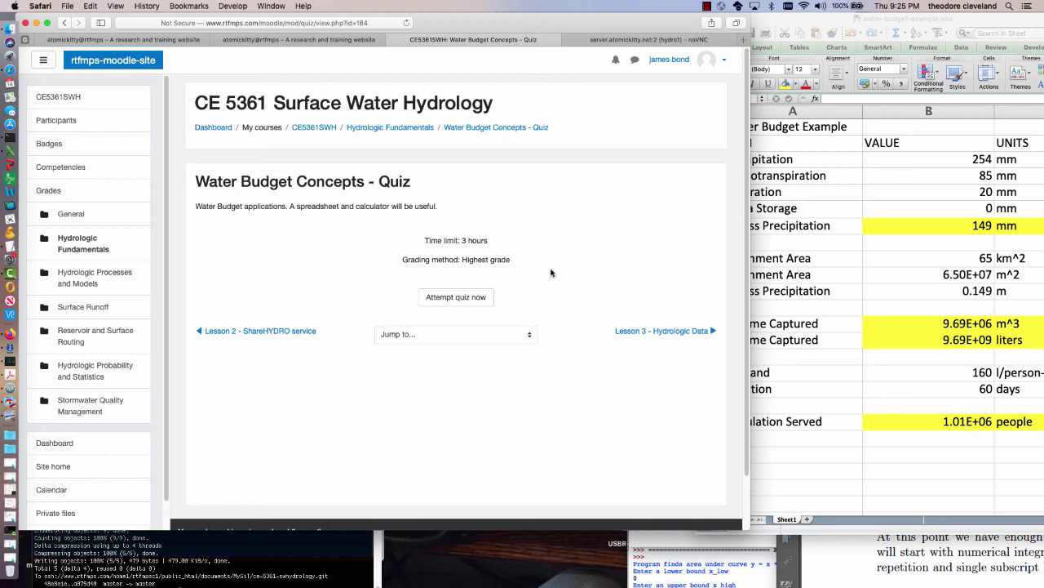
Start and confirm a timed attempt, bringing up Question 1 on the 600-hectare farm's evaporation.
{"action": "left_click", "coordinate": [455, 297]}
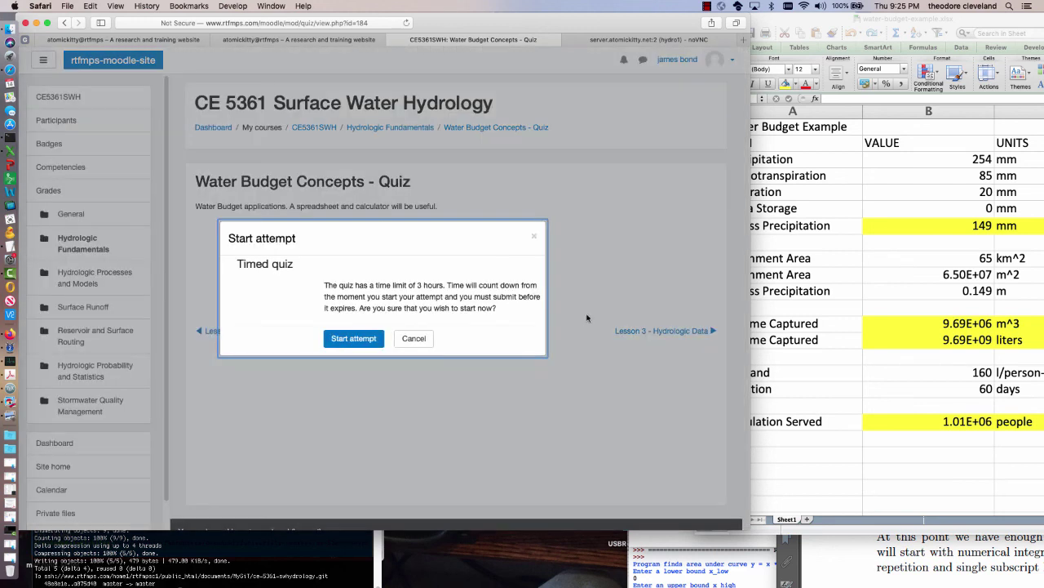
{"action": "left_click", "coordinate": [358, 342]}
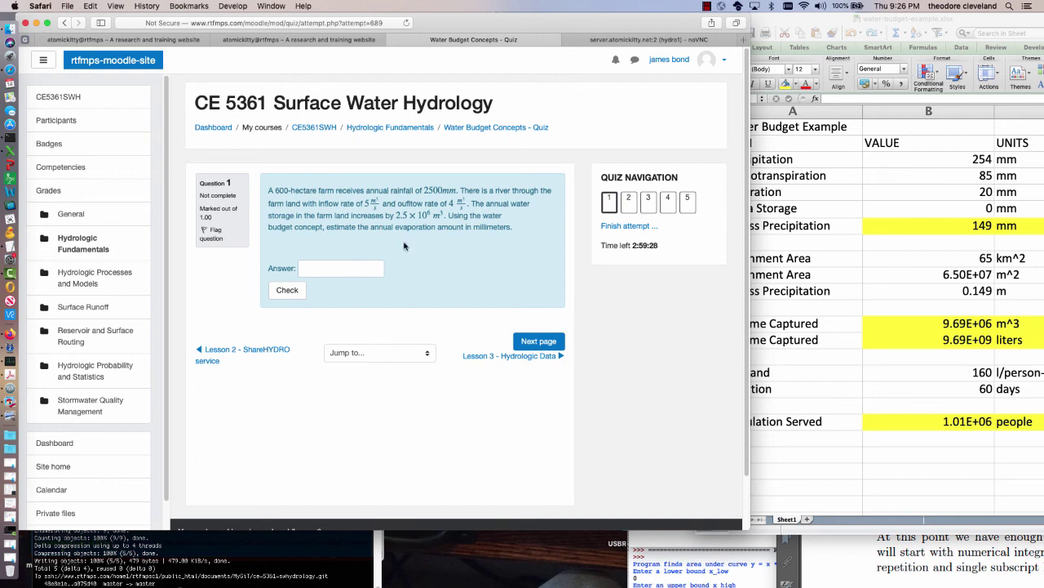
Enter 600 as the answer to Question 1 and check it.
{"action": "left_click", "coordinate": [324, 266]}
{"action": "type", "text": "600"}
{"action": "left_click", "coordinate": [303, 292]}
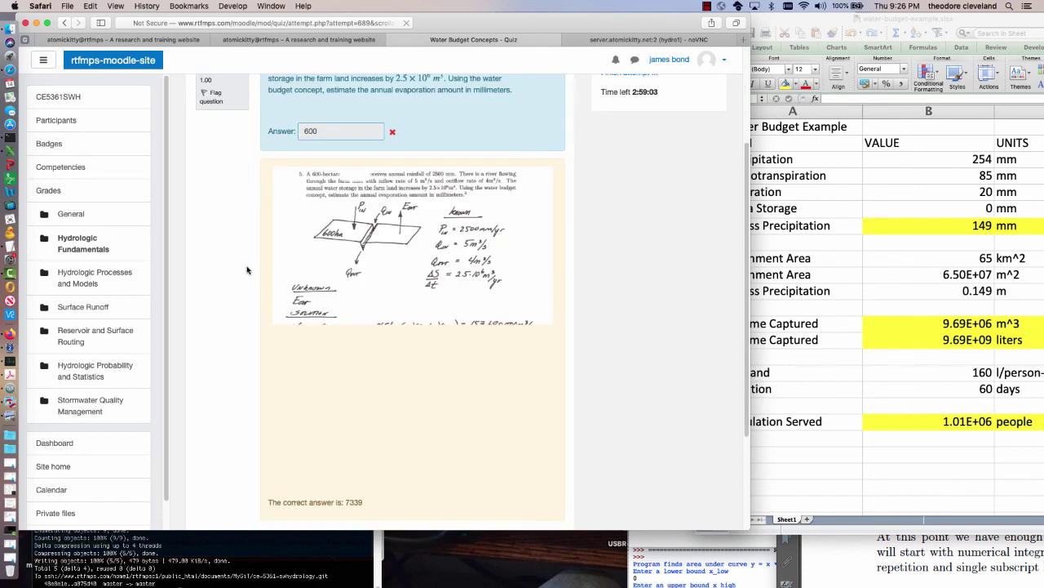
Advance to the next quiz page with Question 2 on the 690-acre reservoir.
{"action": "scroll", "coordinate": [247, 270], "scroll_direction": "down", "scroll_amount": 5}
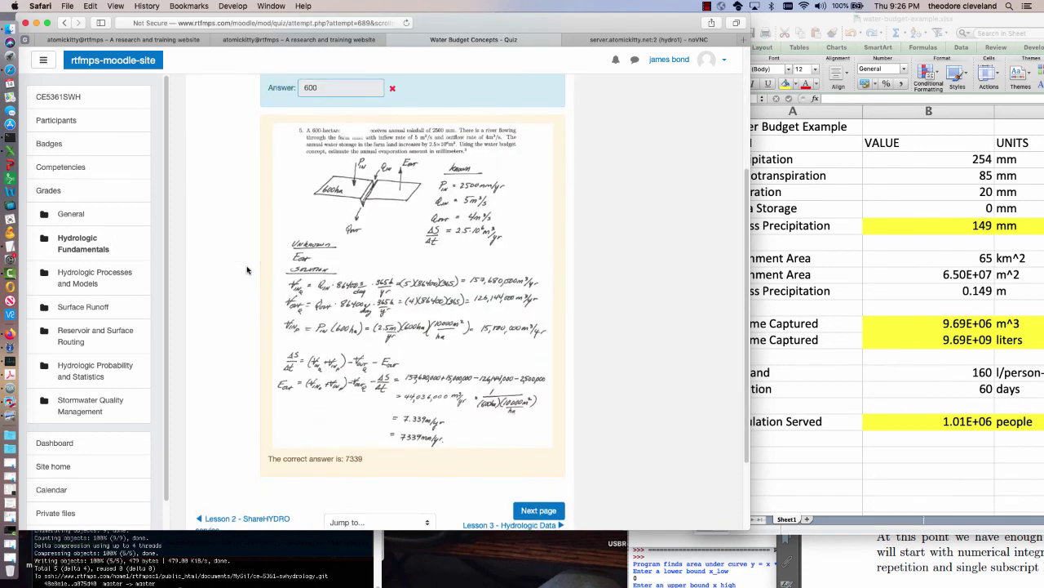
{"action": "scroll", "coordinate": [247, 270], "scroll_direction": "down", "scroll_amount": 2}
{"action": "scroll", "coordinate": [247, 270], "scroll_direction": "up", "scroll_amount": 8}
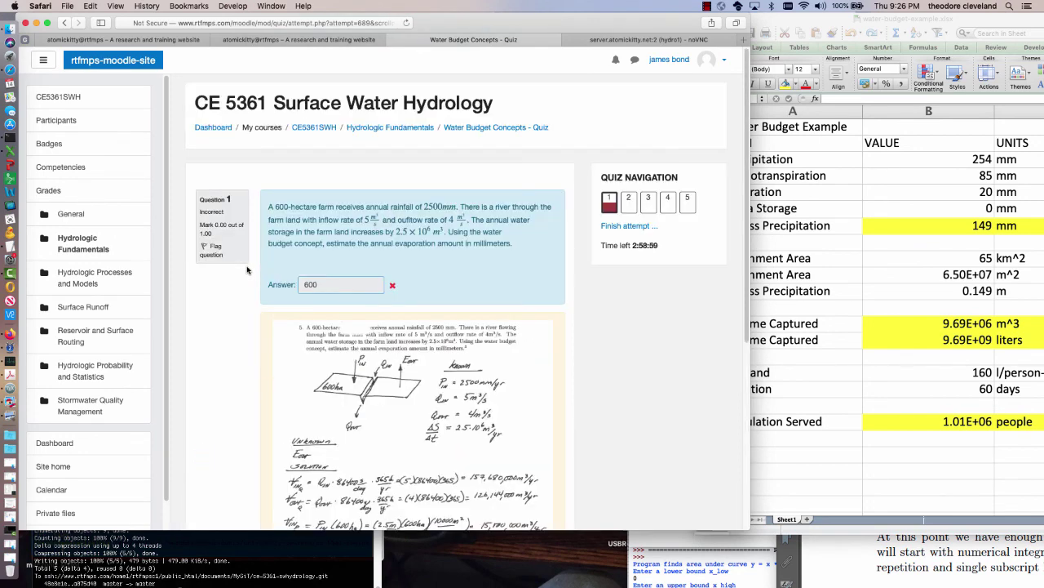
{"action": "scroll", "coordinate": [246, 270], "scroll_direction": "down", "scroll_amount": 3}
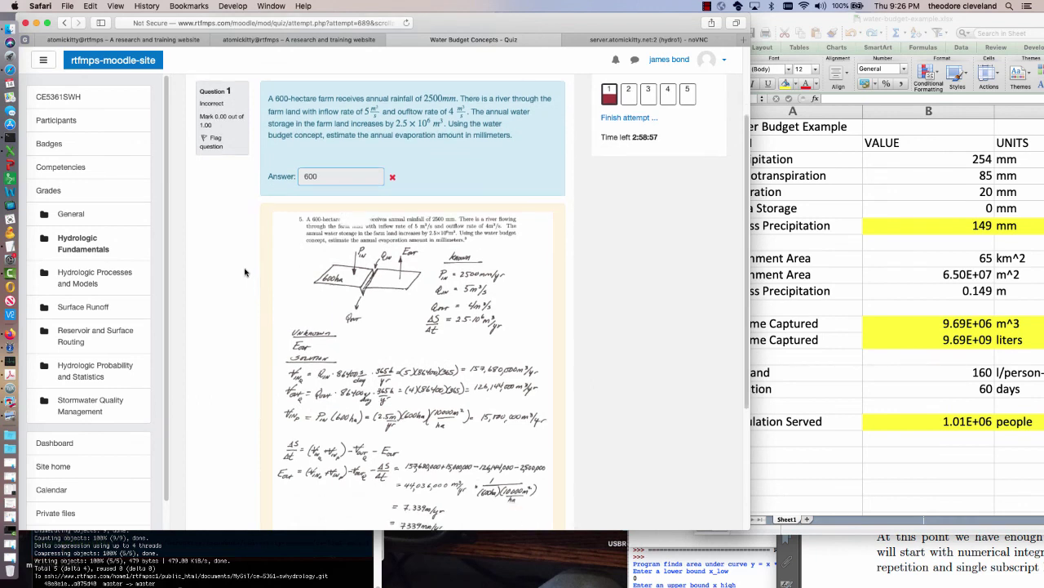
{"action": "scroll", "coordinate": [245, 271], "scroll_direction": "down", "scroll_amount": 3}
{"action": "left_click", "coordinate": [537, 501]}
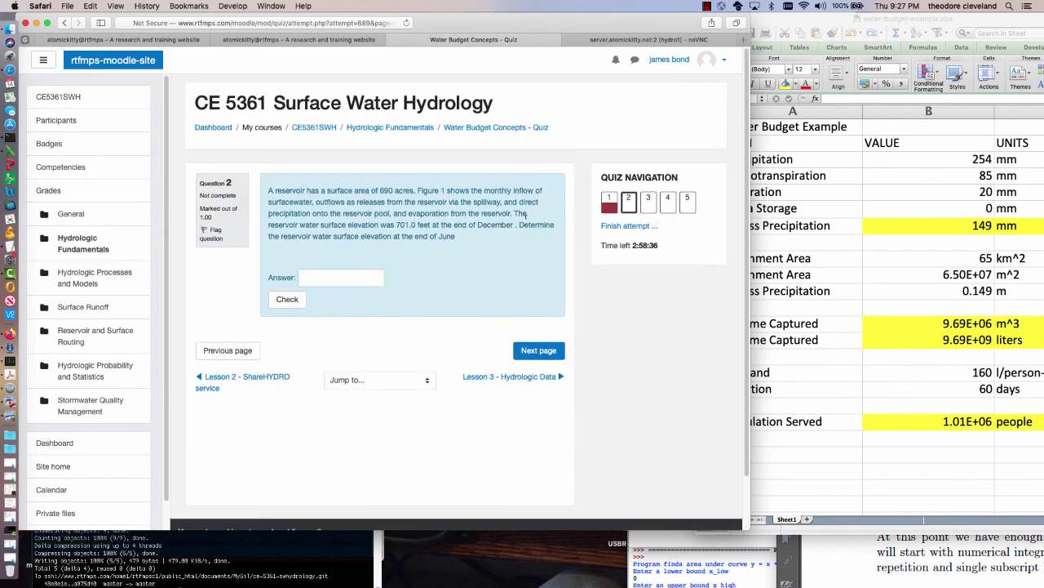
Enter 699 for Question 2, check it (incorrect, correct 706.79), and submit the page.
{"action": "left_click", "coordinate": [335, 275]}
{"action": "type", "text": "7"}
{"action": "key", "text": "BackSpace"}
{"action": "type", "text": "699"}
{"action": "left_click", "coordinate": [295, 304]}
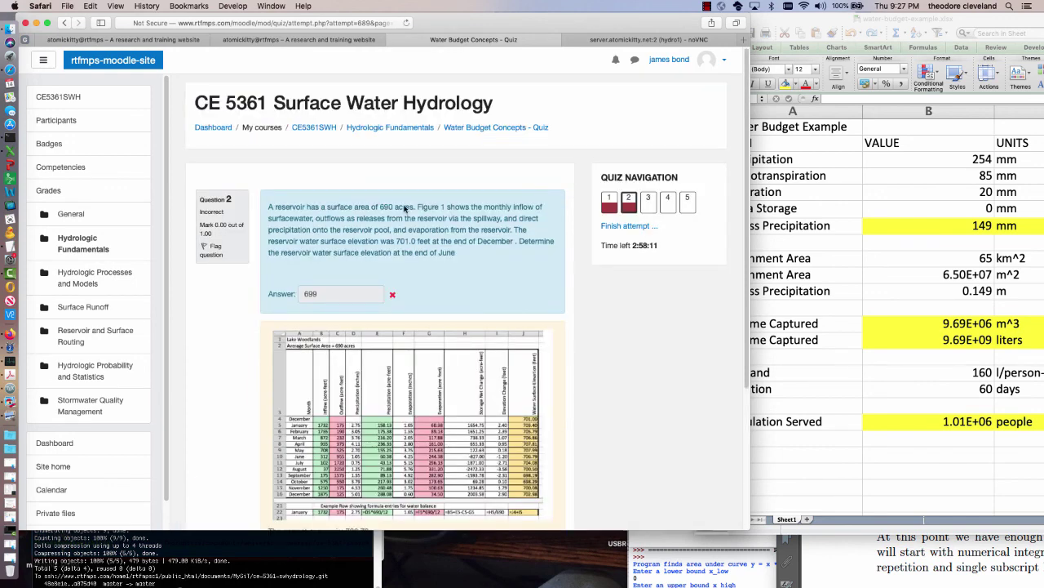
{"action": "scroll", "coordinate": [463, 262], "scroll_direction": "down", "scroll_amount": 5}
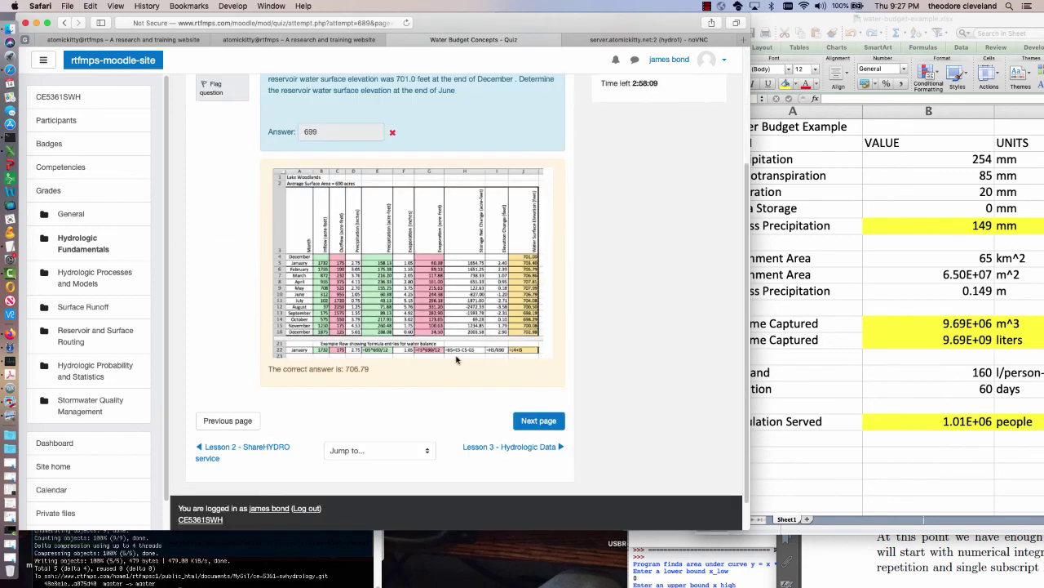
{"action": "left_click", "coordinate": [529, 422]}
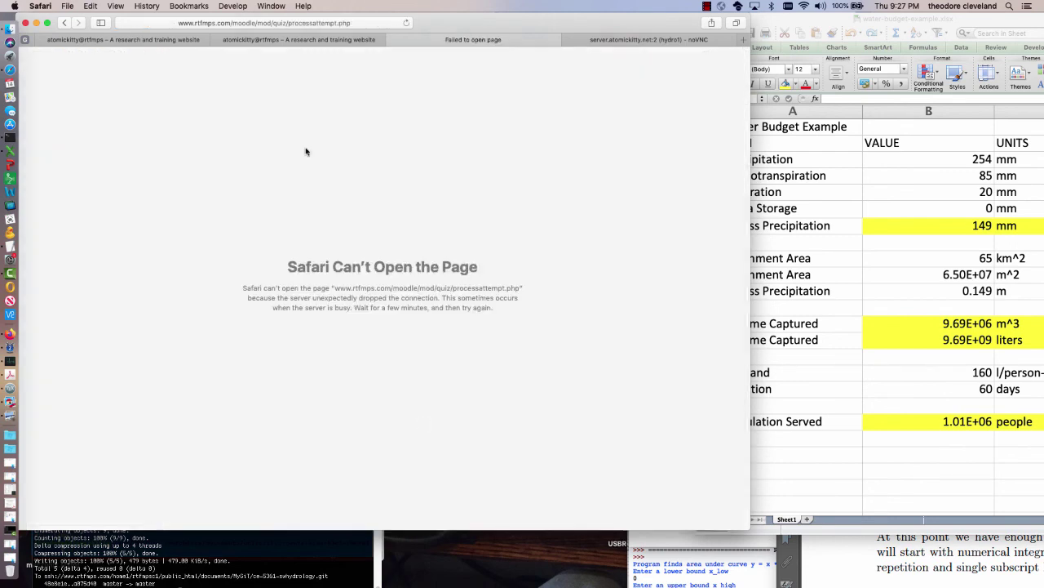
Reload the failed page, continue past the missing-attempt error to the Dashboard, and open the user menu.
{"action": "left_click", "coordinate": [406, 22]}
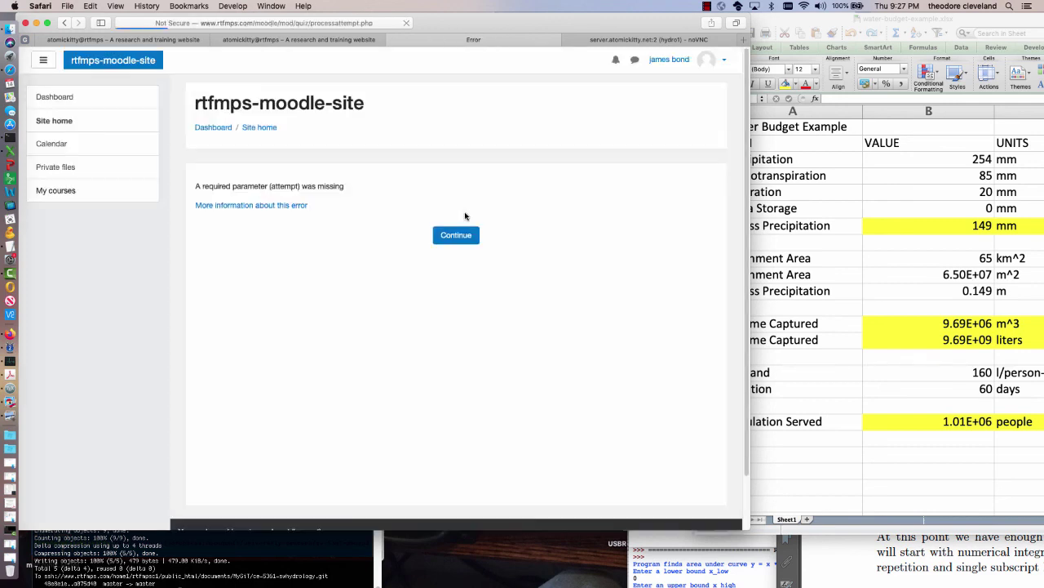
{"action": "left_click", "coordinate": [456, 237]}
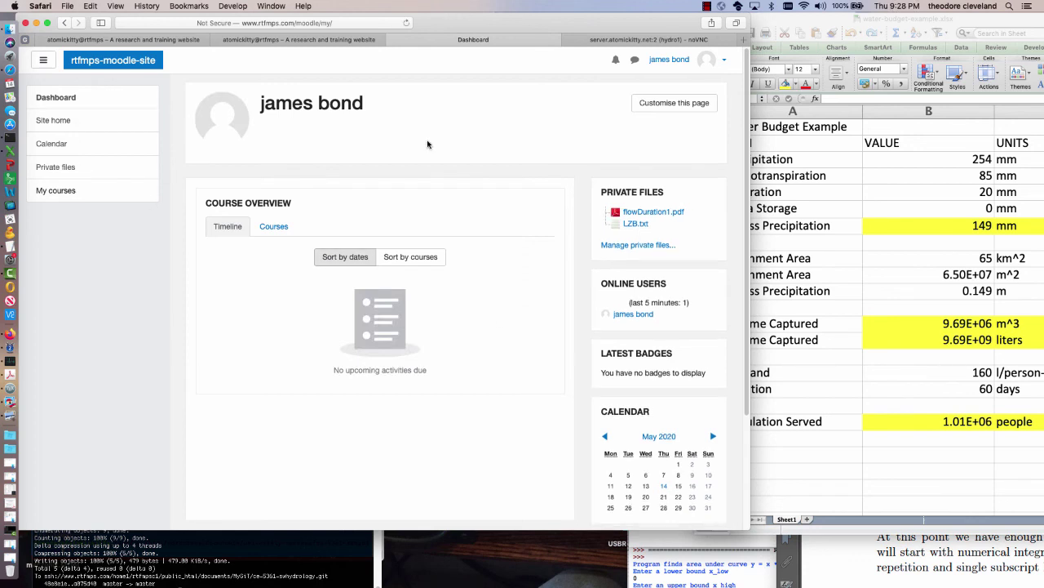
{"action": "left_click", "coordinate": [672, 61]}
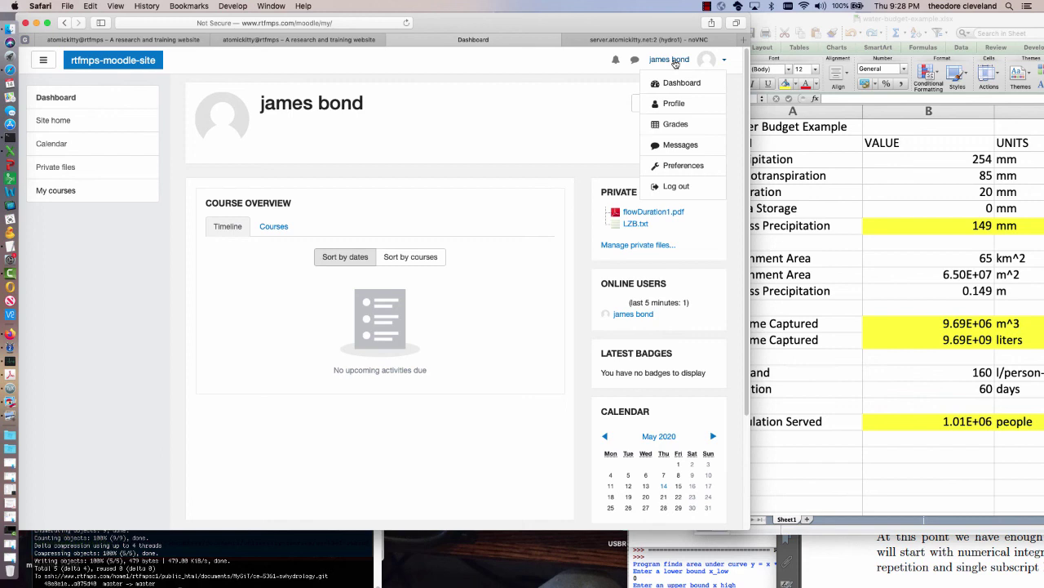
Log out of Moodle, repeating the logout after going back twice, and close the rtfmps-moodle-site tab.
{"action": "left_click", "coordinate": [667, 187]}
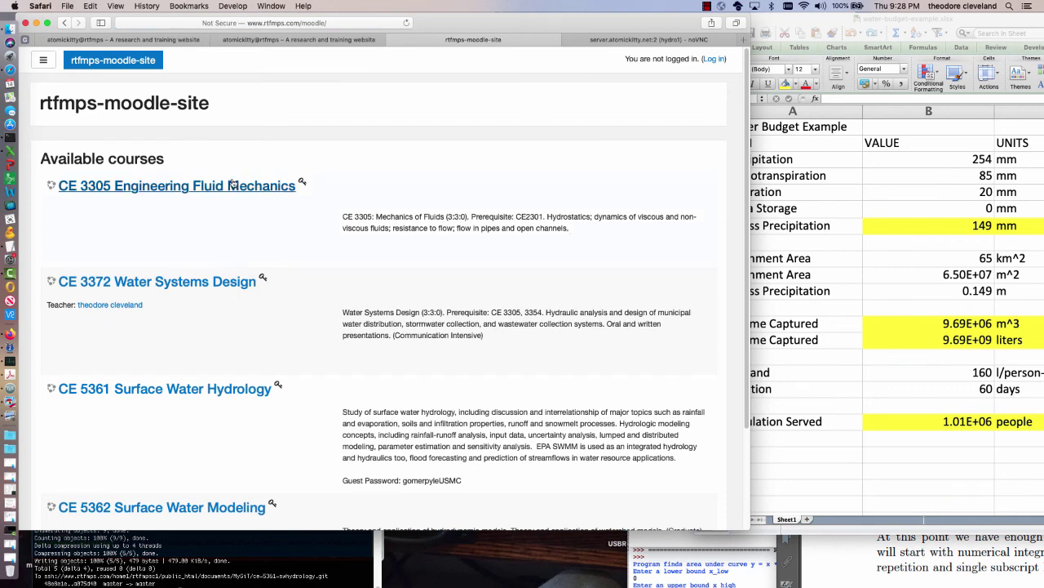
{"action": "left_click", "coordinate": [64, 23]}
{"action": "left_click", "coordinate": [64, 23]}
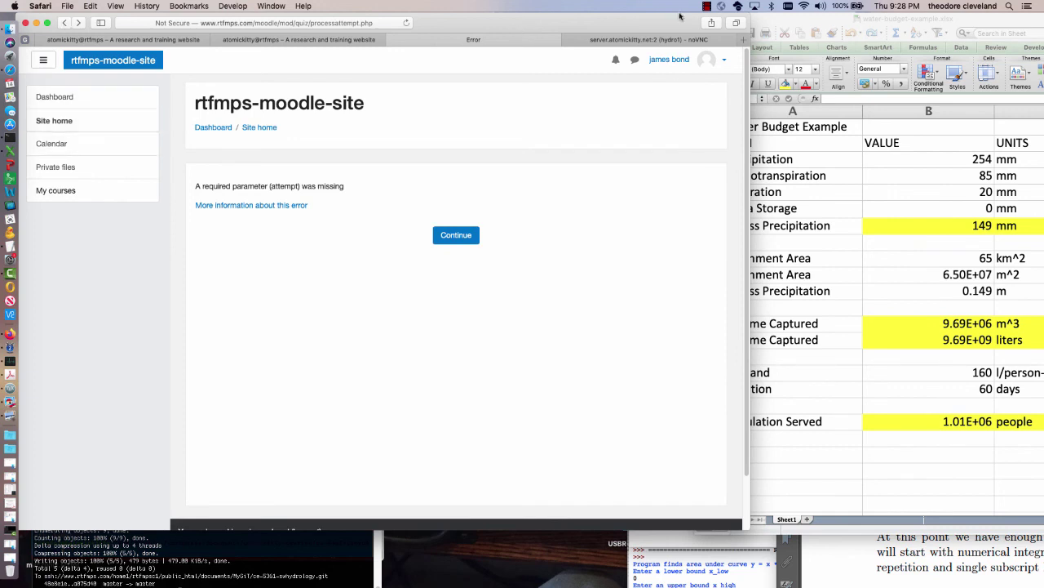
{"action": "left_click", "coordinate": [682, 62]}
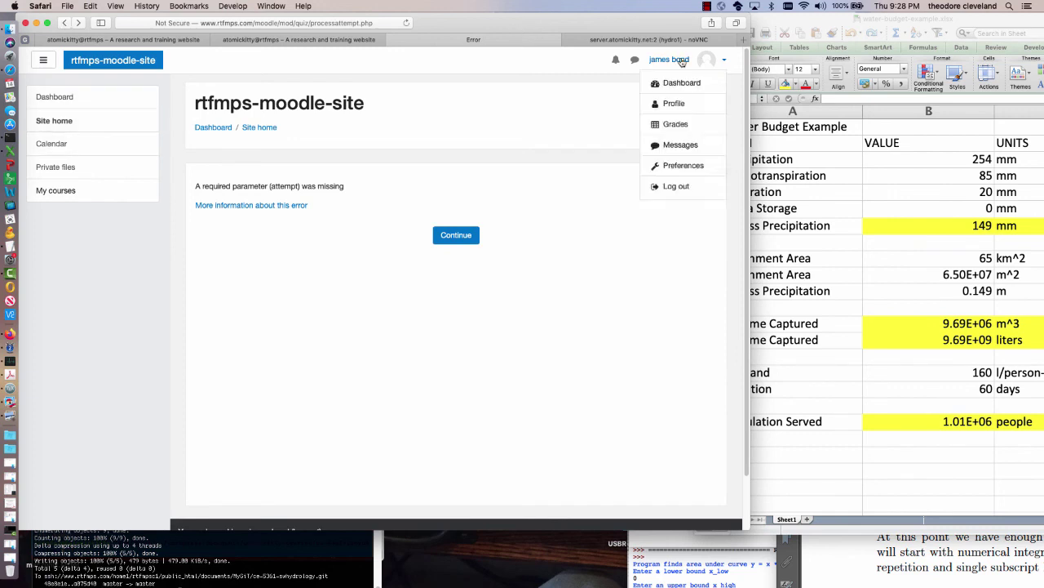
{"action": "left_click", "coordinate": [678, 187]}
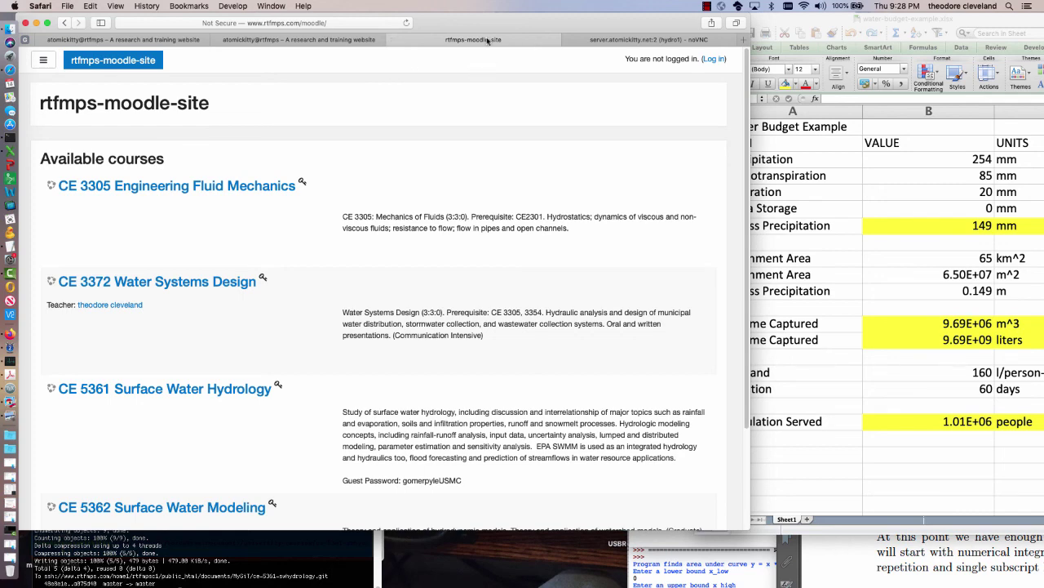
{"action": "left_click", "coordinate": [393, 39]}
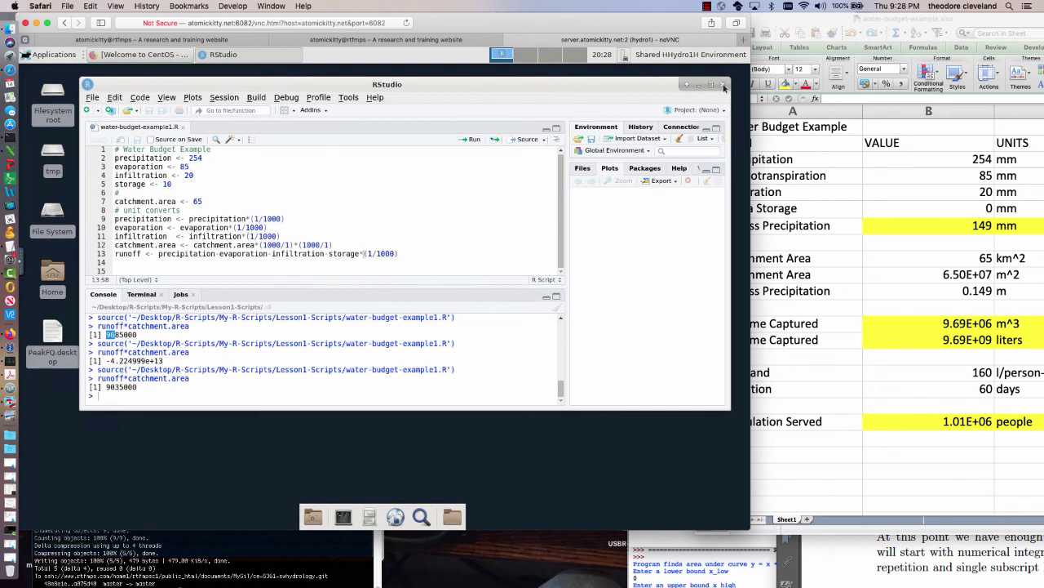
Quit RStudio, choosing Save for the workspace image.
{"action": "left_click", "coordinate": [722, 85]}
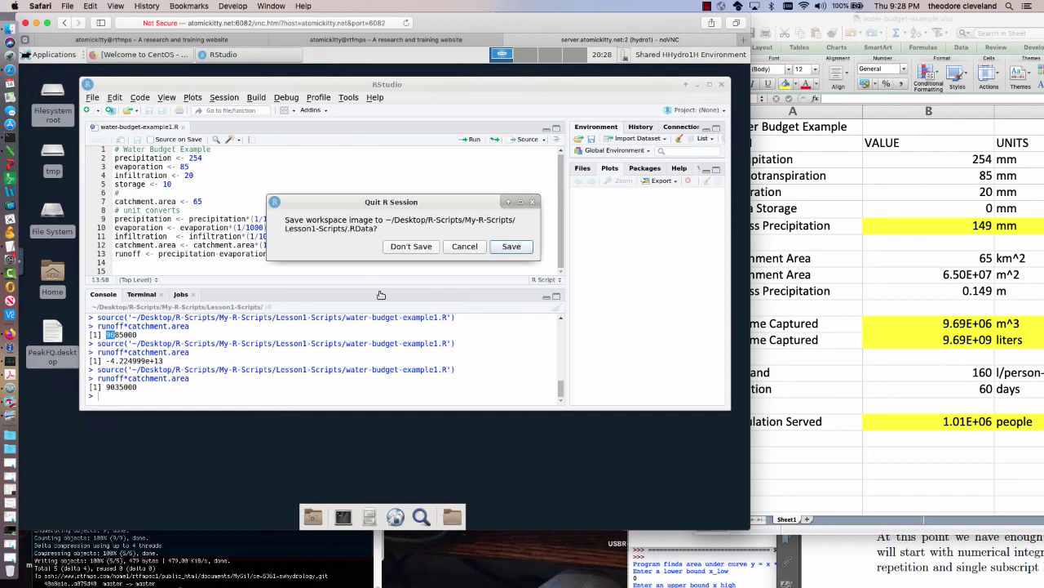
{"action": "left_click", "coordinate": [511, 246]}
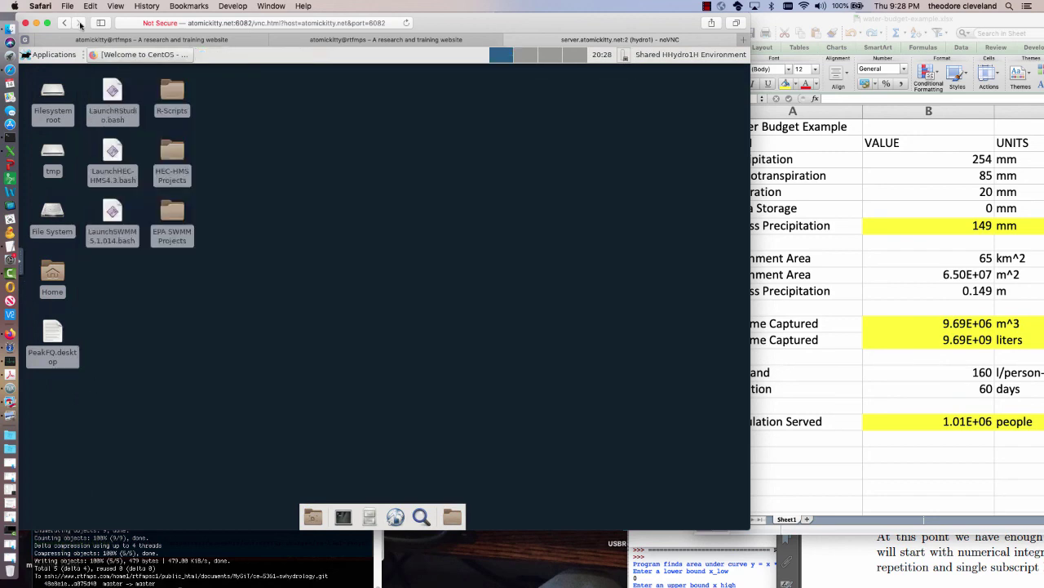
Set the noVNC Scaling Mode to Local Scaling, then disconnect from the remote desktop.
{"action": "left_click_drag", "start_coordinate": [80, 24], "coordinate": [106, 24]}
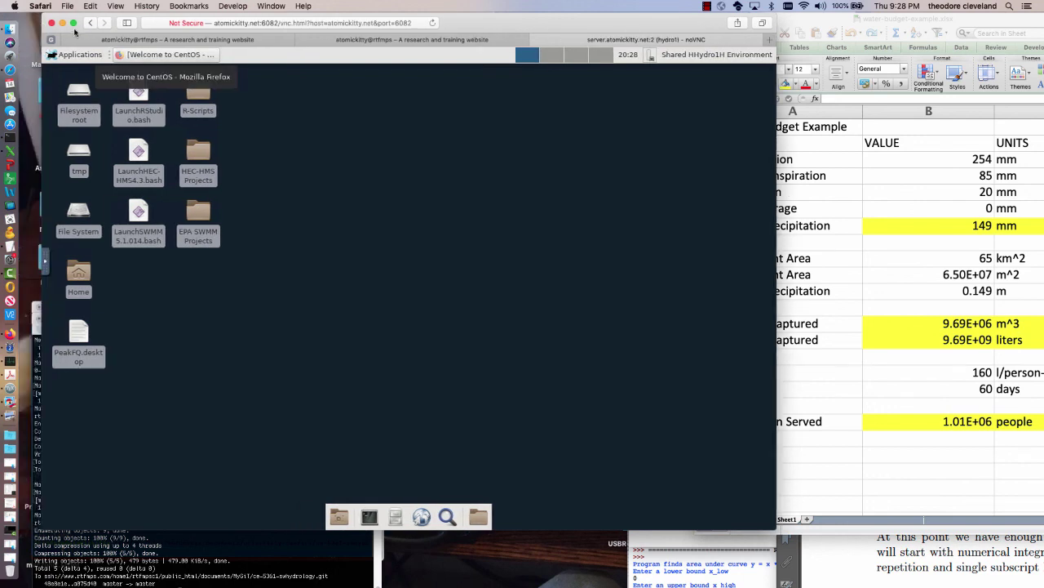
{"action": "left_click", "coordinate": [46, 269]}
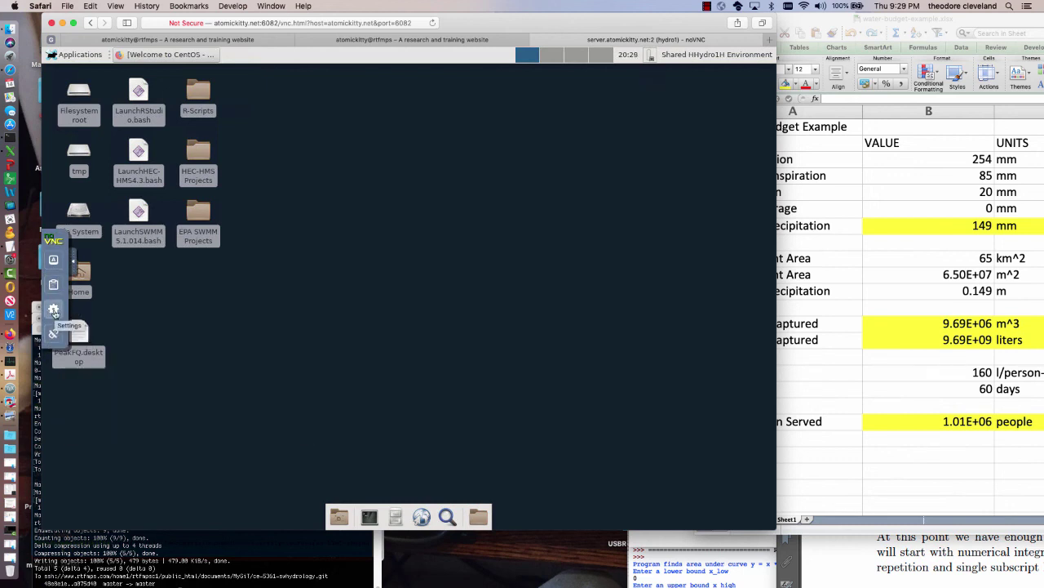
{"action": "left_click", "coordinate": [53, 310]}
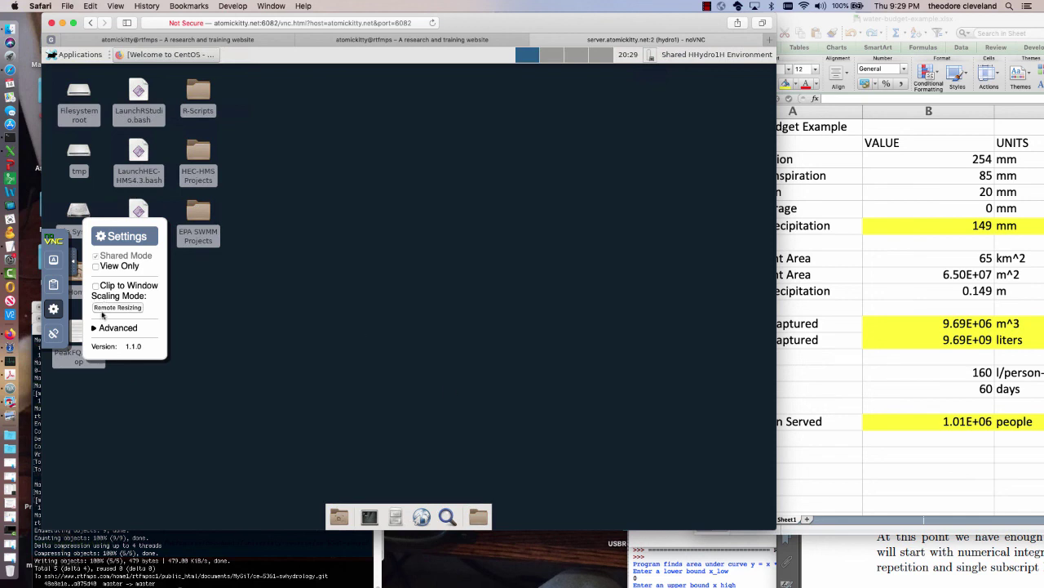
{"action": "left_click", "coordinate": [106, 309]}
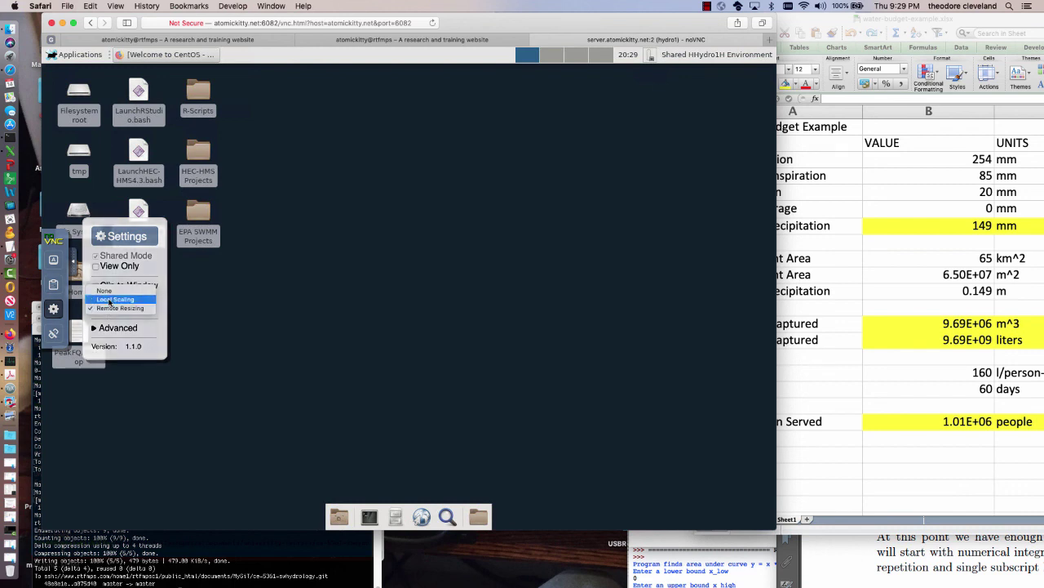
{"action": "left_click", "coordinate": [115, 299]}
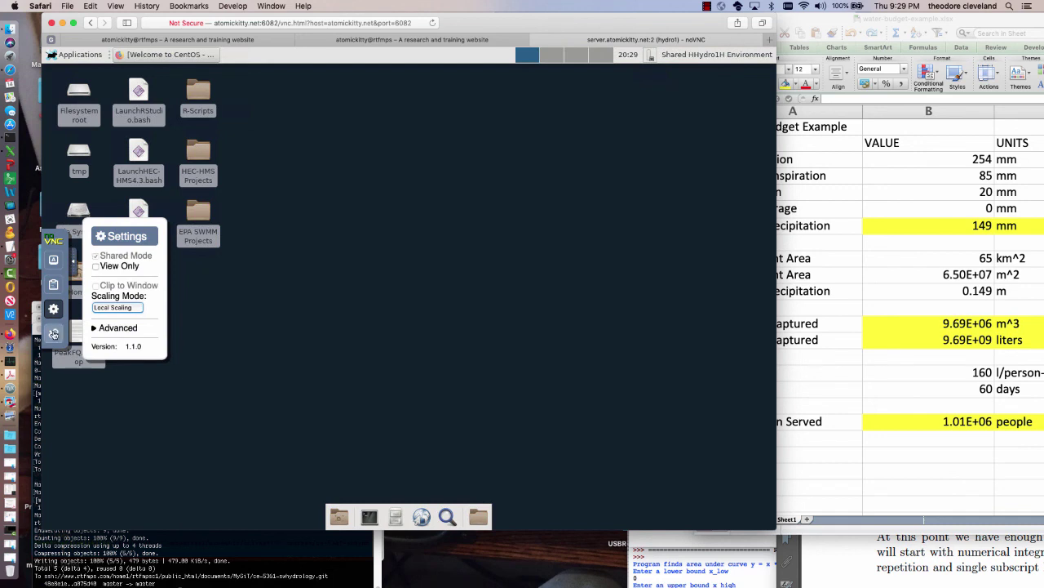
{"action": "left_click", "coordinate": [54, 335]}
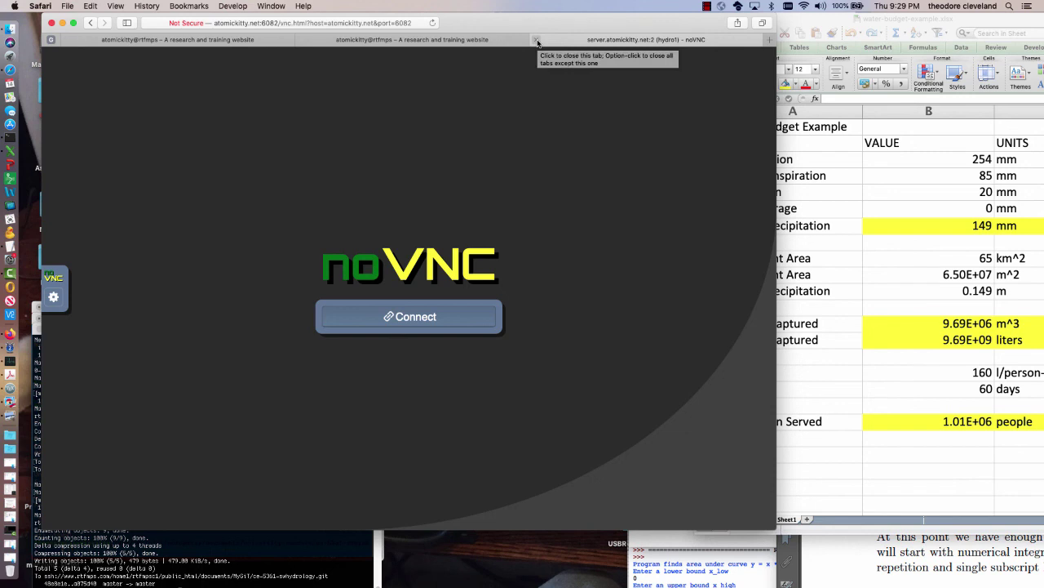
Go back from the disconnected noVNC page to the ShareHYDRO information page.
{"action": "left_click", "coordinate": [91, 23]}
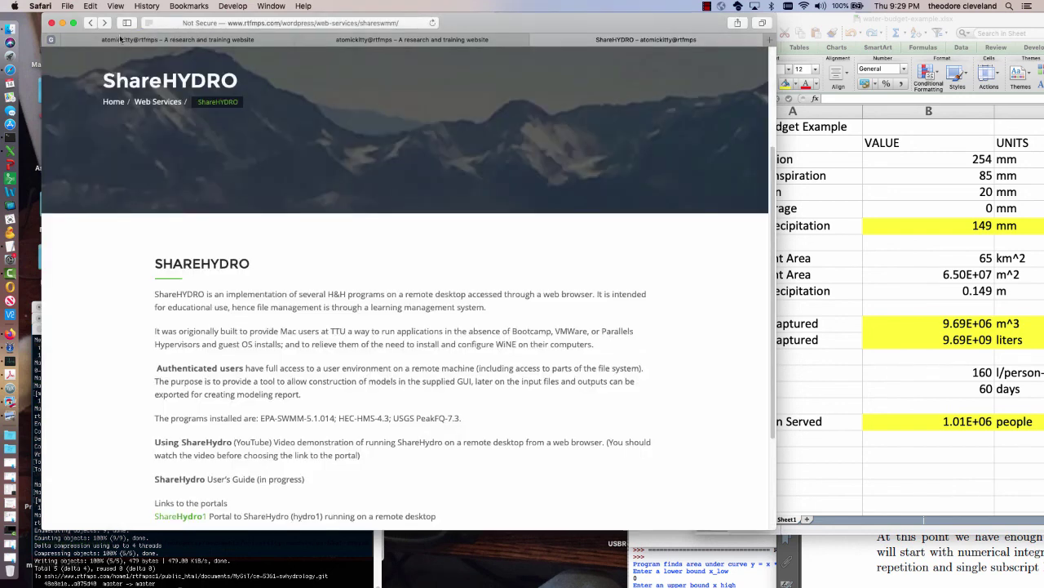